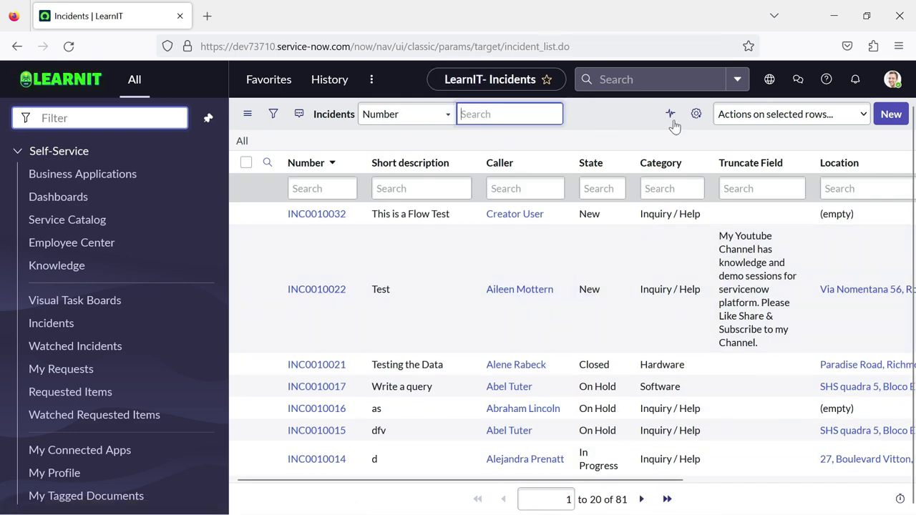
Step: Set the interface theme to Dark in the user preferences and close the preferences
{"action": "left_click", "coordinate": [892, 80]}
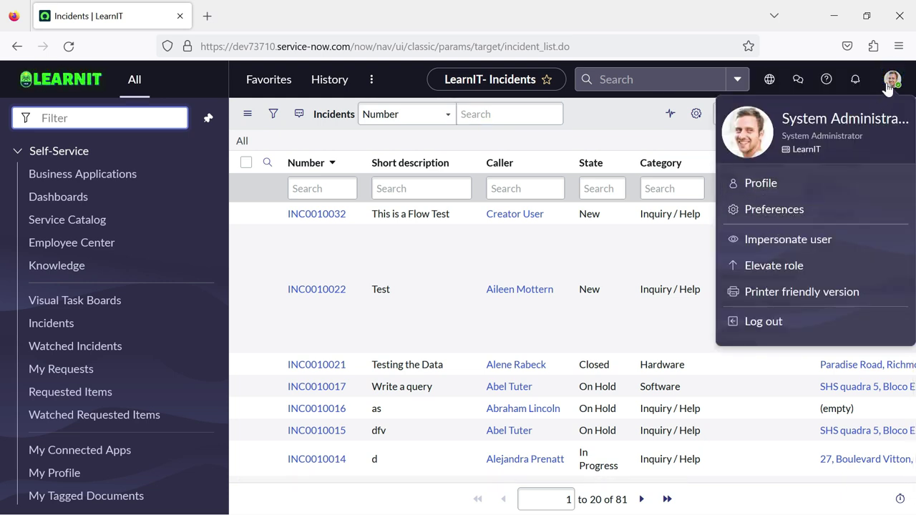
{"action": "left_click", "coordinate": [774, 209]}
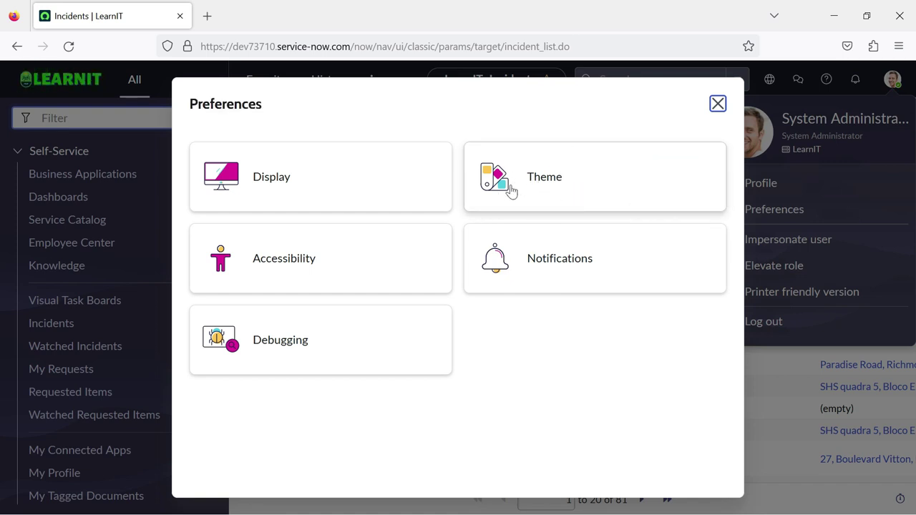
{"action": "left_click", "coordinate": [535, 187]}
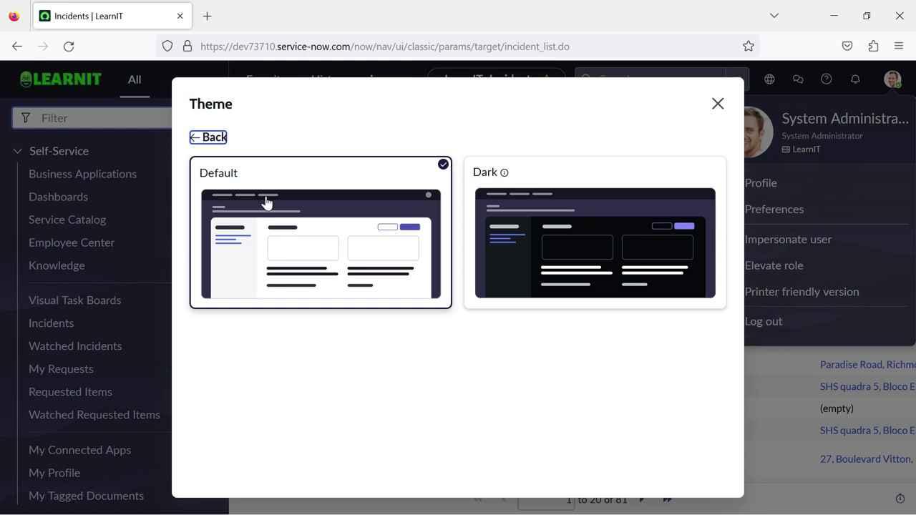
{"action": "left_click", "coordinate": [555, 207]}
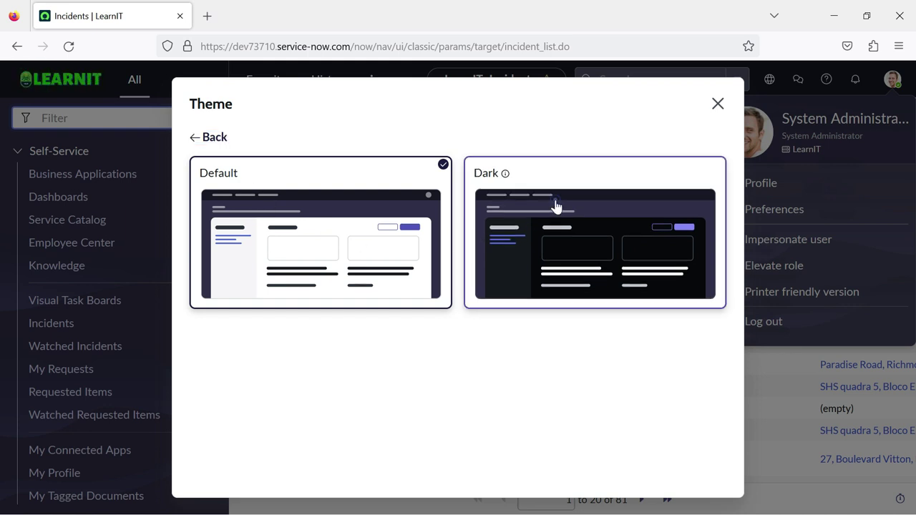
{"action": "left_click", "coordinate": [715, 109]}
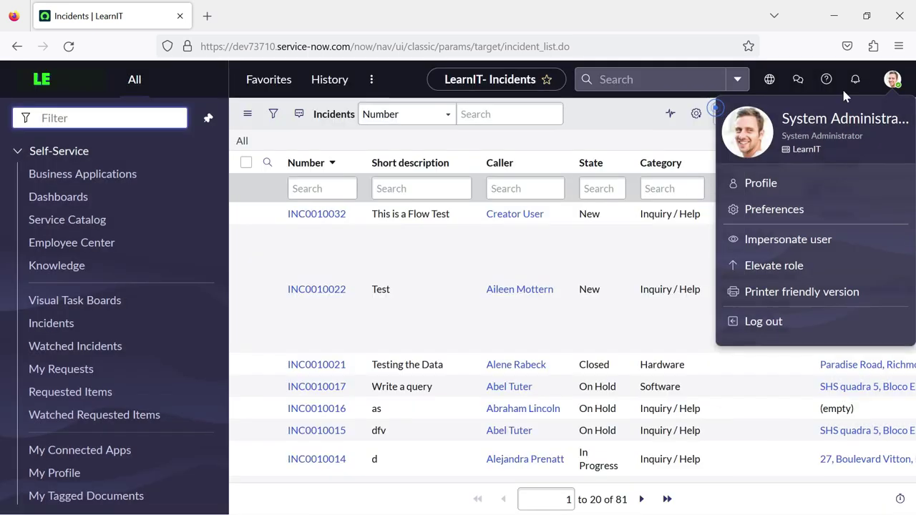
Step: Examine how the incident list looks in the Dark theme, and open incident INC0010022 to review its full form
{"action": "scroll", "coordinate": [339, 266], "scroll_direction": "down", "scroll_amount": 5}
{"action": "scroll", "coordinate": [452, 389], "scroll_direction": "up", "scroll_amount": 5}
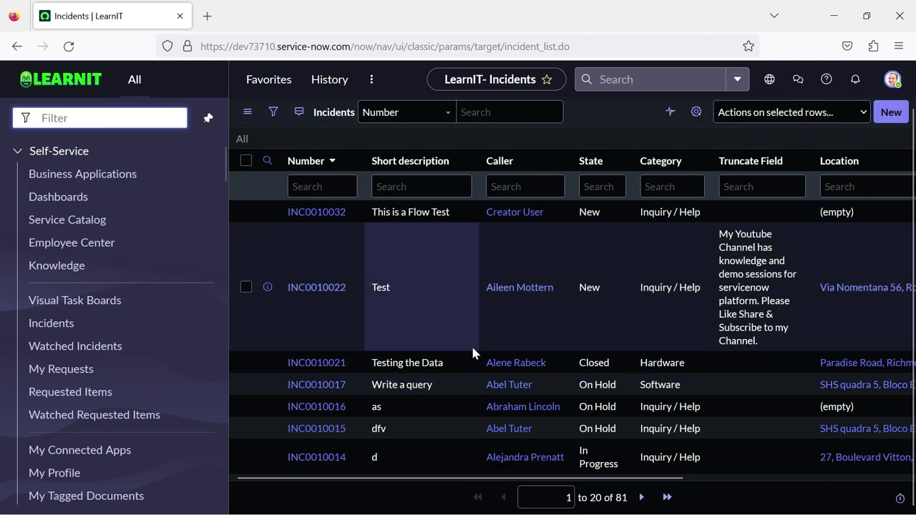
{"action": "scroll", "coordinate": [476, 394], "scroll_direction": "down", "scroll_amount": 5}
{"action": "scroll", "coordinate": [483, 443], "scroll_direction": "up", "scroll_amount": 5}
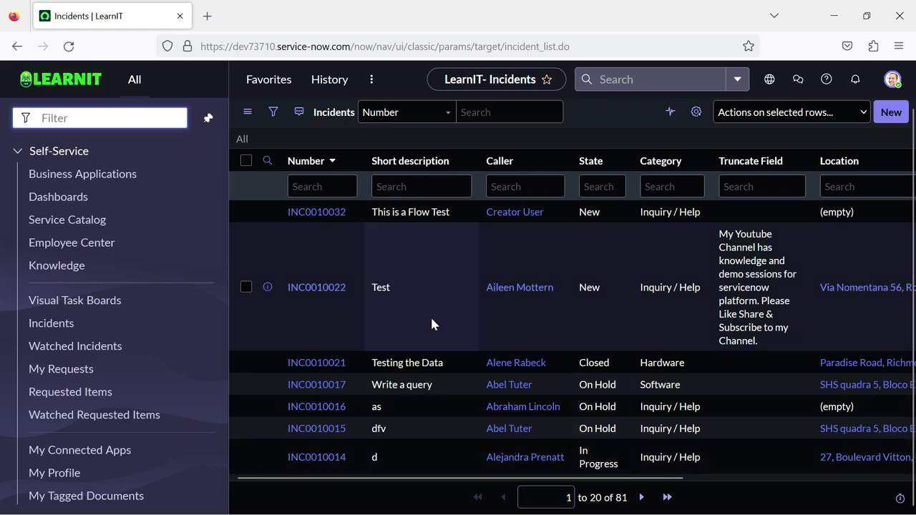
{"action": "scroll", "coordinate": [430, 315], "scroll_direction": "down", "scroll_amount": 2}
{"action": "scroll", "coordinate": [381, 313], "scroll_direction": "up", "scroll_amount": 2}
{"action": "left_click", "coordinate": [309, 294]}
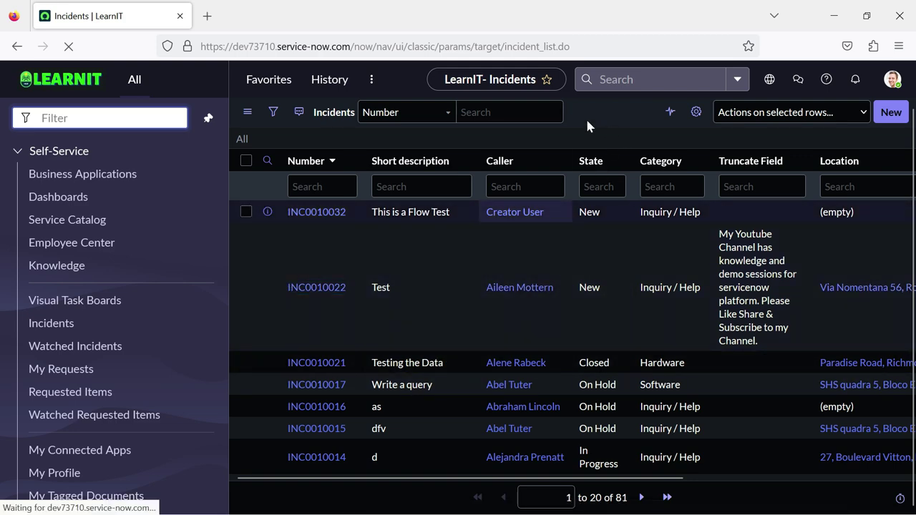
{"action": "scroll", "coordinate": [519, 379], "scroll_direction": "down", "scroll_amount": 3}
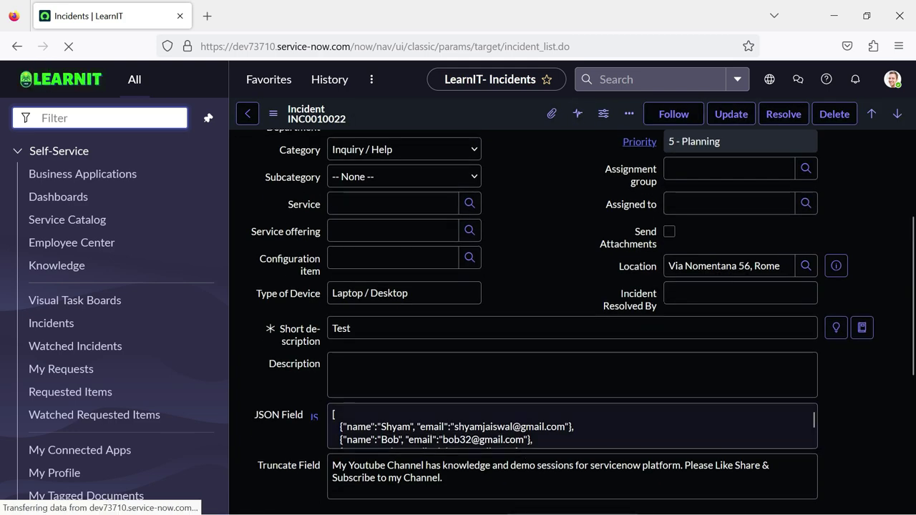
{"action": "scroll", "coordinate": [522, 455], "scroll_direction": "down", "scroll_amount": 10}
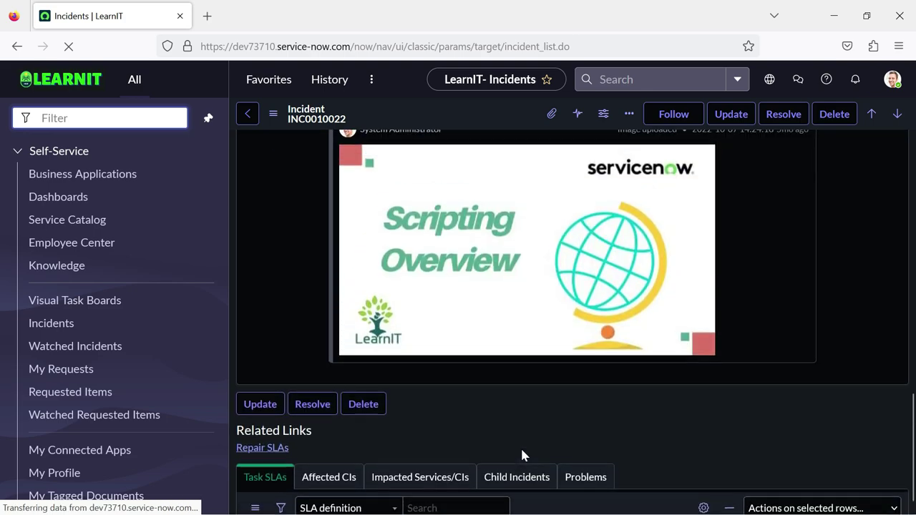
{"action": "scroll", "coordinate": [521, 455], "scroll_direction": "up", "scroll_amount": 12}
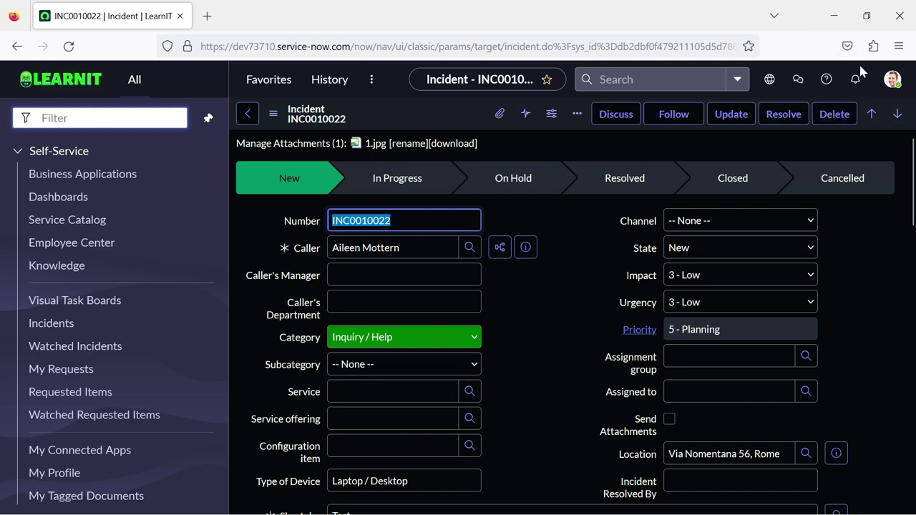
Step: Set the interface theme back to Default in the user preferences and return to the incident form
{"action": "left_click", "coordinate": [897, 83]}
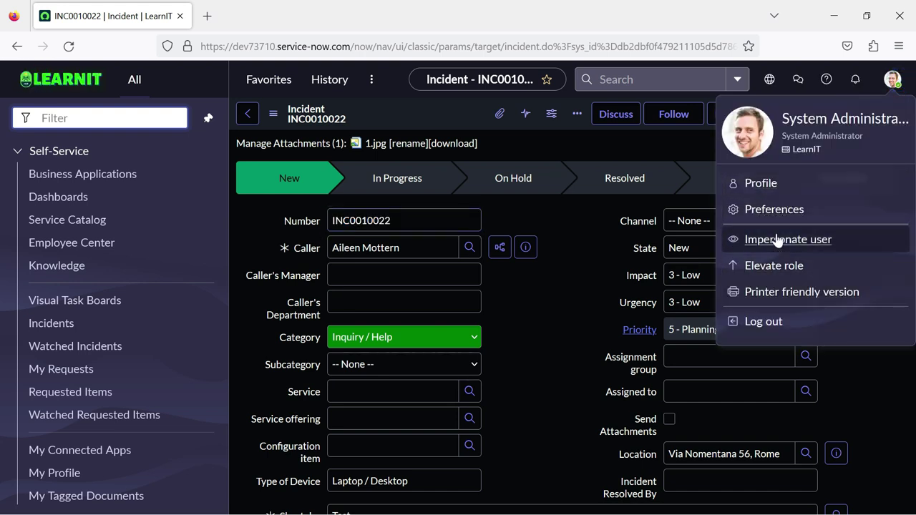
{"action": "left_click", "coordinate": [786, 209]}
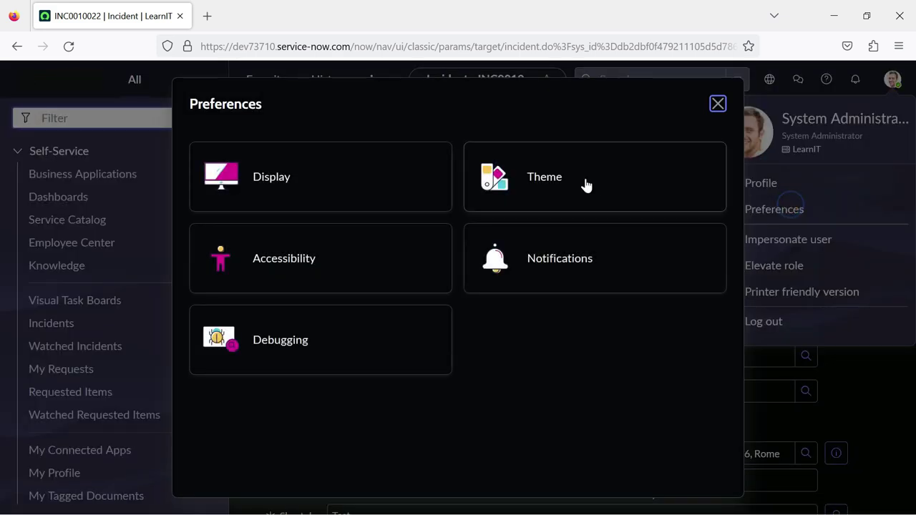
{"action": "left_click", "coordinate": [585, 185]}
{"action": "left_click", "coordinate": [272, 214]}
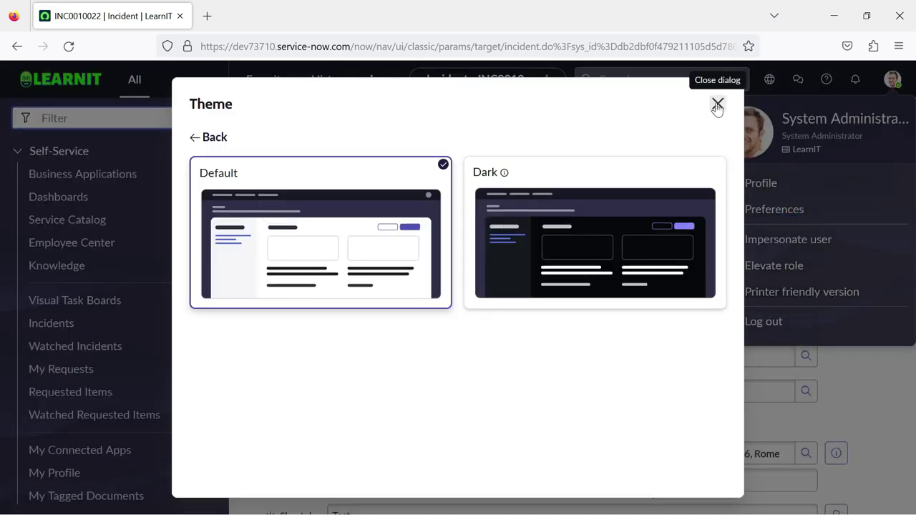
{"action": "left_click", "coordinate": [716, 105]}
{"action": "left_click", "coordinate": [499, 147]}
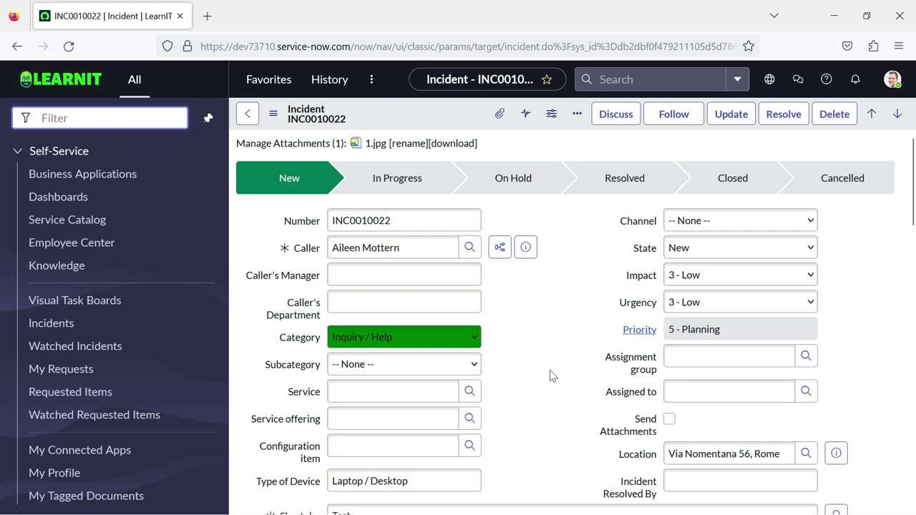
Step: Search the application navigator for "theme builder", open Theme Builder and look over its home page and available pages
{"action": "left_click", "coordinate": [122, 121]}
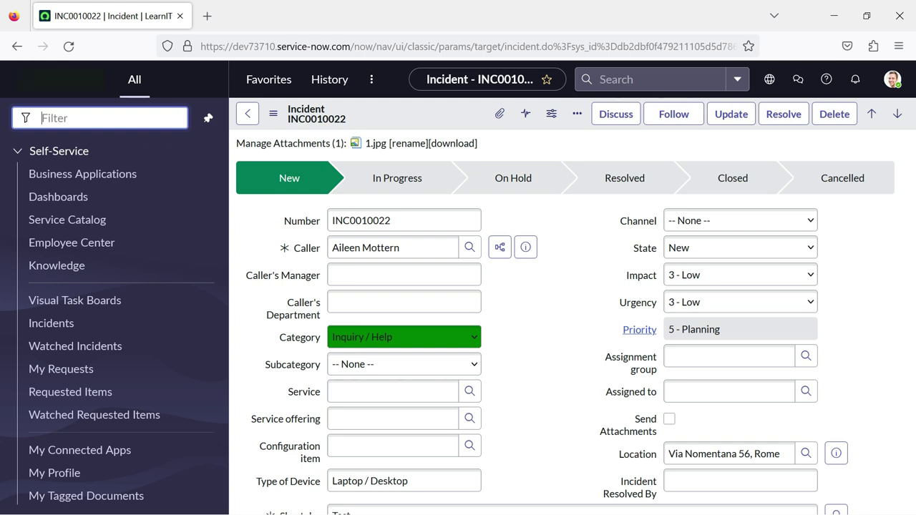
{"action": "type", "text": "theme"}
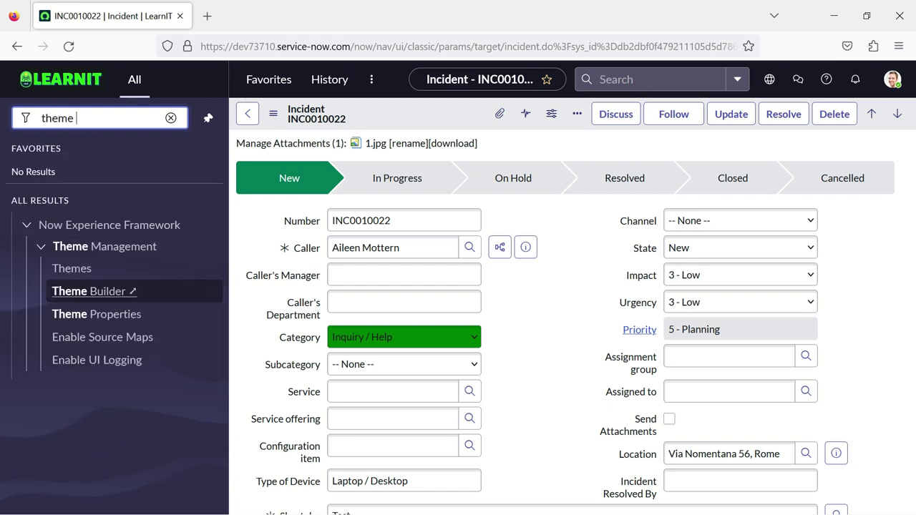
{"action": "type", "text": " builder"}
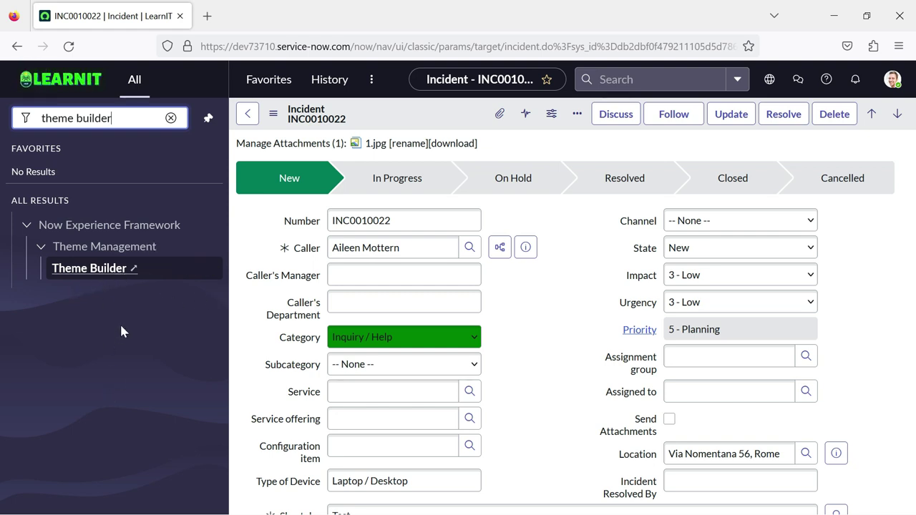
{"action": "left_click", "coordinate": [119, 355]}
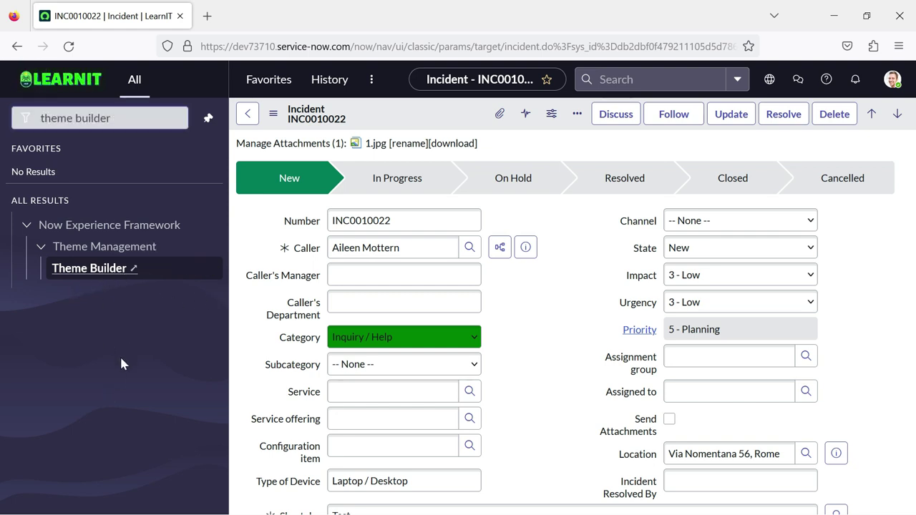
{"action": "left_click", "coordinate": [92, 270]}
{"action": "scroll", "coordinate": [50, 243], "scroll_direction": "down", "scroll_amount": 10}
{"action": "scroll", "coordinate": [48, 262], "scroll_direction": "up", "scroll_amount": 10}
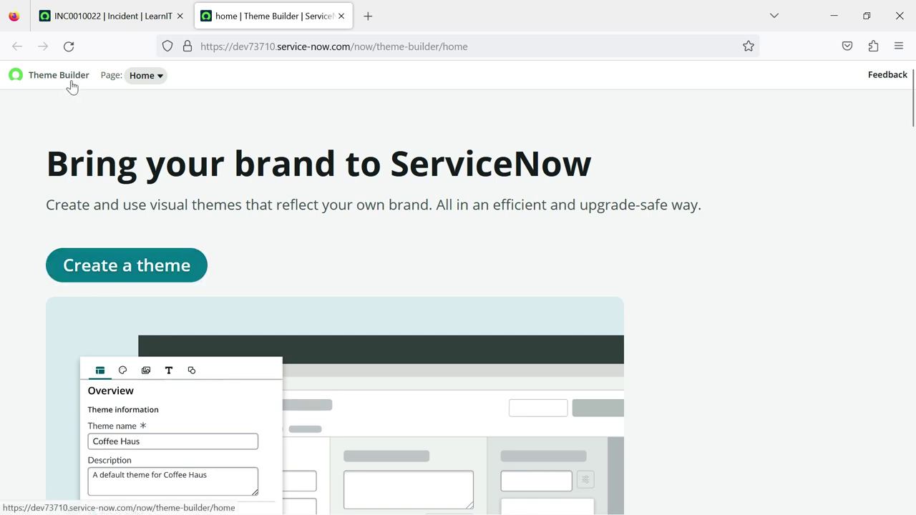
{"action": "left_click", "coordinate": [151, 86]}
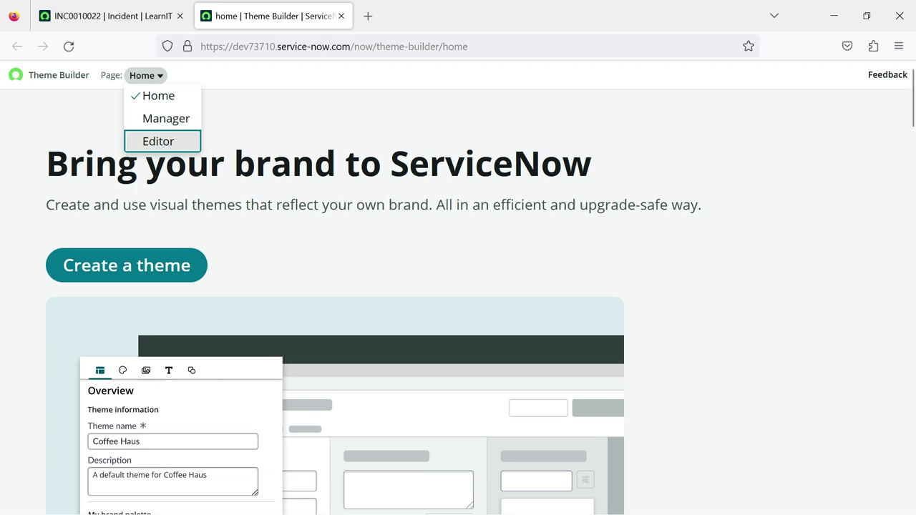
{"action": "left_click", "coordinate": [323, 113]}
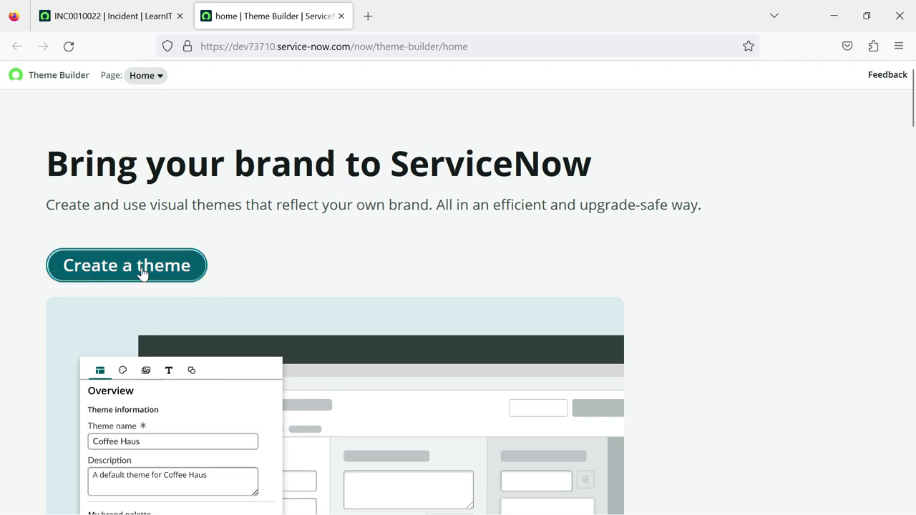
Step: Start creating a new theme, name it "LearnIT Theme" and proceed to its primary color
{"action": "left_click", "coordinate": [141, 268]}
{"action": "left_click", "coordinate": [765, 466]}
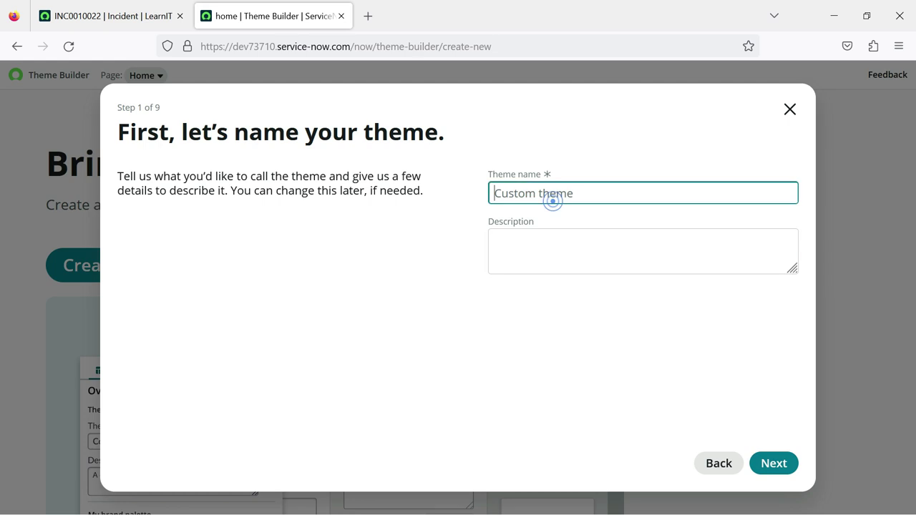
{"action": "type", "text": "LearnIT Theme"}
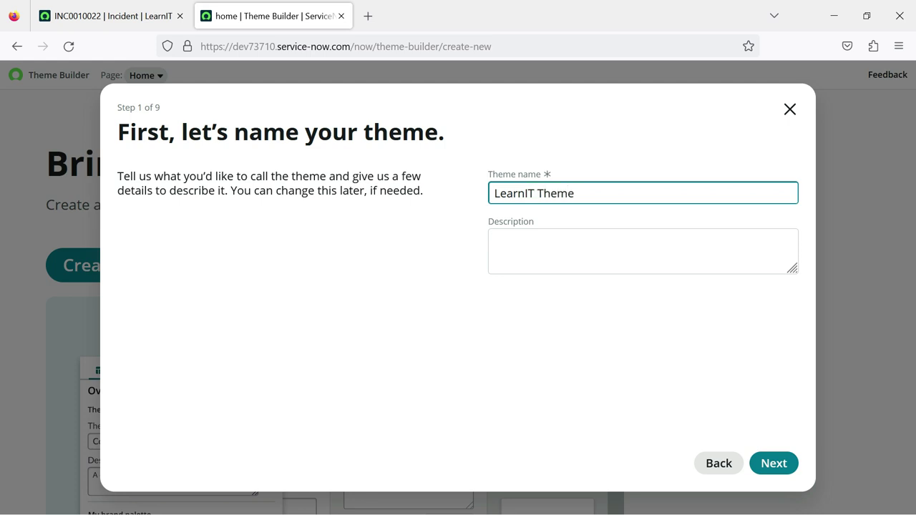
{"action": "left_click", "coordinate": [764, 466]}
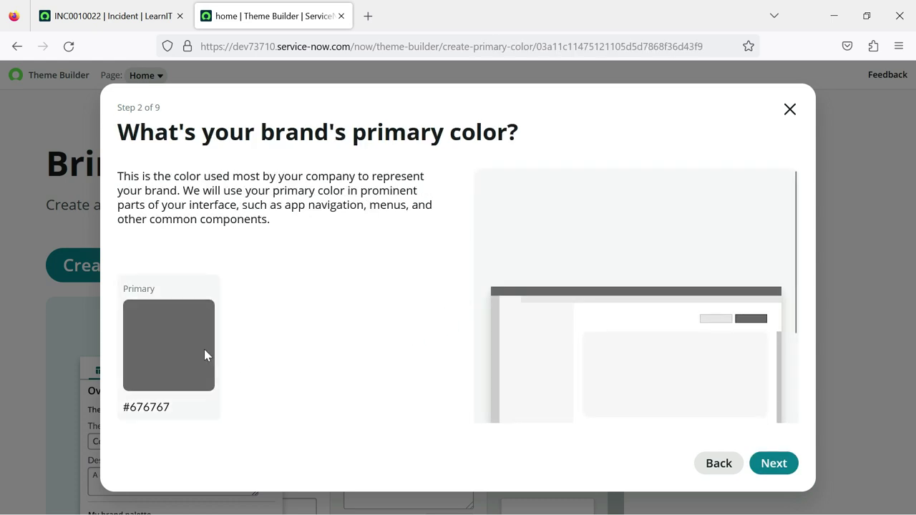
Step: Set the theme's primary brand color to bright green #24EA42 and proceed to the secondary color
{"action": "left_click", "coordinate": [176, 339]}
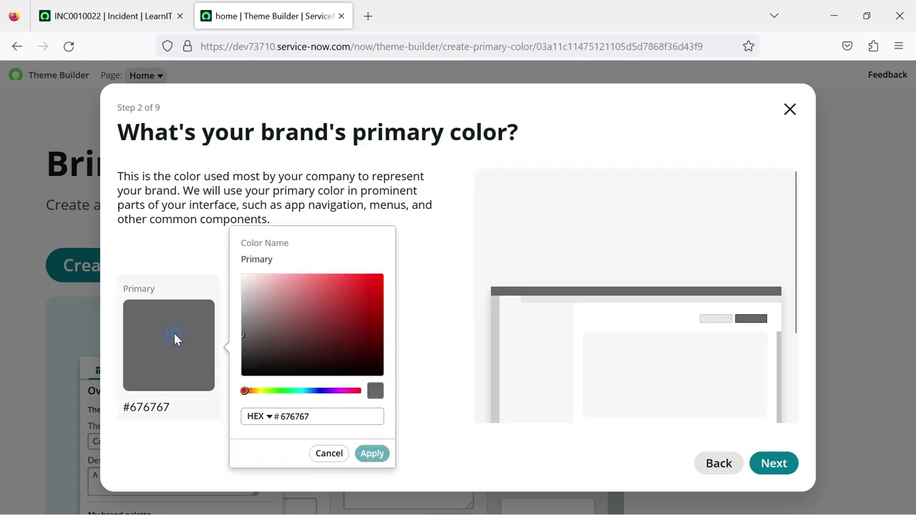
{"action": "left_click", "coordinate": [273, 390]}
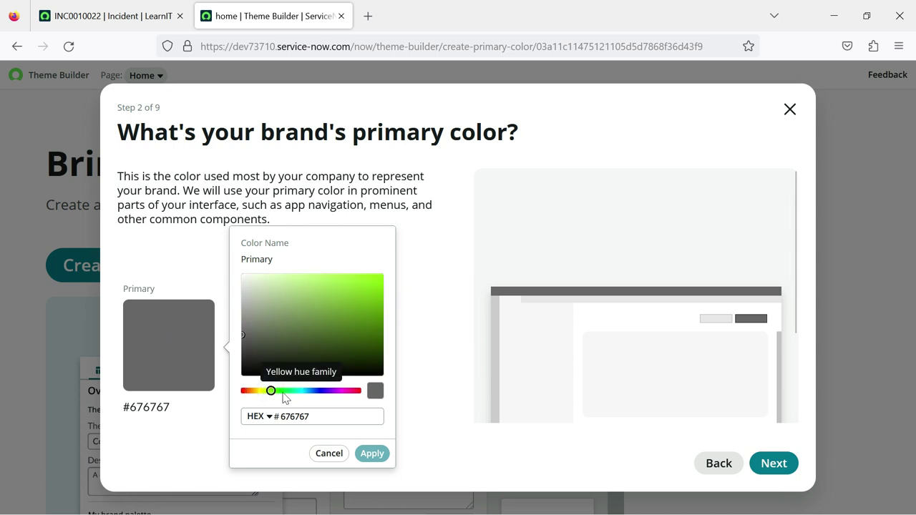
{"action": "left_click", "coordinate": [277, 391]}
{"action": "left_click", "coordinate": [361, 281]}
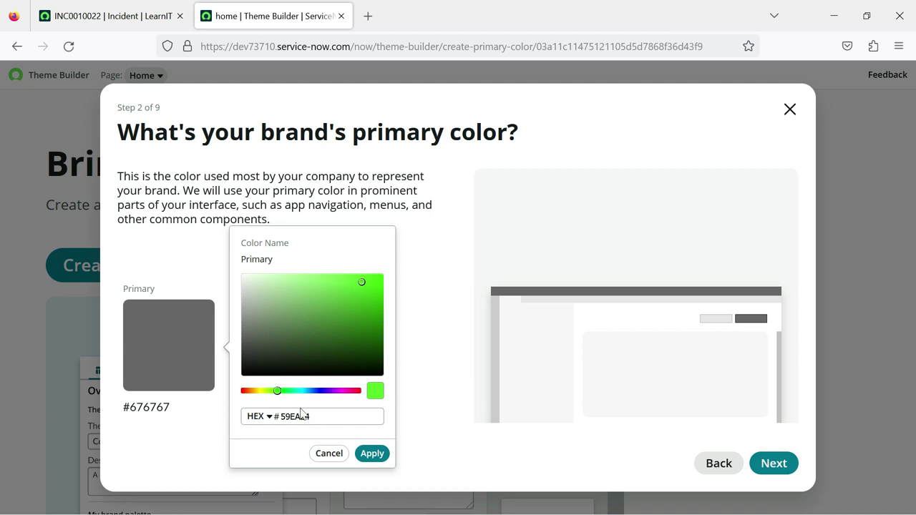
{"action": "left_click_drag", "start_coordinate": [278, 392], "coordinate": [283, 391]}
{"action": "left_click", "coordinate": [377, 453]}
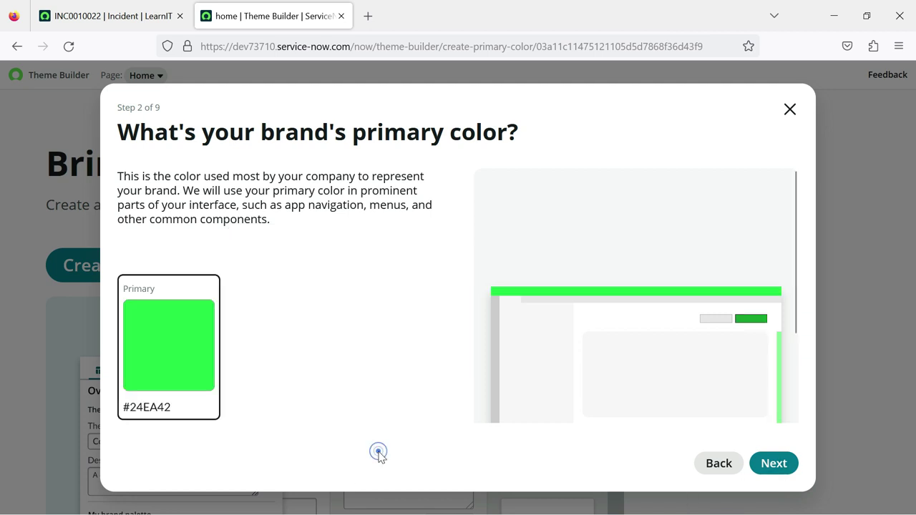
{"action": "left_click", "coordinate": [770, 462]}
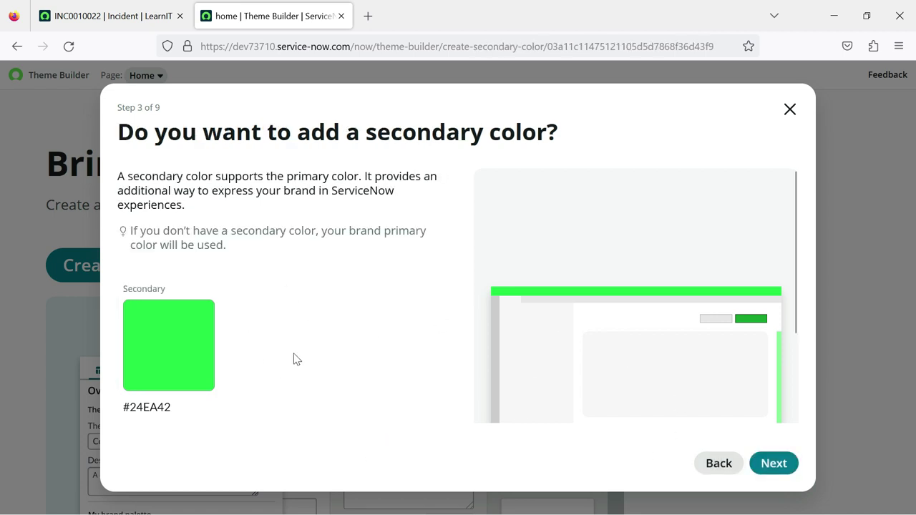
Step: Pick a pale yellow-green as the theme's secondary color and proceed to the neutral color
{"action": "left_click", "coordinate": [188, 354]}
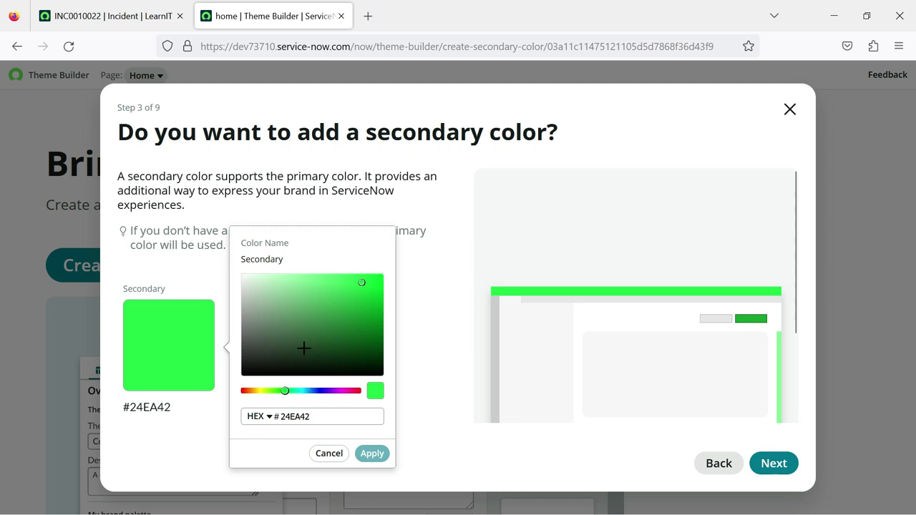
{"action": "left_click_drag", "start_coordinate": [285, 390], "coordinate": [265, 392]}
{"action": "left_click", "coordinate": [291, 304]}
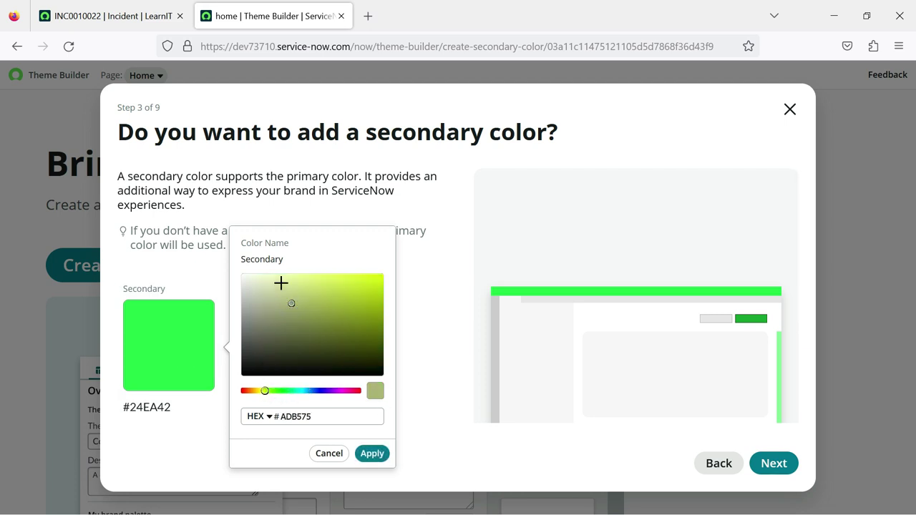
{"action": "left_click", "coordinate": [280, 283]}
{"action": "left_click", "coordinate": [763, 465]}
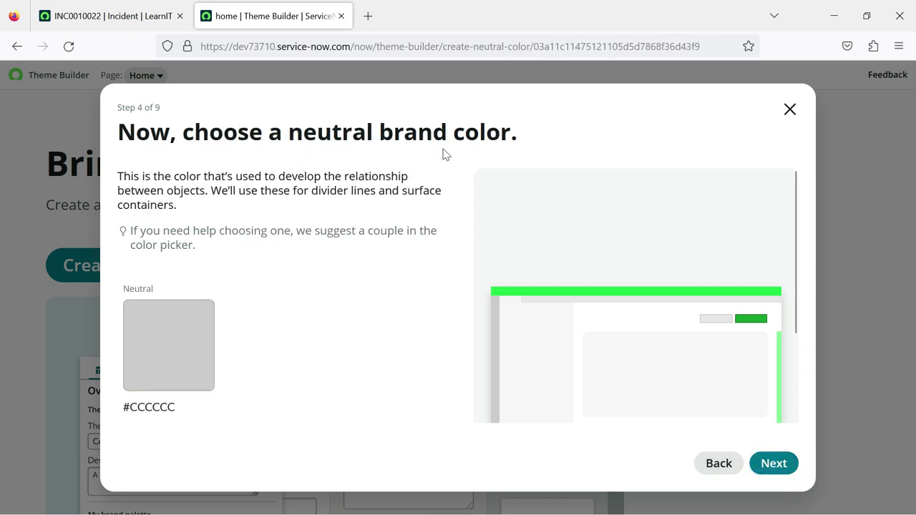
Step: Set the theme's neutral brand color to dark red #872020 and proceed to the additional colors
{"action": "left_click", "coordinate": [161, 340]}
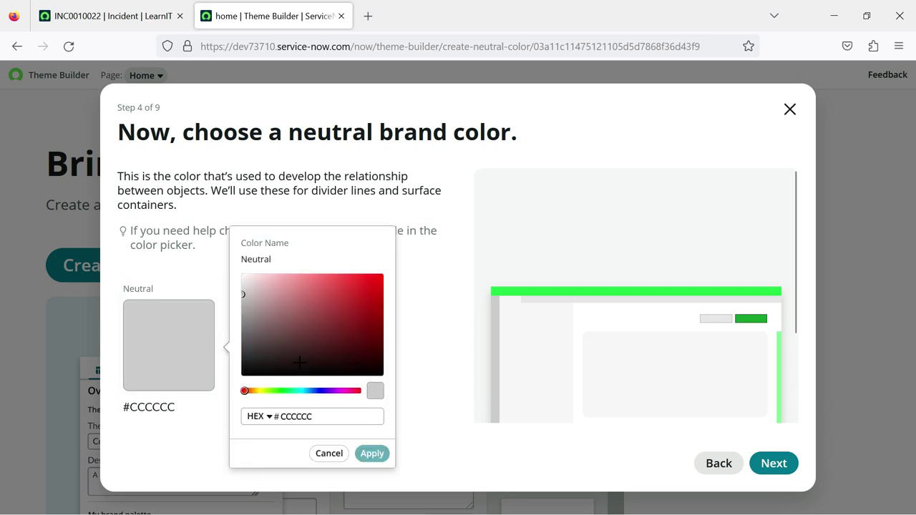
{"action": "left_click", "coordinate": [348, 323]}
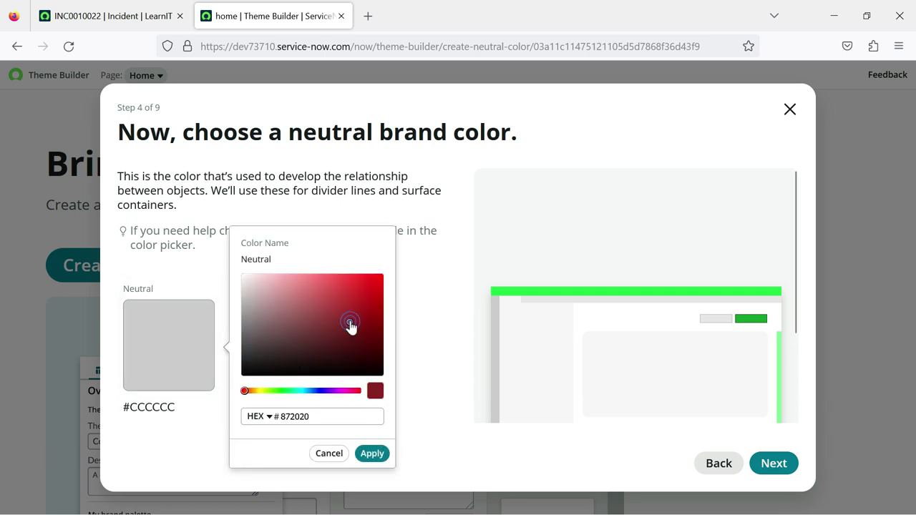
{"action": "left_click", "coordinate": [376, 453]}
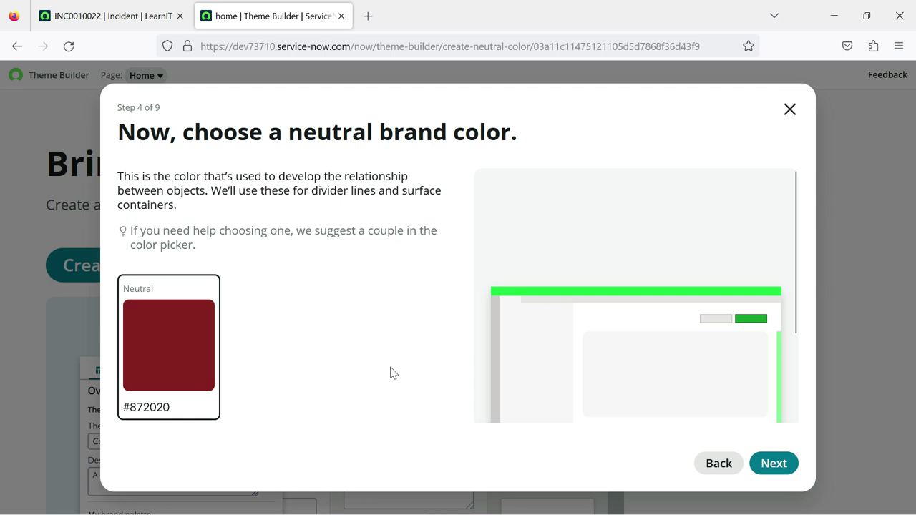
{"action": "left_click", "coordinate": [785, 462]}
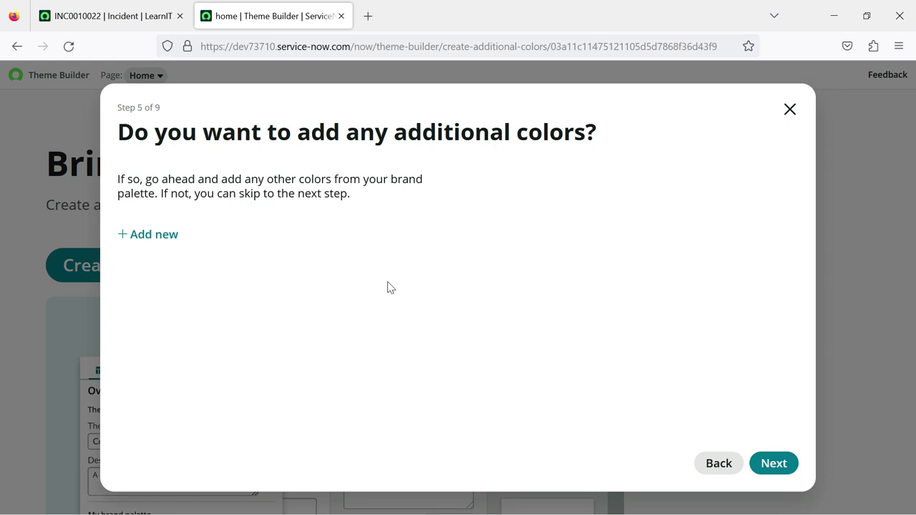
Step: Skip the additional colors and the company logo upload, and proceed to the font choice
{"action": "left_click", "coordinate": [782, 465]}
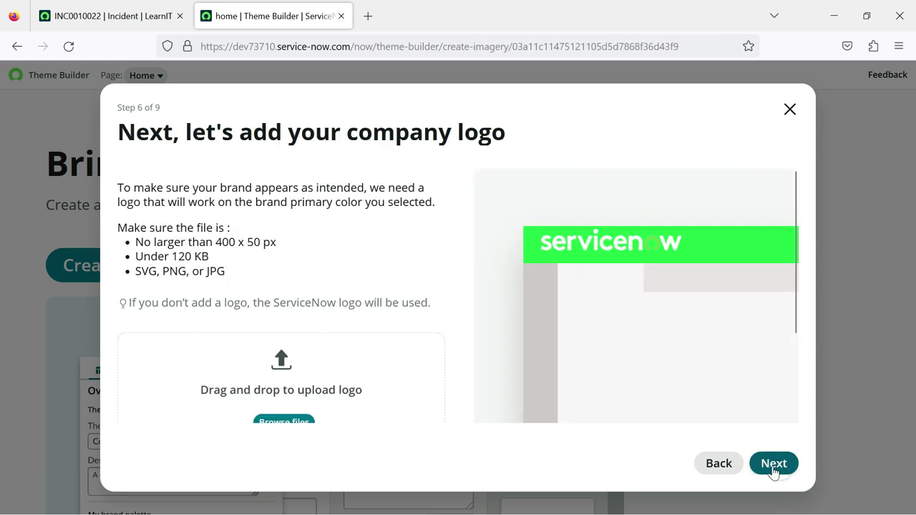
{"action": "scroll", "coordinate": [313, 284], "scroll_direction": "down", "scroll_amount": 2}
{"action": "scroll", "coordinate": [312, 281], "scroll_direction": "up", "scroll_amount": 2}
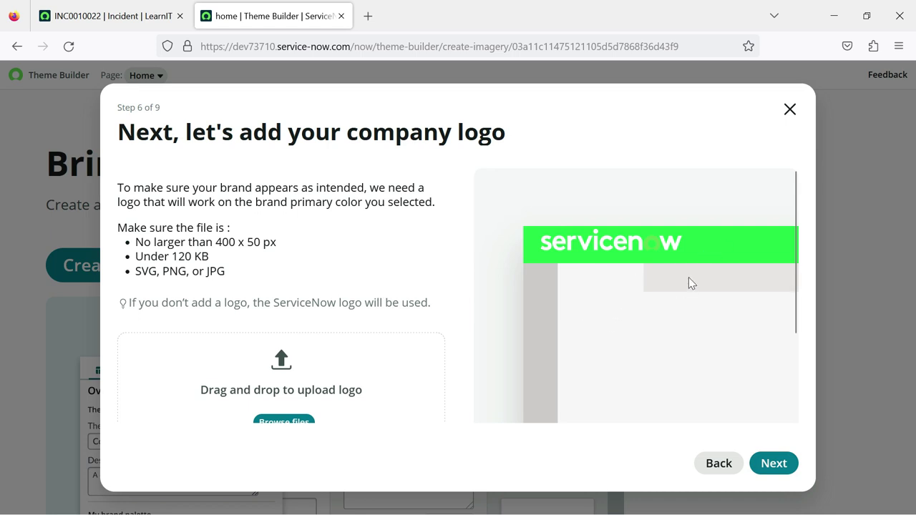
{"action": "scroll", "coordinate": [708, 275], "scroll_direction": "down", "scroll_amount": 2}
{"action": "scroll", "coordinate": [651, 195], "scroll_direction": "up", "scroll_amount": 2}
{"action": "scroll", "coordinate": [512, 342], "scroll_direction": "down", "scroll_amount": 2}
{"action": "scroll", "coordinate": [357, 279], "scroll_direction": "up", "scroll_amount": 2}
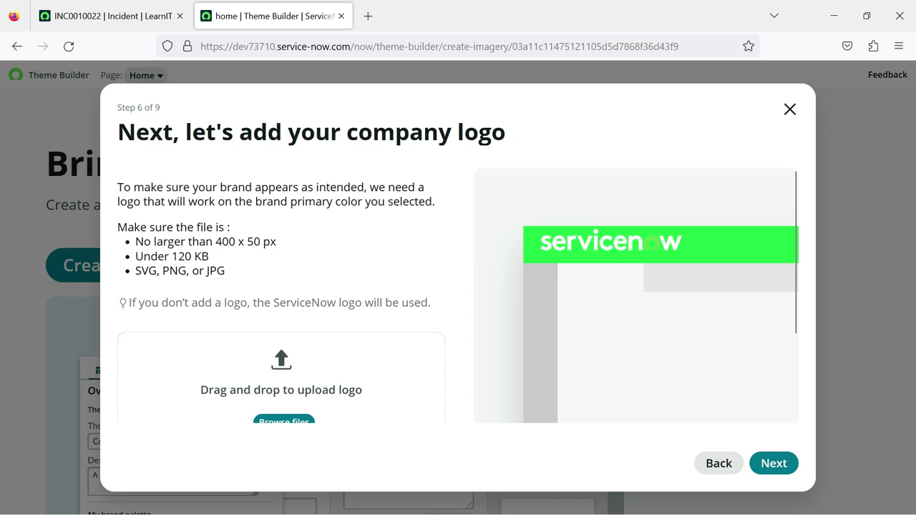
{"action": "scroll", "coordinate": [234, 269], "scroll_direction": "down", "scroll_amount": 3}
{"action": "left_click", "coordinate": [773, 465]}
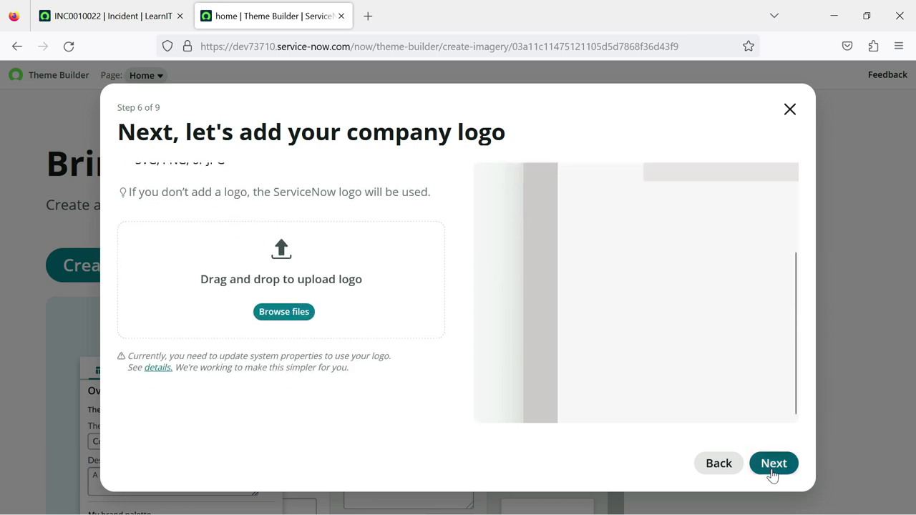
Step: Try out the available fonts, choose Cabin for the theme's text and proceed to the corner shape
{"action": "scroll", "coordinate": [344, 329], "scroll_direction": "down", "scroll_amount": 3}
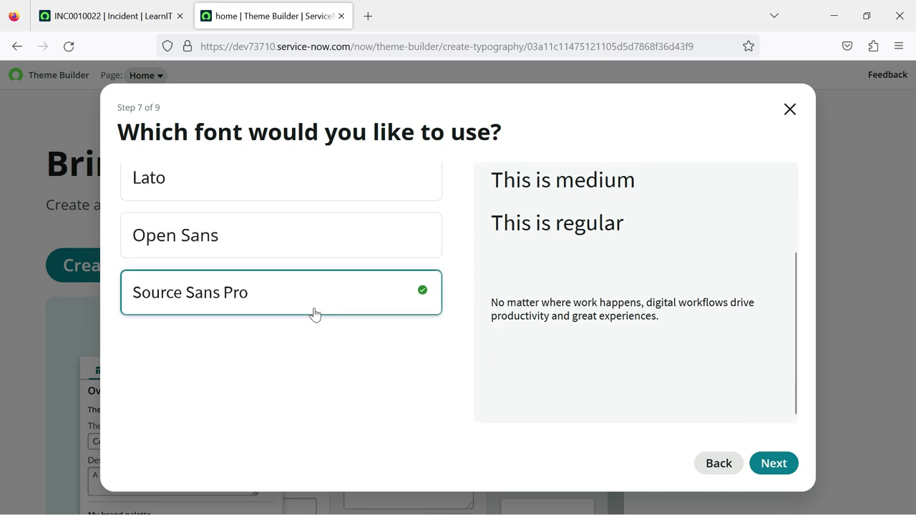
{"action": "scroll", "coordinate": [315, 314], "scroll_direction": "up", "scroll_amount": 3}
{"action": "left_click", "coordinate": [240, 250]}
{"action": "left_click", "coordinate": [235, 292]}
{"action": "left_click", "coordinate": [243, 364]}
{"action": "left_click", "coordinate": [253, 403]}
{"action": "left_click", "coordinate": [253, 243]}
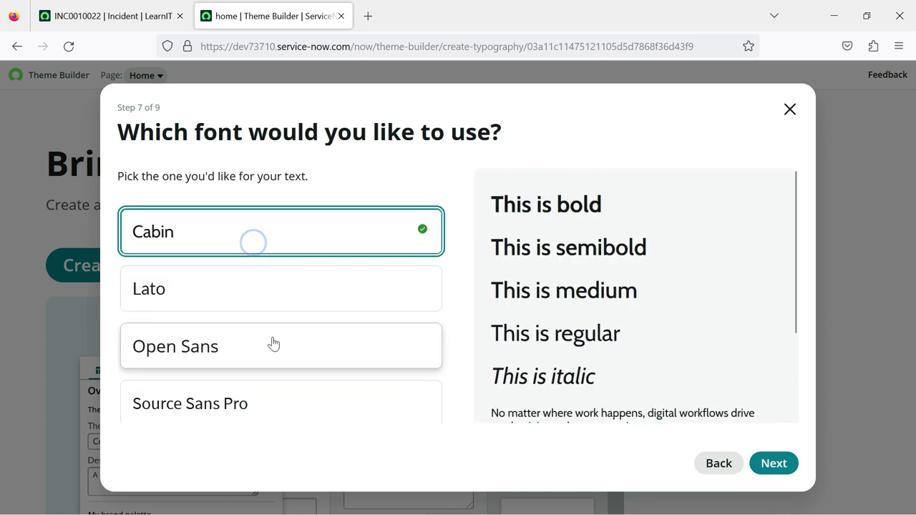
{"action": "left_click", "coordinate": [261, 383]}
{"action": "left_click", "coordinate": [255, 236]}
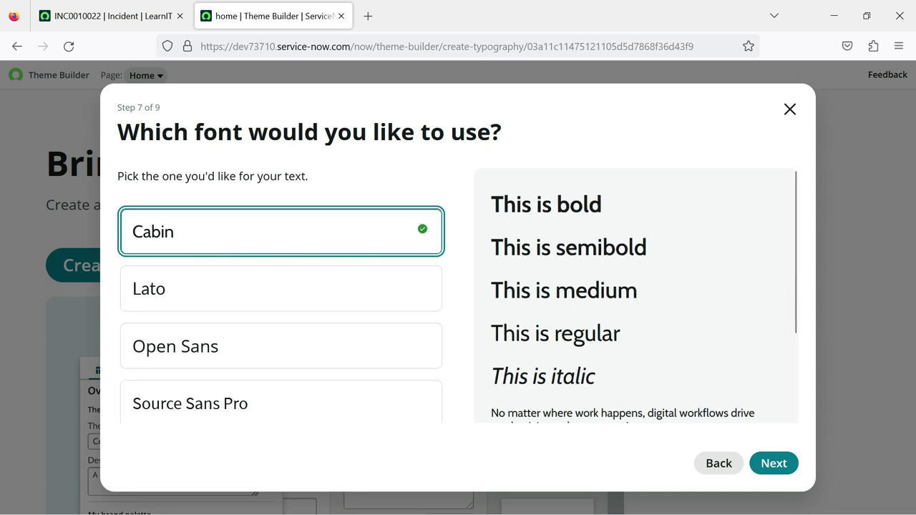
{"action": "left_click", "coordinate": [763, 463]}
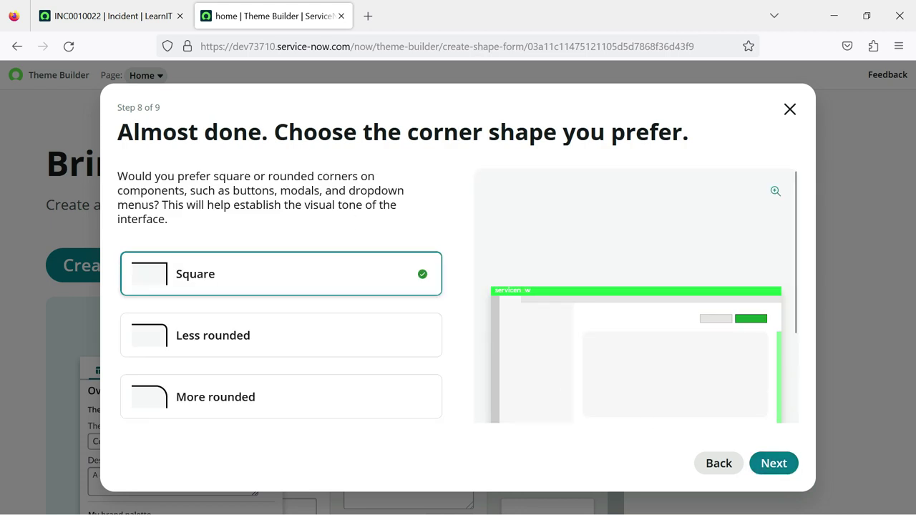
Step: Choose the Most rounded corner shape for the theme's components and proceed to the review
{"action": "scroll", "coordinate": [330, 266], "scroll_direction": "down", "scroll_amount": 3}
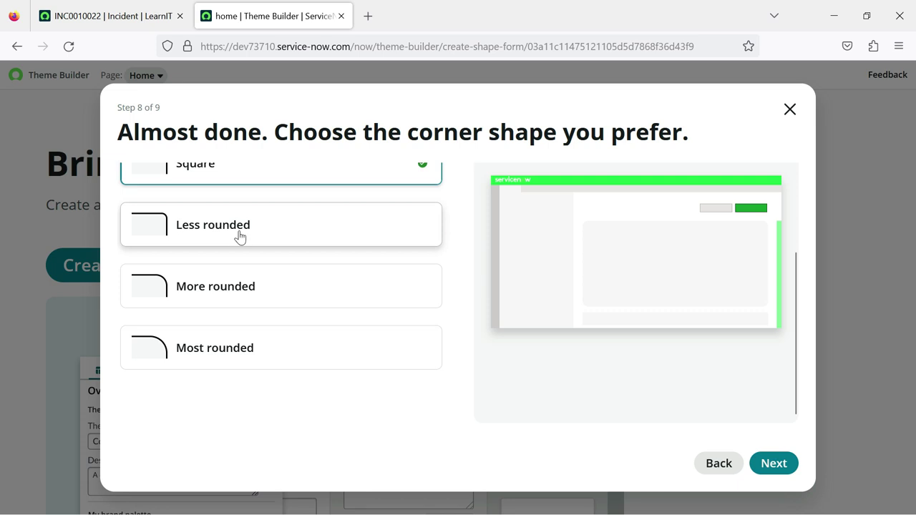
{"action": "scroll", "coordinate": [251, 305], "scroll_direction": "up", "scroll_amount": 3}
{"action": "scroll", "coordinate": [286, 322], "scroll_direction": "down", "scroll_amount": 3}
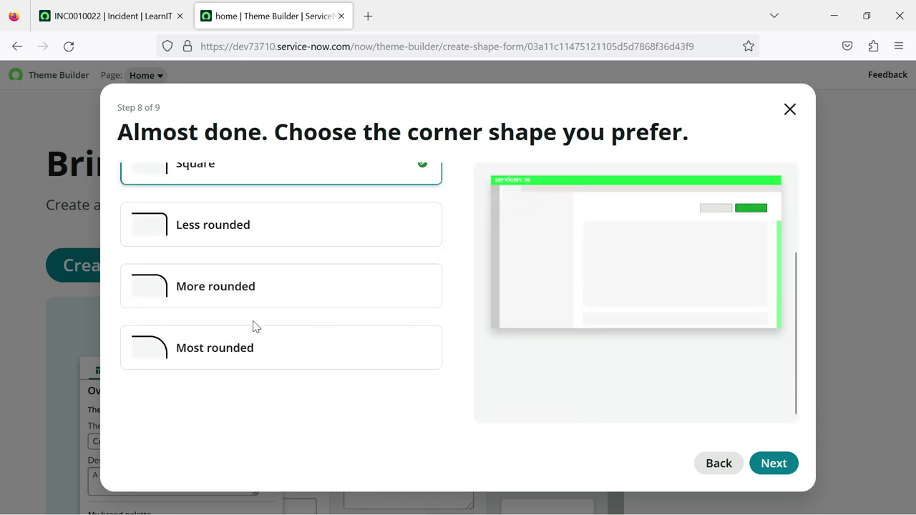
{"action": "left_click", "coordinate": [228, 365]}
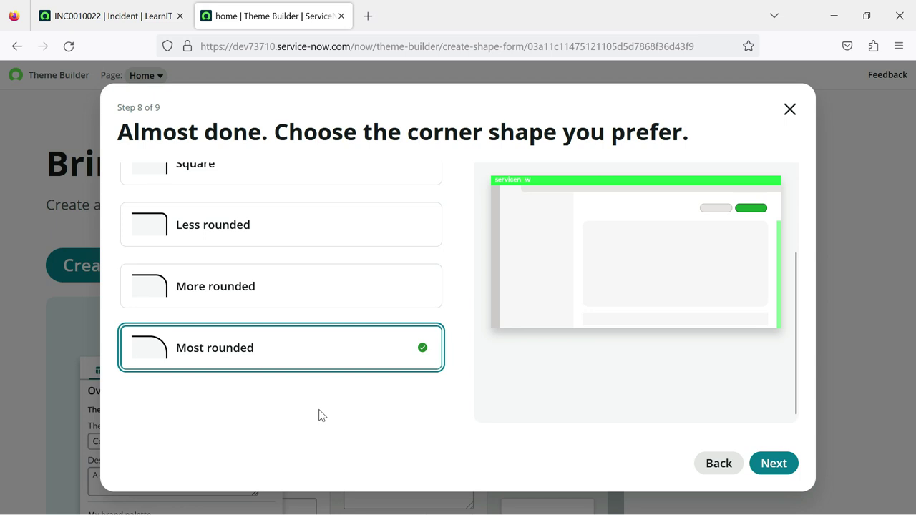
{"action": "left_click", "coordinate": [775, 464]}
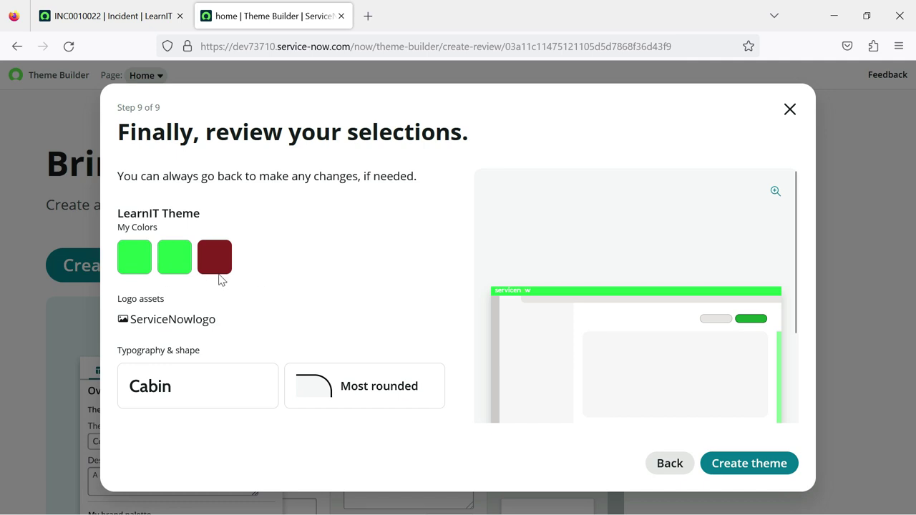
Step: Review the selections to create LearnIT Theme, and dismiss the editor's introductory tour
{"action": "scroll", "coordinate": [303, 286], "scroll_direction": "down", "scroll_amount": 3}
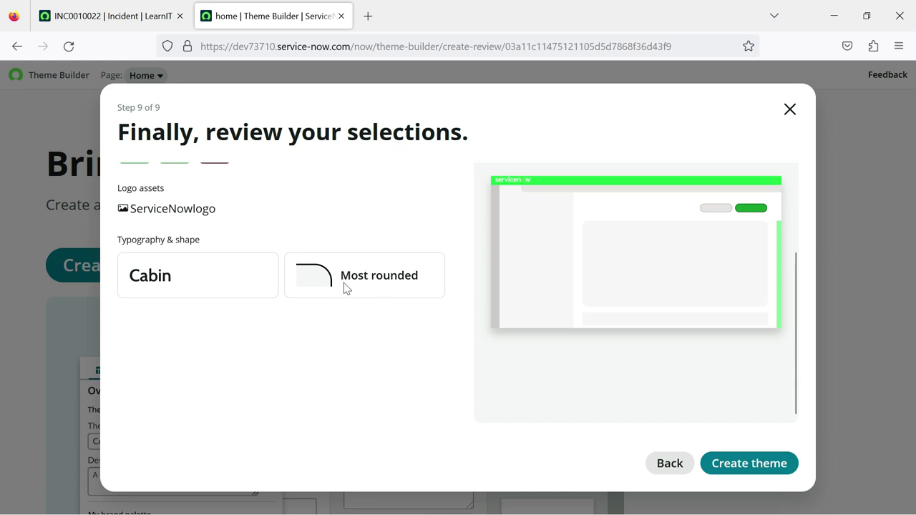
{"action": "scroll", "coordinate": [349, 364], "scroll_direction": "up", "scroll_amount": 3}
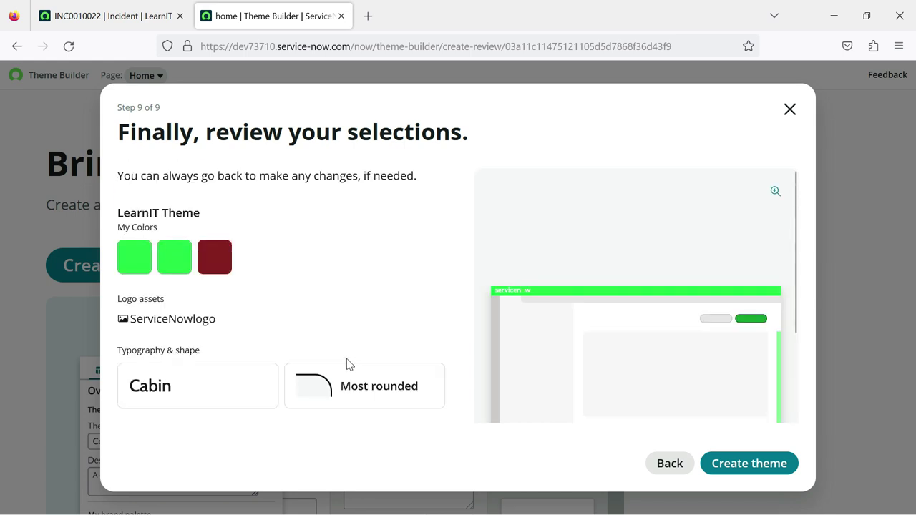
{"action": "left_click", "coordinate": [751, 465]}
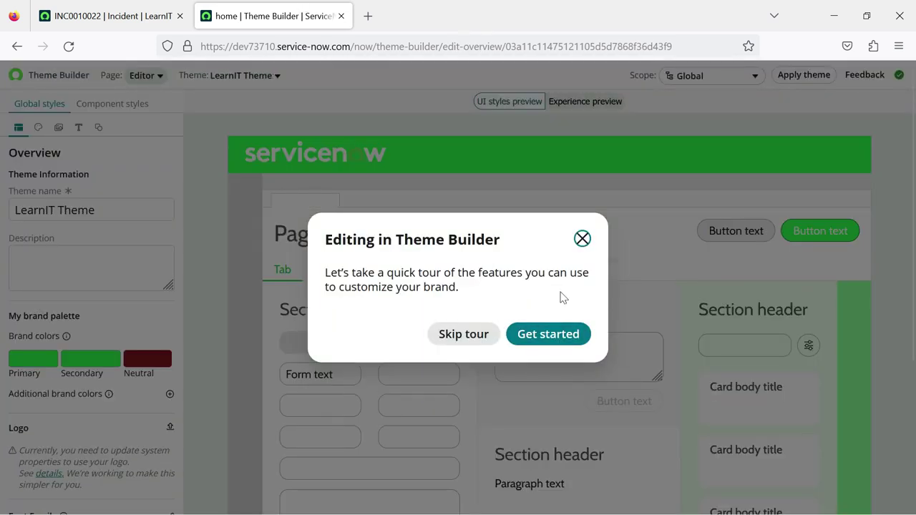
{"action": "left_click", "coordinate": [582, 240]}
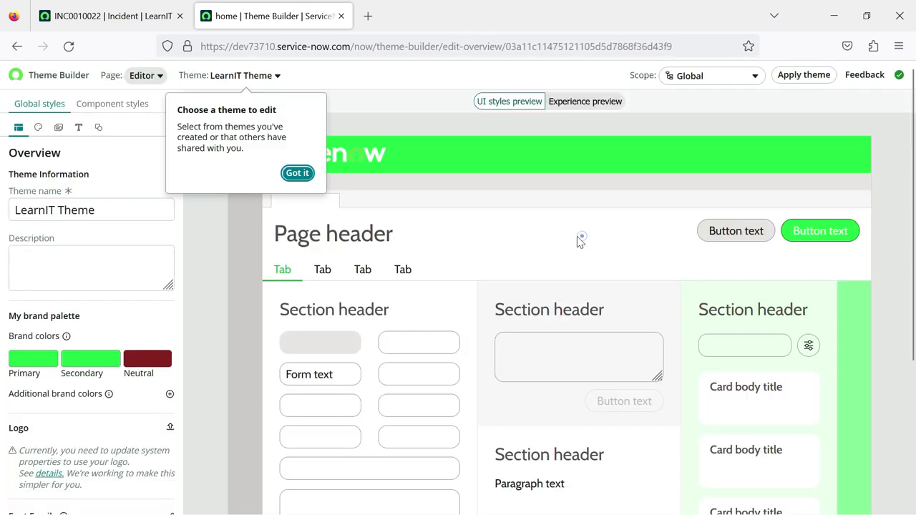
{"action": "left_click", "coordinate": [293, 174]}
Step: Examine the UI styles preview of LearnIT Theme and its sample tabs, and compare it with the incident record's present look
{"action": "scroll", "coordinate": [564, 391], "scroll_direction": "down", "scroll_amount": 3}
{"action": "scroll", "coordinate": [564, 391], "scroll_direction": "up", "scroll_amount": 3}
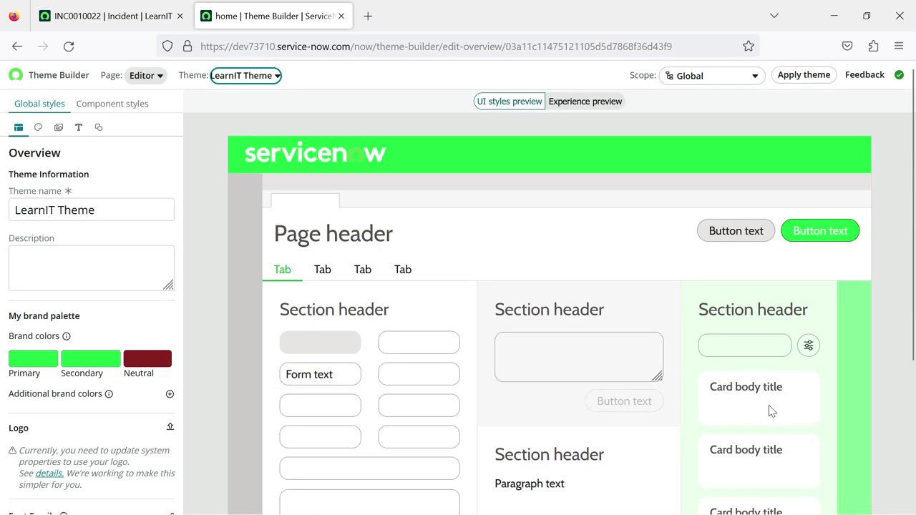
{"action": "scroll", "coordinate": [683, 239], "scroll_direction": "down", "scroll_amount": 4}
{"action": "scroll", "coordinate": [502, 265], "scroll_direction": "up", "scroll_amount": 4}
{"action": "left_click", "coordinate": [324, 273]}
{"action": "left_click", "coordinate": [362, 273]}
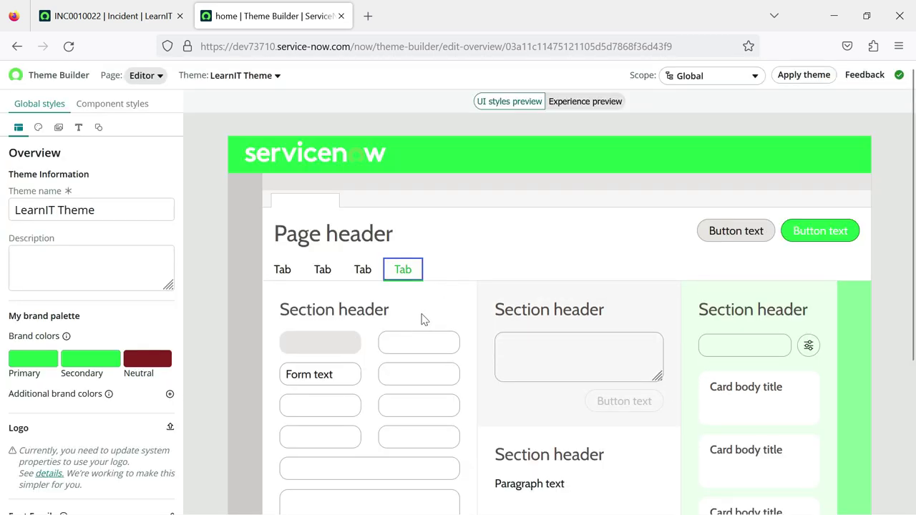
{"action": "left_click", "coordinate": [111, 10]}
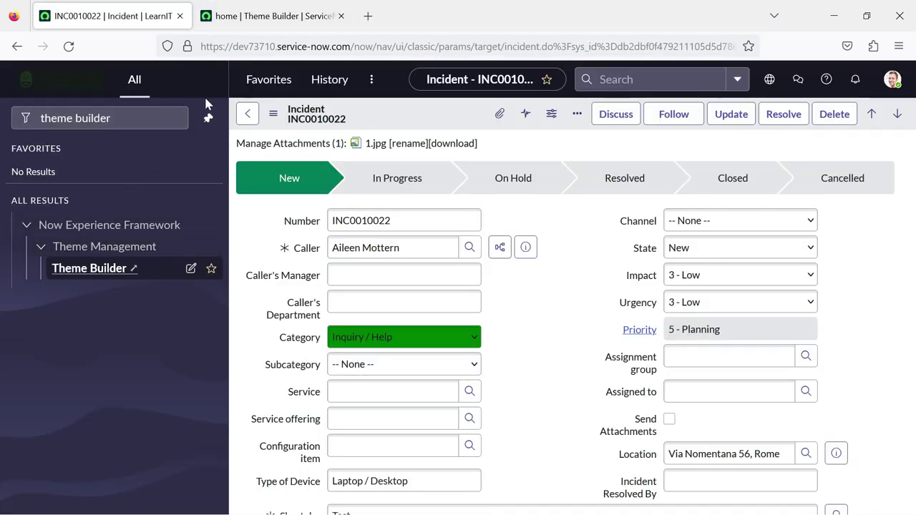
{"action": "left_click", "coordinate": [259, 10]}
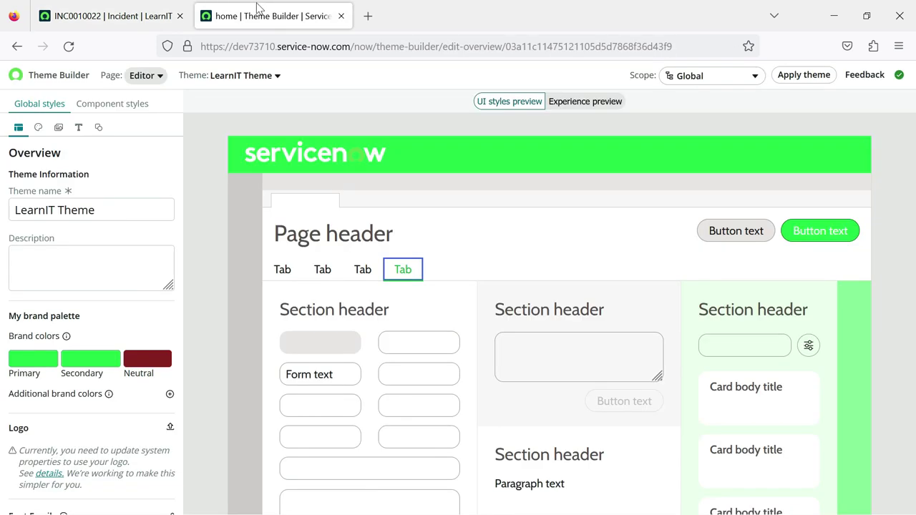
Step: Apply LearnIT Theme to all experiences and close the confirmation message
{"action": "left_click", "coordinate": [808, 76]}
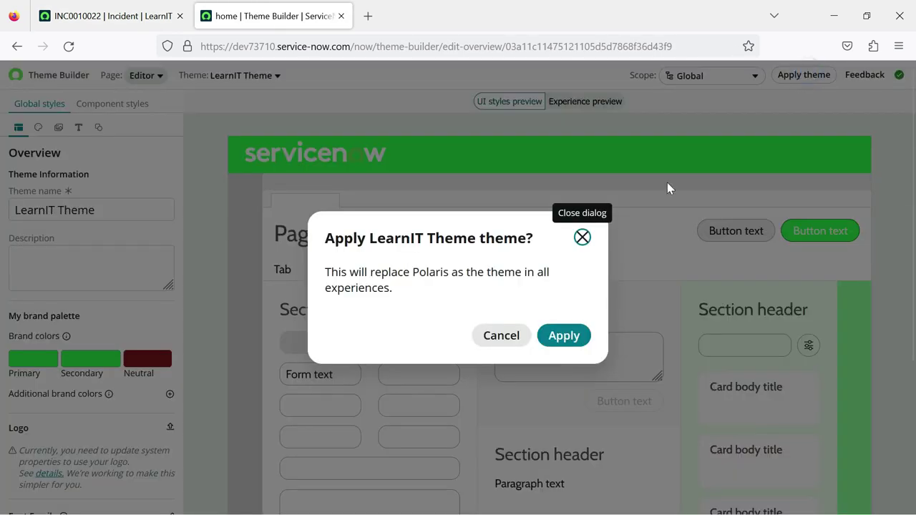
{"action": "left_click", "coordinate": [563, 335]}
{"action": "left_click", "coordinate": [874, 169]}
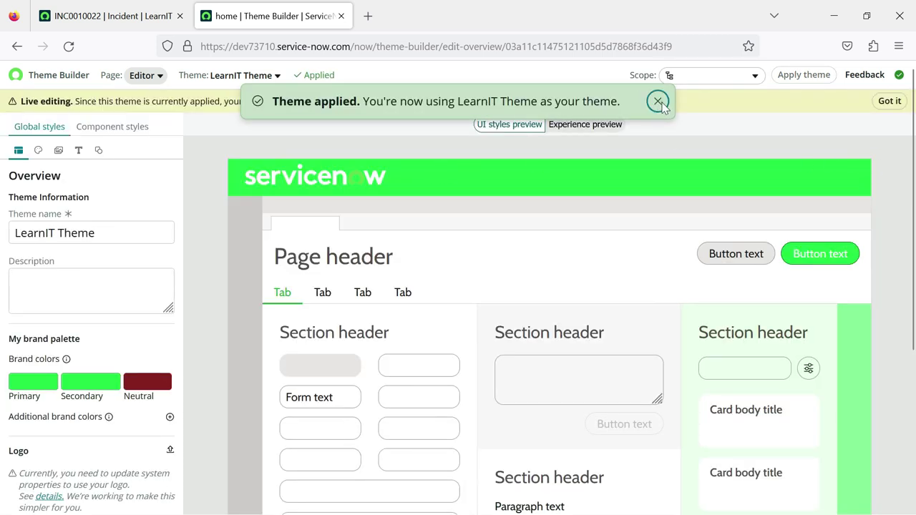
{"action": "left_click", "coordinate": [657, 101]}
Step: Reload the open incident record and look over the header and application navigator in the new theme
{"action": "left_click", "coordinate": [116, 13]}
{"action": "left_click", "coordinate": [69, 45]}
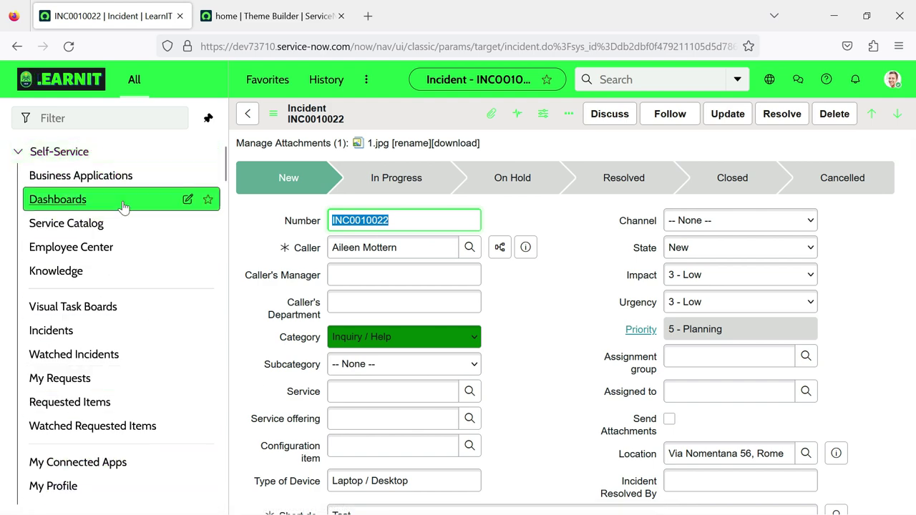
{"action": "scroll", "coordinate": [134, 269], "scroll_direction": "down", "scroll_amount": 5}
{"action": "scroll", "coordinate": [176, 302], "scroll_direction": "up", "scroll_amount": 2}
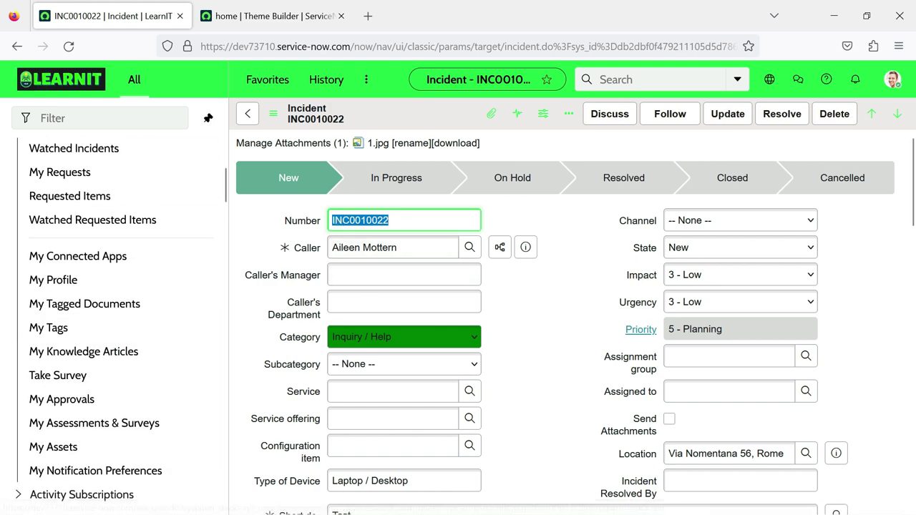
Step: Examine how the incident form's fields are highlighted when focused, from Caller's Manager to Truncate Field, and return to Theme Builder
{"action": "left_click", "coordinate": [375, 270]}
{"action": "left_click", "coordinate": [382, 301]}
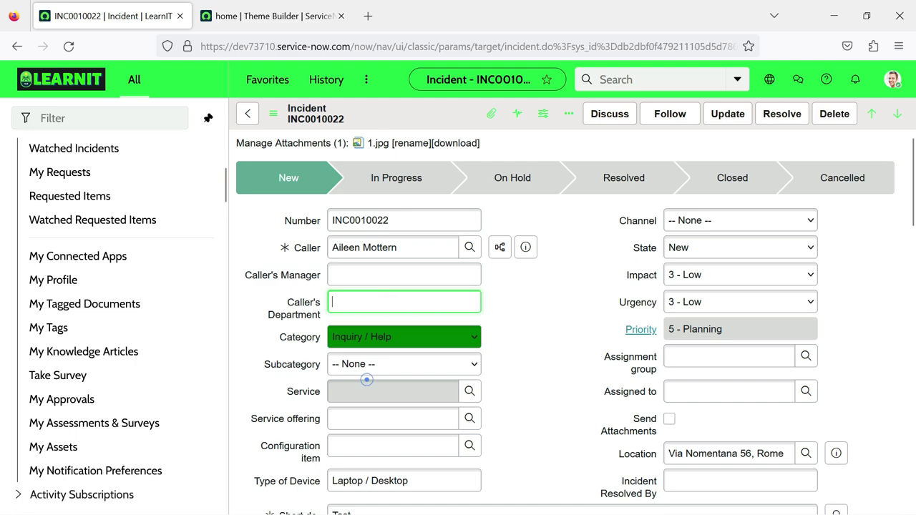
{"action": "left_click", "coordinate": [366, 382]}
{"action": "left_click", "coordinate": [398, 272]}
{"action": "left_click", "coordinate": [373, 450]}
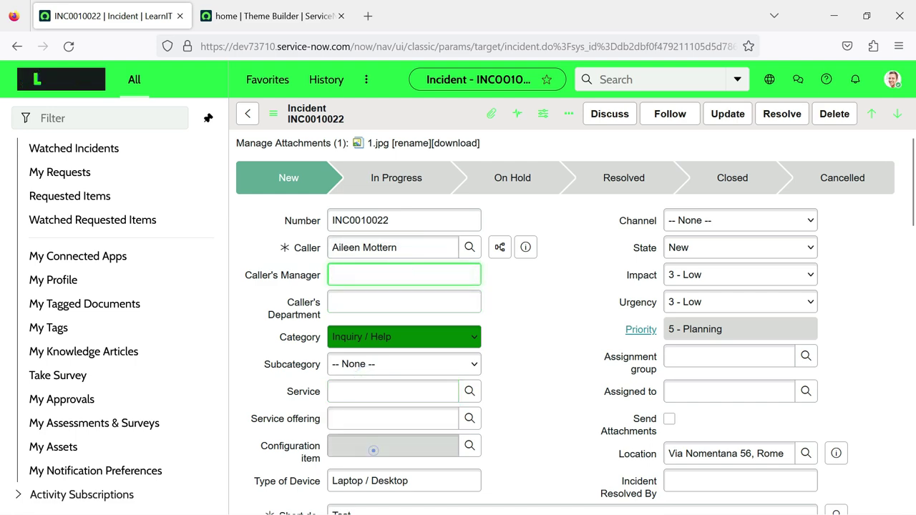
{"action": "left_click", "coordinate": [708, 357]}
{"action": "left_click", "coordinate": [706, 392]}
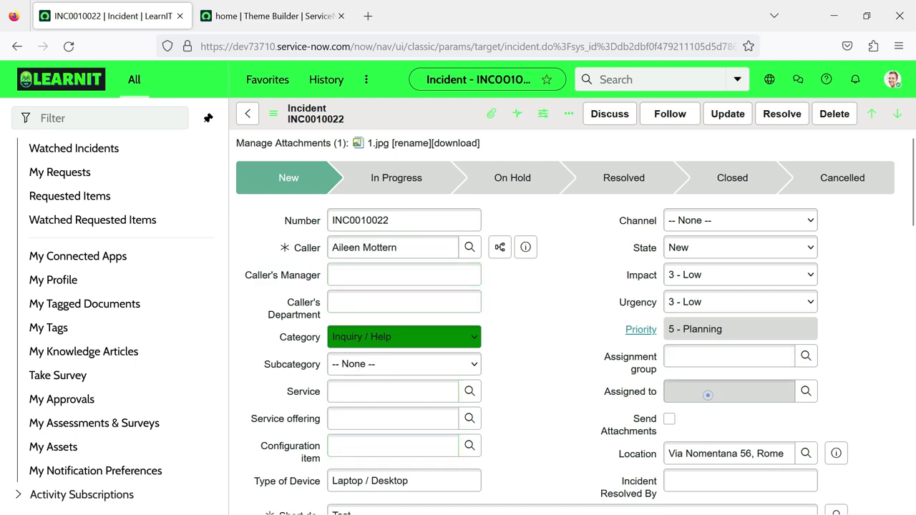
{"action": "scroll", "coordinate": [706, 394], "scroll_direction": "down", "scroll_amount": 3}
{"action": "left_click", "coordinate": [702, 224]}
{"action": "left_click", "coordinate": [391, 257]}
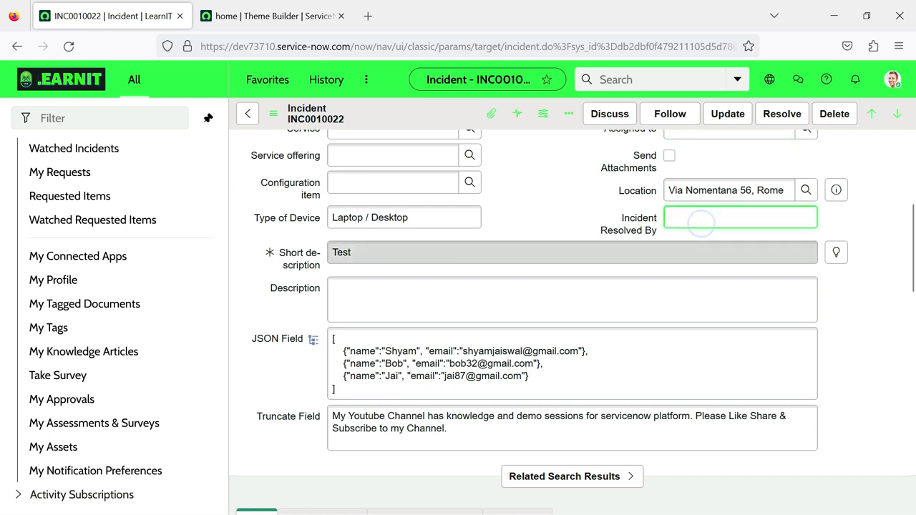
{"action": "left_click", "coordinate": [383, 299]}
{"action": "left_click", "coordinate": [368, 352]}
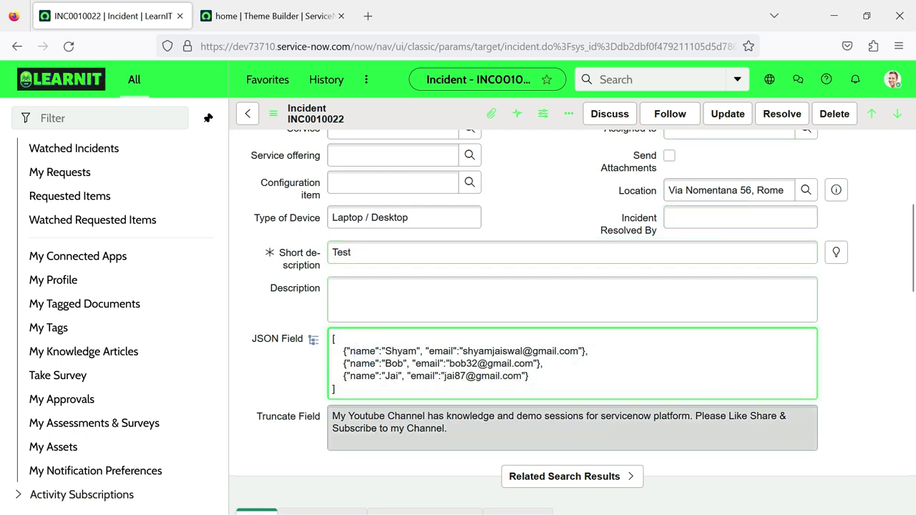
{"action": "left_click", "coordinate": [456, 435]}
{"action": "left_click", "coordinate": [630, 476]}
{"action": "scroll", "coordinate": [573, 322], "scroll_direction": "up", "scroll_amount": 5}
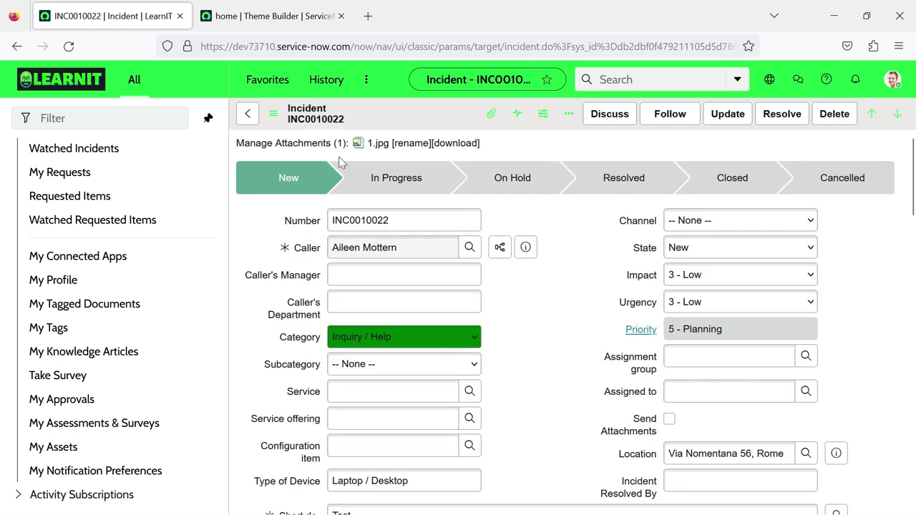
{"action": "left_click", "coordinate": [280, 6]}
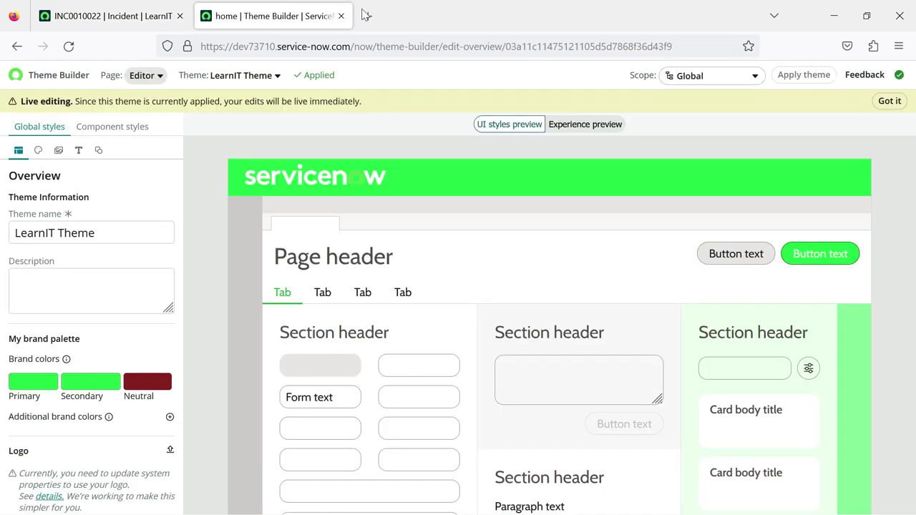
Step: Open Theme Builder's Manager page and look over the cards of all available themes
{"action": "left_click", "coordinate": [250, 74]}
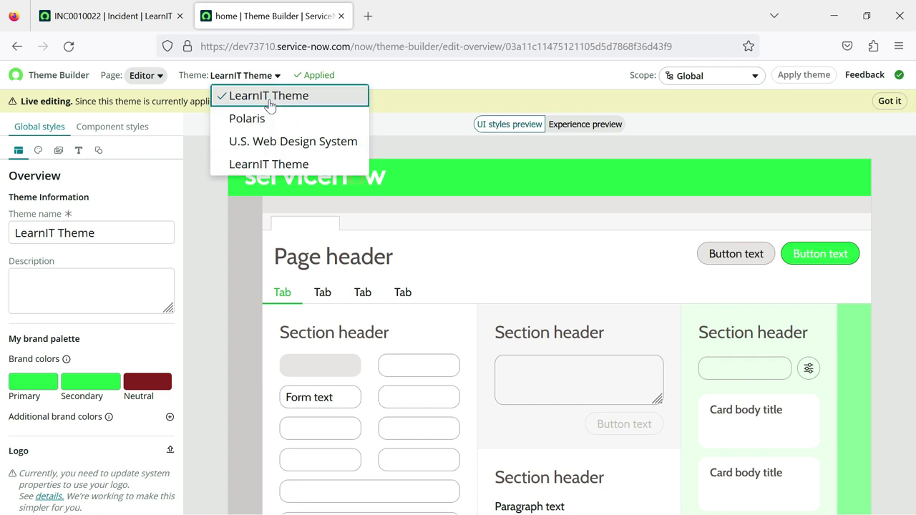
{"action": "left_click", "coordinate": [146, 75]}
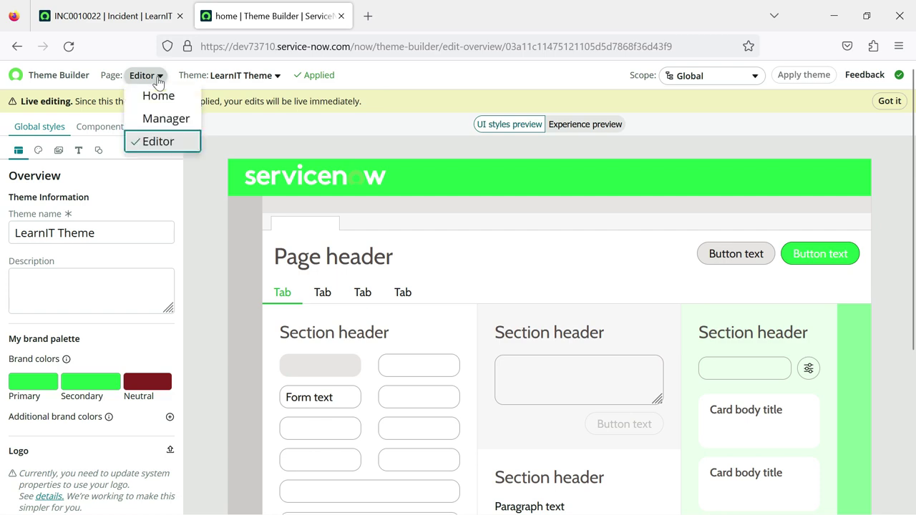
{"action": "left_click", "coordinate": [159, 120]}
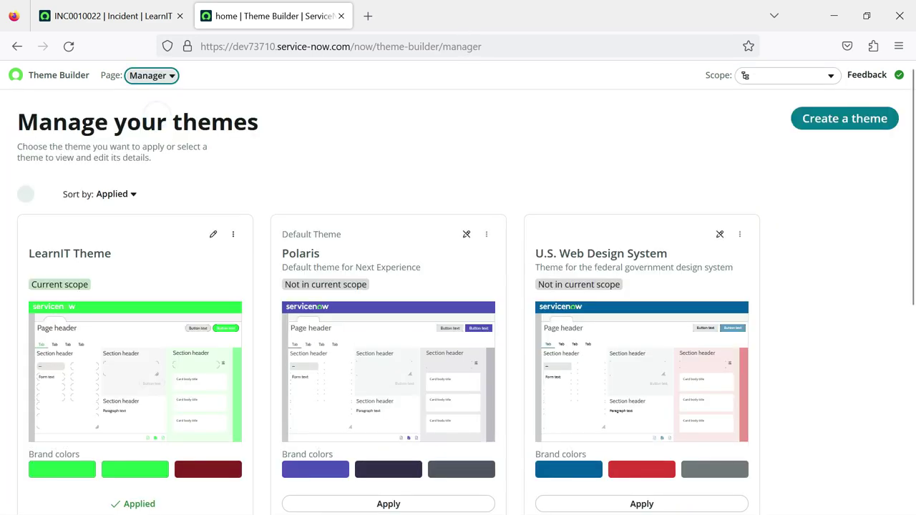
{"action": "scroll", "coordinate": [364, 323], "scroll_direction": "down", "scroll_amount": 3}
{"action": "scroll", "coordinate": [515, 371], "scroll_direction": "down", "scroll_amount": 3}
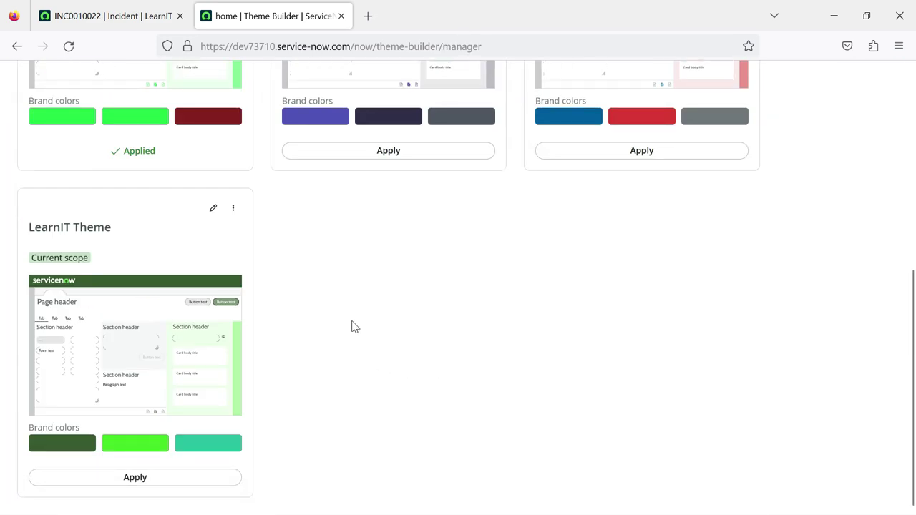
{"action": "scroll", "coordinate": [93, 325], "scroll_direction": "up", "scroll_amount": 5}
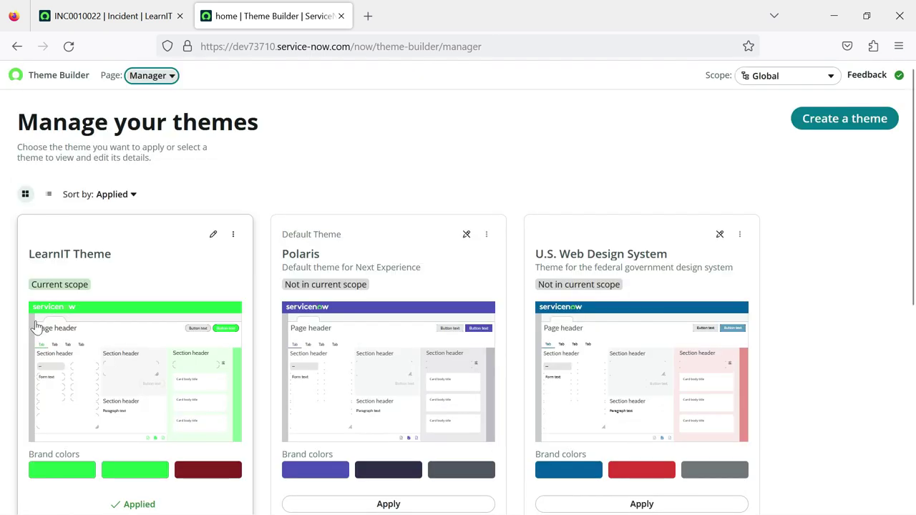
{"action": "scroll", "coordinate": [36, 327], "scroll_direction": "down", "scroll_amount": 3}
{"action": "scroll", "coordinate": [36, 326], "scroll_direction": "up", "scroll_amount": 5}
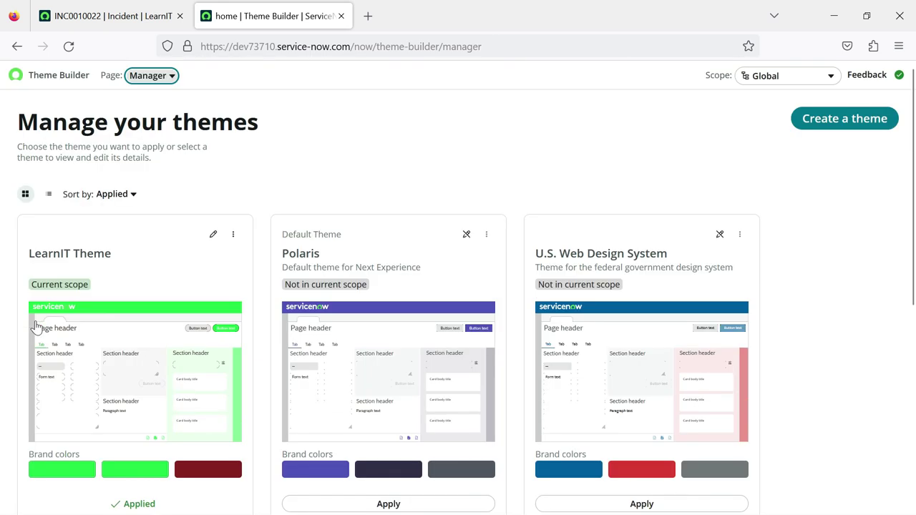
Step: Apply the default Polaris theme to all experiences and close the confirmation message
{"action": "scroll", "coordinate": [234, 389], "scroll_direction": "down", "scroll_amount": 2}
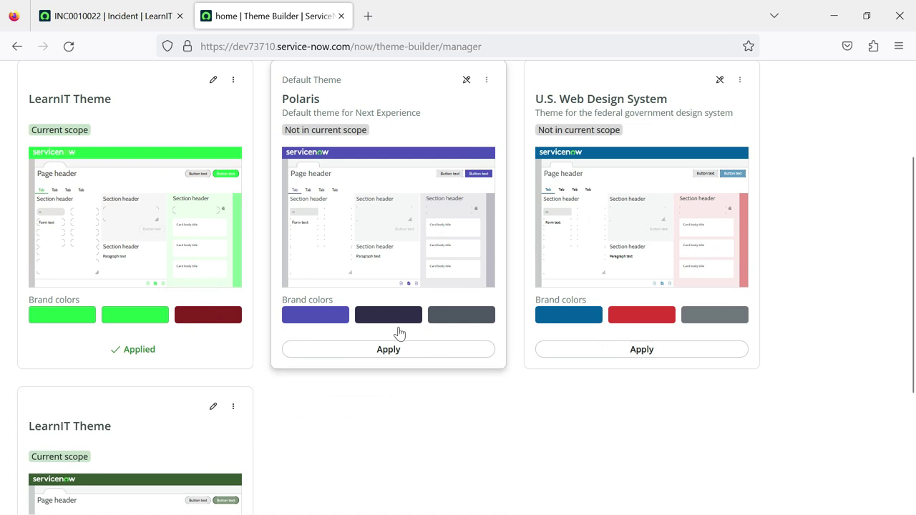
{"action": "left_click", "coordinate": [387, 350]}
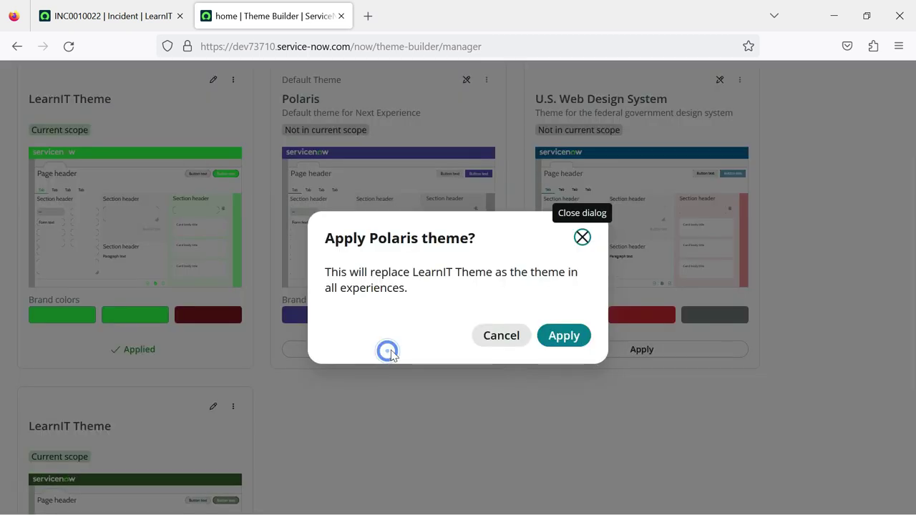
{"action": "left_click", "coordinate": [562, 337]}
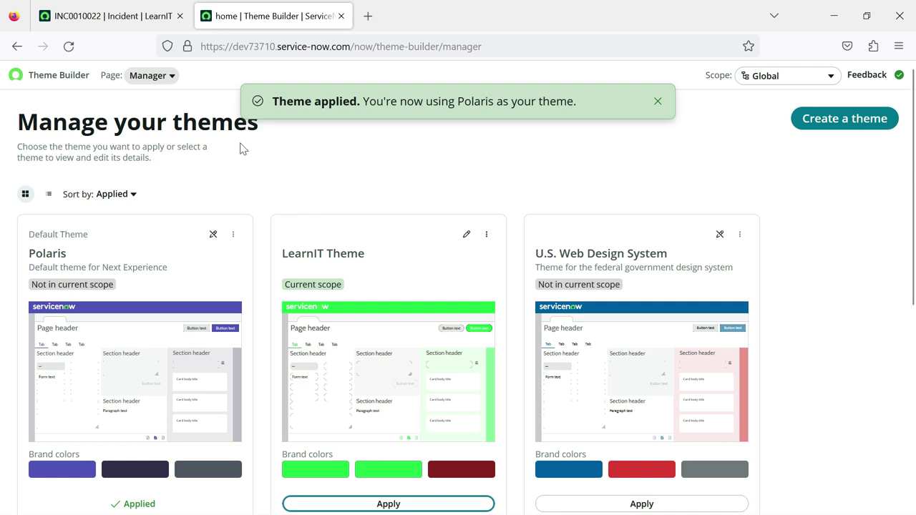
{"action": "left_click", "coordinate": [659, 102]}
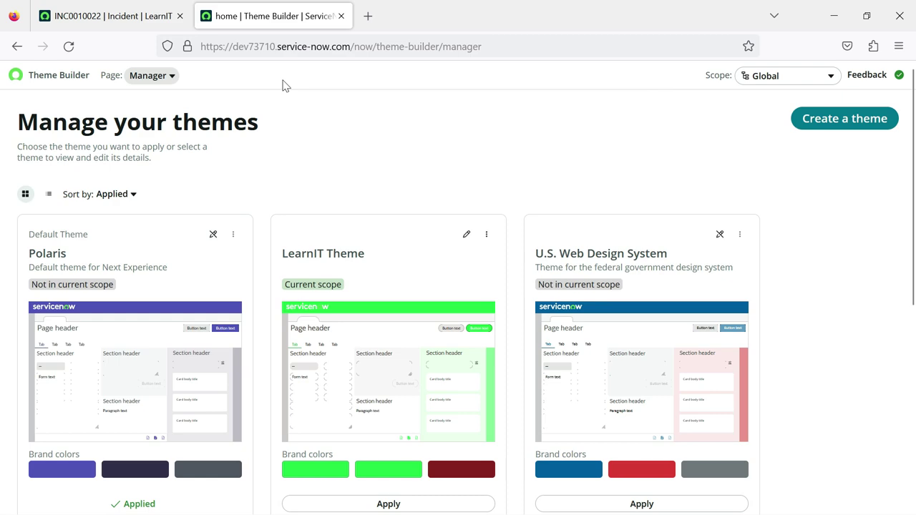
Step: Reload the open incident record with the Polaris theme applied and close the Theme Builder page
{"action": "left_click", "coordinate": [154, 20]}
{"action": "left_click", "coordinate": [290, 8]}
{"action": "scroll", "coordinate": [450, 389], "scroll_direction": "down", "scroll_amount": 2}
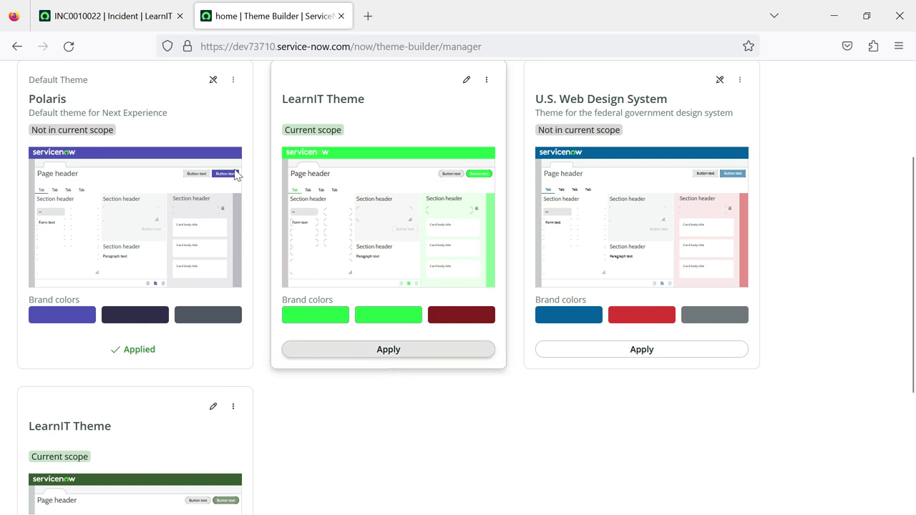
{"action": "left_click", "coordinate": [109, 6]}
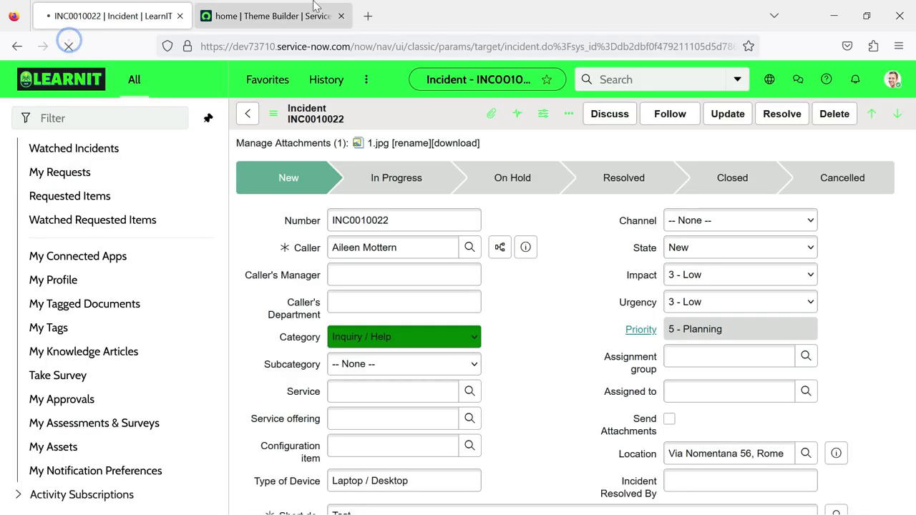
{"action": "left_click", "coordinate": [264, 6]}
{"action": "left_click", "coordinate": [340, 16]}
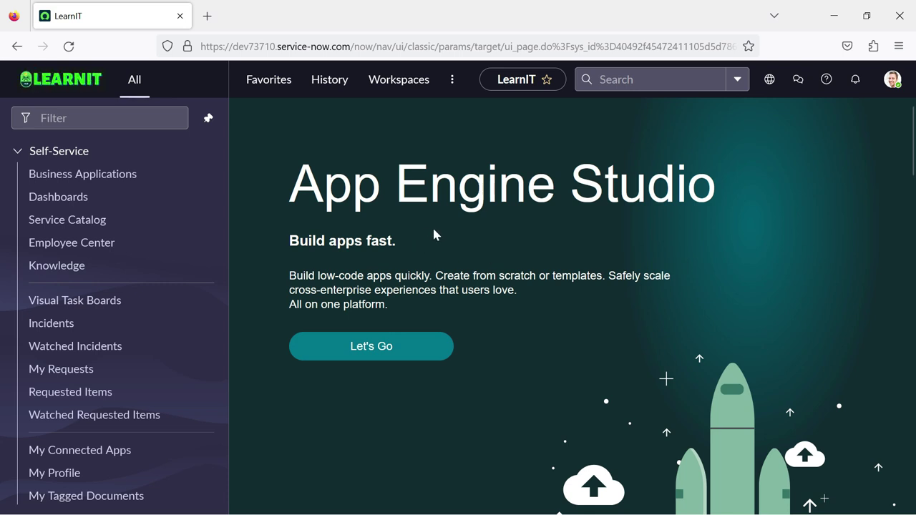
Step: Try the Favorites menu pinned to the side, and restore the pinned All menu
{"action": "left_click", "coordinate": [272, 86]}
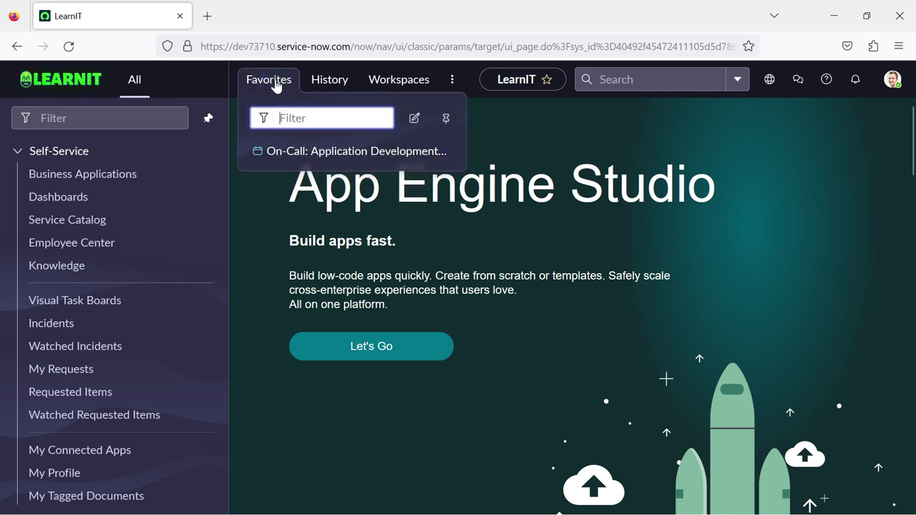
{"action": "left_click", "coordinate": [445, 118]}
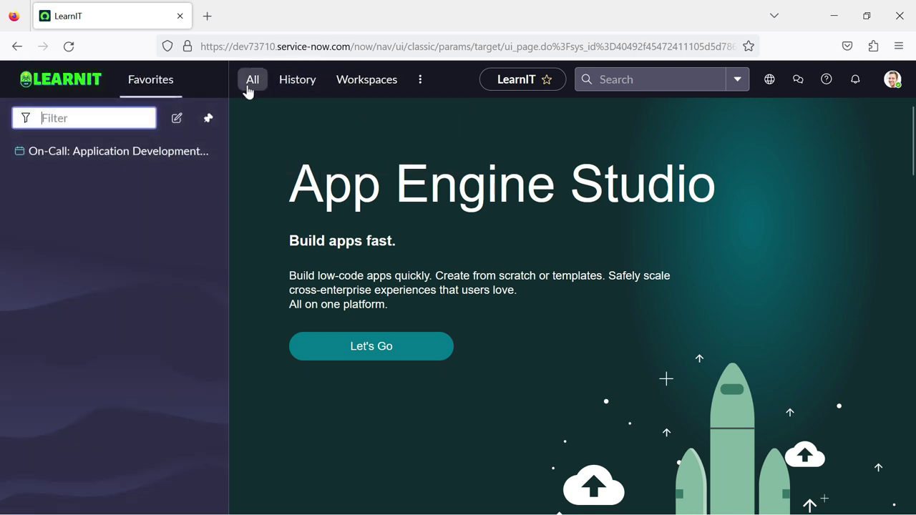
{"action": "left_click", "coordinate": [207, 118]}
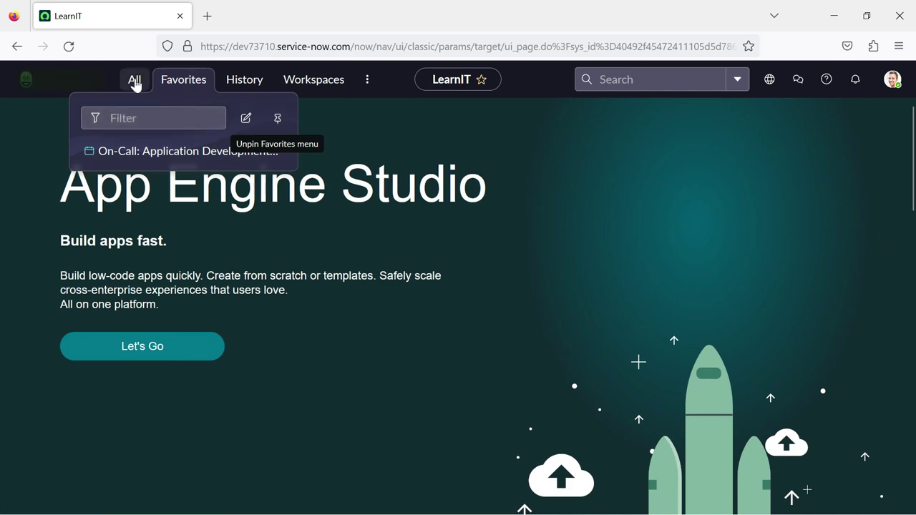
{"action": "left_click", "coordinate": [135, 81]}
{"action": "left_click", "coordinate": [135, 83]}
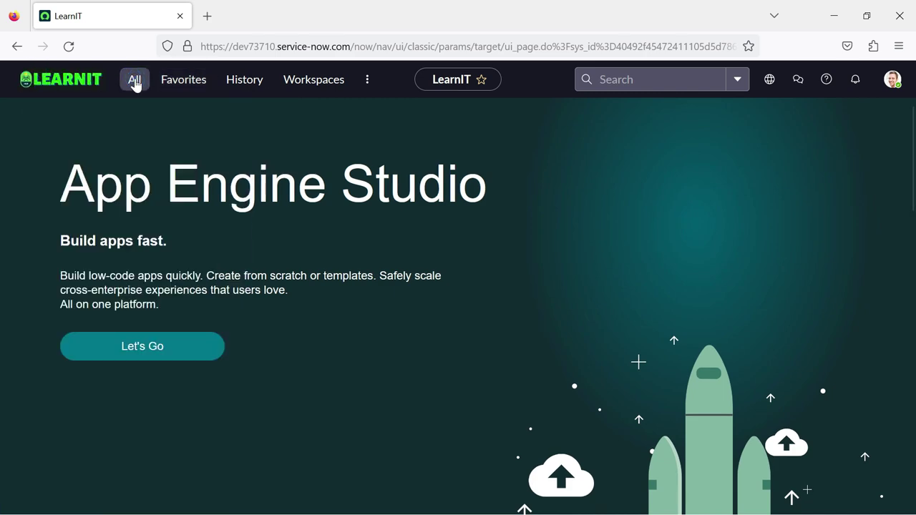
{"action": "left_click", "coordinate": [135, 81]}
{"action": "left_click", "coordinate": [228, 118]}
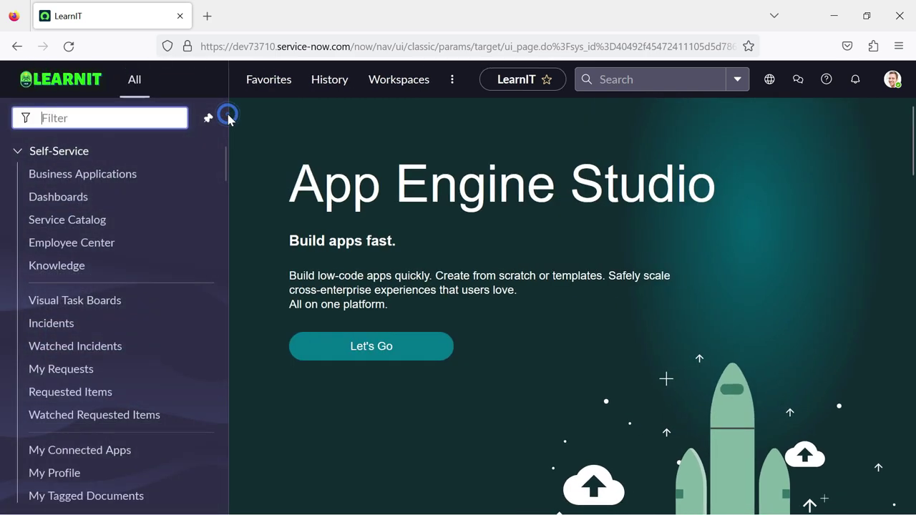
Step: Open the favorites editor and create a custom group named "LearnIT group"
{"action": "left_click", "coordinate": [280, 91]}
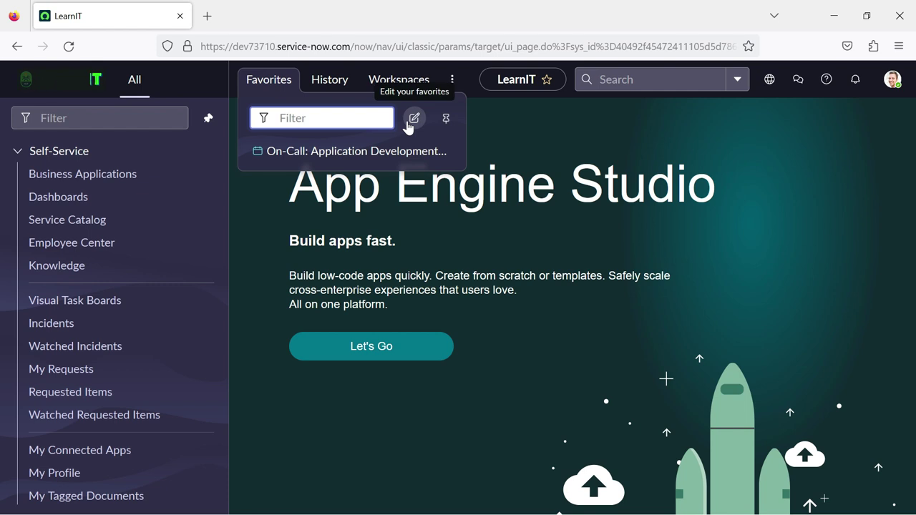
{"action": "left_click", "coordinate": [412, 119]}
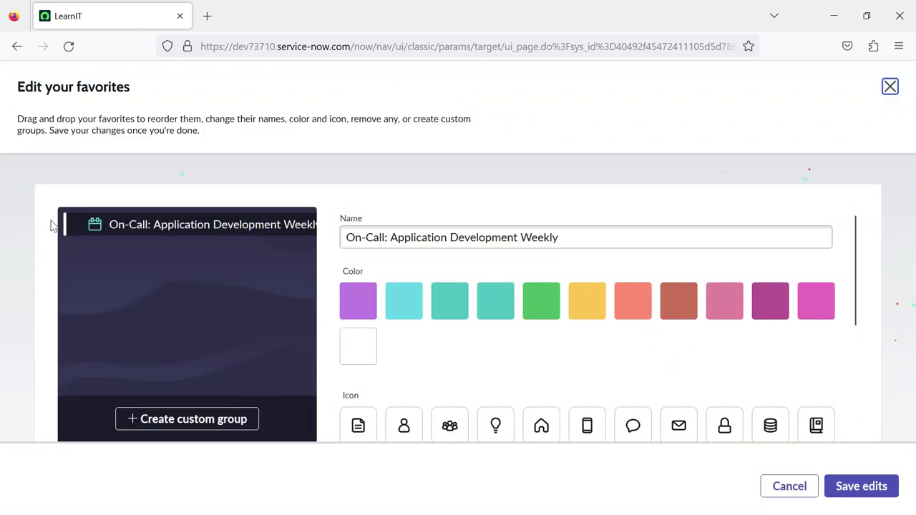
{"action": "scroll", "coordinate": [501, 408], "scroll_direction": "down", "scroll_amount": 3}
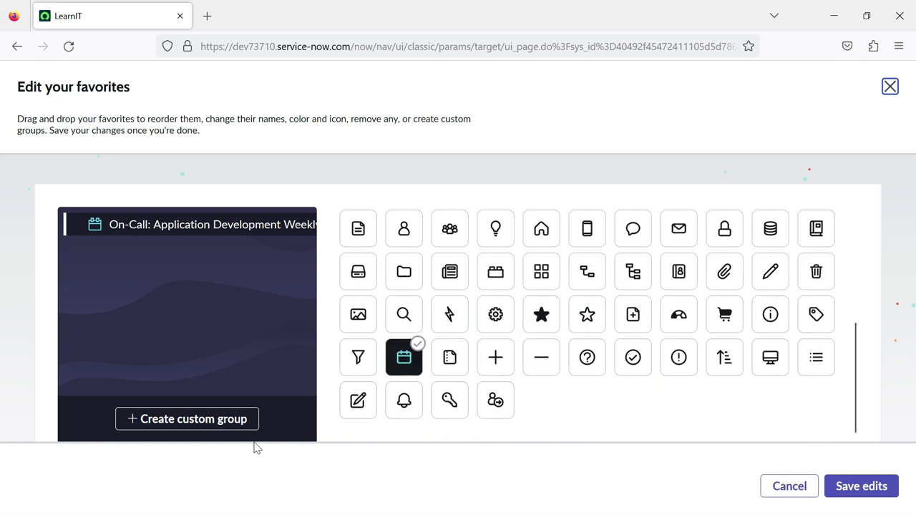
{"action": "left_click", "coordinate": [172, 420]}
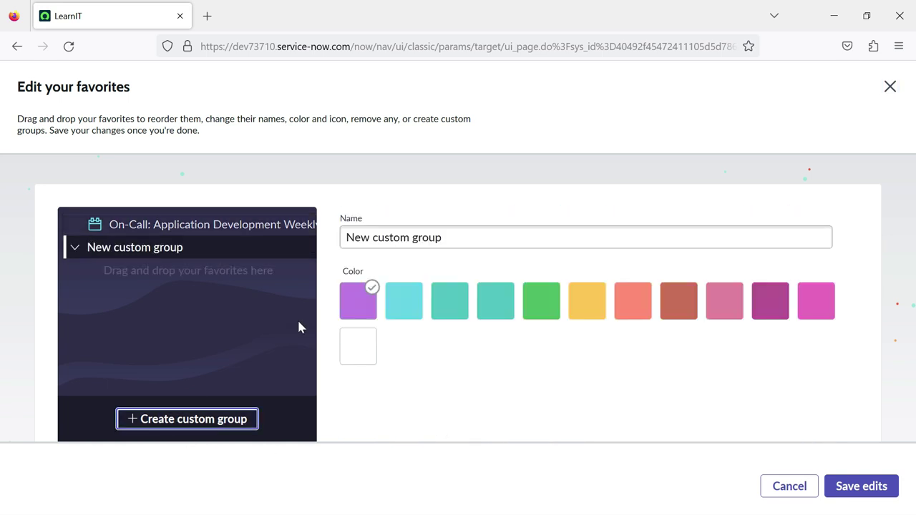
{"action": "left_click_drag", "start_coordinate": [354, 238], "coordinate": [409, 238]}
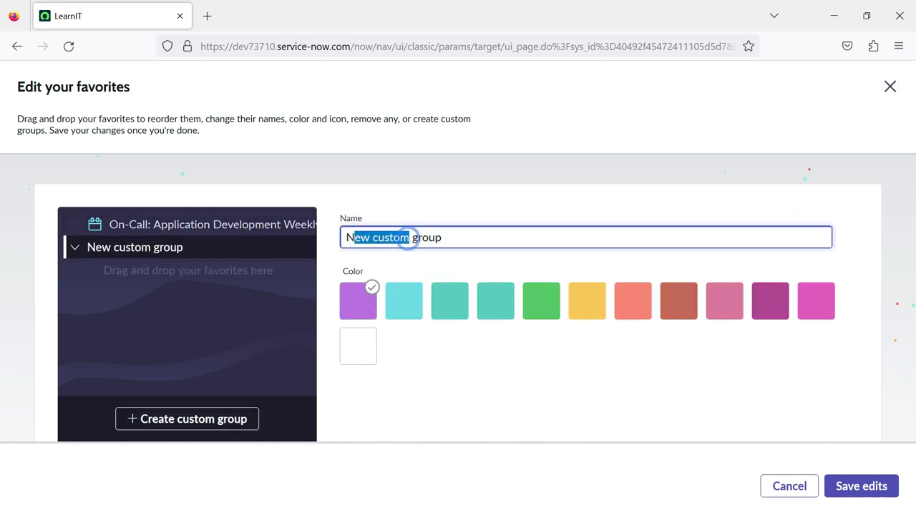
{"action": "key", "text": "BackSpace"}
{"action": "key", "text": "BackSpace"}
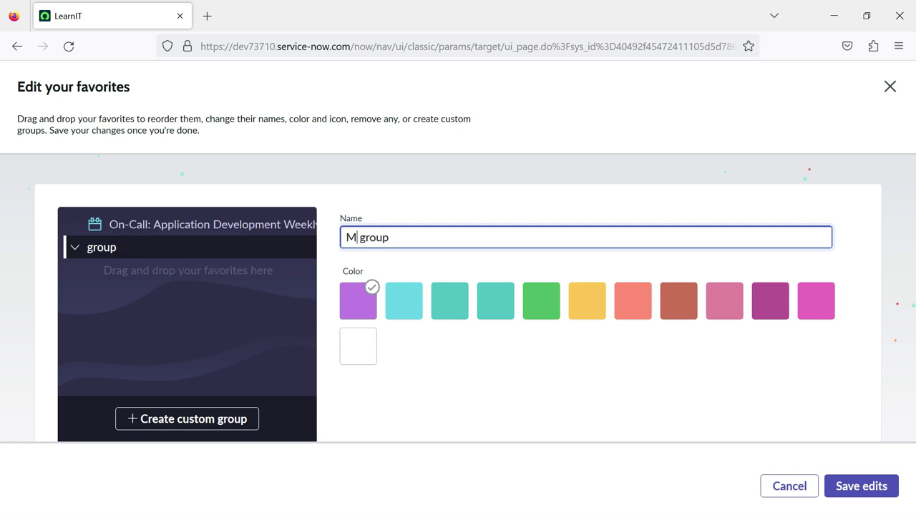
{"action": "key", "text": "BackSpace"}
{"action": "type", "text": "LearnIT"}
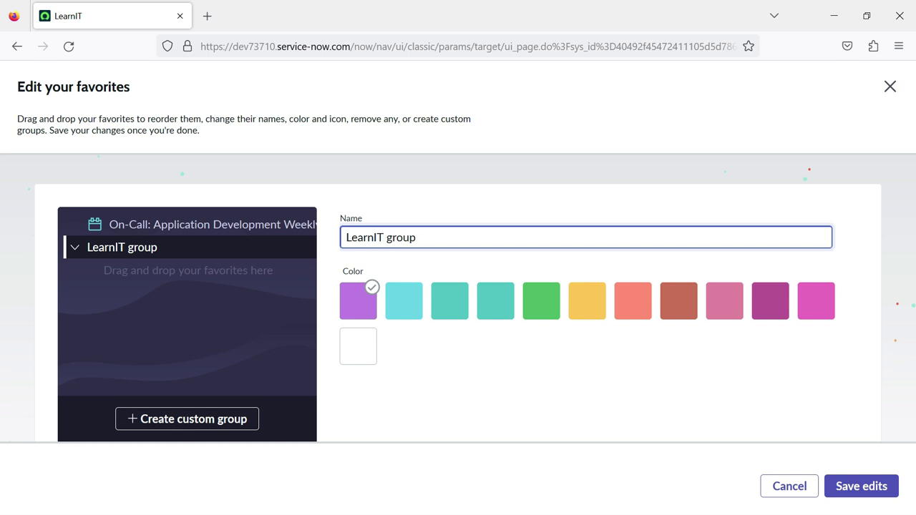
Step: Set the LearnIT group's color to the coral swatch beside Burnt-orange and save the edits
{"action": "left_click", "coordinate": [690, 314]}
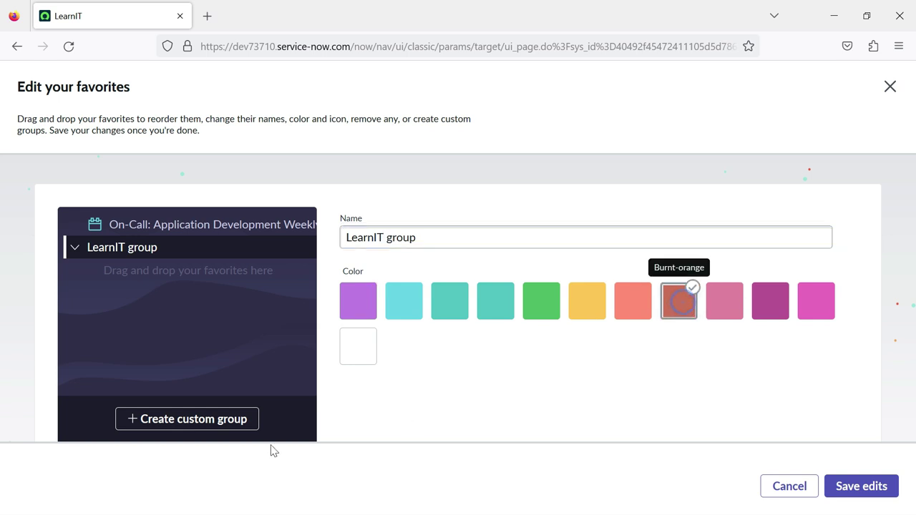
{"action": "left_click", "coordinate": [631, 304]}
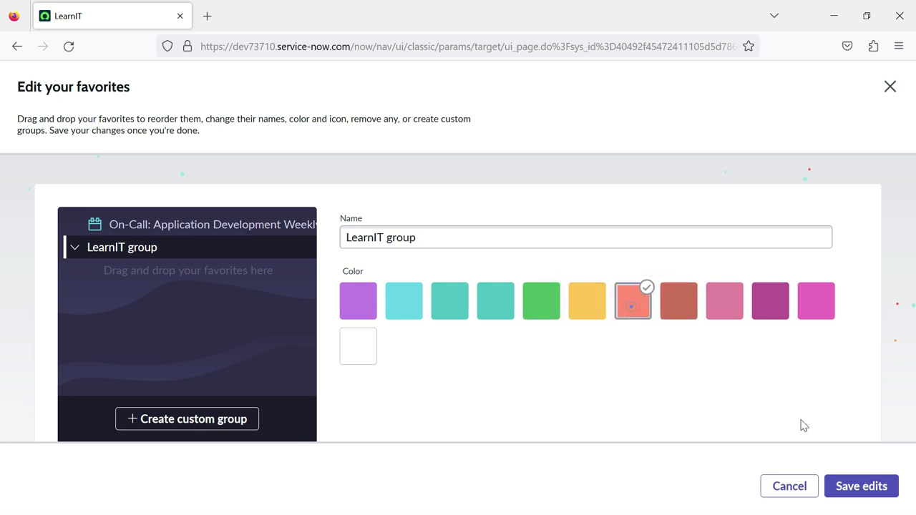
{"action": "left_click", "coordinate": [856, 493]}
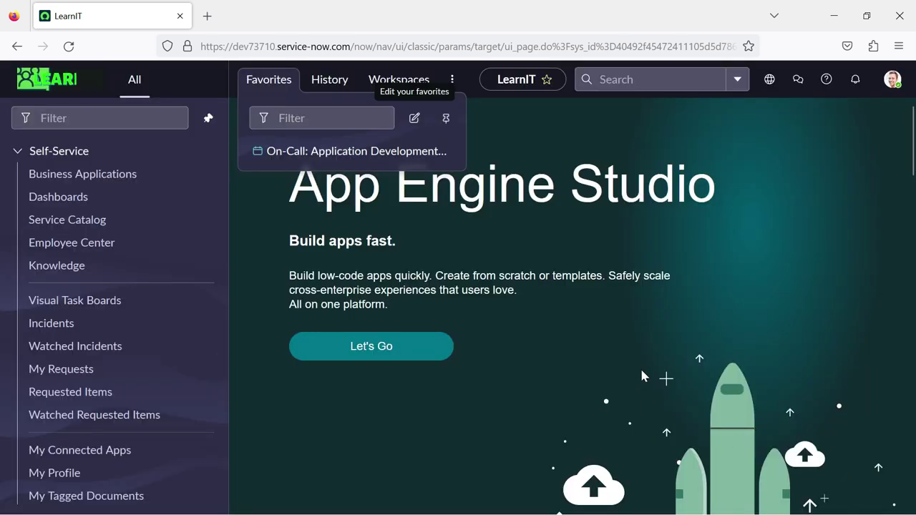
Step: Reopen the Favorites menu and check the LearnIT group by expanding and collapsing it
{"action": "left_click", "coordinate": [626, 425]}
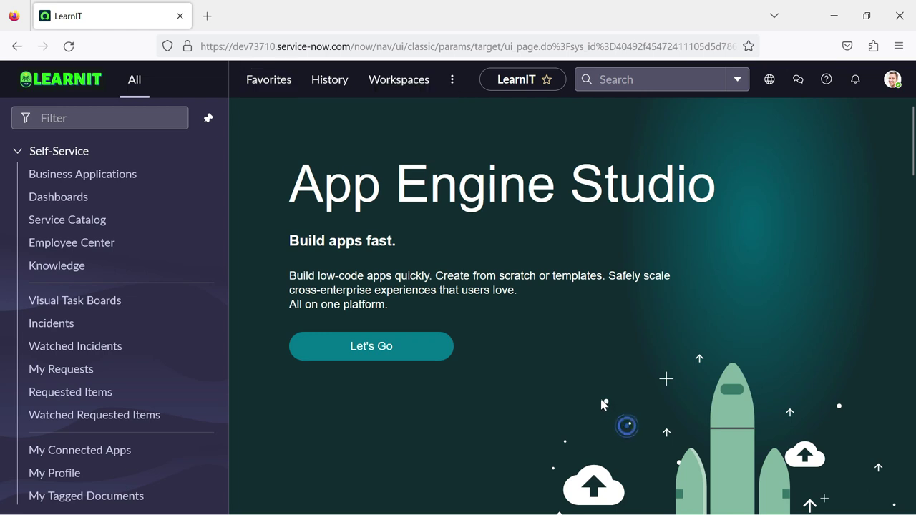
{"action": "left_click", "coordinate": [274, 83]}
{"action": "left_click", "coordinate": [255, 175]}
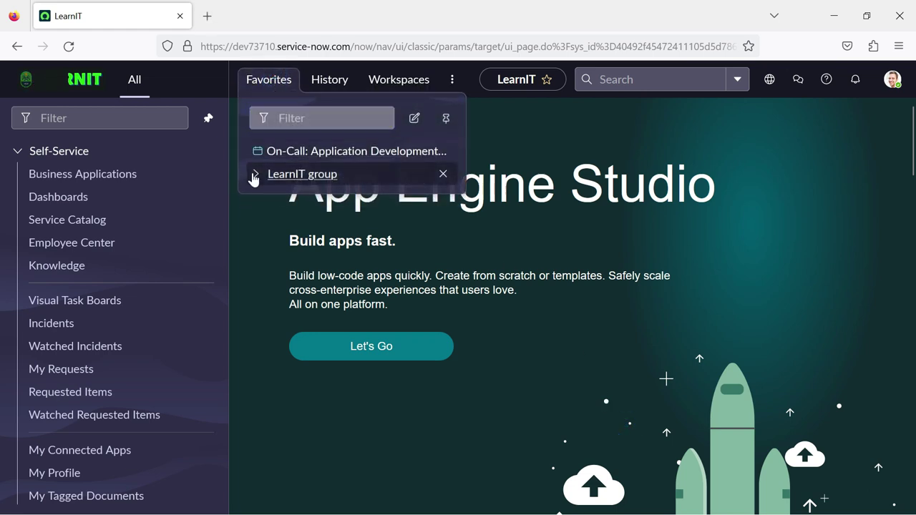
{"action": "left_click", "coordinate": [254, 176]}
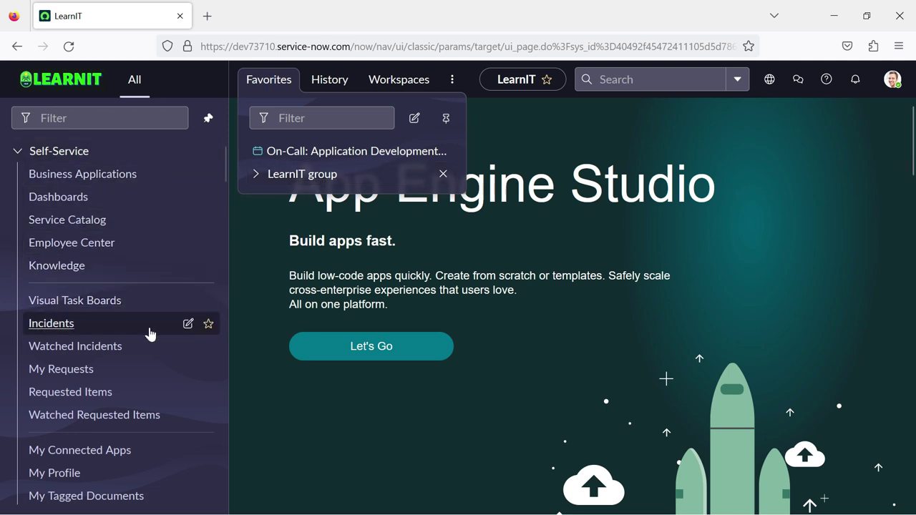
Step: Add Self-Service's Incidents module to the favorites and open that new favorite's settings in the full favorites editor
{"action": "left_click", "coordinate": [208, 324]}
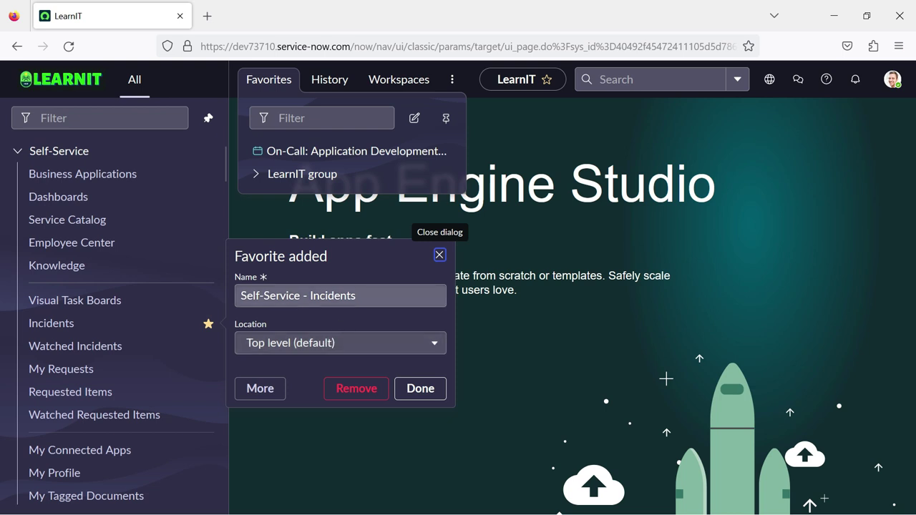
{"action": "left_click", "coordinate": [357, 295]}
{"action": "key", "text": "ctrl+a"}
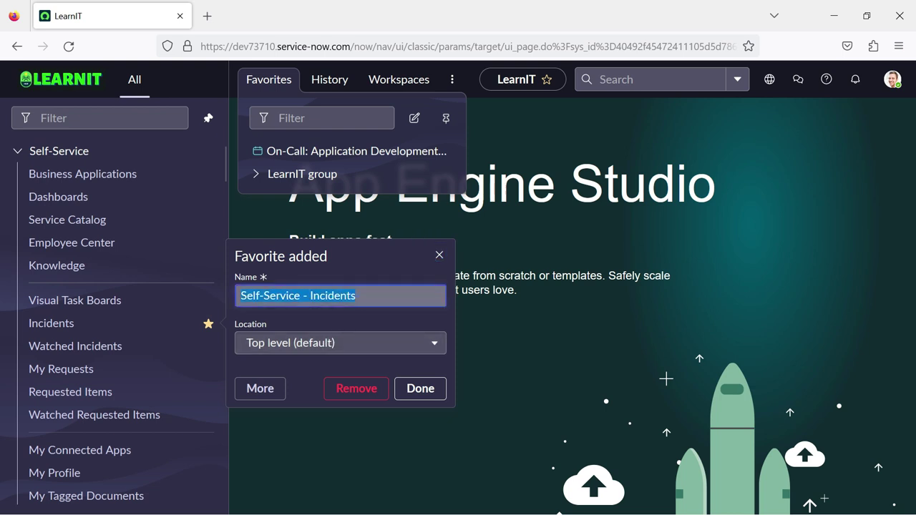
{"action": "left_click", "coordinate": [348, 327]}
{"action": "left_click", "coordinate": [262, 388]}
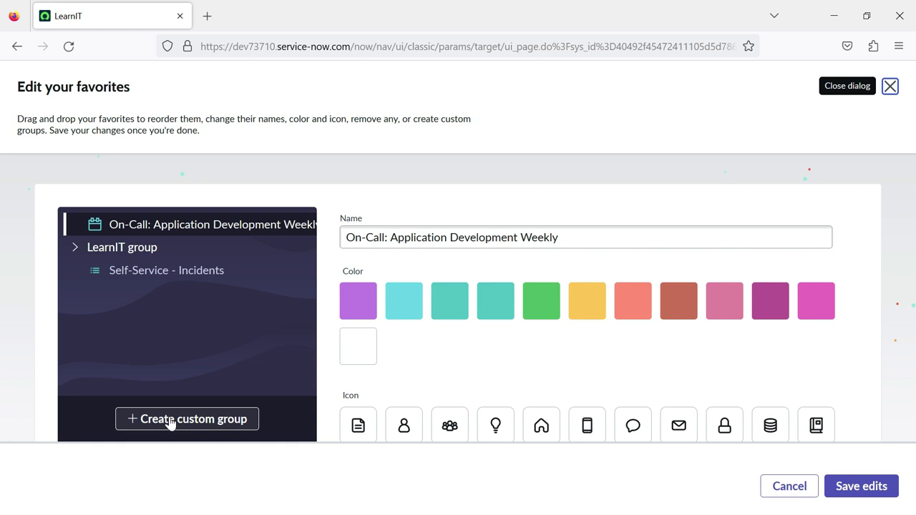
{"action": "left_click", "coordinate": [133, 272]}
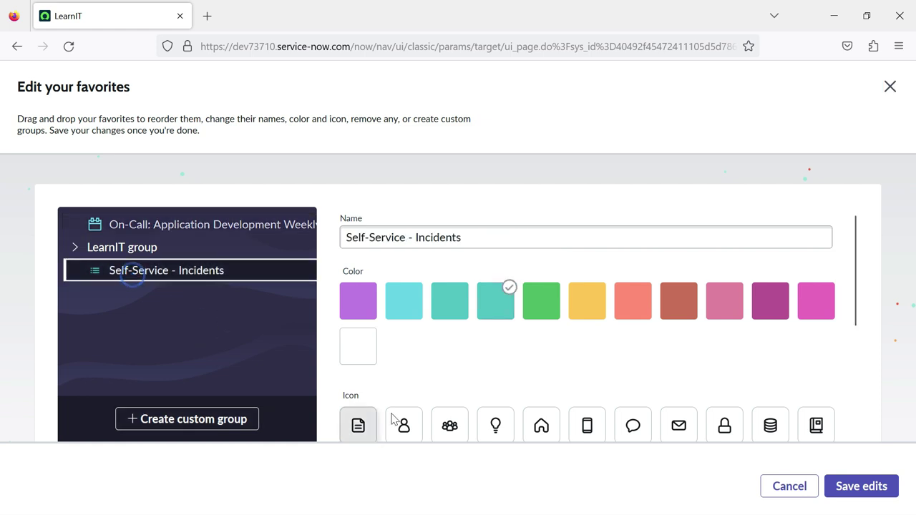
Step: Move the Self-Service - Incidents favorite into the LearnIT group in the favorites editor and save the edits
{"action": "left_click", "coordinate": [860, 486]}
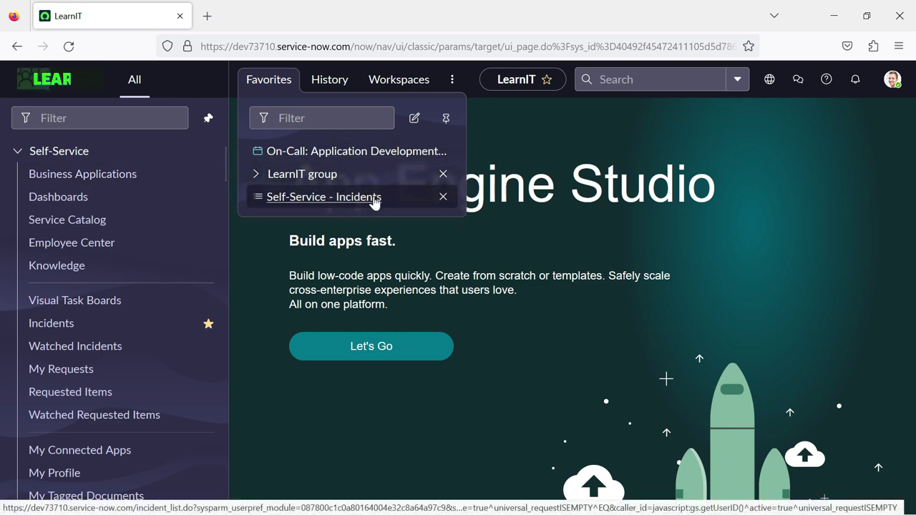
{"action": "left_click", "coordinate": [414, 118]}
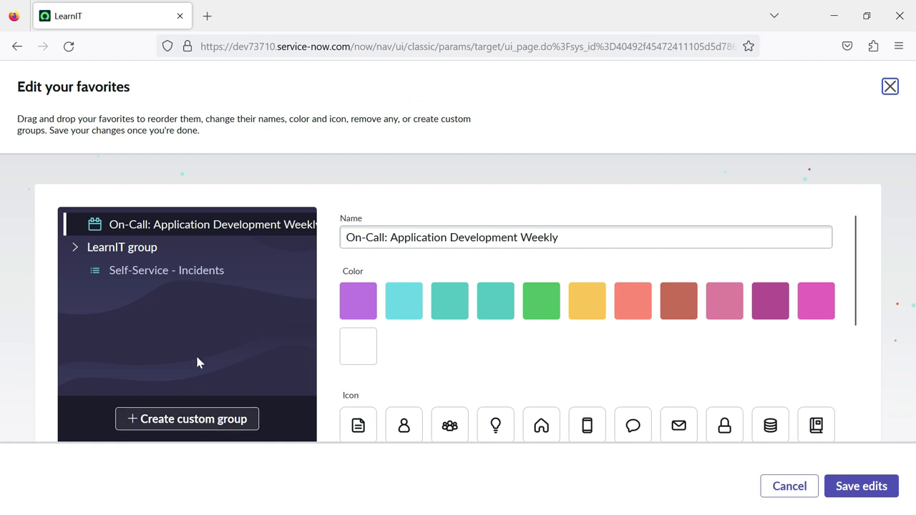
{"action": "left_click_drag", "start_coordinate": [94, 269], "coordinate": [120, 300]}
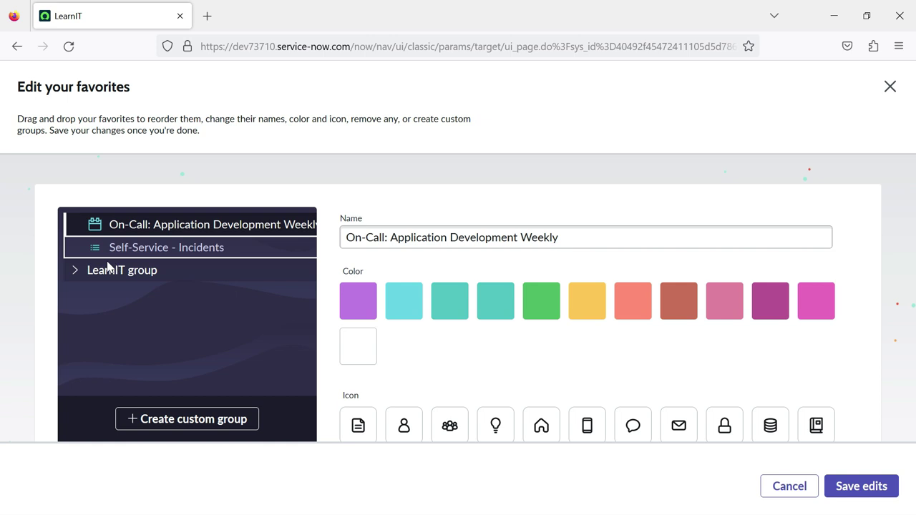
{"action": "left_click", "coordinate": [73, 276]}
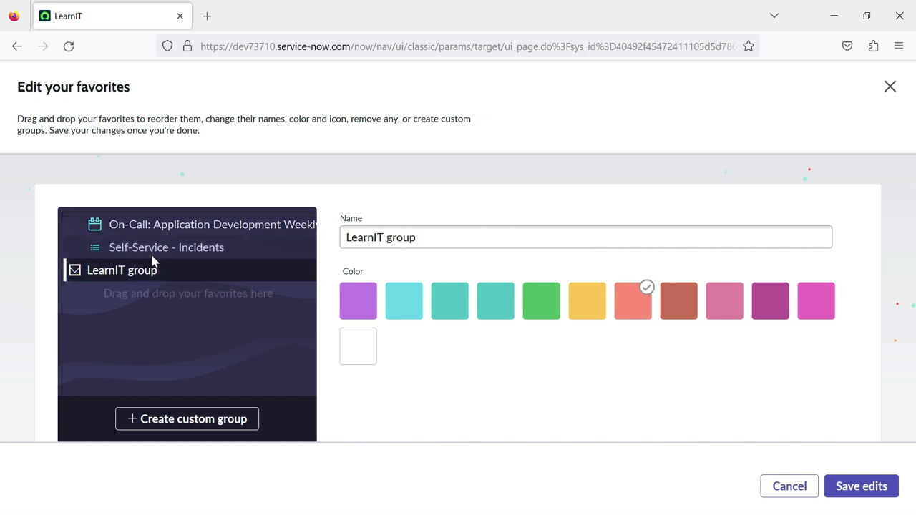
{"action": "left_click_drag", "start_coordinate": [157, 246], "coordinate": [155, 284]}
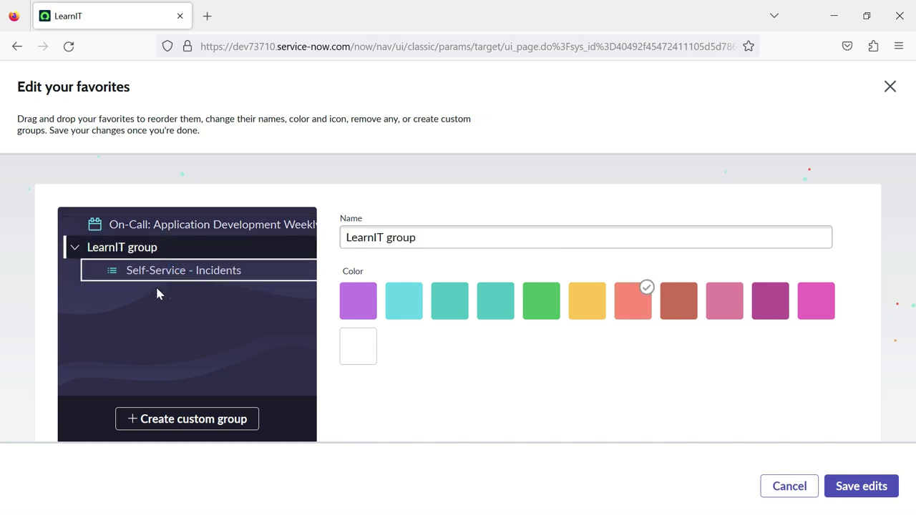
{"action": "left_click", "coordinate": [75, 248]}
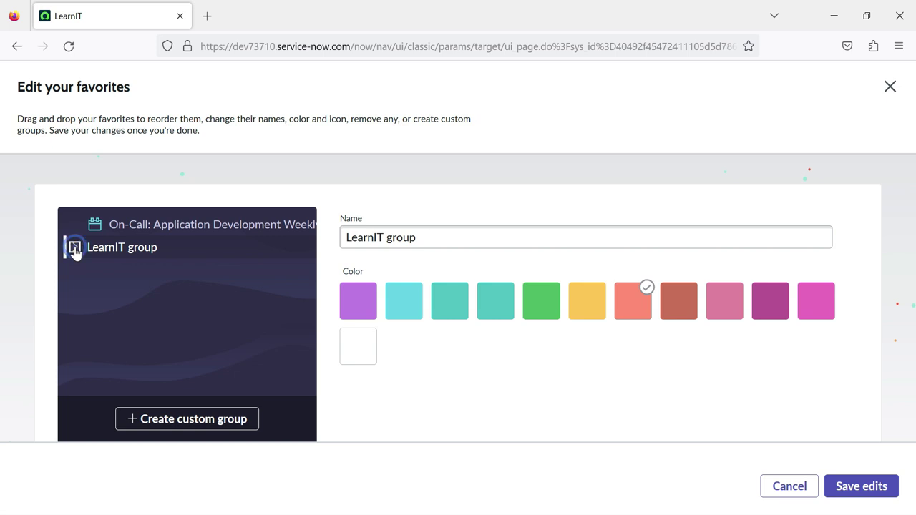
{"action": "left_click", "coordinate": [75, 248]}
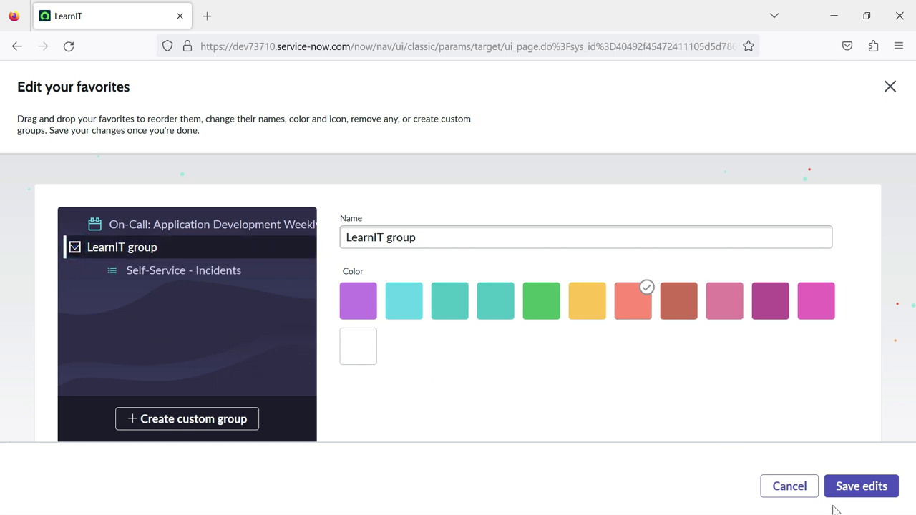
{"action": "left_click", "coordinate": [851, 485]}
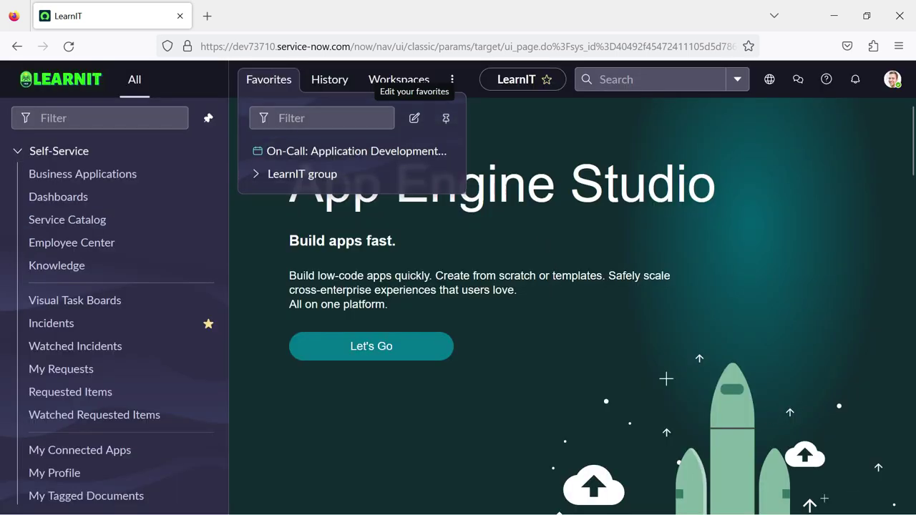
Step: Check the LearnIT group's contents in Favorites by expanding and collapsing it, and close the list
{"action": "left_click", "coordinate": [256, 82]}
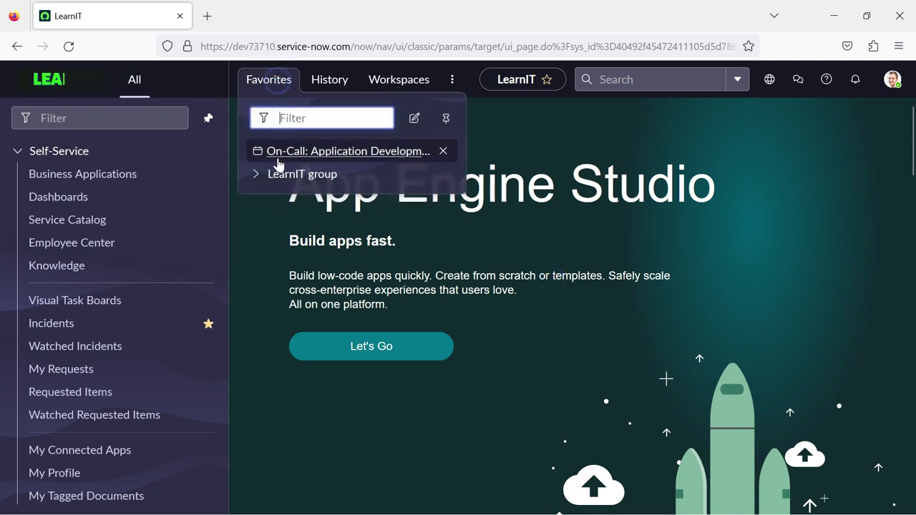
{"action": "left_click", "coordinate": [255, 175]}
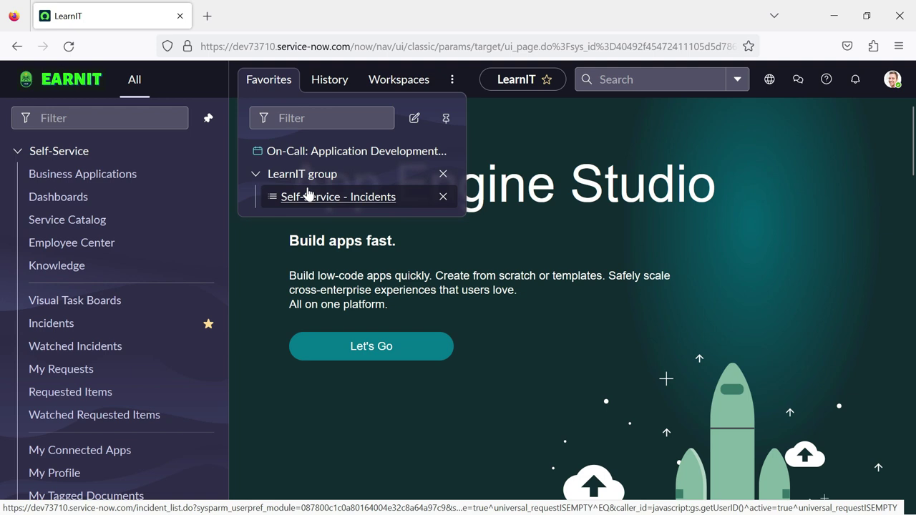
{"action": "left_click", "coordinate": [257, 181]}
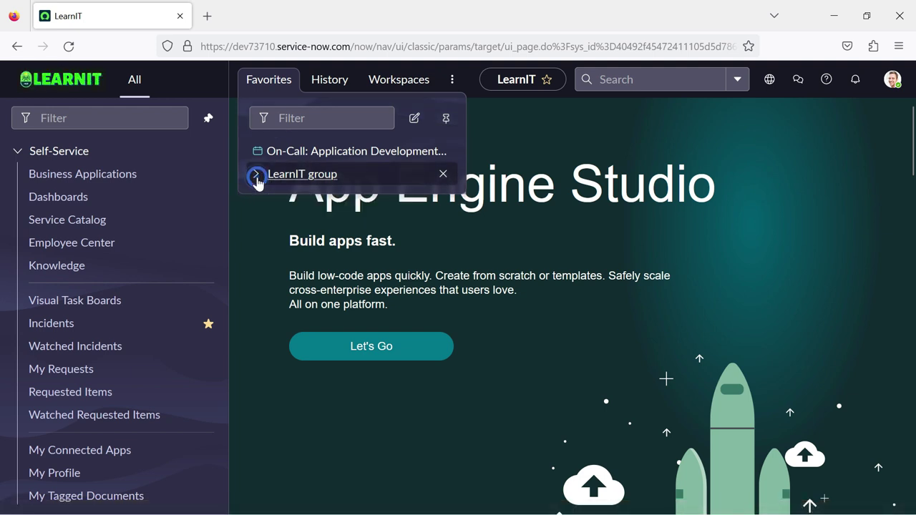
{"action": "left_click", "coordinate": [256, 175]}
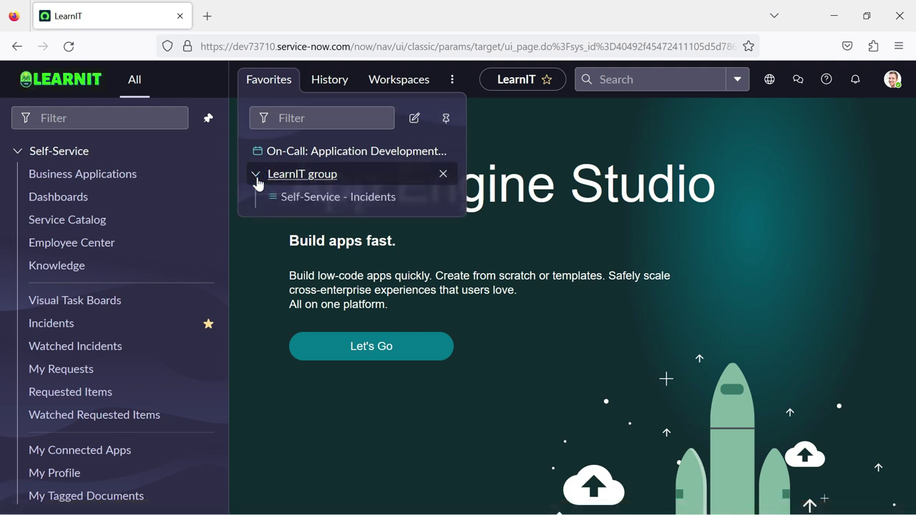
{"action": "left_click", "coordinate": [256, 176]}
{"action": "left_click", "coordinate": [256, 176]}
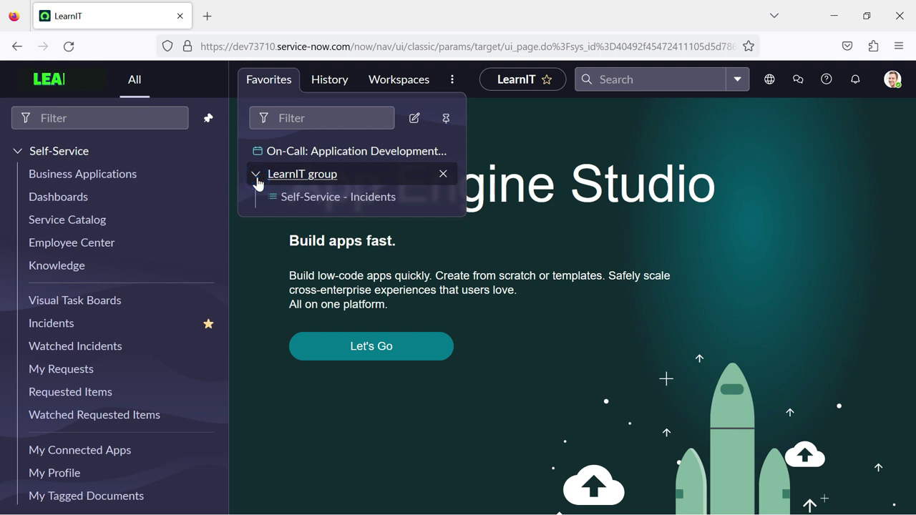
{"action": "left_click", "coordinate": [256, 177]}
{"action": "left_click", "coordinate": [256, 177]}
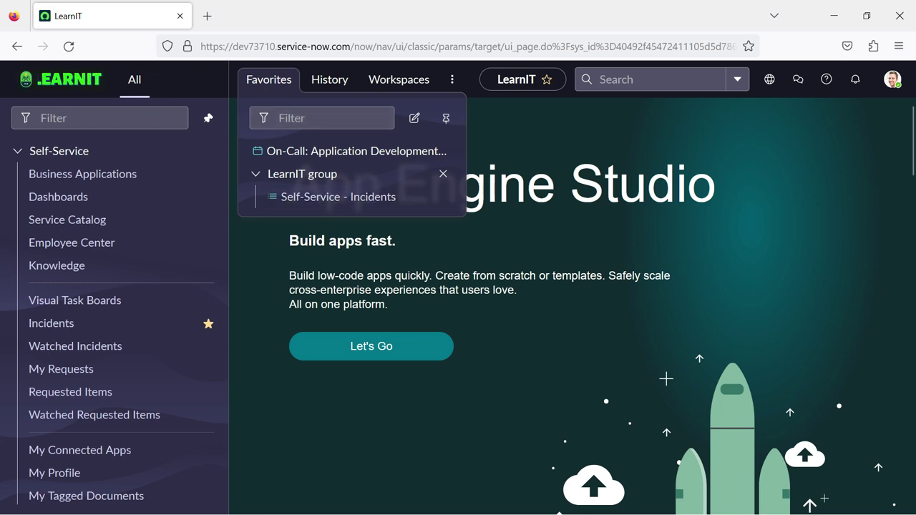
{"action": "left_click", "coordinate": [357, 147]}
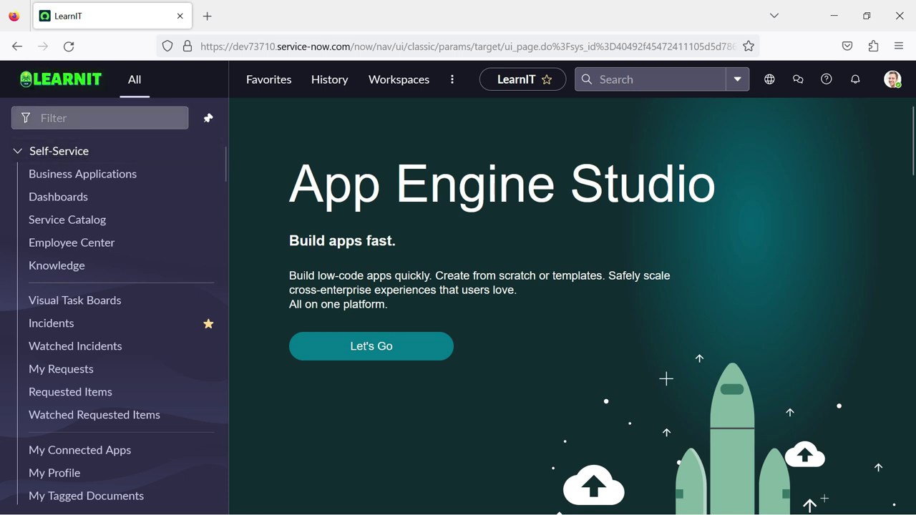
Step: Filter the navigator for "portal" and look through the matching favorites and modules
{"action": "left_click", "coordinate": [104, 114]}
{"action": "type", "text": "portal"}
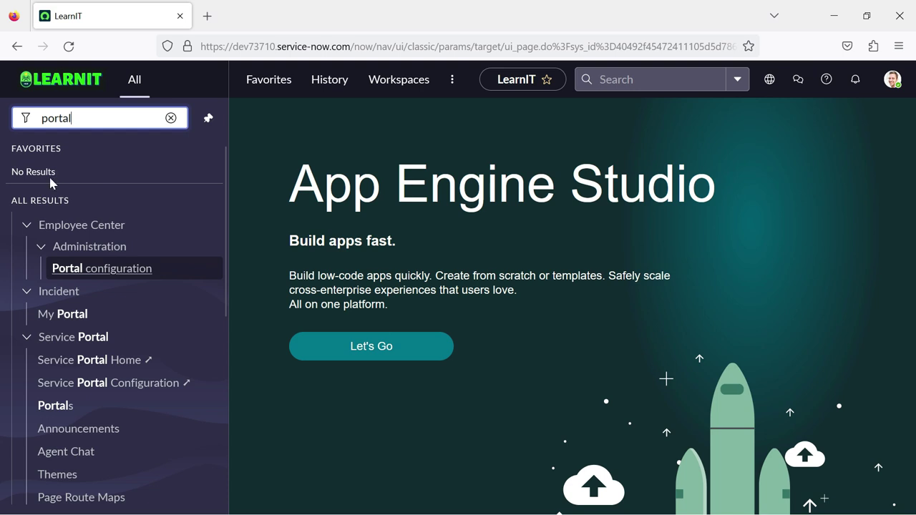
{"action": "left_click_drag", "start_coordinate": [60, 173], "coordinate": [10, 183]}
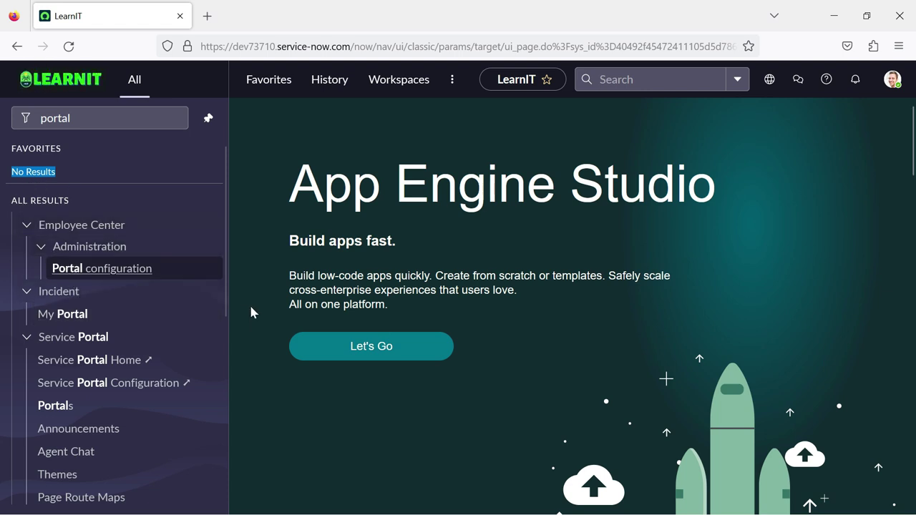
{"action": "left_click_drag", "start_coordinate": [225, 300], "coordinate": [229, 279]}
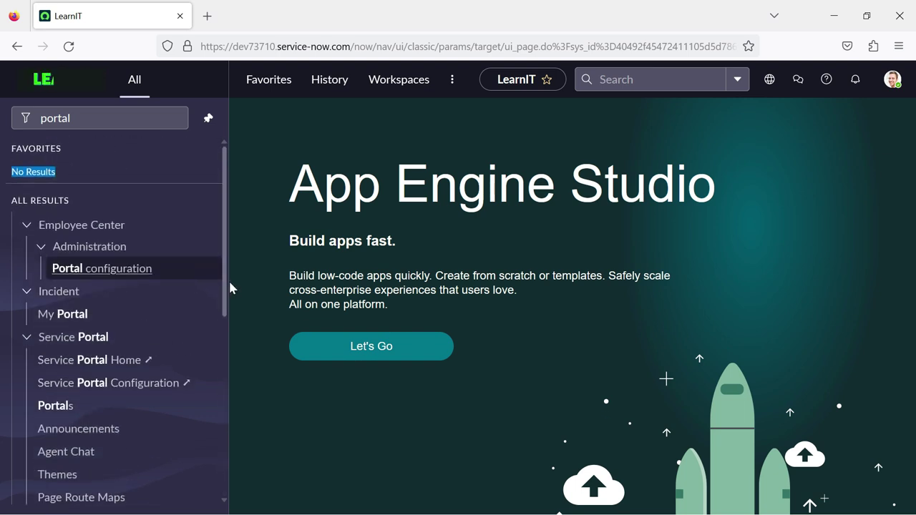
{"action": "left_click", "coordinate": [79, 116]}
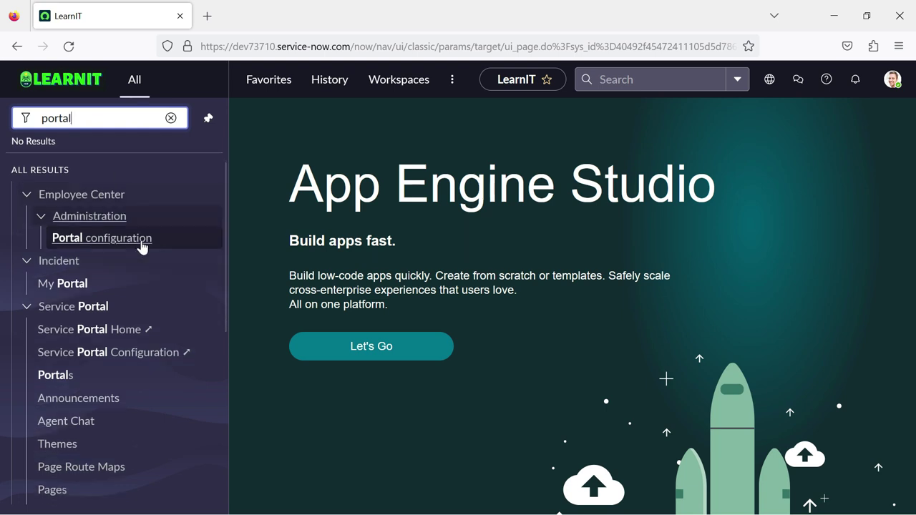
{"action": "scroll", "coordinate": [133, 286], "scroll_direction": "down", "scroll_amount": 5}
{"action": "scroll", "coordinate": [129, 289], "scroll_direction": "up", "scroll_amount": 5}
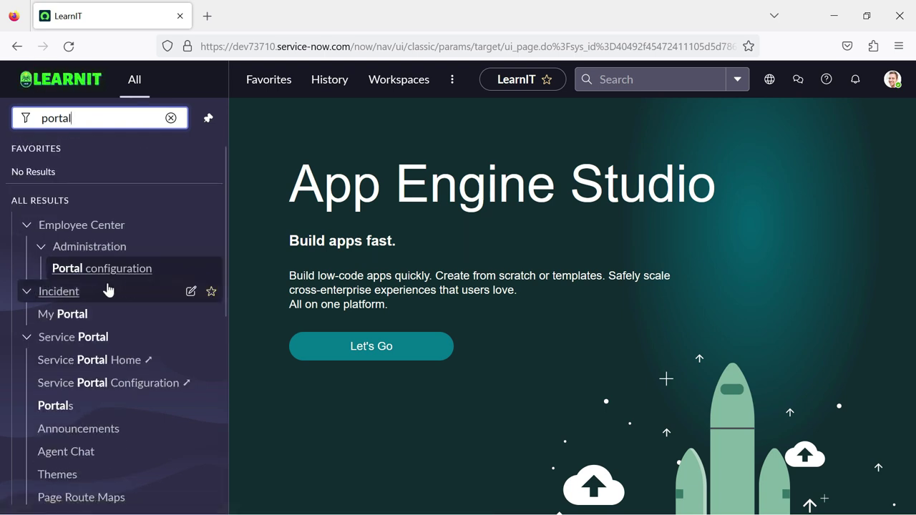
{"action": "scroll", "coordinate": [118, 361], "scroll_direction": "down", "scroll_amount": 4}
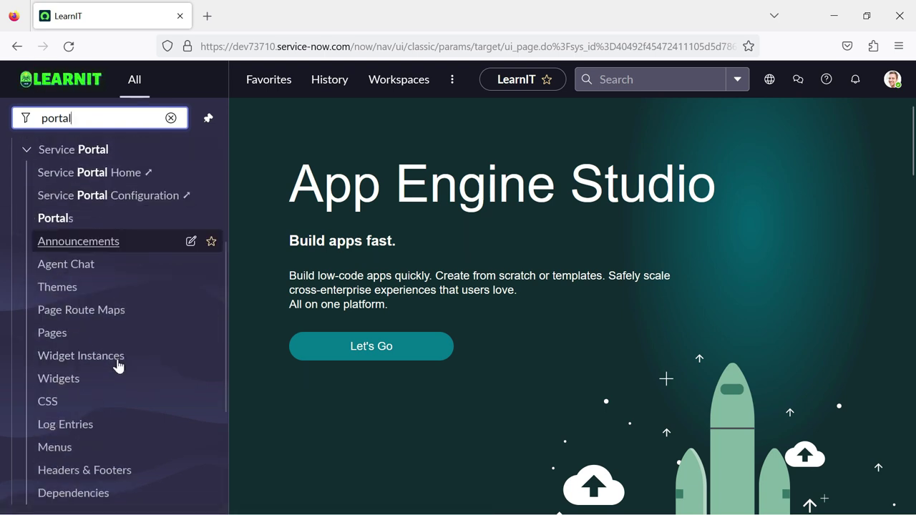
{"action": "scroll", "coordinate": [118, 365], "scroll_direction": "down", "scroll_amount": 1}
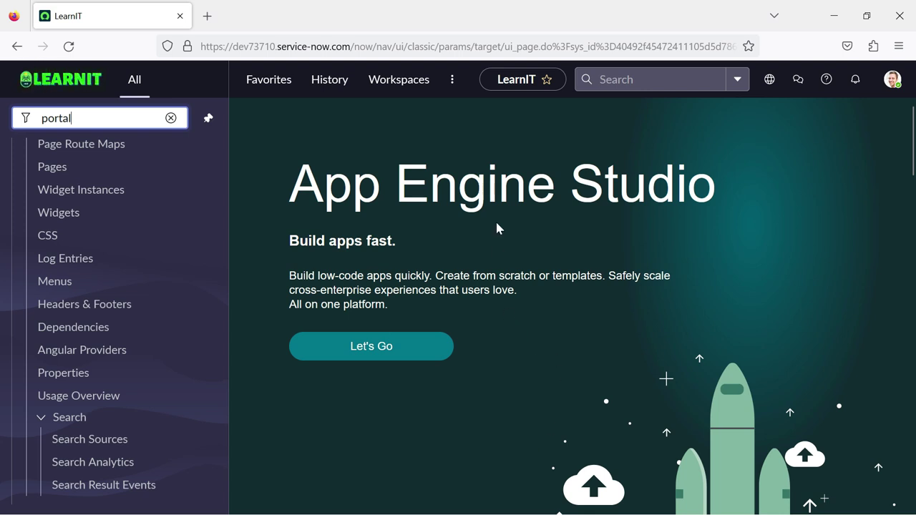
Step: Open the navigation history, look through the recently visited pages down to the oldest entries, and close it
{"action": "left_click", "coordinate": [342, 85]}
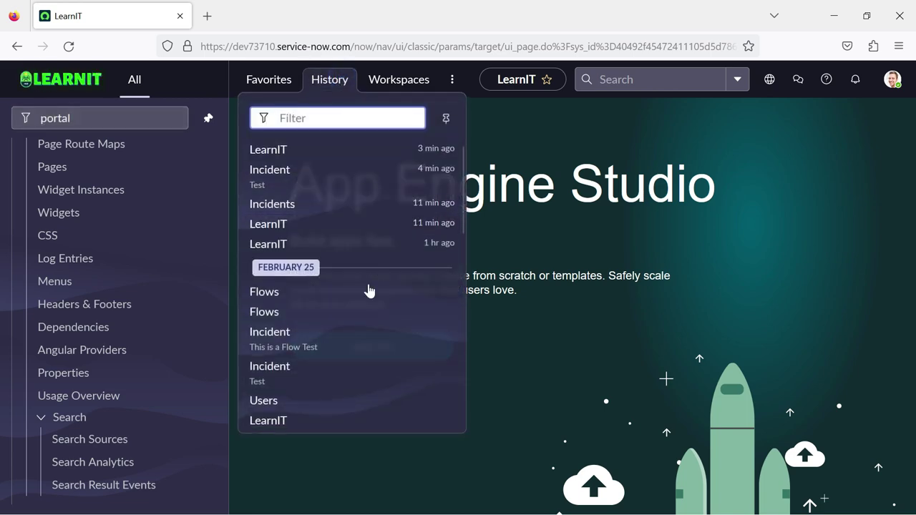
{"action": "scroll", "coordinate": [351, 358], "scroll_direction": "down", "scroll_amount": 5}
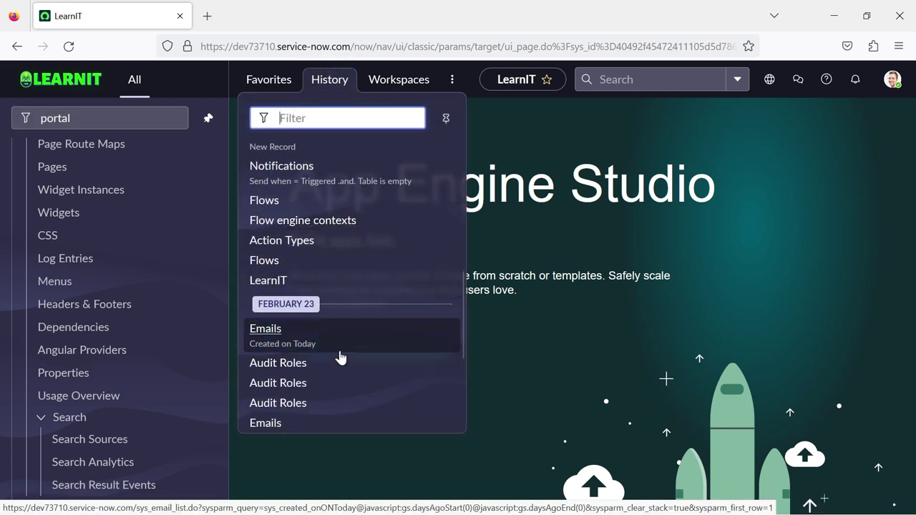
{"action": "scroll", "coordinate": [300, 341], "scroll_direction": "up", "scroll_amount": 5}
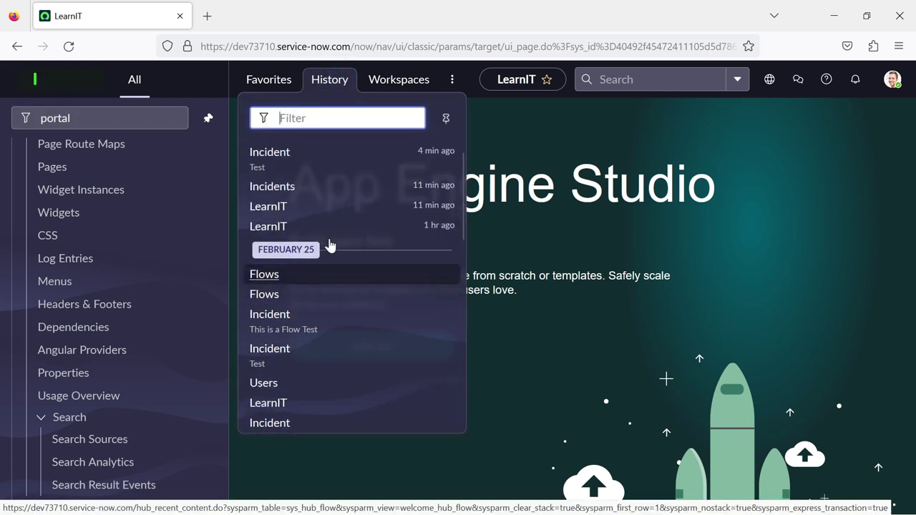
{"action": "scroll", "coordinate": [301, 207], "scroll_direction": "up", "scroll_amount": 1}
{"action": "scroll", "coordinate": [286, 289], "scroll_direction": "down", "scroll_amount": 2}
{"action": "scroll", "coordinate": [310, 293], "scroll_direction": "up", "scroll_amount": 2}
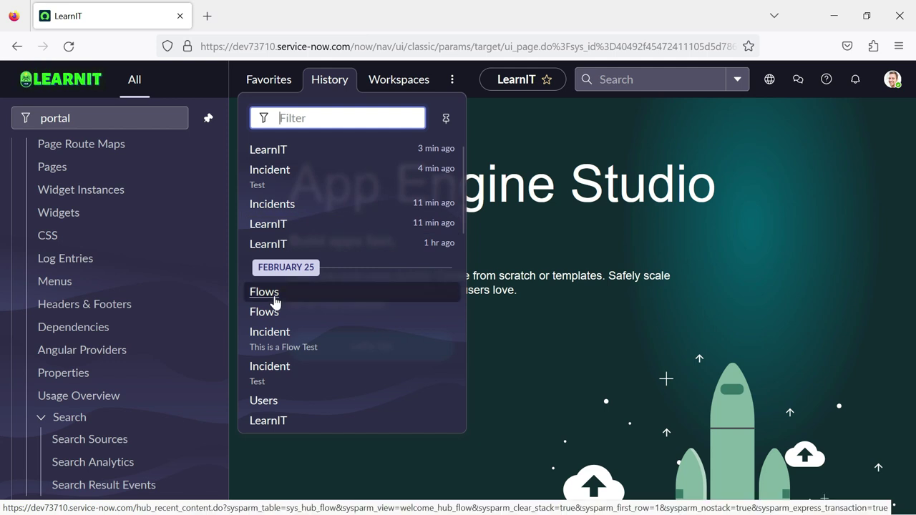
{"action": "scroll", "coordinate": [274, 302], "scroll_direction": "down", "scroll_amount": 4}
{"action": "scroll", "coordinate": [301, 361], "scroll_direction": "down", "scroll_amount": 2}
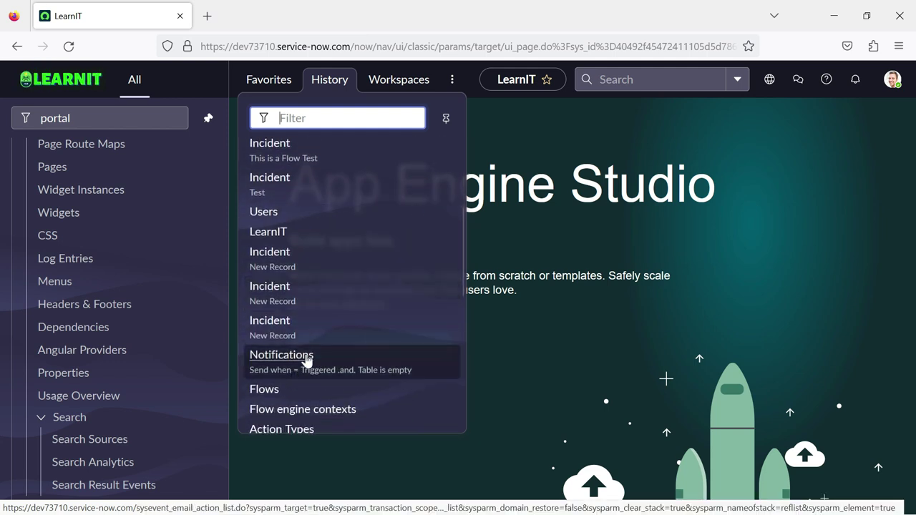
{"action": "scroll", "coordinate": [321, 356], "scroll_direction": "down", "scroll_amount": 1}
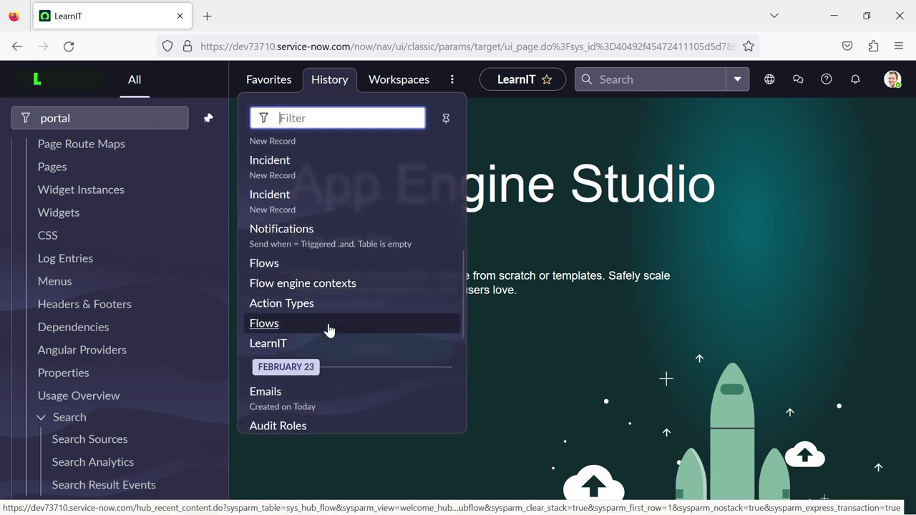
{"action": "scroll", "coordinate": [327, 331], "scroll_direction": "down", "scroll_amount": 4}
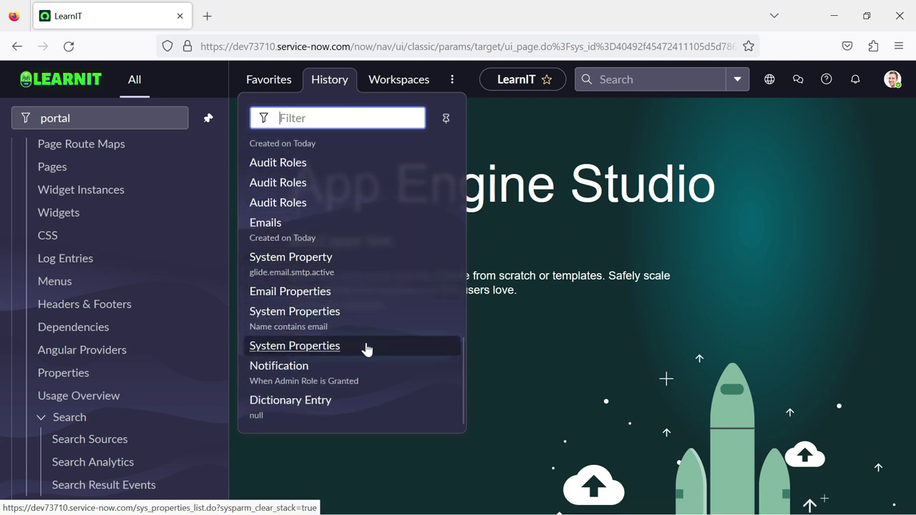
{"action": "left_click", "coordinate": [326, 82]}
{"action": "left_click", "coordinate": [326, 83]}
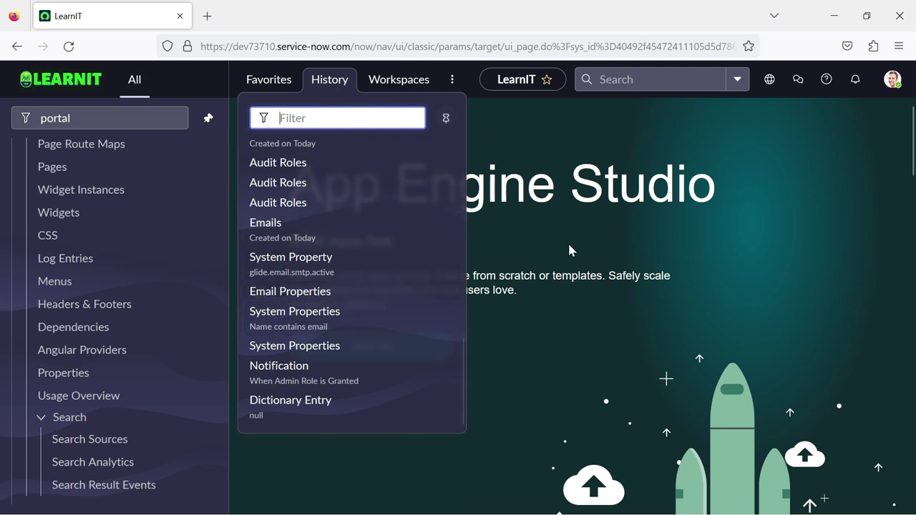
{"action": "left_click", "coordinate": [544, 141]}
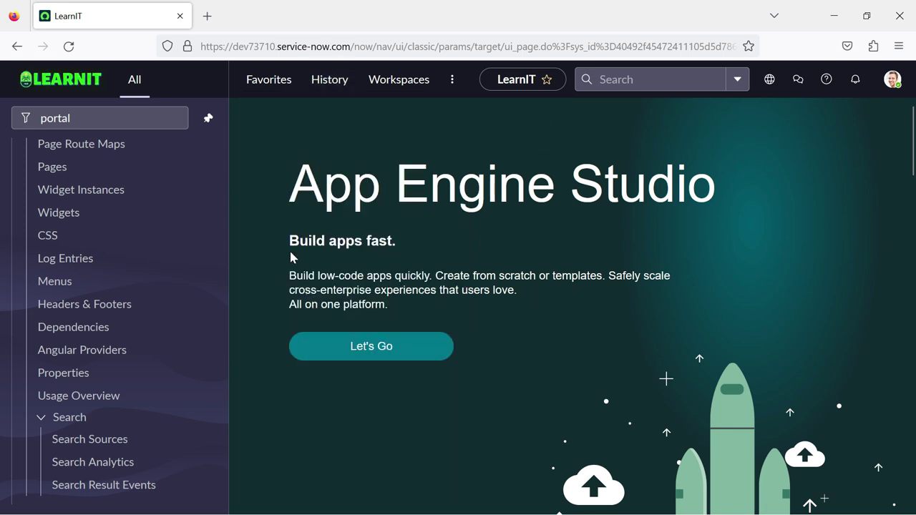
Step: Replace the navigator filter text with "script" and clear it again
{"action": "left_click", "coordinate": [100, 118]}
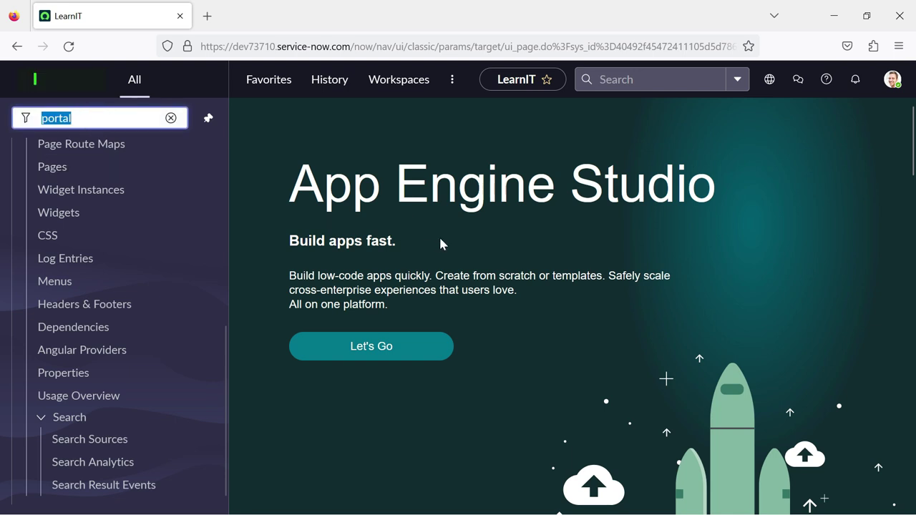
{"action": "type", "text": "script"}
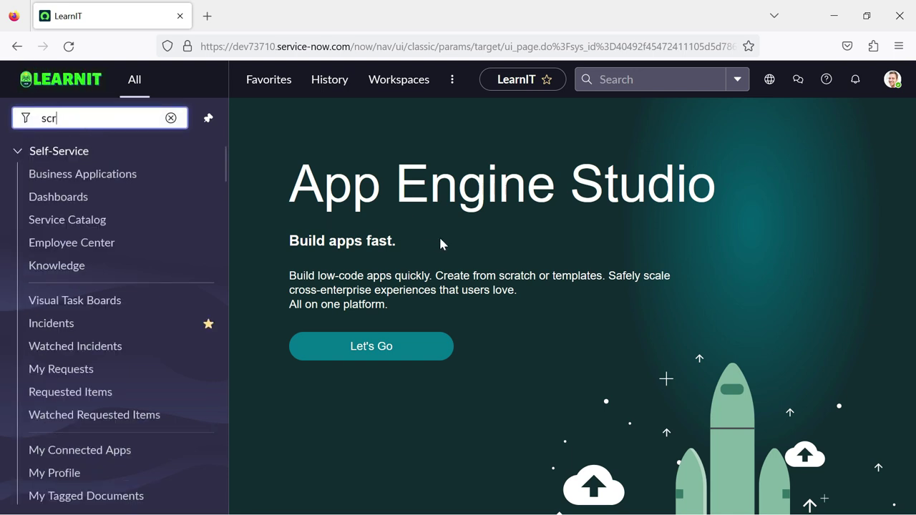
{"action": "key", "text": "BackSpace"}
{"action": "key", "text": "BackSpace"}
{"action": "key", "text": "BackSpace"}
{"action": "key", "text": "BackSpace"}
{"action": "key", "text": "BackSpace"}
{"action": "key", "text": "BackSpace"}
{"action": "key", "text": "BackSpace"}
Step: Filter the navigator for "ss rules" and open the Business Rules list under System Definition
{"action": "type", "text": "ss rules"}
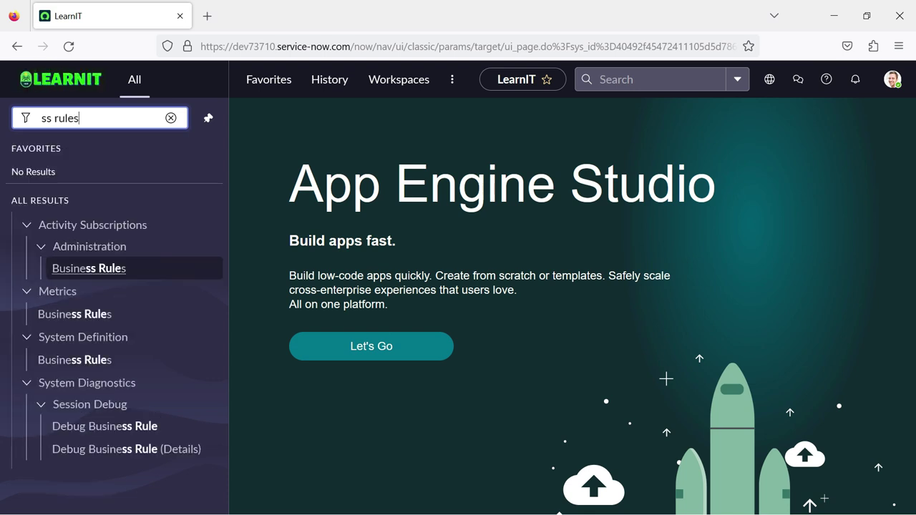
{"action": "left_click", "coordinate": [94, 370]}
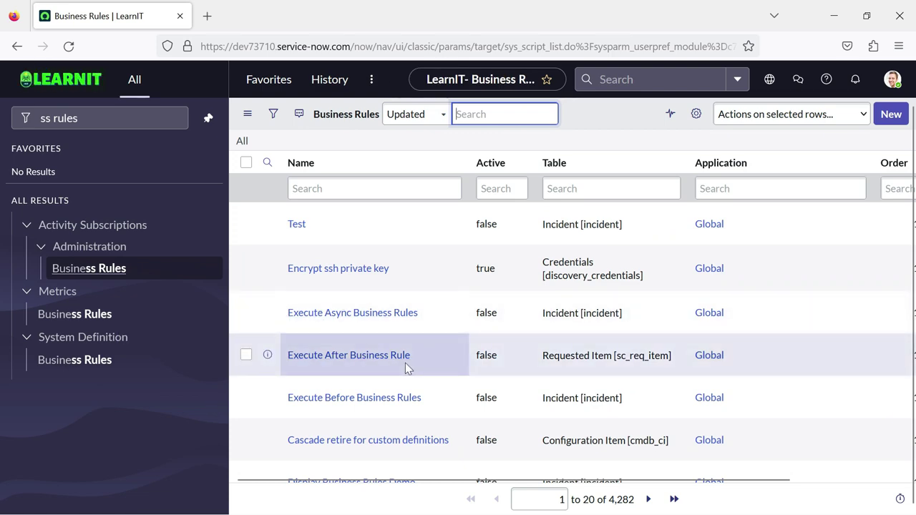
Step: Filter the Business Rules list by the name "Cmdb" and open the CMDB Dependent CI Delete rule in its own browser tab
{"action": "scroll", "coordinate": [405, 364], "scroll_direction": "down", "scroll_amount": 10}
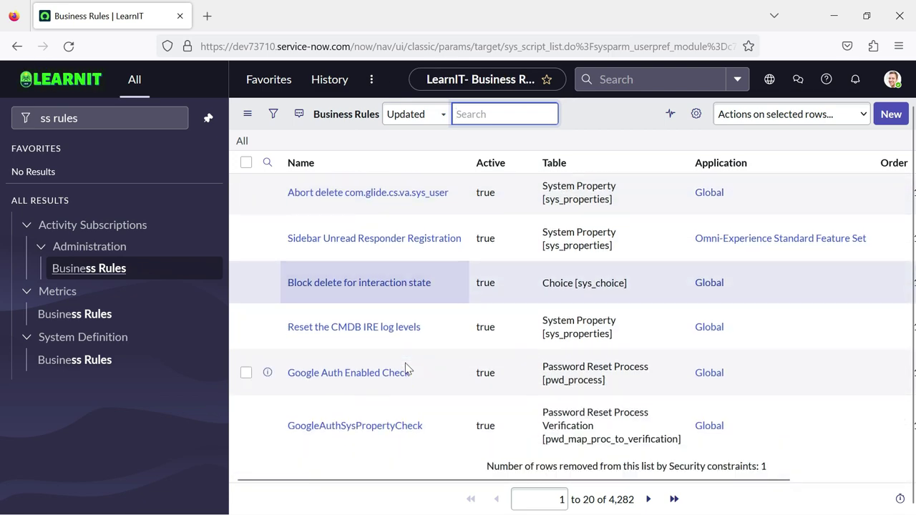
{"action": "scroll", "coordinate": [405, 364], "scroll_direction": "up", "scroll_amount": 10}
{"action": "scroll", "coordinate": [417, 362], "scroll_direction": "down", "scroll_amount": 10}
{"action": "scroll", "coordinate": [415, 360], "scroll_direction": "up", "scroll_amount": 10}
{"action": "left_click", "coordinate": [349, 186]}
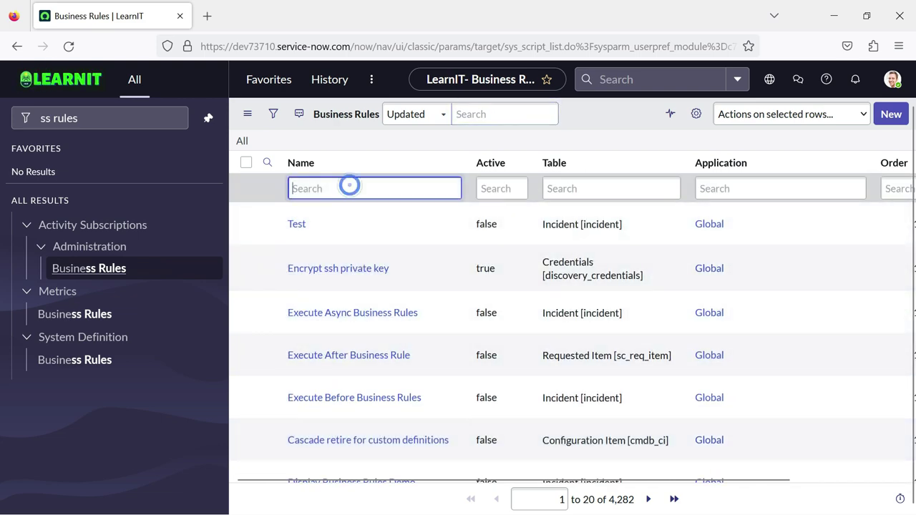
{"action": "type", "text": "Cmdb"}
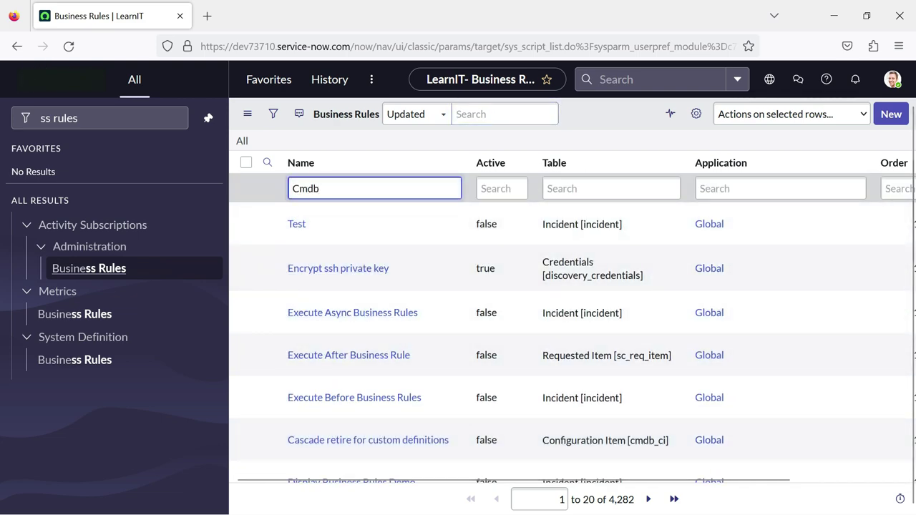
{"action": "key", "text": "Return"}
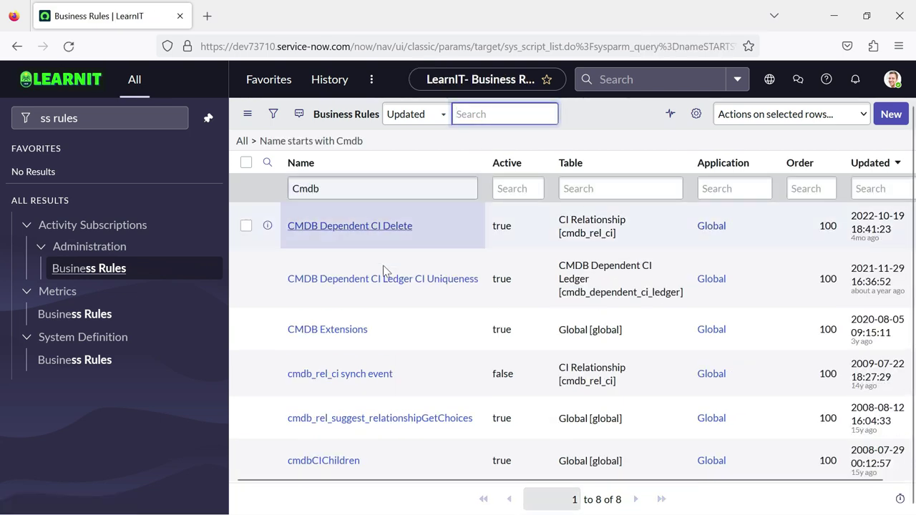
{"action": "left_click", "coordinate": [328, 232]}
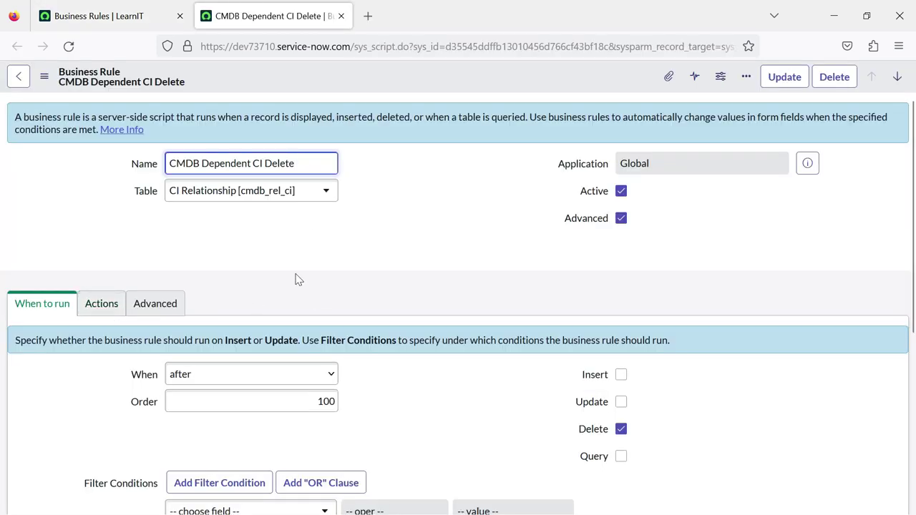
Step: Look at the CMDB Dependent CI Delete rule's actions and examine its advanced condition and script, highlighting the uses of "current"
{"action": "left_click", "coordinate": [108, 317]}
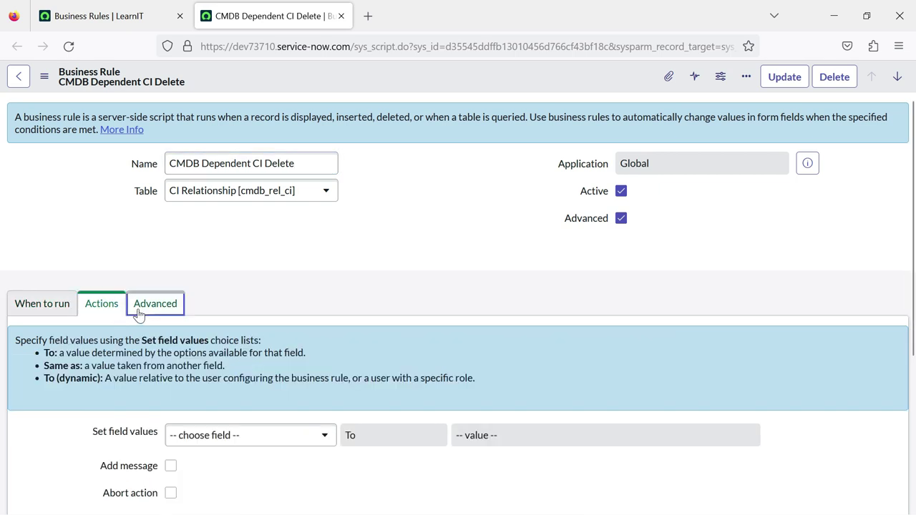
{"action": "left_click", "coordinate": [139, 306]}
{"action": "scroll", "coordinate": [141, 314], "scroll_direction": "down", "scroll_amount": 3}
{"action": "scroll", "coordinate": [797, 198], "scroll_direction": "down", "scroll_amount": 3}
{"action": "scroll", "coordinate": [797, 198], "scroll_direction": "up", "scroll_amount": 2}
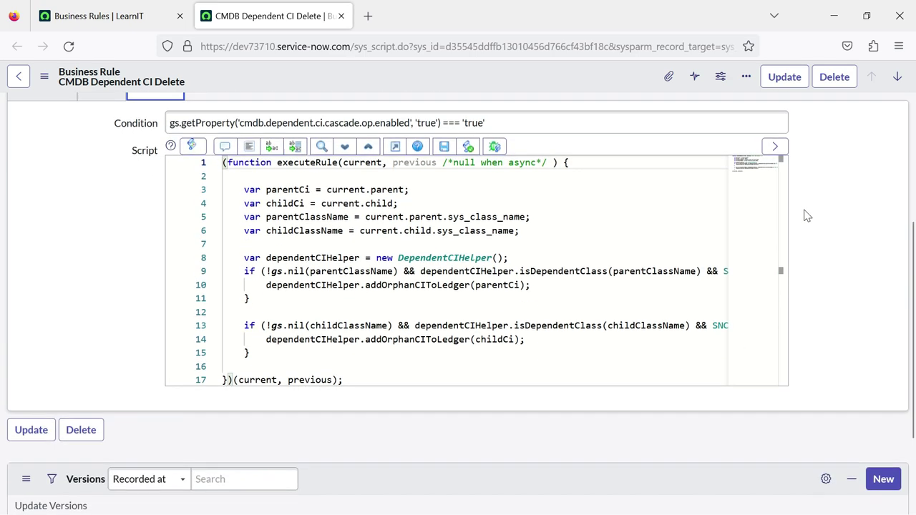
{"action": "scroll", "coordinate": [782, 219], "scroll_direction": "down", "scroll_amount": 2}
{"action": "scroll", "coordinate": [783, 221], "scroll_direction": "up", "scroll_amount": 1}
{"action": "scroll", "coordinate": [784, 222], "scroll_direction": "up", "scroll_amount": 1}
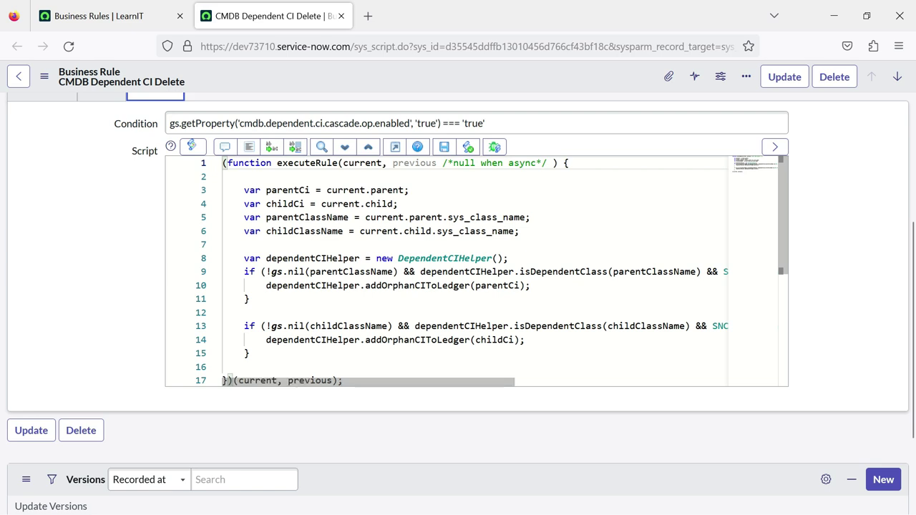
{"action": "scroll", "coordinate": [331, 270], "scroll_direction": "down", "scroll_amount": 2}
{"action": "scroll", "coordinate": [331, 270], "scroll_direction": "up", "scroll_amount": 2}
{"action": "scroll", "coordinate": [331, 269], "scroll_direction": "down", "scroll_amount": 3}
{"action": "scroll", "coordinate": [331, 269], "scroll_direction": "up", "scroll_amount": 3}
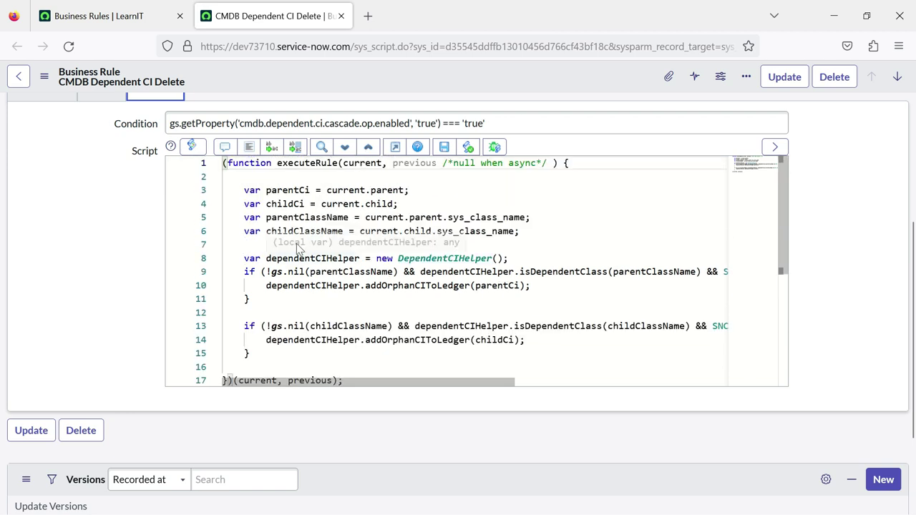
{"action": "left_click", "coordinate": [326, 204]}
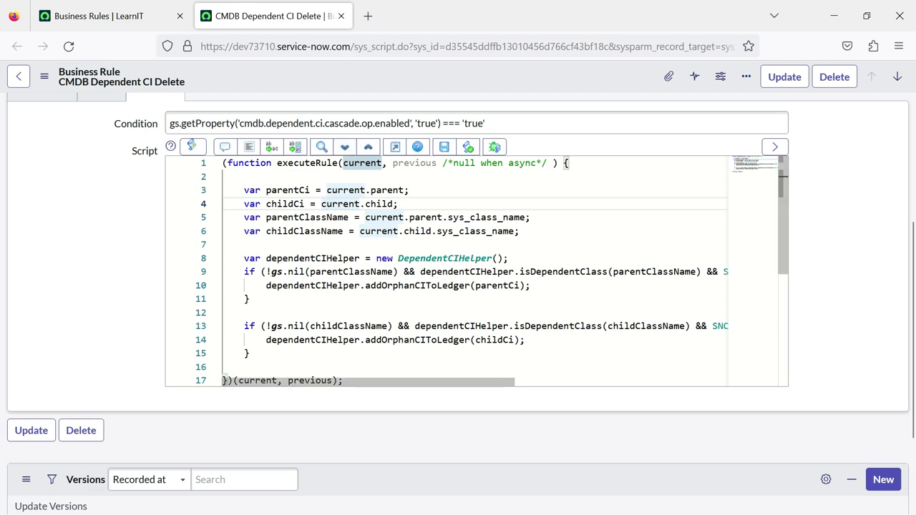
Step: Return to the filtered Business Rules list and open the cmdb_rel_suggest_relationshipGetChoices rule in its own browser tab
{"action": "left_click", "coordinate": [136, 15]}
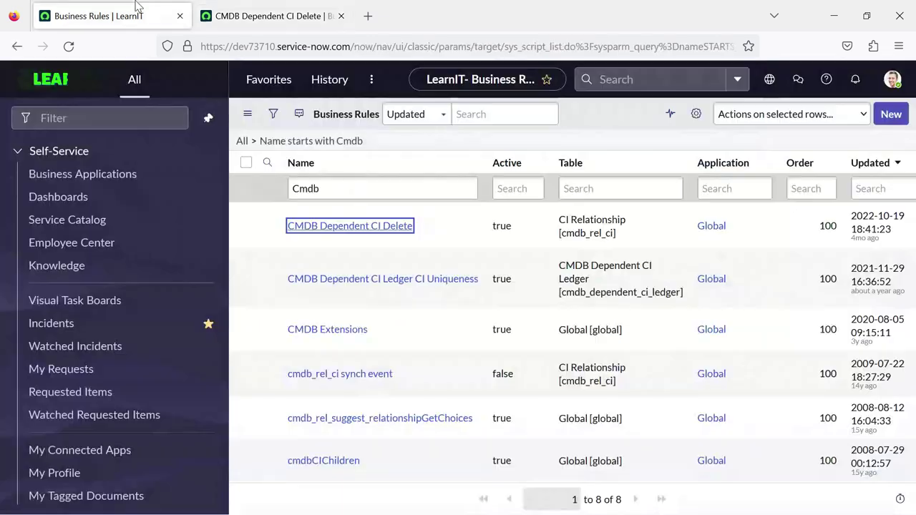
{"action": "scroll", "coordinate": [443, 355], "scroll_direction": "down", "scroll_amount": 2}
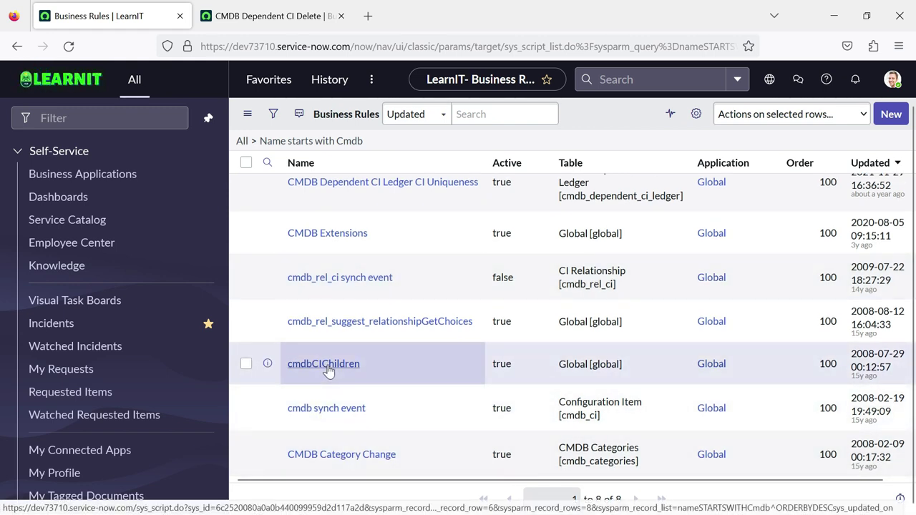
{"action": "middle_click", "coordinate": [379, 321]}
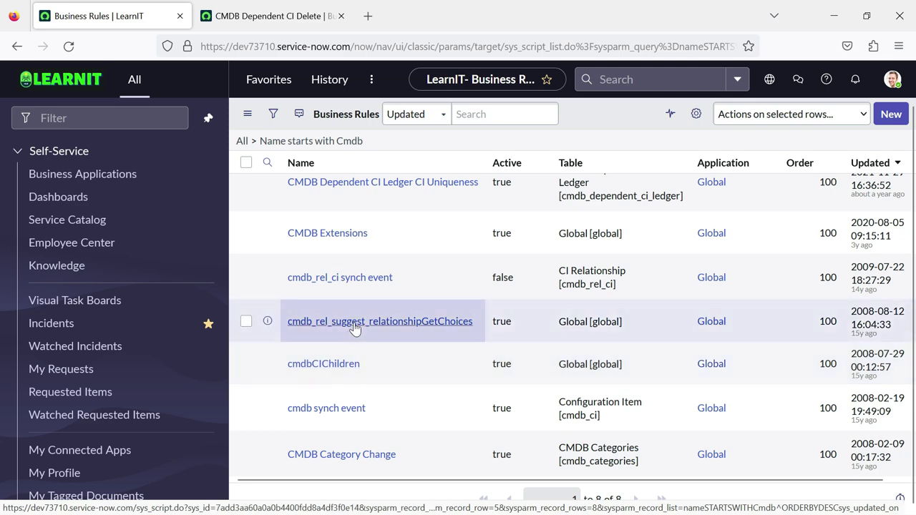
{"action": "left_click", "coordinate": [289, 14]}
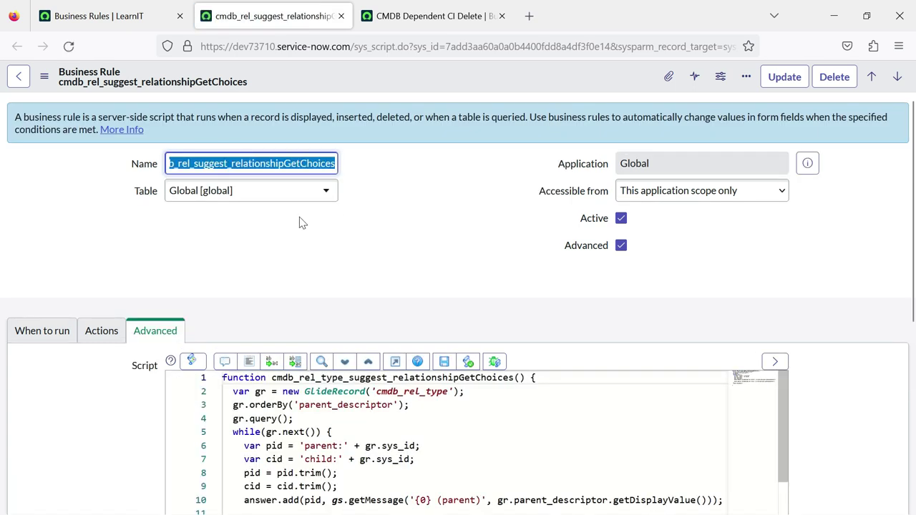
Step: Read through the rule's advanced script, folding and unfolding the function block and the while loop
{"action": "scroll", "coordinate": [215, 226], "scroll_direction": "down", "scroll_amount": 3}
{"action": "scroll", "coordinate": [214, 226], "scroll_direction": "down", "scroll_amount": 1}
{"action": "scroll", "coordinate": [476, 264], "scroll_direction": "down", "scroll_amount": 2}
{"action": "scroll", "coordinate": [476, 264], "scroll_direction": "up", "scroll_amount": 2}
{"action": "scroll", "coordinate": [477, 264], "scroll_direction": "down", "scroll_amount": 3}
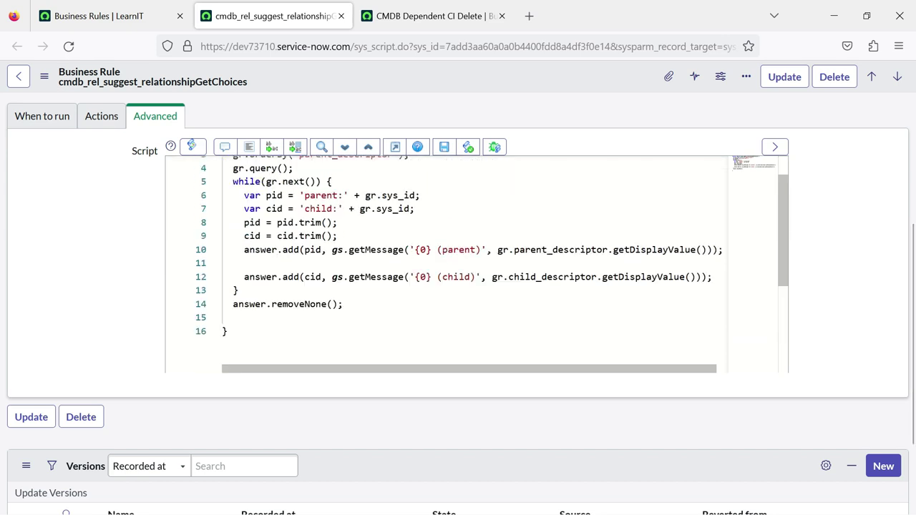
{"action": "scroll", "coordinate": [477, 263], "scroll_direction": "up", "scroll_amount": 3}
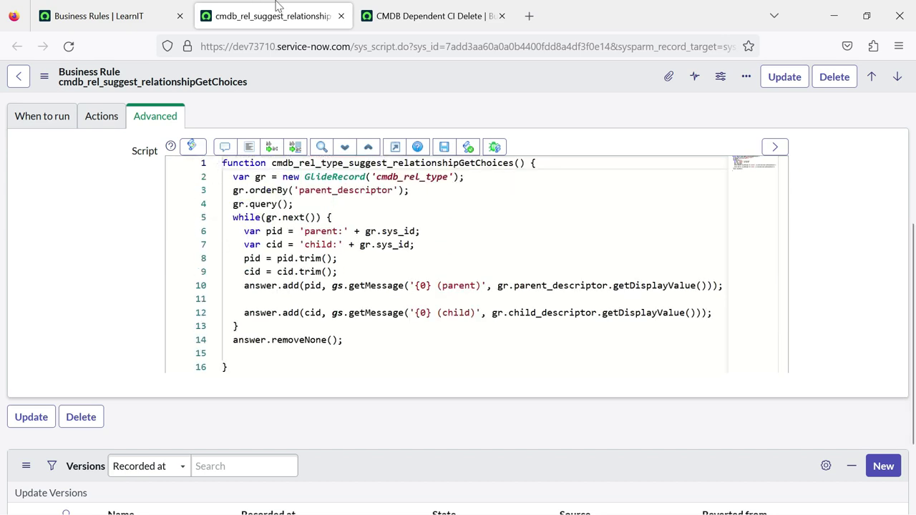
{"action": "left_click", "coordinate": [216, 165]}
{"action": "left_click", "coordinate": [215, 164]}
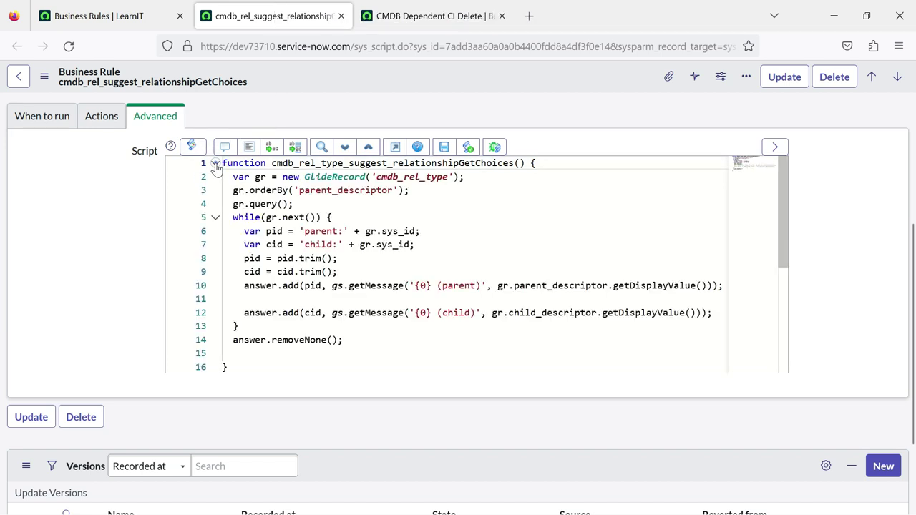
{"action": "left_click", "coordinate": [215, 218]}
{"action": "left_click", "coordinate": [216, 218]}
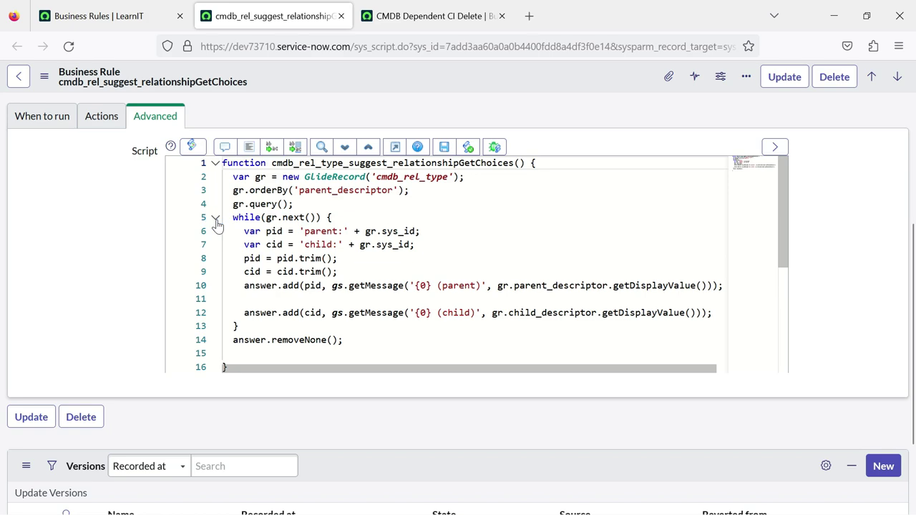
{"action": "left_click", "coordinate": [215, 218]}
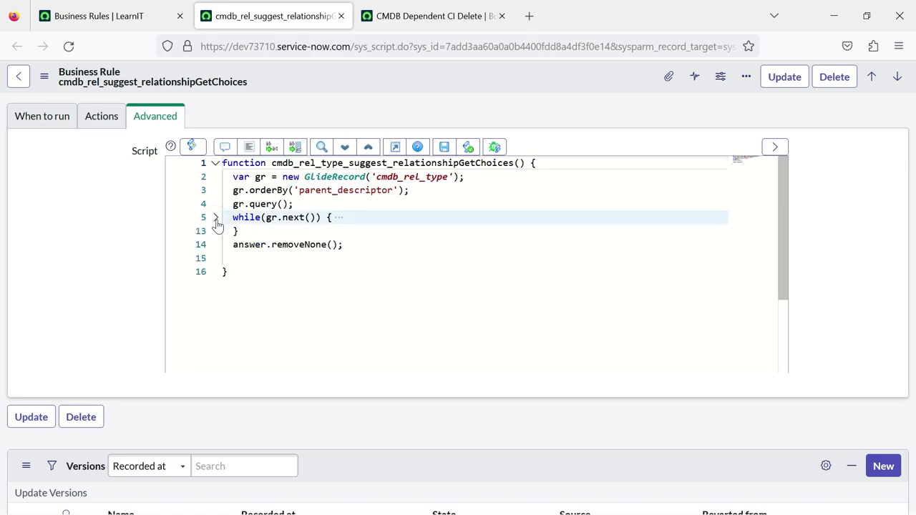
{"action": "left_click", "coordinate": [215, 218]}
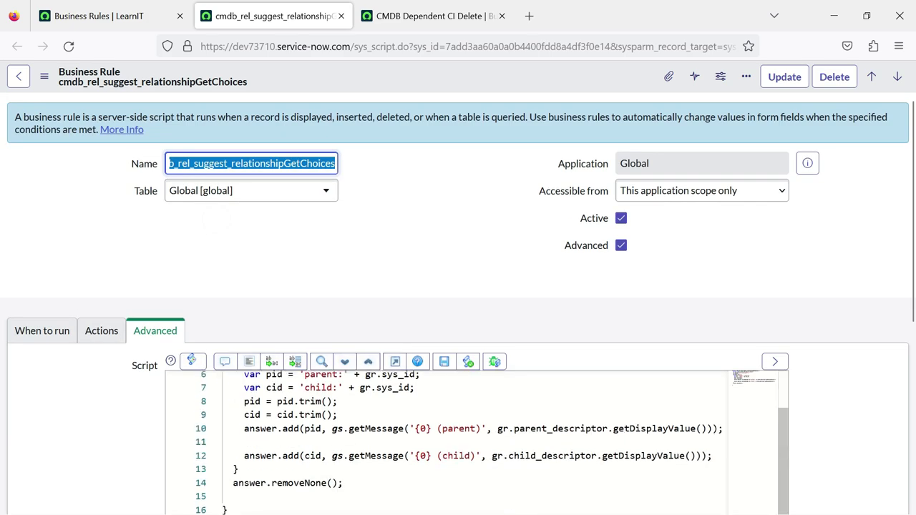
Step: Look over the rule's script and Versions list once more, and close both opened business rule pages
{"action": "scroll", "coordinate": [74, 362], "scroll_direction": "down", "scroll_amount": 4}
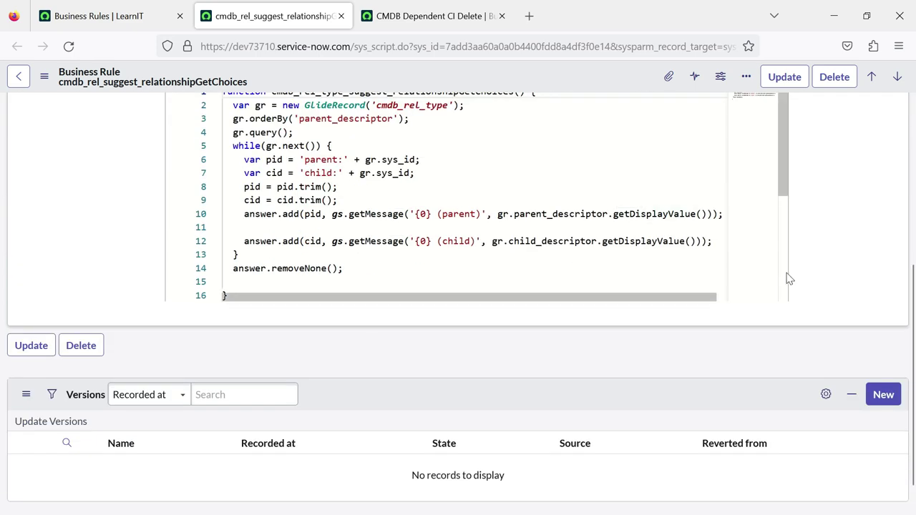
{"action": "scroll", "coordinate": [789, 277], "scroll_direction": "up", "scroll_amount": 3}
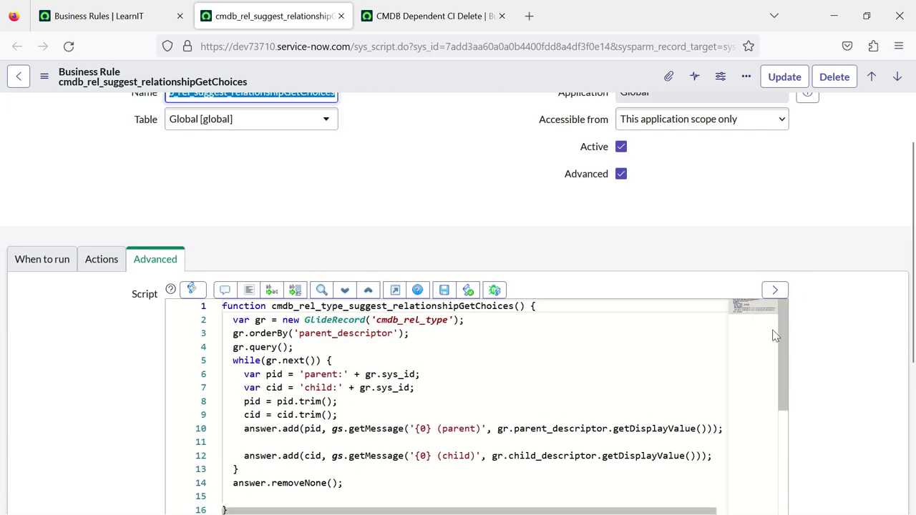
{"action": "scroll", "coordinate": [773, 334], "scroll_direction": "down", "scroll_amount": 2}
{"action": "scroll", "coordinate": [780, 389], "scroll_direction": "up", "scroll_amount": 2}
{"action": "scroll", "coordinate": [779, 318], "scroll_direction": "down", "scroll_amount": 5}
{"action": "scroll", "coordinate": [781, 379], "scroll_direction": "up", "scroll_amount": 2}
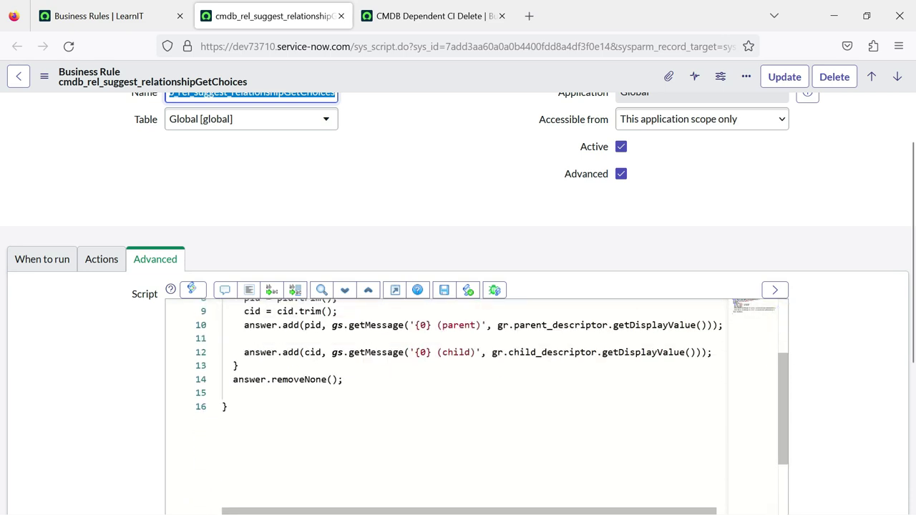
{"action": "scroll", "coordinate": [493, 406], "scroll_direction": "up", "scroll_amount": 3}
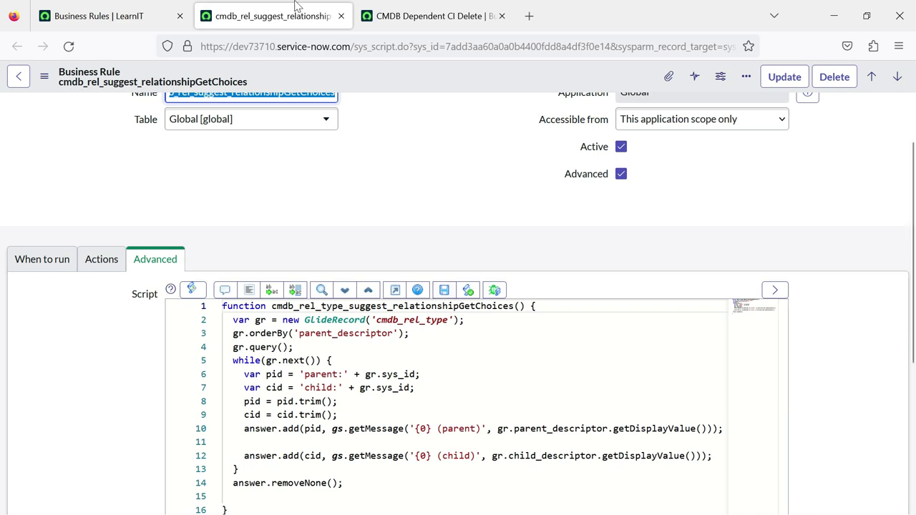
{"action": "left_click", "coordinate": [341, 15]}
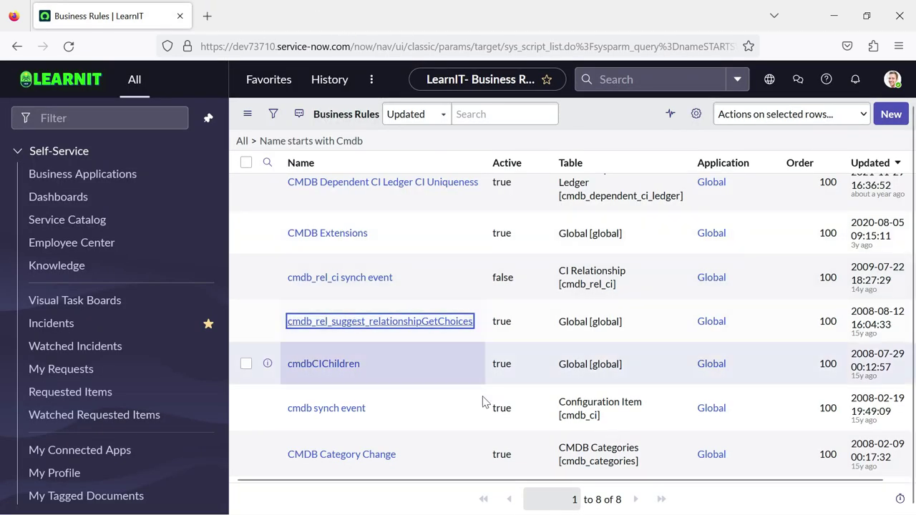
{"action": "key", "text": "alt+Tab"}
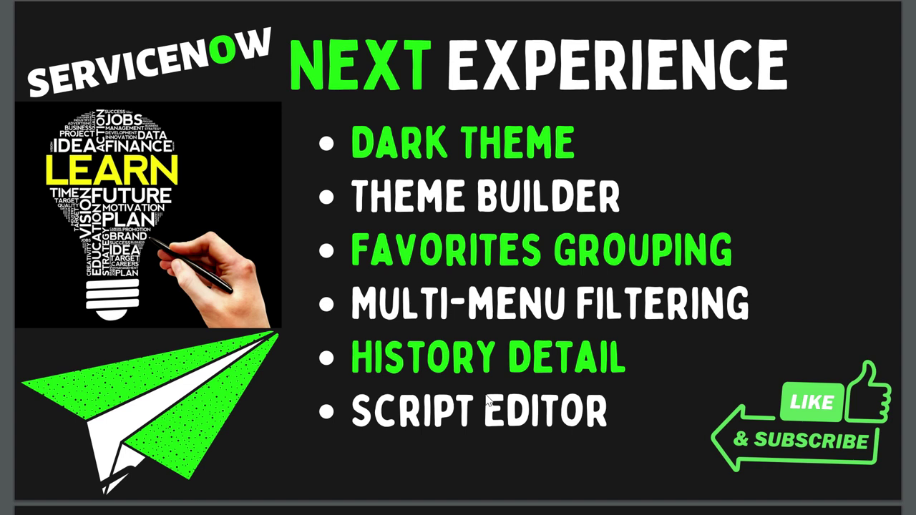
{"action": "key", "text": "Right"}
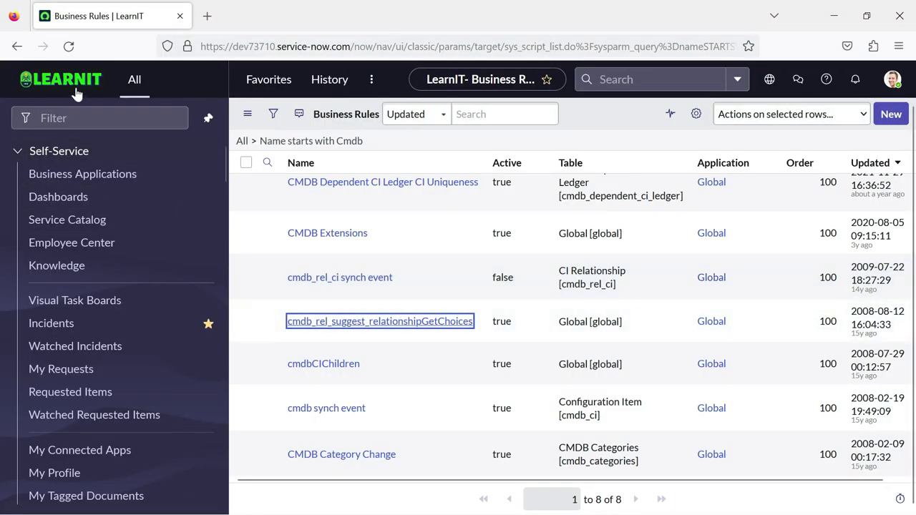
Step: Go to the LearnIT home page, filter the navigator for "flow", and open Flow Designer under Process Automation
{"action": "left_click", "coordinate": [75, 89]}
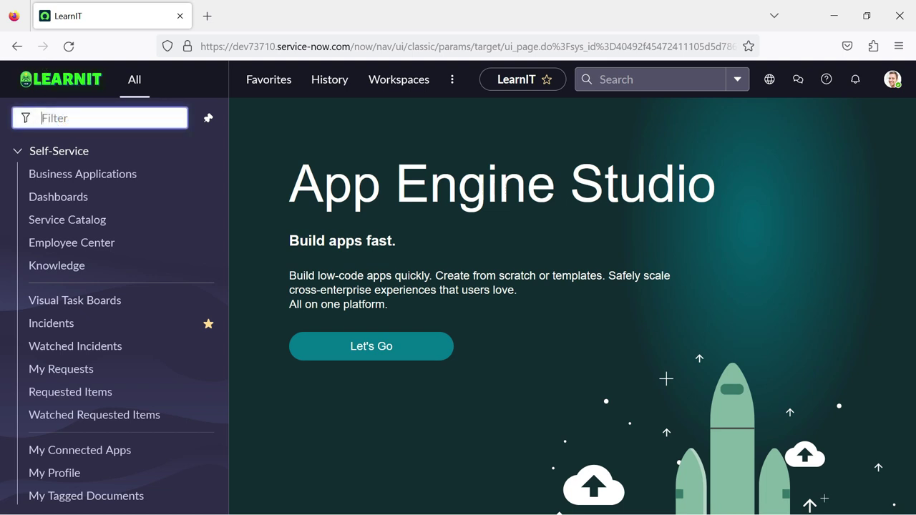
{"action": "type", "text": "fl"}
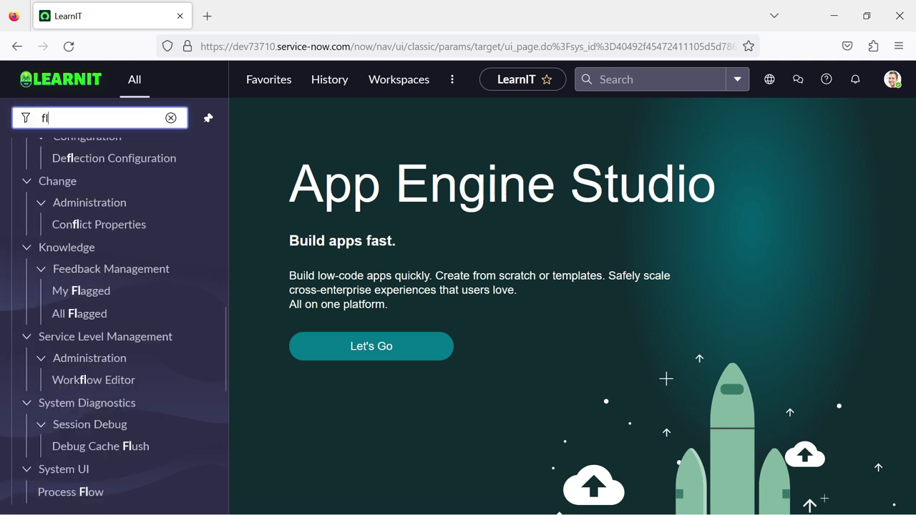
{"action": "type", "text": "ow"}
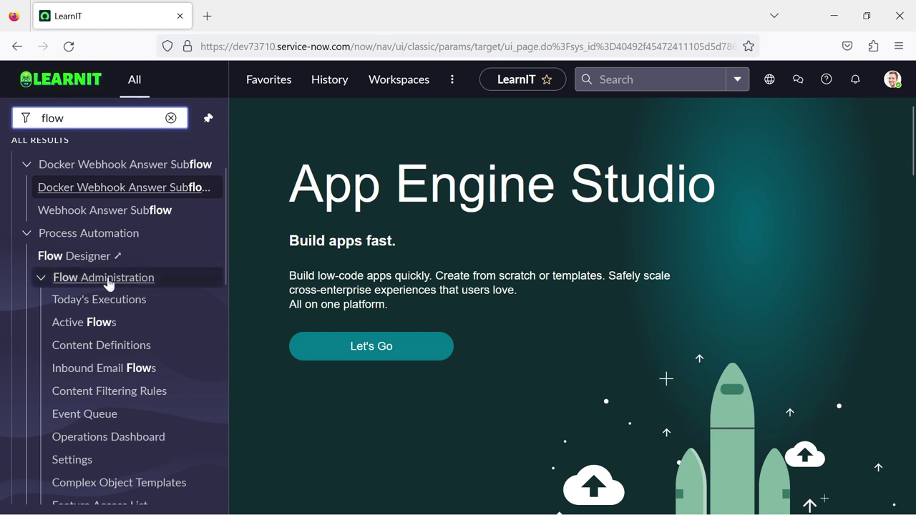
{"action": "left_click", "coordinate": [99, 257]}
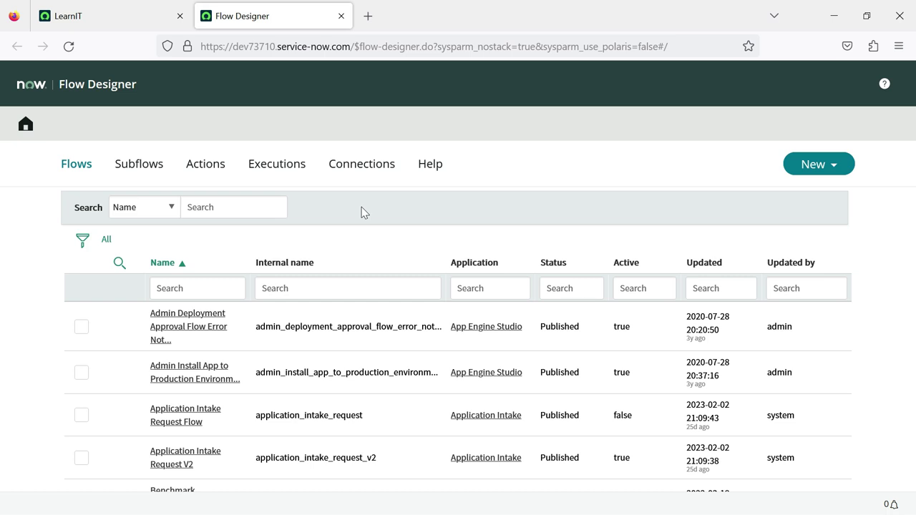
Step: Open the Update Details action from Flow Designer's list of actions and collapse its Data pane
{"action": "left_click", "coordinate": [85, 166]}
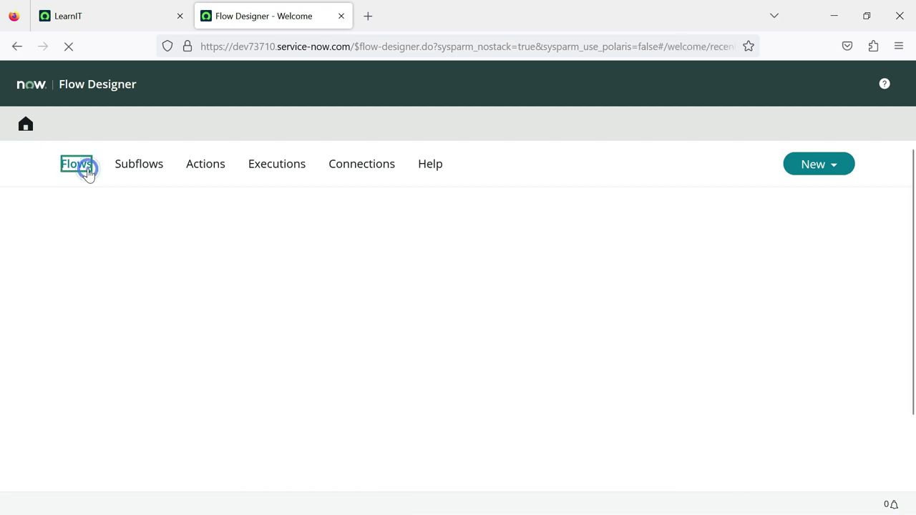
{"action": "left_click", "coordinate": [219, 164]}
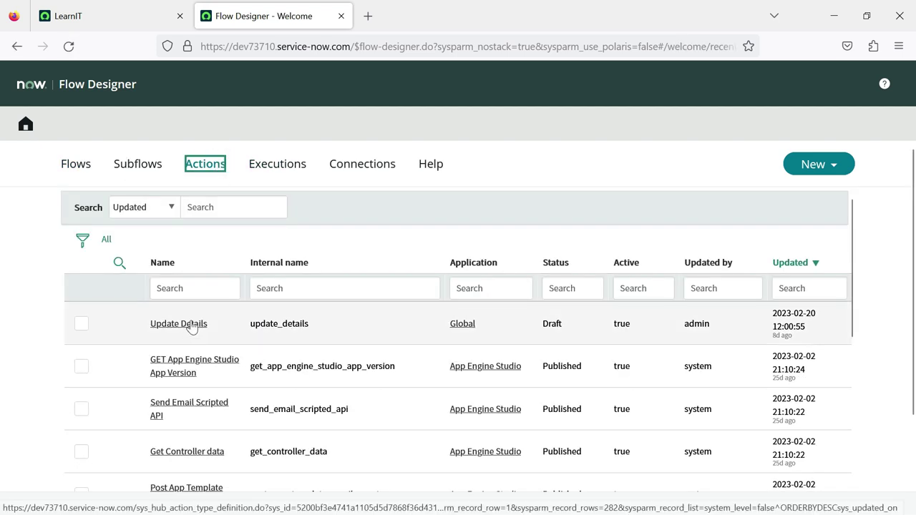
{"action": "left_click", "coordinate": [179, 324]}
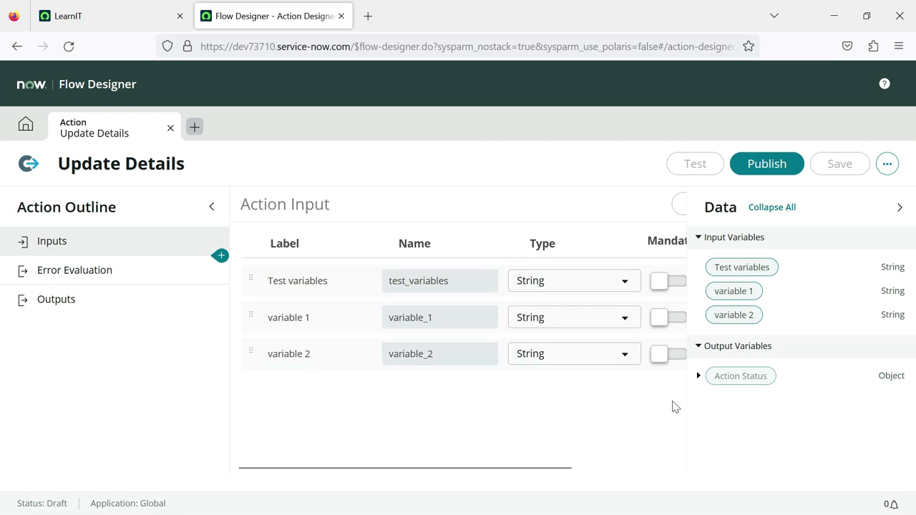
{"action": "left_click", "coordinate": [899, 207]}
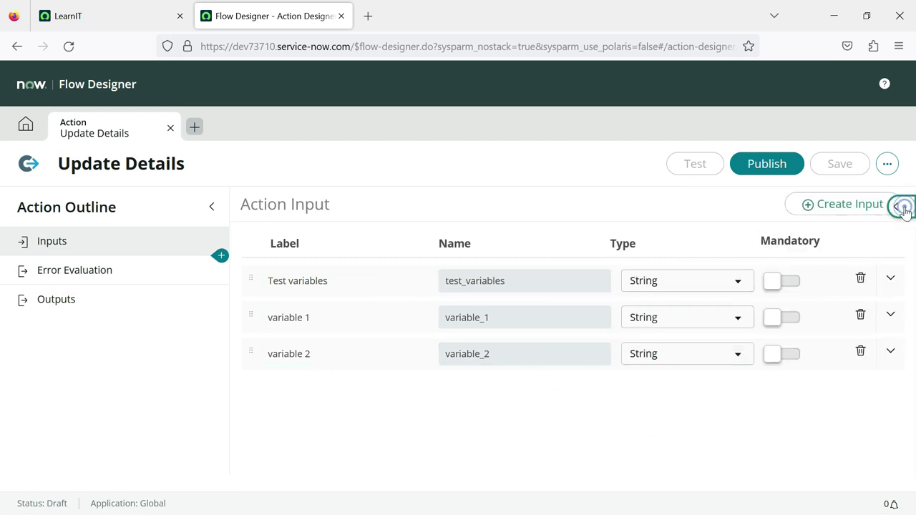
Step: Add a String input labelled variable3 to the Update Details action and save the action
{"action": "left_click", "coordinate": [845, 205]}
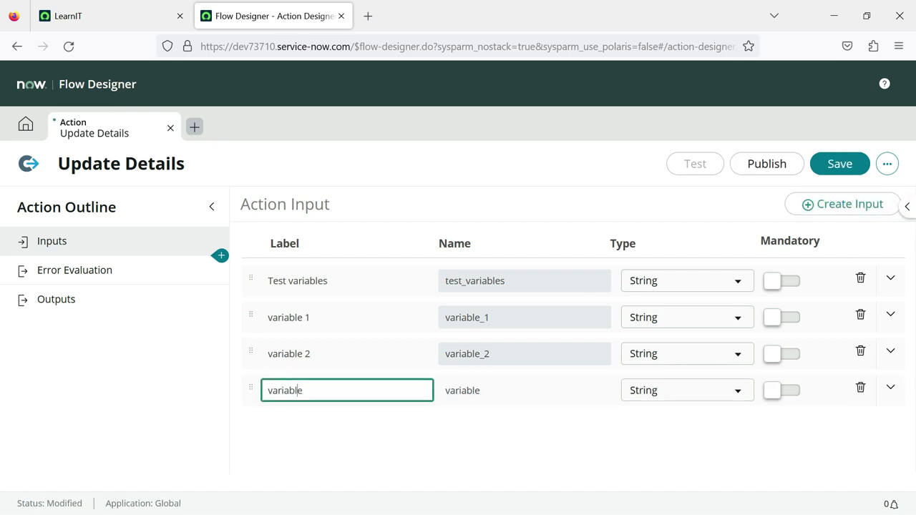
{"action": "left_click", "coordinate": [322, 390]}
{"action": "type", "text": "3"}
{"action": "left_click", "coordinate": [488, 458]}
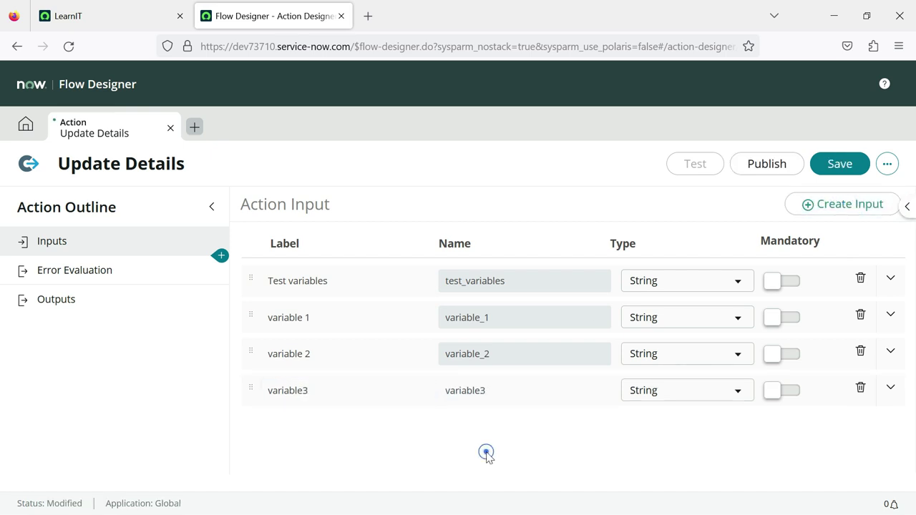
{"action": "left_click", "coordinate": [857, 168]}
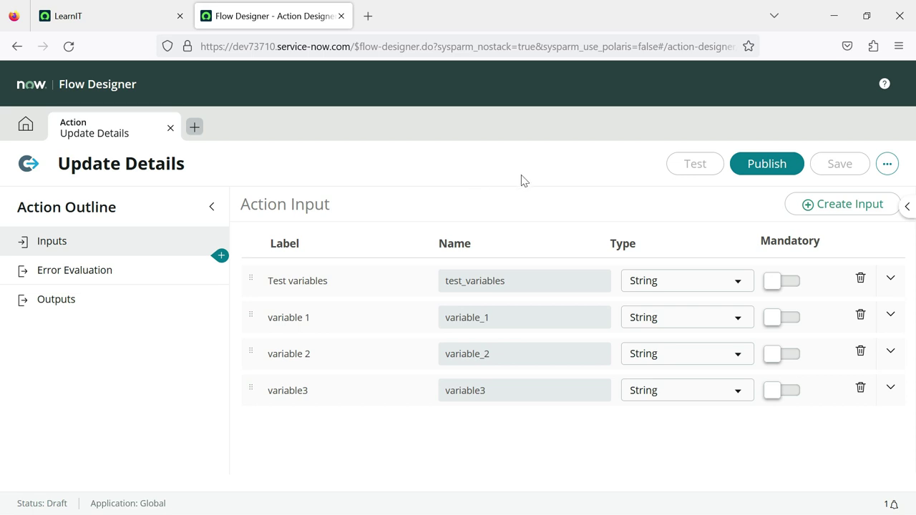
Step: Publish the Update Details action, expanding the list of flows that use it before confirming
{"action": "left_click", "coordinate": [757, 169]}
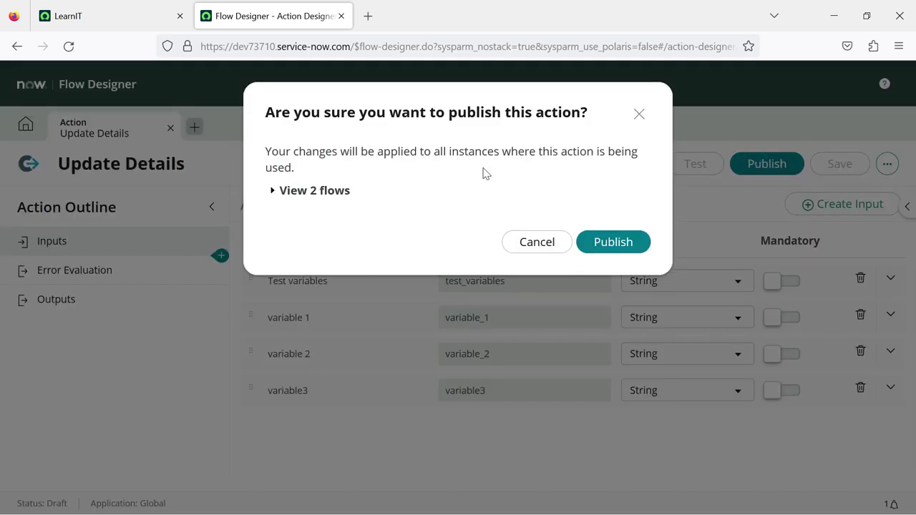
{"action": "left_click", "coordinate": [272, 192]}
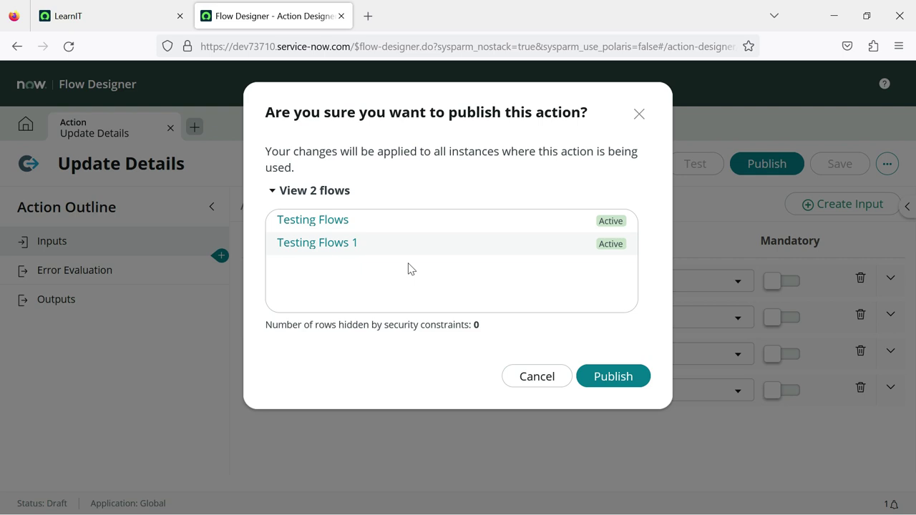
{"action": "left_click", "coordinate": [601, 376]}
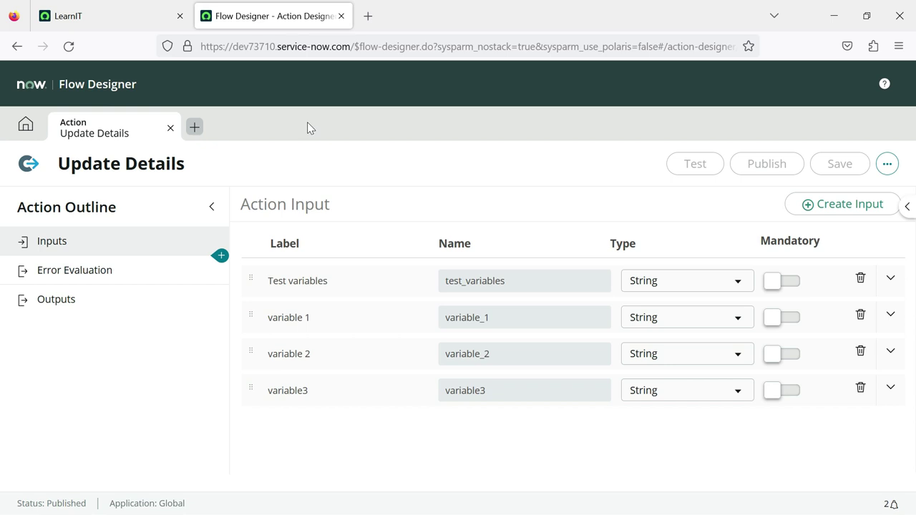
Step: Open the Application Intake Request Flow from the list of flows, with the Service Catalog item request flow in a separate browser tab
{"action": "left_click", "coordinate": [138, 5]}
{"action": "left_click", "coordinate": [284, 6]}
{"action": "left_click", "coordinate": [23, 122]}
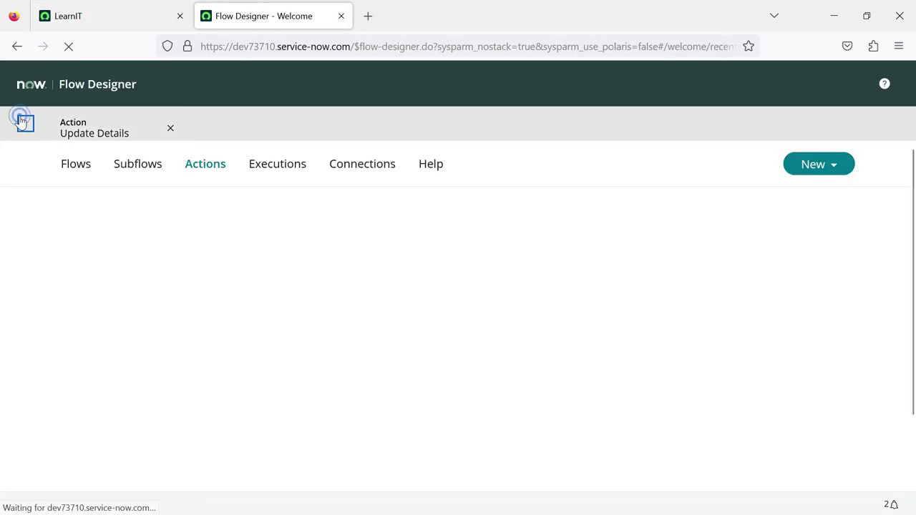
{"action": "left_click", "coordinate": [76, 163]}
{"action": "scroll", "coordinate": [126, 374], "scroll_direction": "down", "scroll_amount": 3}
{"action": "left_click", "coordinate": [176, 363]}
{"action": "left_click", "coordinate": [176, 363]}
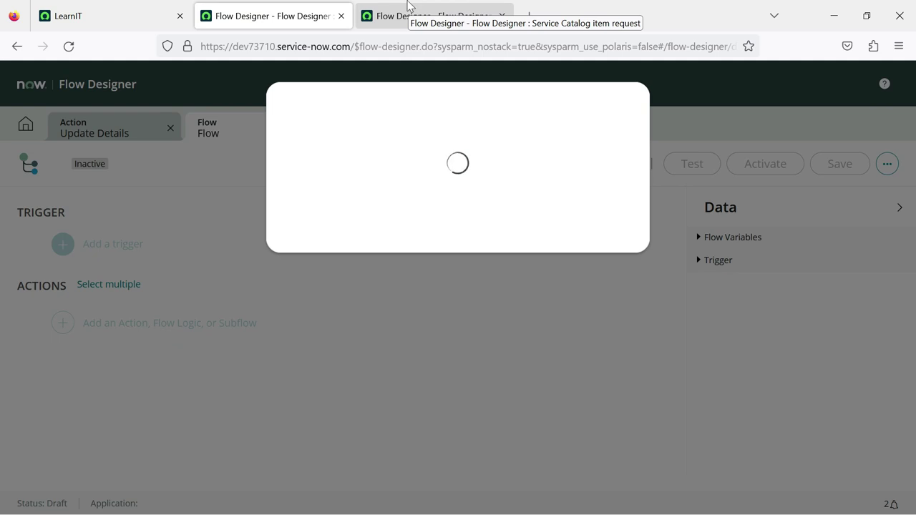
{"action": "left_click", "coordinate": [407, 7]}
{"action": "left_click", "coordinate": [318, 7]}
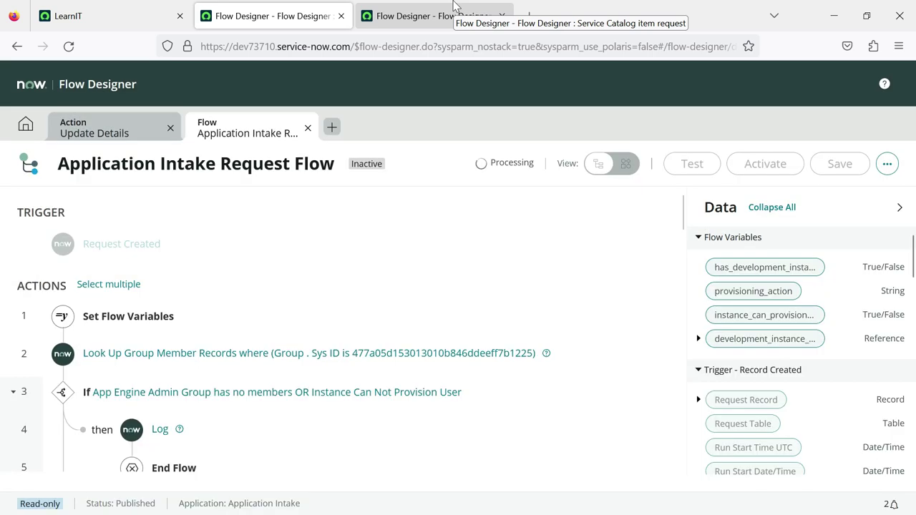
Step: Try to convert the flow's first two actions, Set Flow Variables and Look Up Group Member Records, to a subflow using multiple selection
{"action": "scroll", "coordinate": [159, 407], "scroll_direction": "down", "scroll_amount": 2}
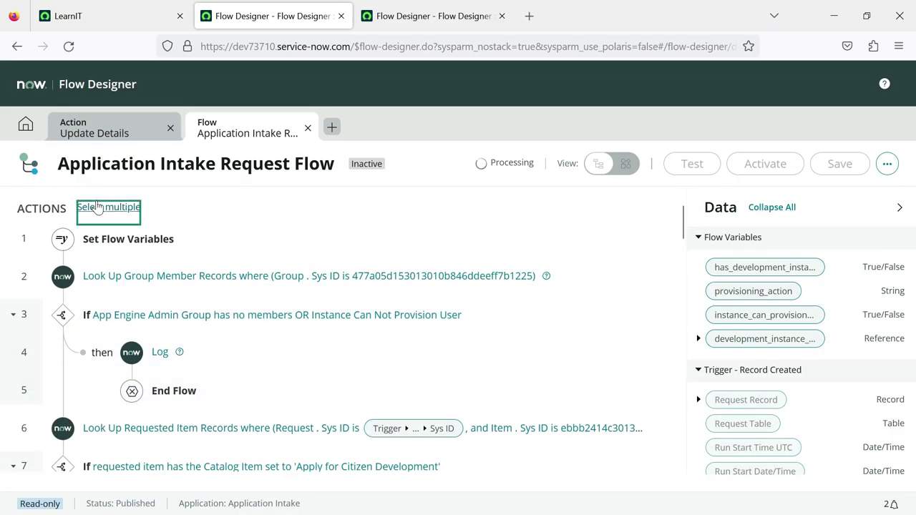
{"action": "left_click", "coordinate": [98, 207]}
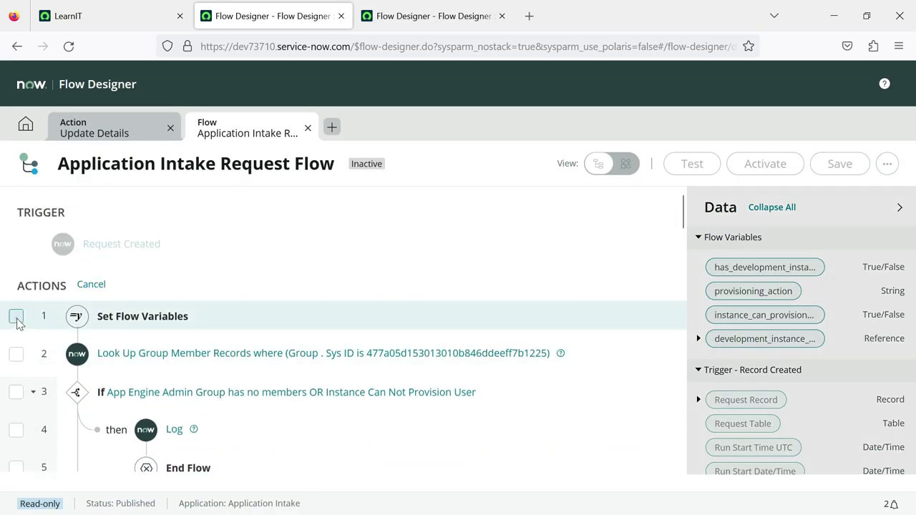
{"action": "left_click", "coordinate": [16, 317]}
{"action": "left_click", "coordinate": [16, 353]}
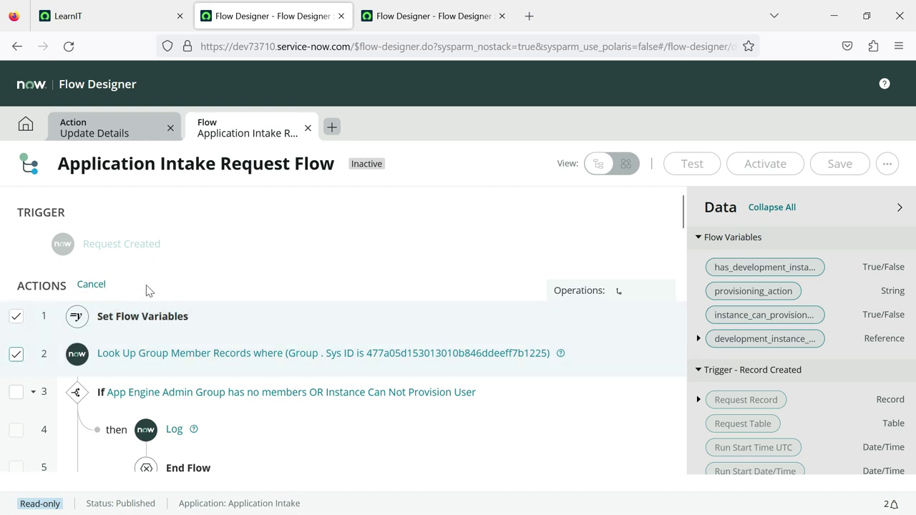
{"action": "left_click", "coordinate": [619, 293]}
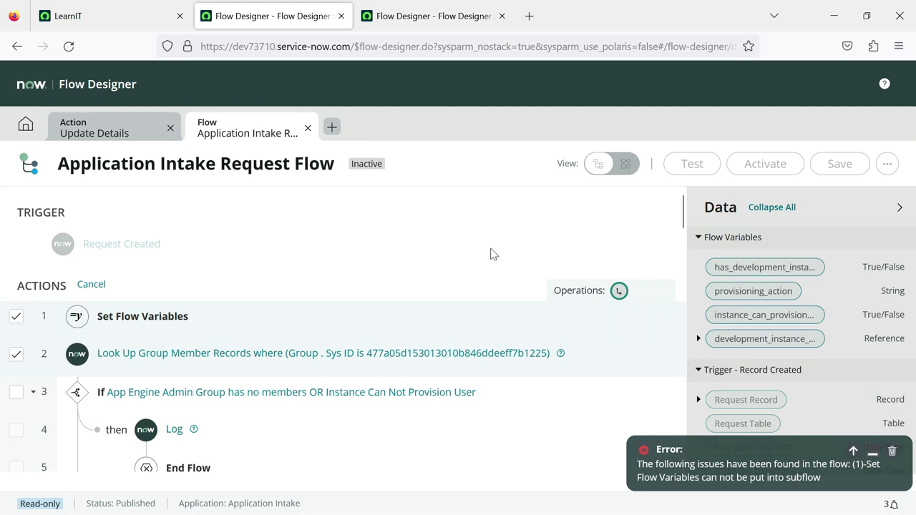
{"action": "scroll", "coordinate": [344, 351], "scroll_direction": "down", "scroll_amount": 5}
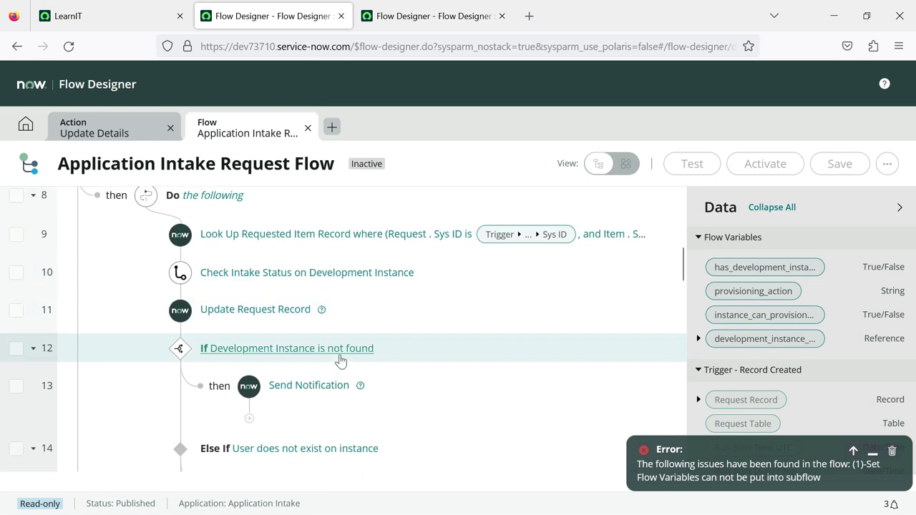
{"action": "scroll", "coordinate": [453, 410], "scroll_direction": "up", "scroll_amount": 2}
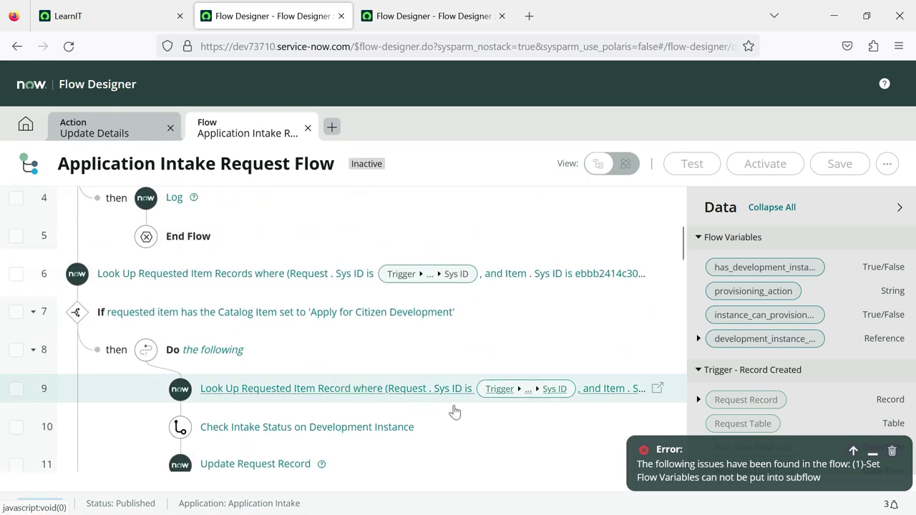
{"action": "left_click", "coordinate": [872, 453]}
{"action": "scroll", "coordinate": [213, 367], "scroll_direction": "up", "scroll_amount": 1}
{"action": "scroll", "coordinate": [213, 366], "scroll_direction": "up", "scroll_amount": 3}
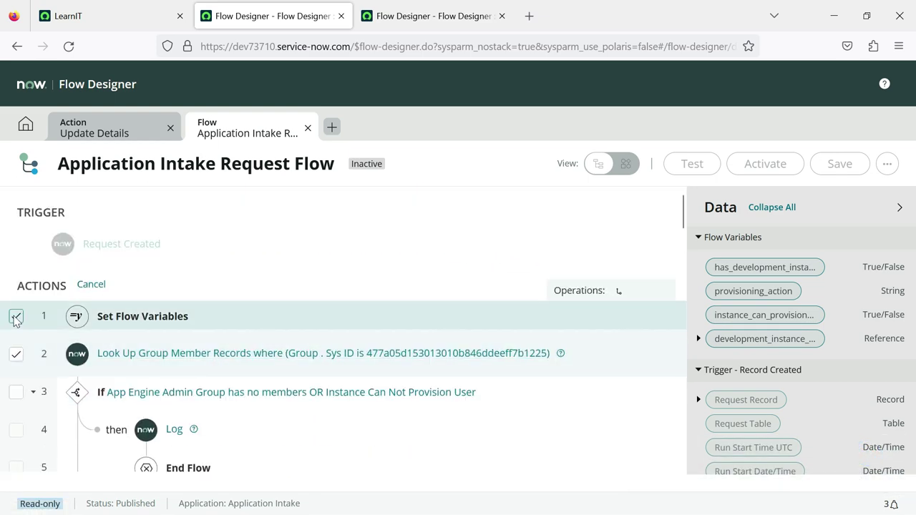
Step: Replace the selection with the If "Development Instance is not found" block, including its Else If and Else branches, actions 12 to 19
{"action": "scroll", "coordinate": [17, 354], "scroll_direction": "down", "scroll_amount": 6}
{"action": "scroll", "coordinate": [17, 356], "scroll_direction": "down", "scroll_amount": 3}
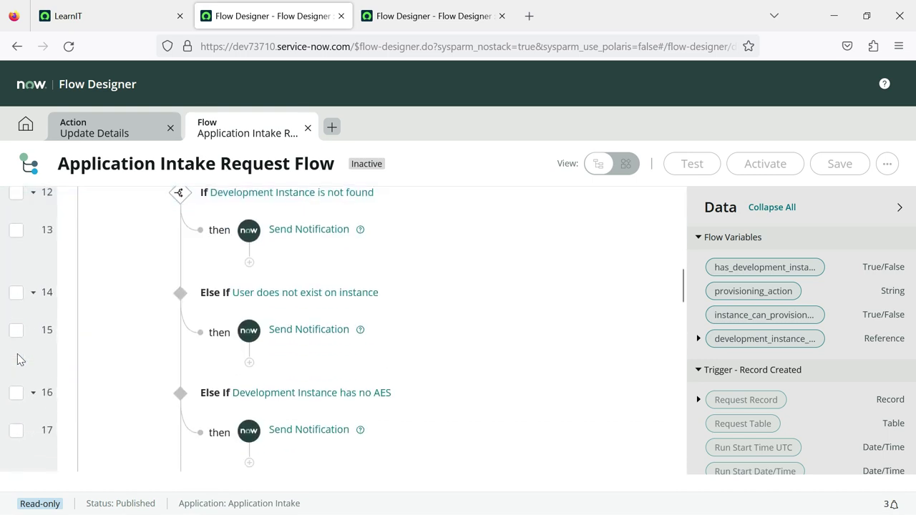
{"action": "scroll", "coordinate": [33, 353], "scroll_direction": "down", "scroll_amount": 3}
{"action": "left_click", "coordinate": [27, 241]}
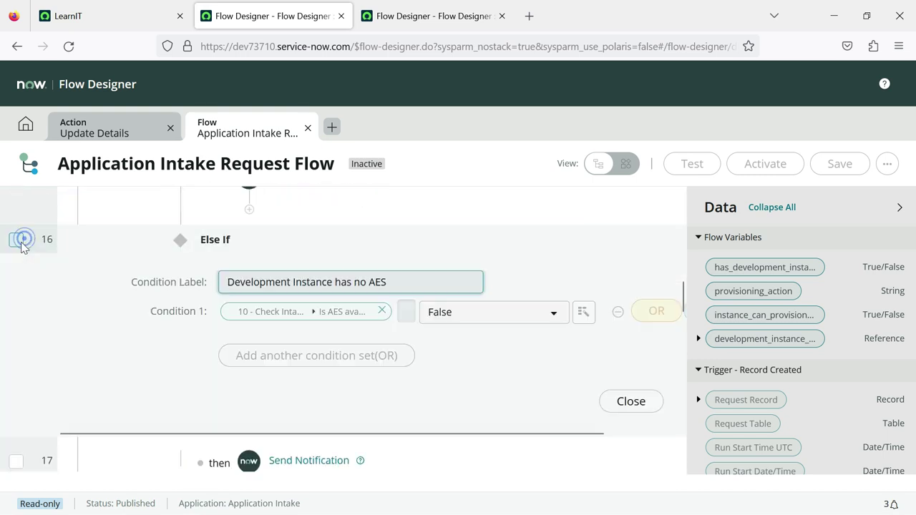
{"action": "left_click", "coordinate": [28, 240]}
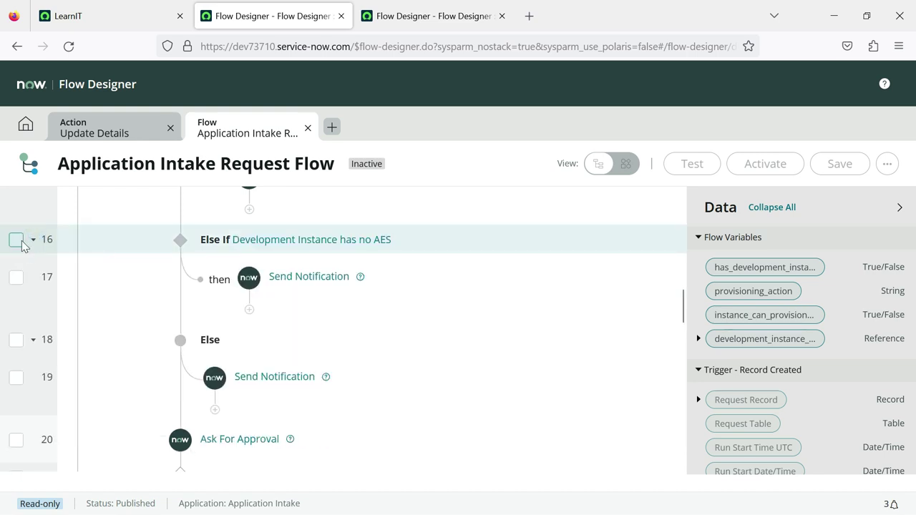
{"action": "left_click", "coordinate": [19, 239]}
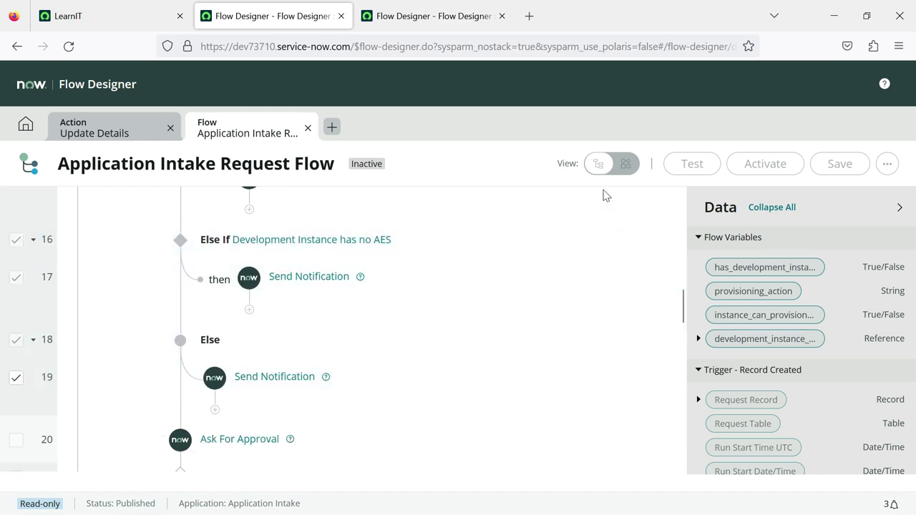
{"action": "scroll", "coordinate": [534, 331], "scroll_direction": "up", "scroll_amount": 10}
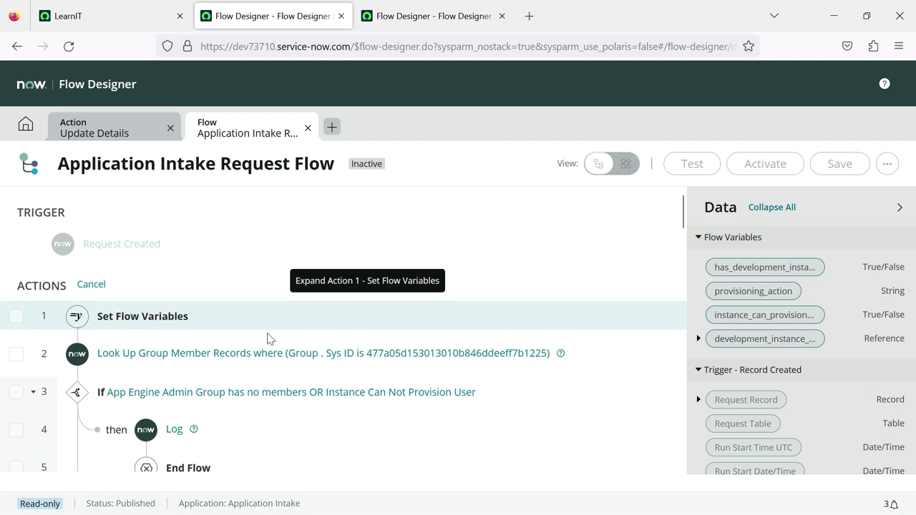
{"action": "scroll", "coordinate": [609, 306], "scroll_direction": "down", "scroll_amount": 1}
{"action": "scroll", "coordinate": [608, 329], "scroll_direction": "down", "scroll_amount": 10}
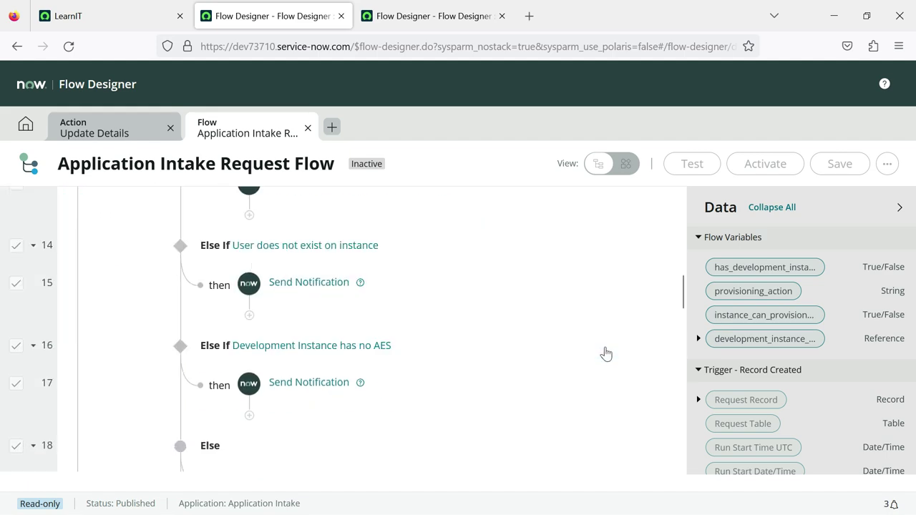
{"action": "scroll", "coordinate": [607, 354], "scroll_direction": "up", "scroll_amount": 3}
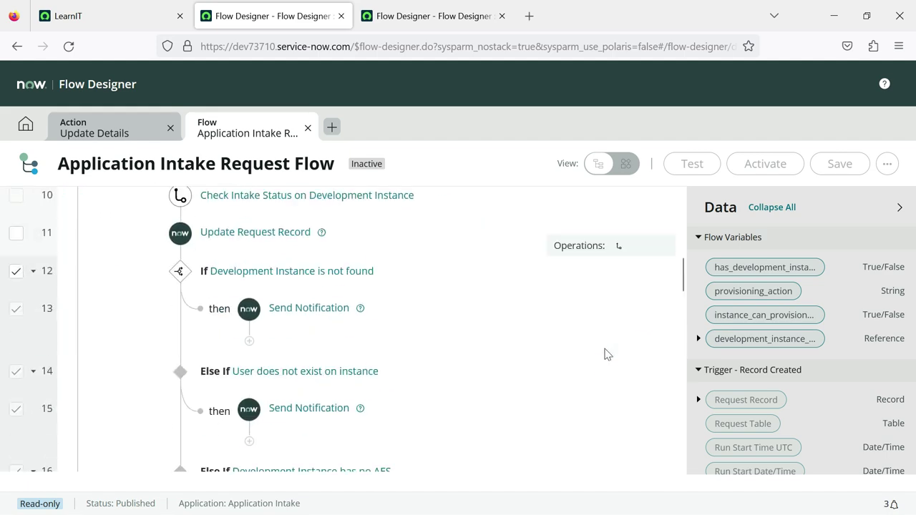
Step: Convert the selected actions to a subflow named "Test SubFlow", checking its Inputs section first
{"action": "left_click", "coordinate": [619, 246]}
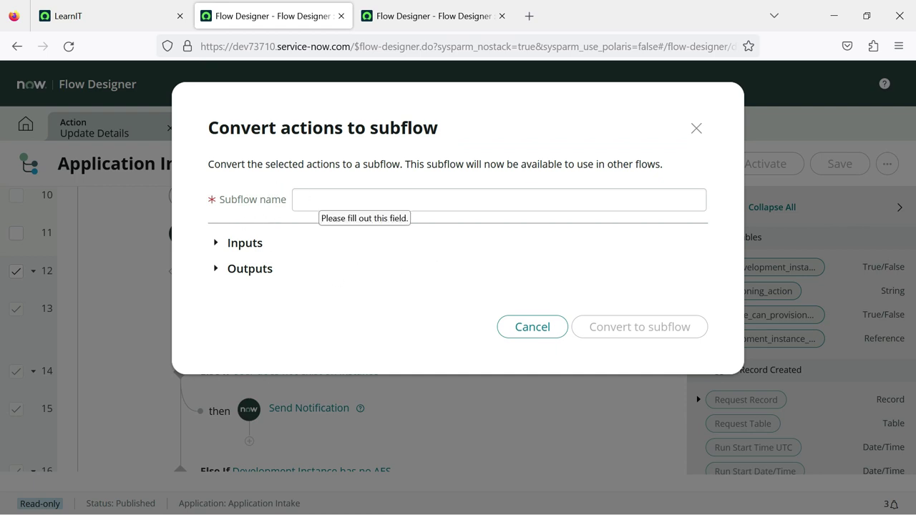
{"action": "left_click", "coordinate": [216, 243]}
{"action": "left_click", "coordinate": [215, 242]}
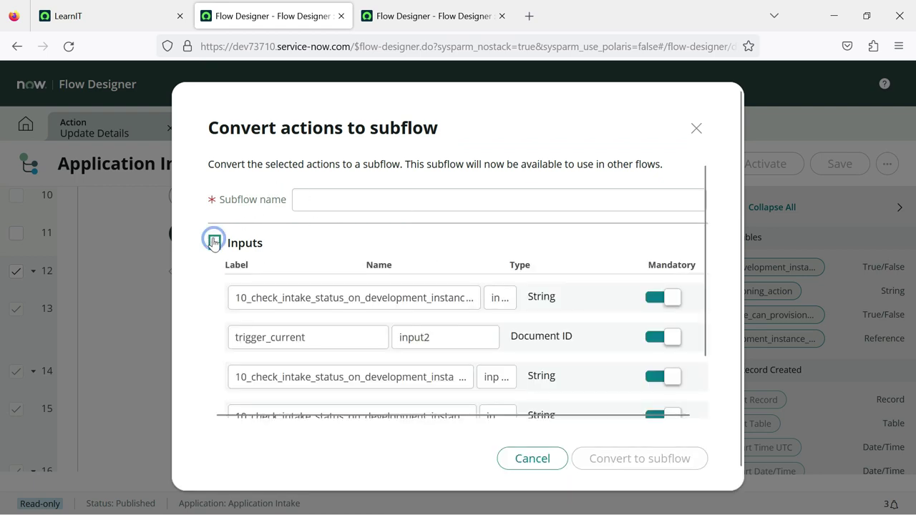
{"action": "left_click", "coordinate": [321, 199]}
{"action": "type", "text": "Test SubFlow"}
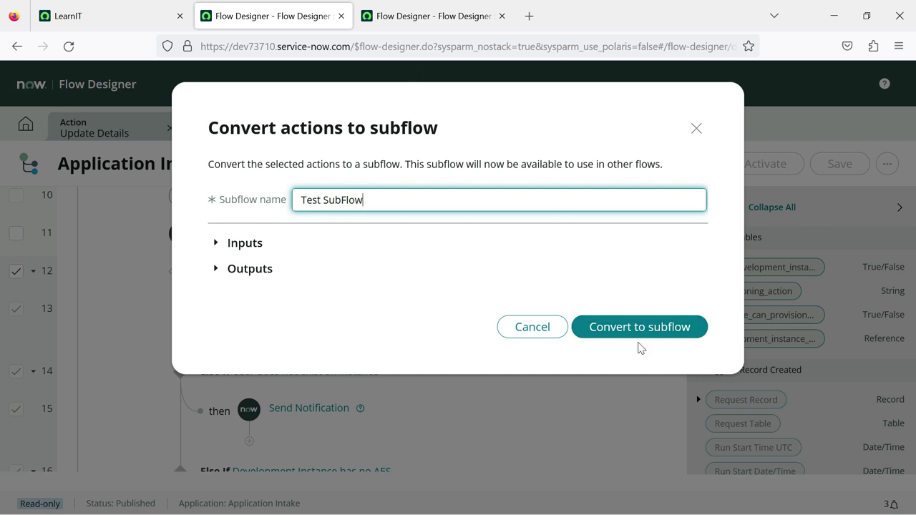
{"action": "left_click", "coordinate": [643, 331]}
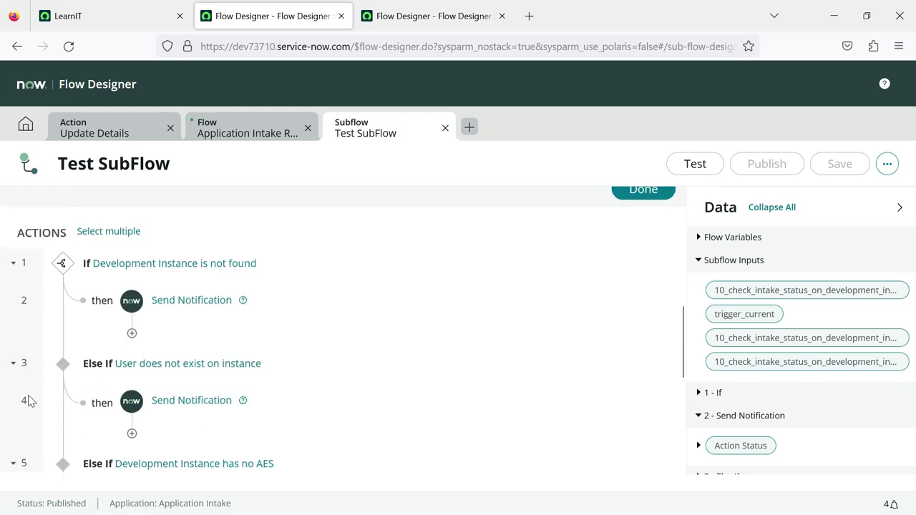
Step: Close the Application Intake Request Flow without saving its changes, and close Test SubFlow
{"action": "left_click", "coordinate": [308, 129]}
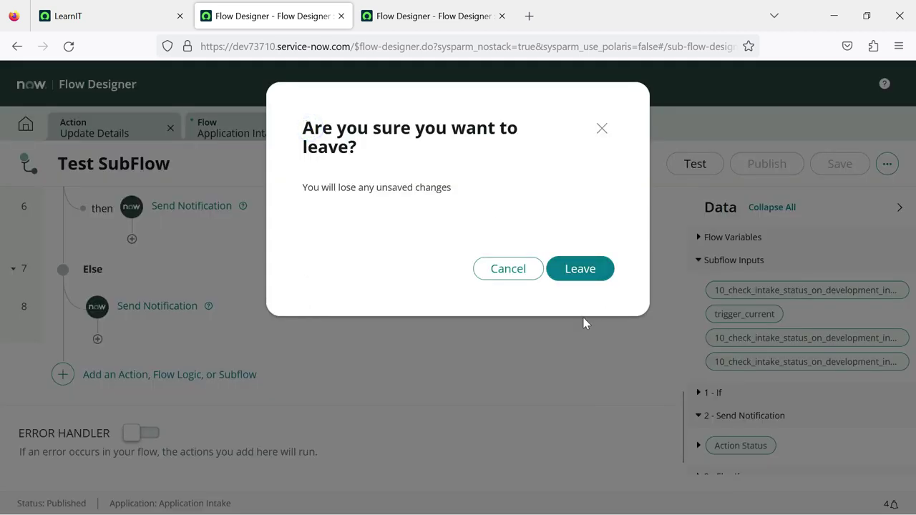
{"action": "left_click", "coordinate": [574, 268]}
{"action": "left_click", "coordinate": [308, 128]}
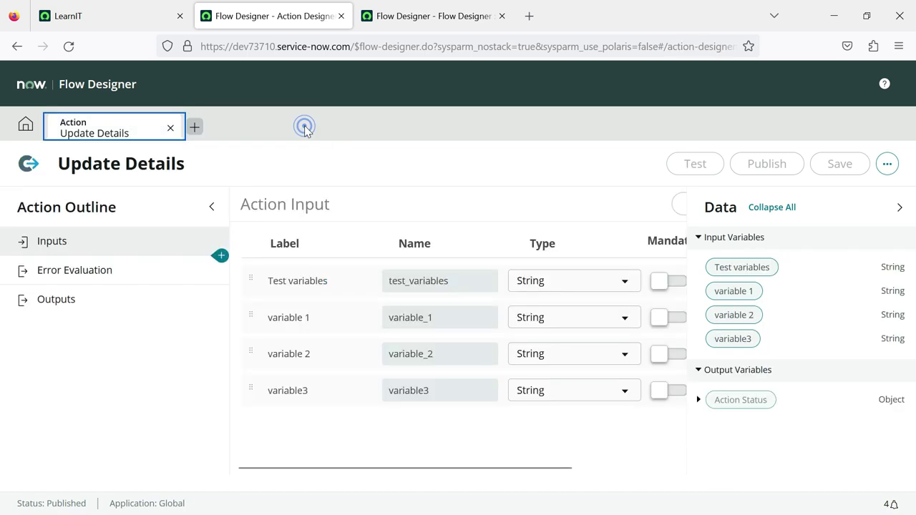
Step: Return to Flow Designer's list of flows and look for another flow to open
{"action": "left_click", "coordinate": [25, 128]}
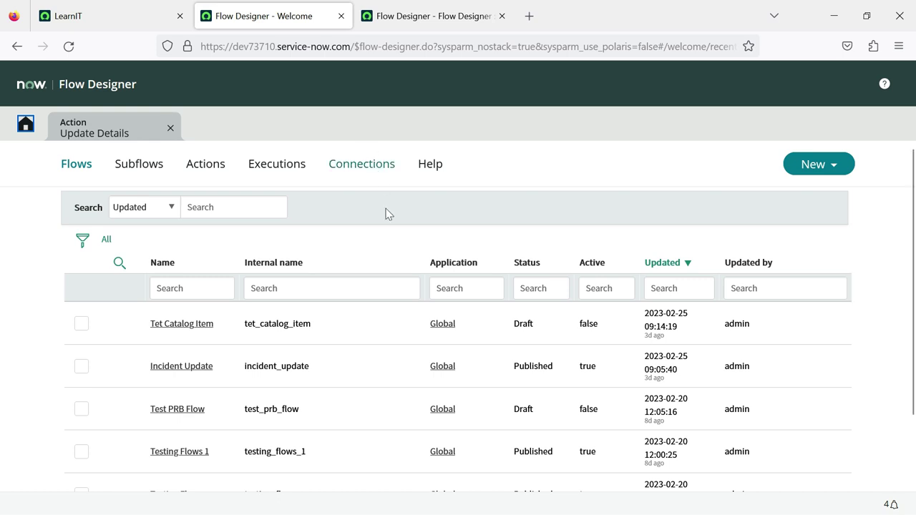
{"action": "scroll", "coordinate": [221, 430], "scroll_direction": "down", "scroll_amount": 2}
{"action": "scroll", "coordinate": [214, 430], "scroll_direction": "down", "scroll_amount": 3}
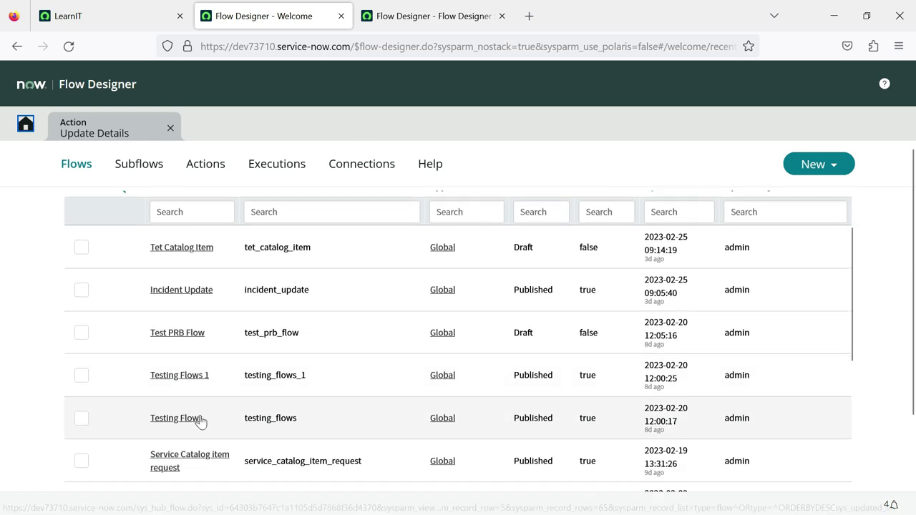
Step: Open the Service Catalog item request flow and go to its trigger and first actions
{"action": "left_click", "coordinate": [174, 316]}
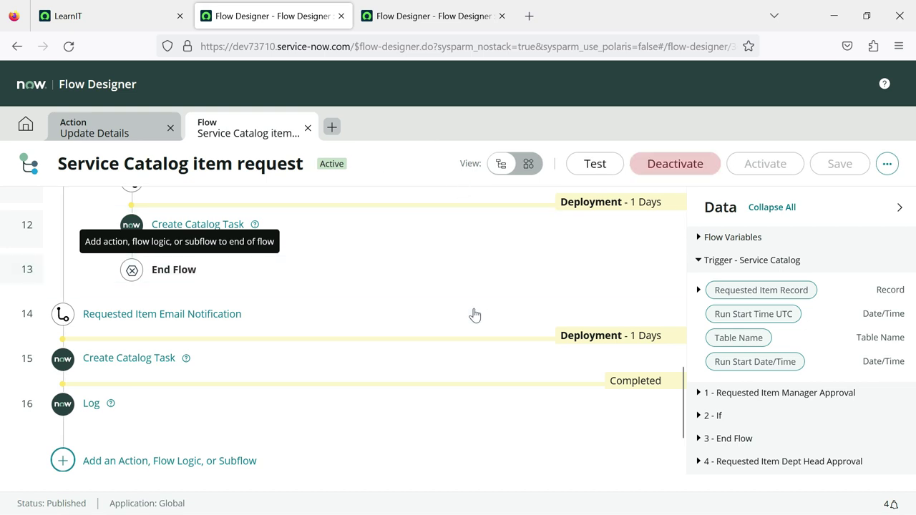
{"action": "scroll", "coordinate": [468, 329], "scroll_direction": "up", "scroll_amount": 4}
{"action": "scroll", "coordinate": [424, 357], "scroll_direction": "up", "scroll_amount": 5}
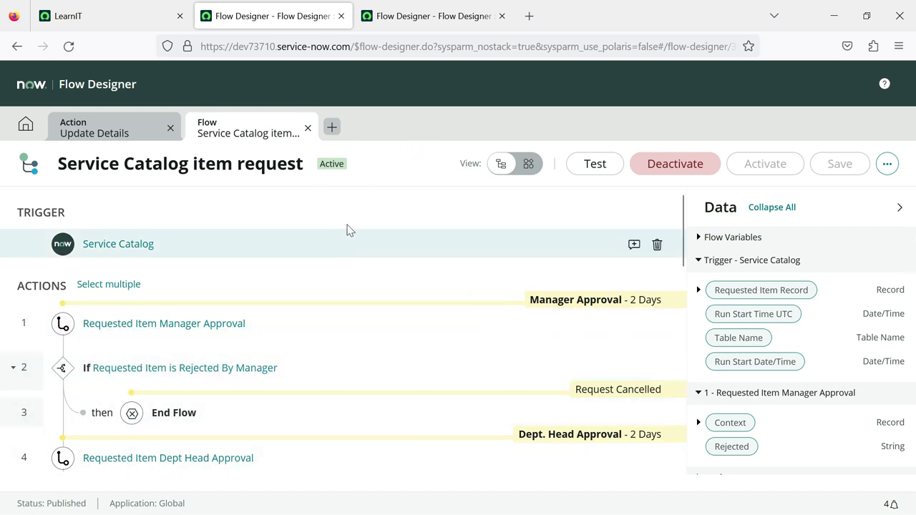
Step: Switch the flow to diagram view and examine its approval stages, If branches and End Flow steps
{"action": "left_click", "coordinate": [530, 168]}
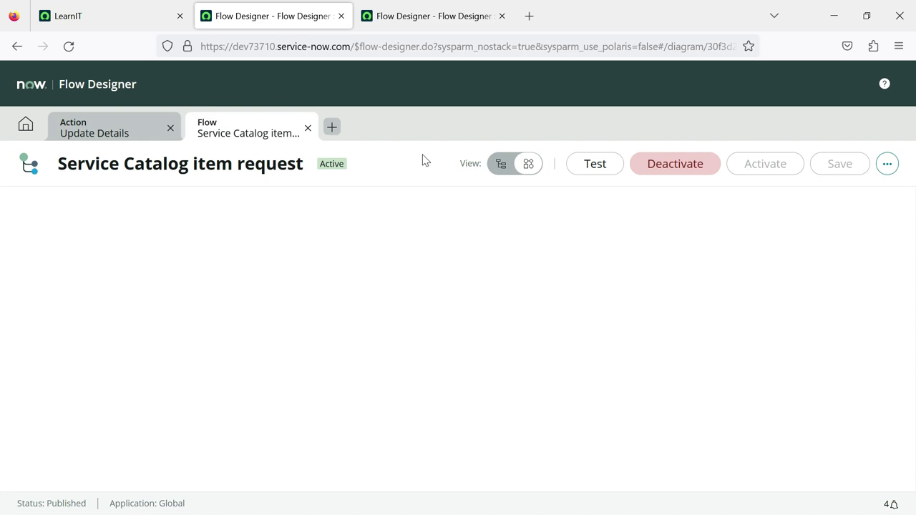
{"action": "scroll", "coordinate": [341, 290], "scroll_direction": "down", "scroll_amount": 3}
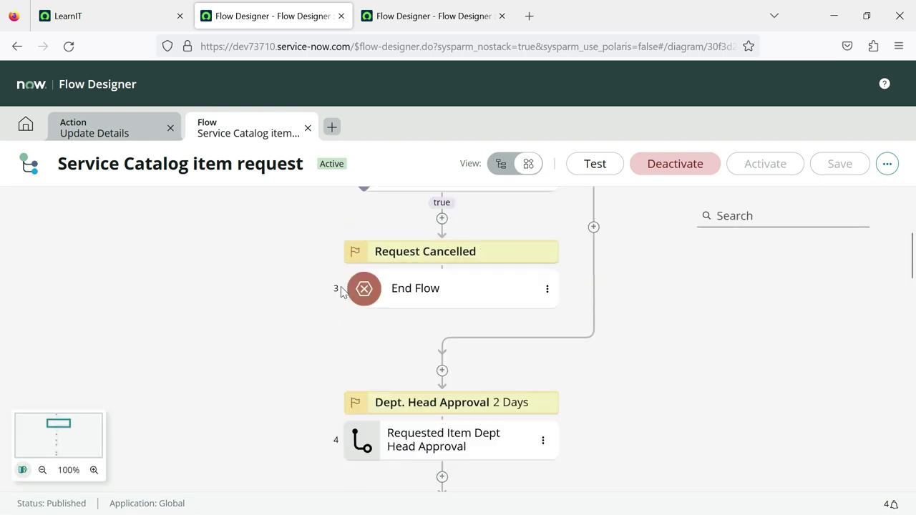
{"action": "scroll", "coordinate": [345, 329], "scroll_direction": "down", "scroll_amount": 3}
{"action": "scroll", "coordinate": [385, 367], "scroll_direction": "up", "scroll_amount": 5}
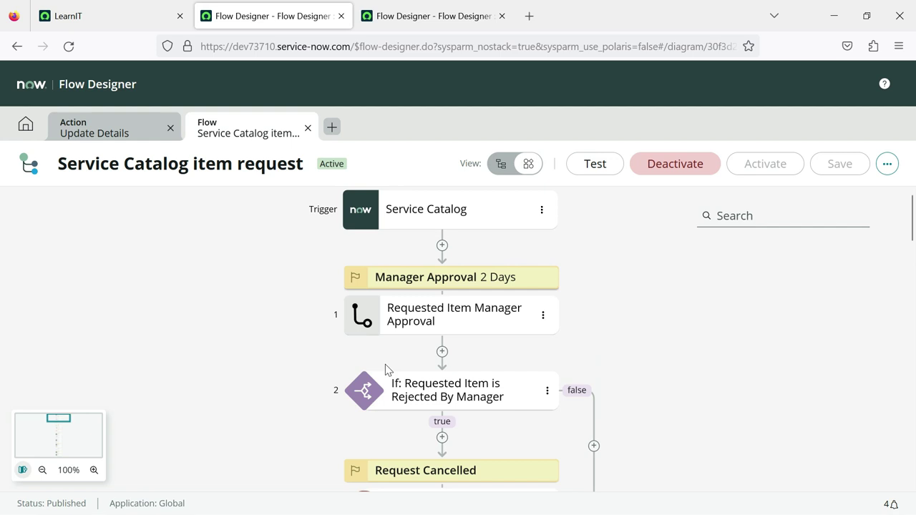
{"action": "scroll", "coordinate": [384, 367], "scroll_direction": "down", "scroll_amount": 5}
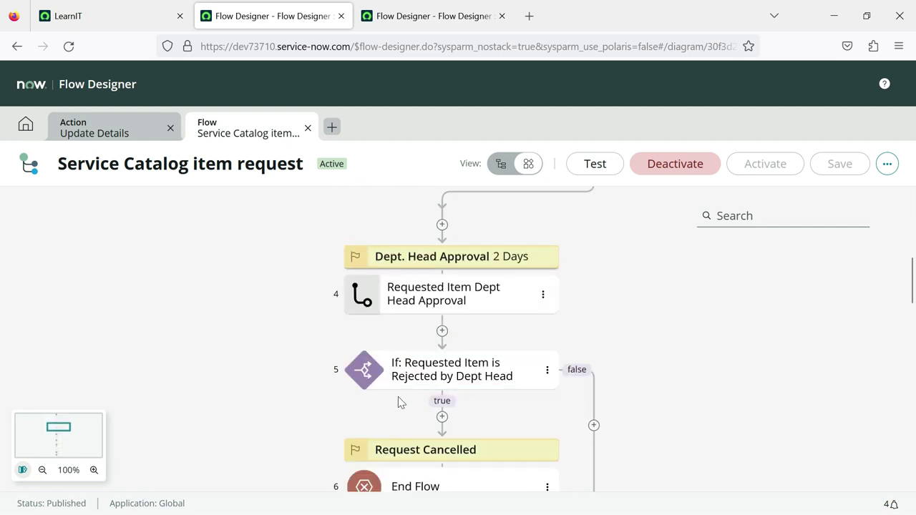
{"action": "scroll", "coordinate": [415, 394], "scroll_direction": "up", "scroll_amount": 5}
{"action": "scroll", "coordinate": [547, 408], "scroll_direction": "down", "scroll_amount": 1}
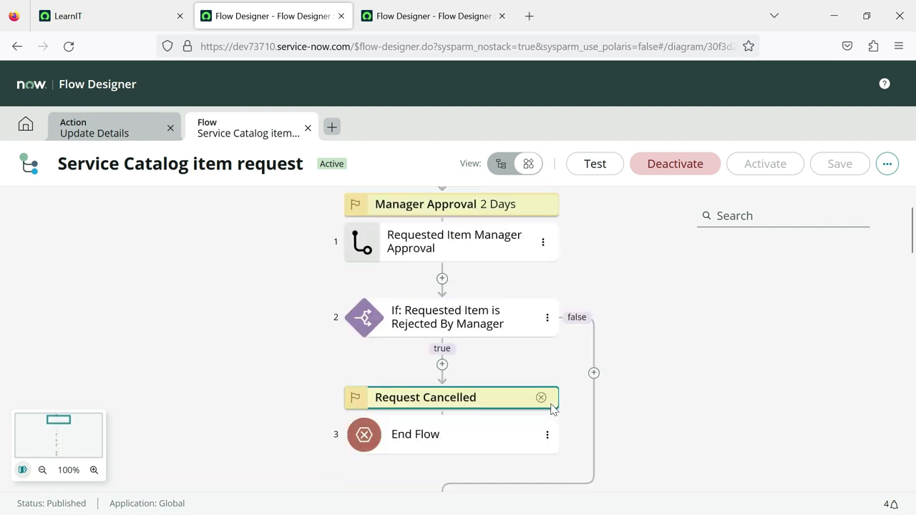
Step: Check which element types can be added at the insertion points around Requested Item Manager Approval, without adding any
{"action": "left_click", "coordinate": [442, 278]}
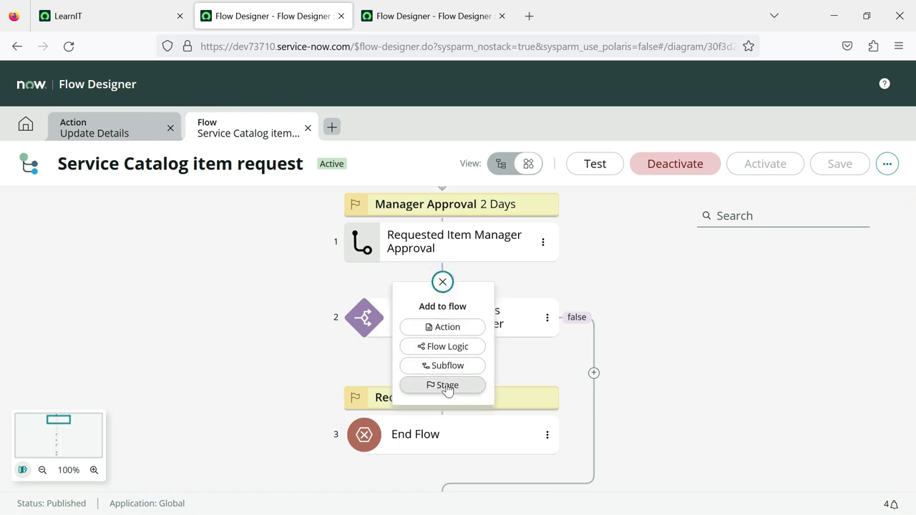
{"action": "left_click", "coordinate": [610, 286]}
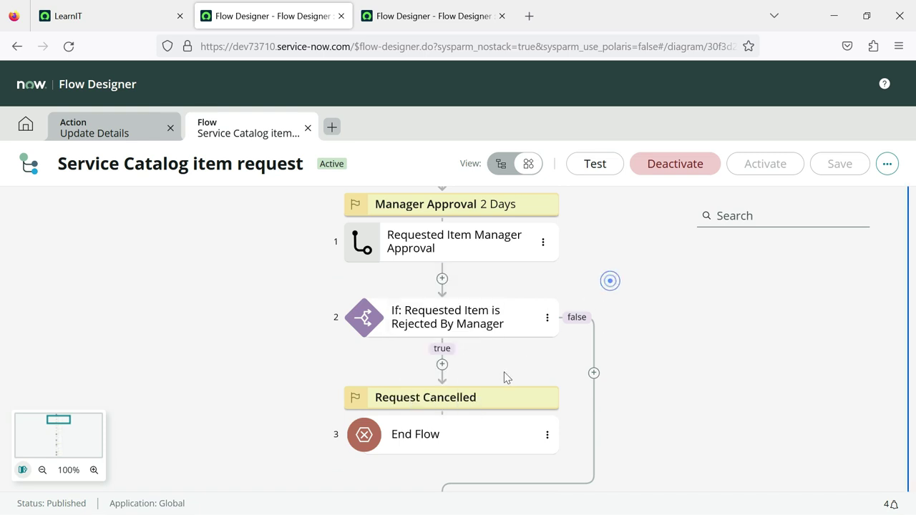
{"action": "left_click", "coordinate": [442, 366]}
{"action": "scroll", "coordinate": [504, 304], "scroll_direction": "up", "scroll_amount": 2}
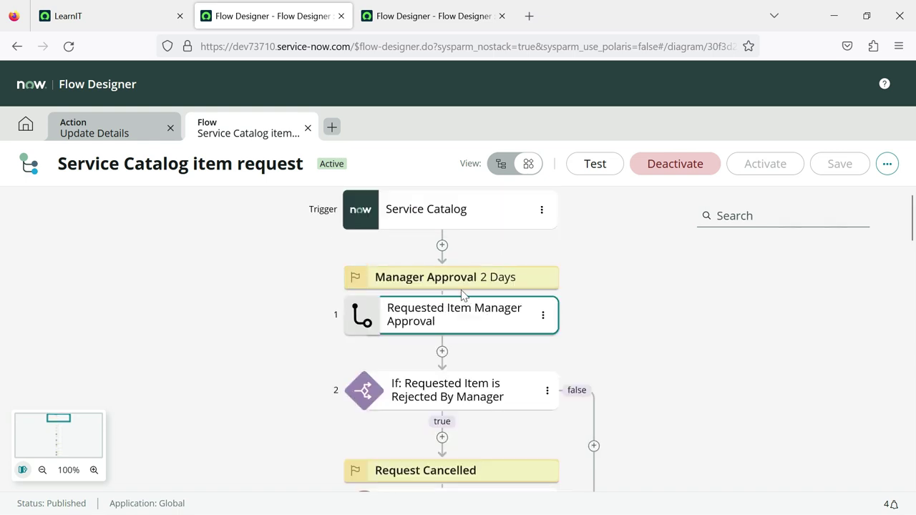
{"action": "left_click", "coordinate": [441, 247]}
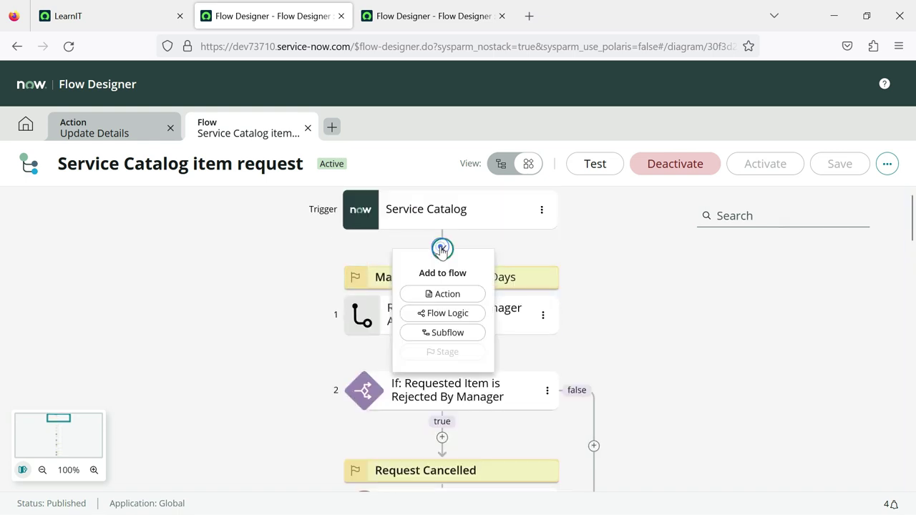
{"action": "left_click", "coordinate": [585, 339]}
Step: View the stages available for insertion after Requested Item Manager Approval and dismiss the list without choosing one
{"action": "left_click", "coordinate": [442, 354]}
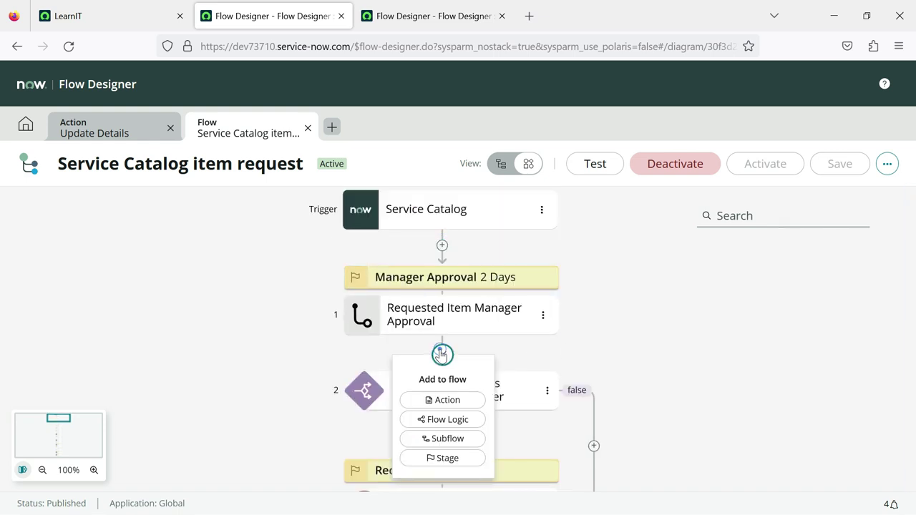
{"action": "left_click", "coordinate": [436, 458]}
{"action": "left_click", "coordinate": [397, 434]}
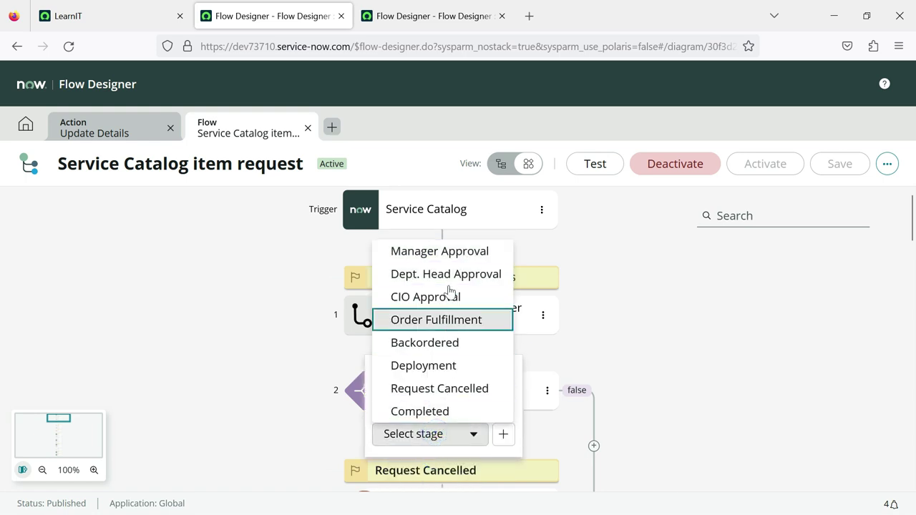
{"action": "left_click", "coordinate": [637, 346]}
{"action": "scroll", "coordinate": [636, 346], "scroll_direction": "down", "scroll_amount": 2}
{"action": "left_click", "coordinate": [442, 438]}
{"action": "left_click", "coordinate": [442, 438]}
{"action": "scroll", "coordinate": [649, 395], "scroll_direction": "up", "scroll_amount": 2}
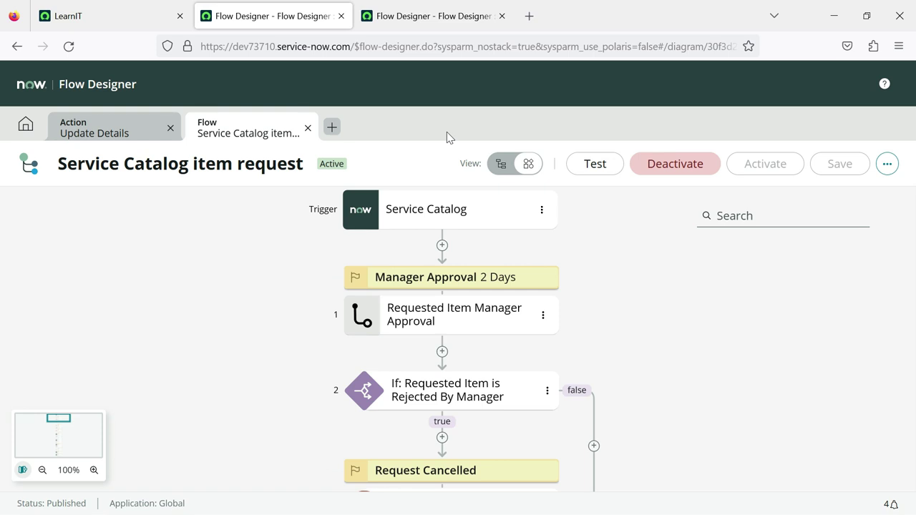
Step: Close the Service Catalog item request flow and the Update Details action
{"action": "left_click", "coordinate": [308, 129]}
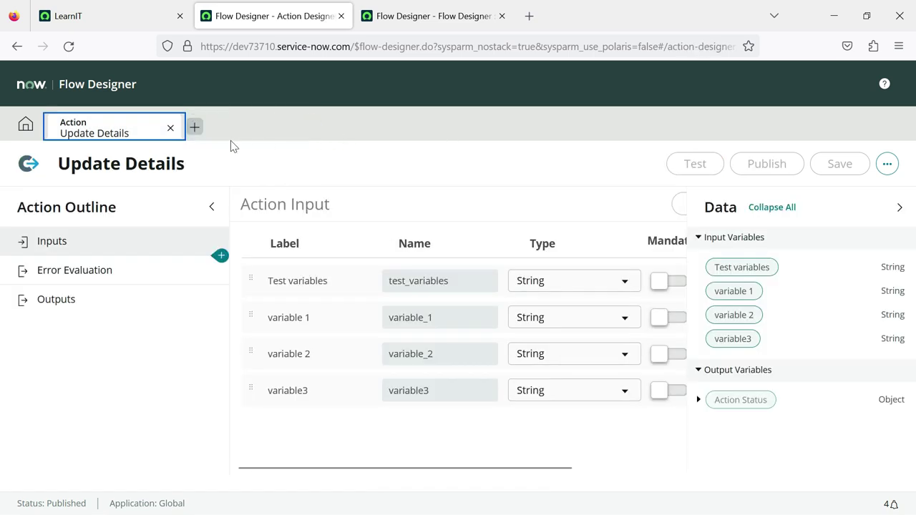
{"action": "left_click", "coordinate": [170, 128]}
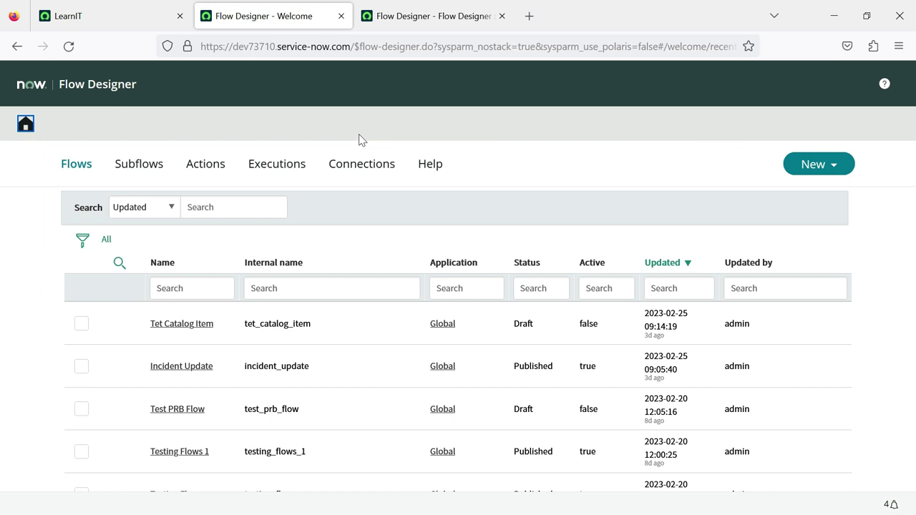
Step: Switch to the LearnIT browser page, filter the navigator by "flow" and open the Flow Administration Settings list
{"action": "left_click", "coordinate": [395, 8]}
{"action": "left_click", "coordinate": [280, 9]}
{"action": "left_click", "coordinate": [122, 6]}
{"action": "left_click", "coordinate": [100, 118]}
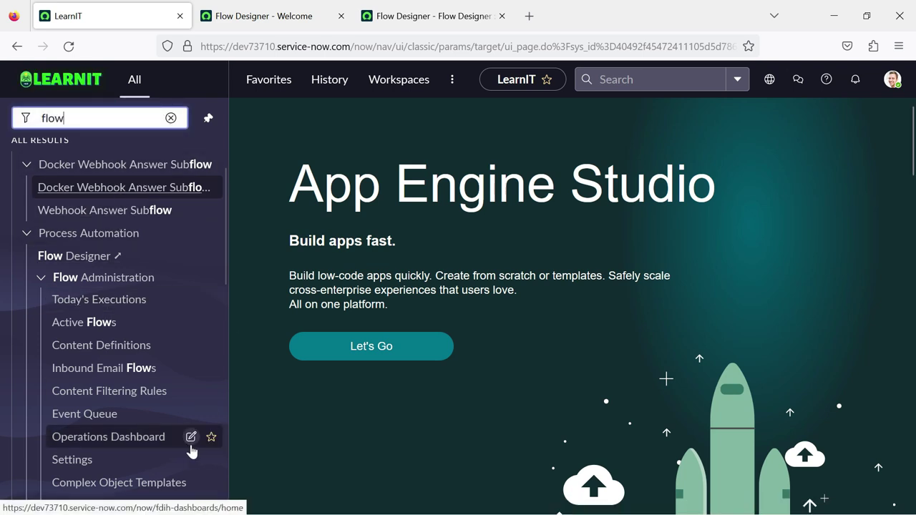
{"action": "scroll", "coordinate": [190, 445], "scroll_direction": "down", "scroll_amount": 1}
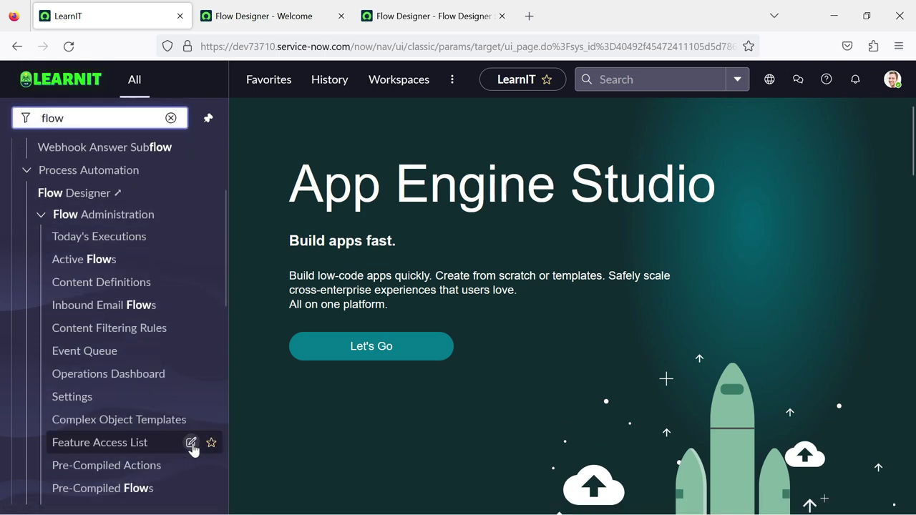
{"action": "left_click", "coordinate": [83, 399]}
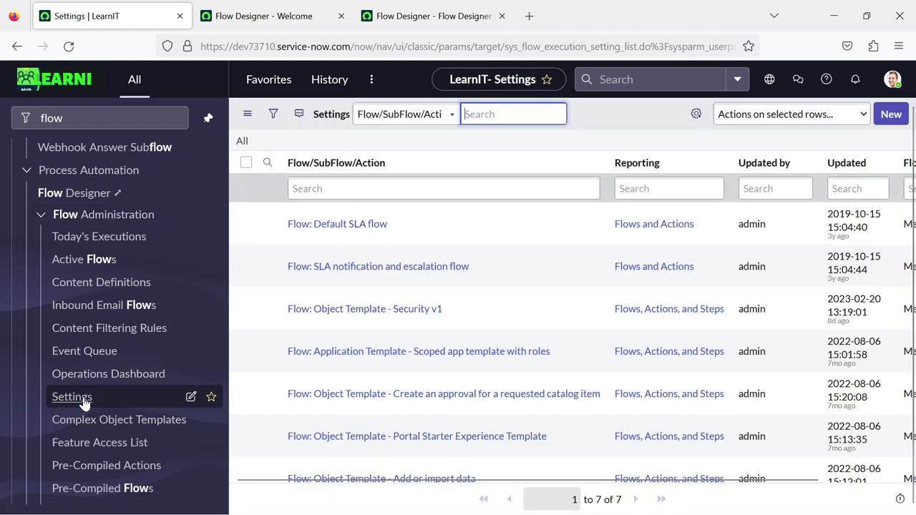
Step: Examine the flow entries and their reporting levels in the Settings list
{"action": "scroll", "coordinate": [489, 287], "scroll_direction": "down", "scroll_amount": 1}
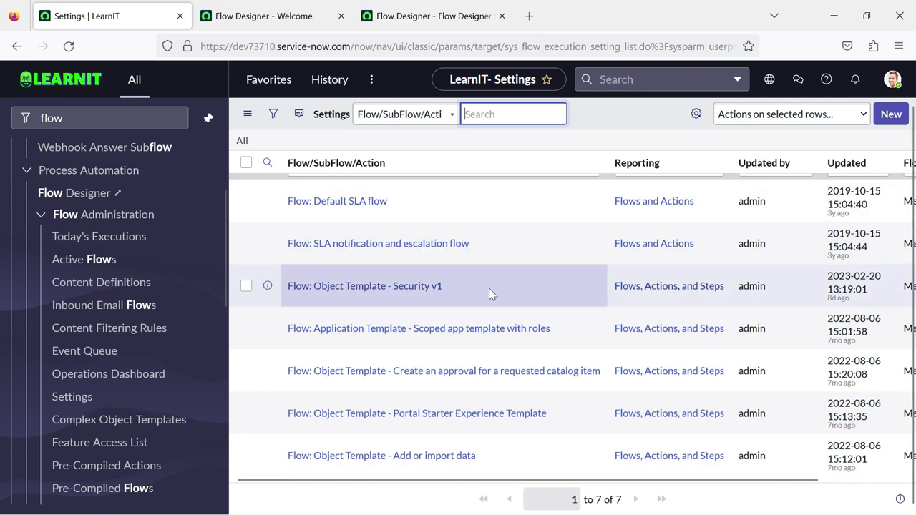
{"action": "scroll", "coordinate": [478, 314], "scroll_direction": "down", "scroll_amount": 1}
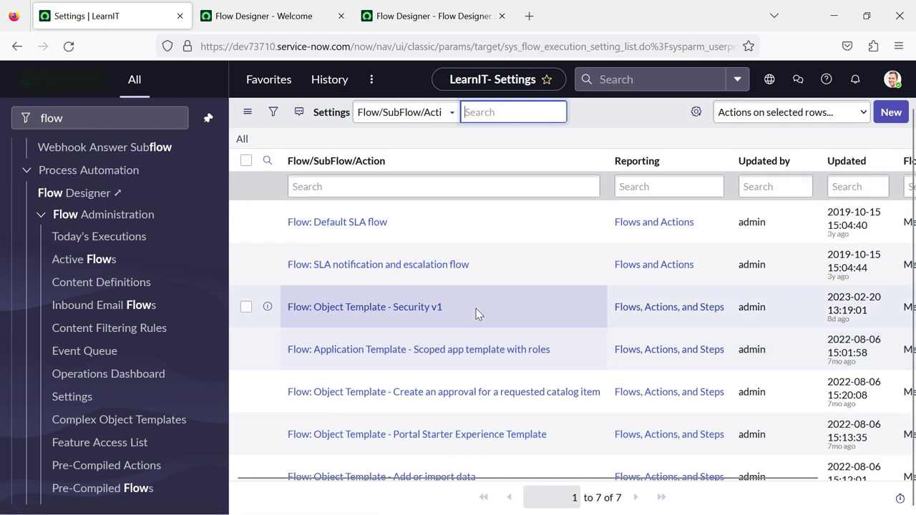
{"action": "scroll", "coordinate": [478, 315], "scroll_direction": "up", "scroll_amount": 2}
{"action": "scroll", "coordinate": [476, 308], "scroll_direction": "down", "scroll_amount": 2}
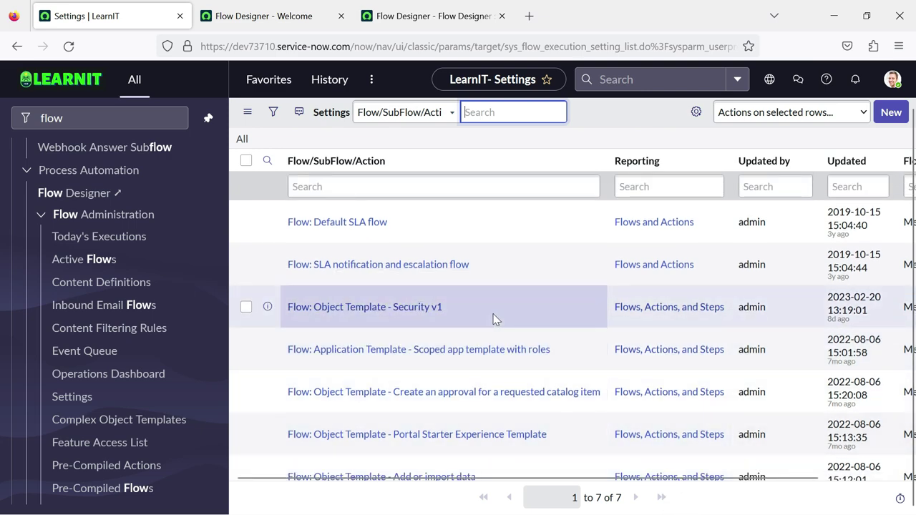
{"action": "scroll", "coordinate": [126, 288], "scroll_direction": "up", "scroll_amount": 3}
{"action": "scroll", "coordinate": [184, 316], "scroll_direction": "down", "scroll_amount": 3}
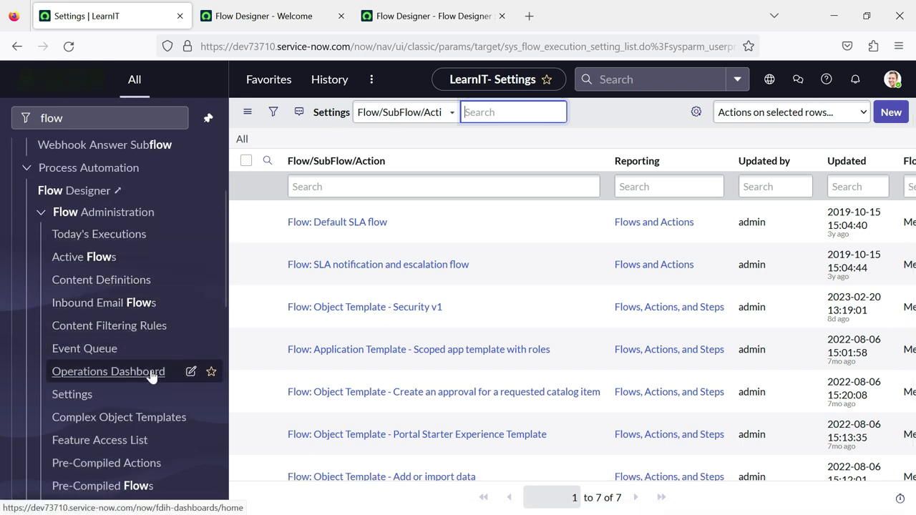
Step: Open the Flow Designer Properties page and return to the Flow Administration Settings list
{"action": "scroll", "coordinate": [150, 375], "scroll_direction": "down", "scroll_amount": 4}
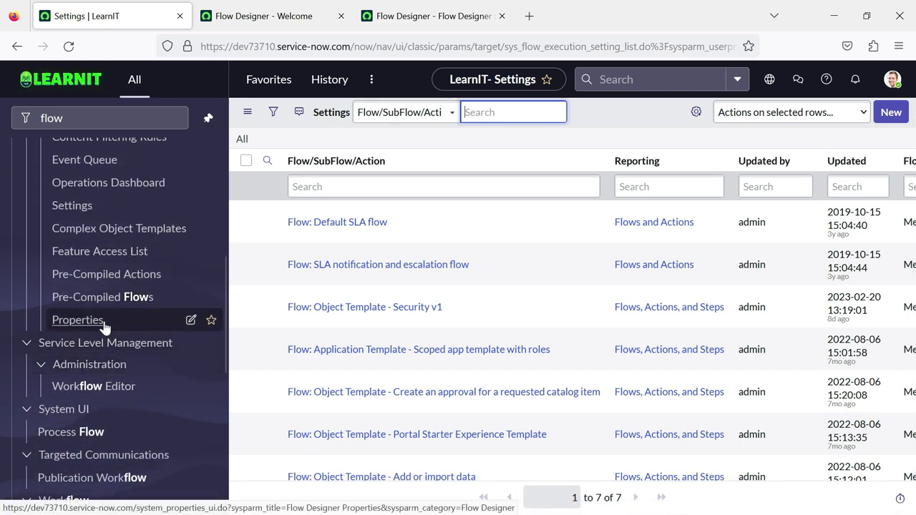
{"action": "left_click", "coordinate": [105, 323]}
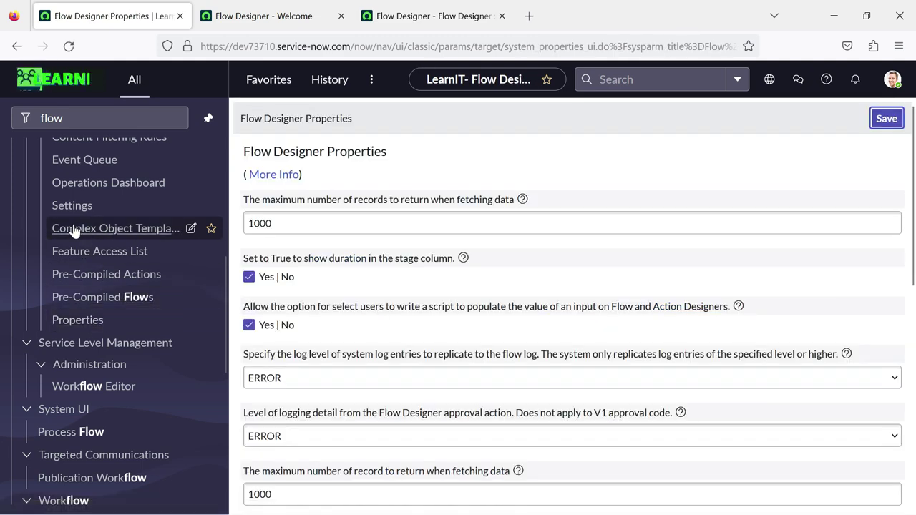
{"action": "left_click", "coordinate": [69, 206]}
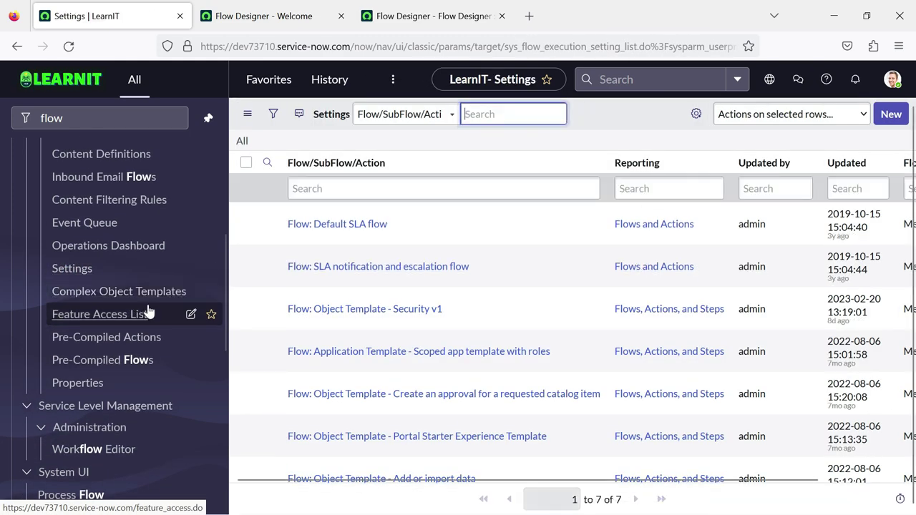
{"action": "scroll", "coordinate": [148, 310], "scroll_direction": "up", "scroll_amount": 2}
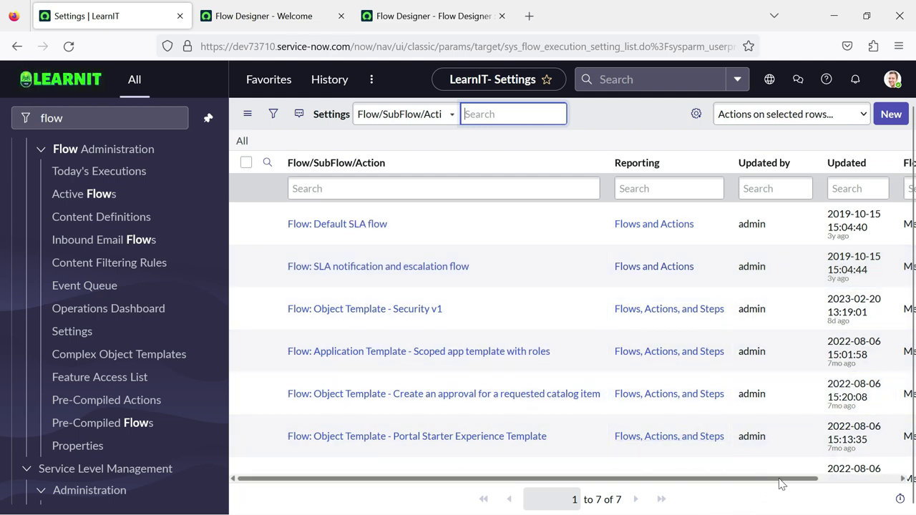
Step: View the Flow Priority choices for Flow: Default SLA flow and cancel the edit without changing the priority
{"action": "scroll", "coordinate": [806, 483], "scroll_direction": "right", "scroll_amount": 2}
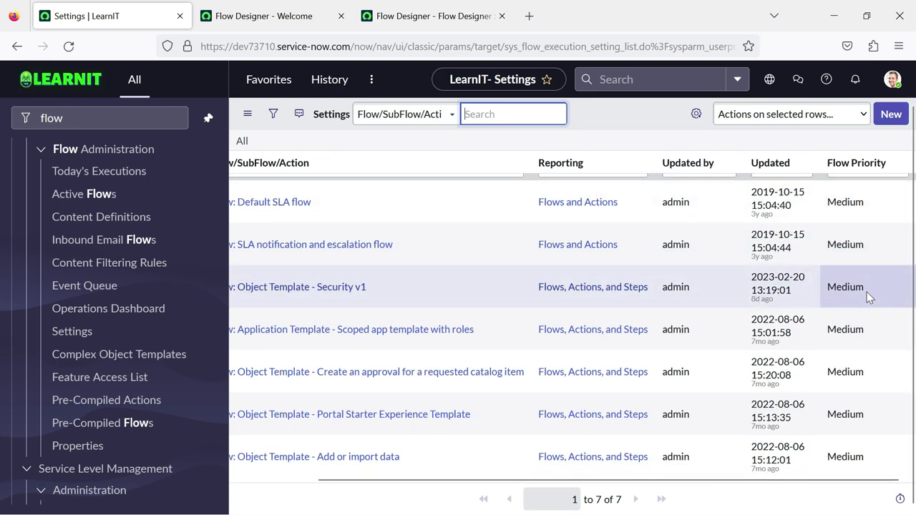
{"action": "left_click_drag", "start_coordinate": [535, 484], "coordinate": [401, 486]}
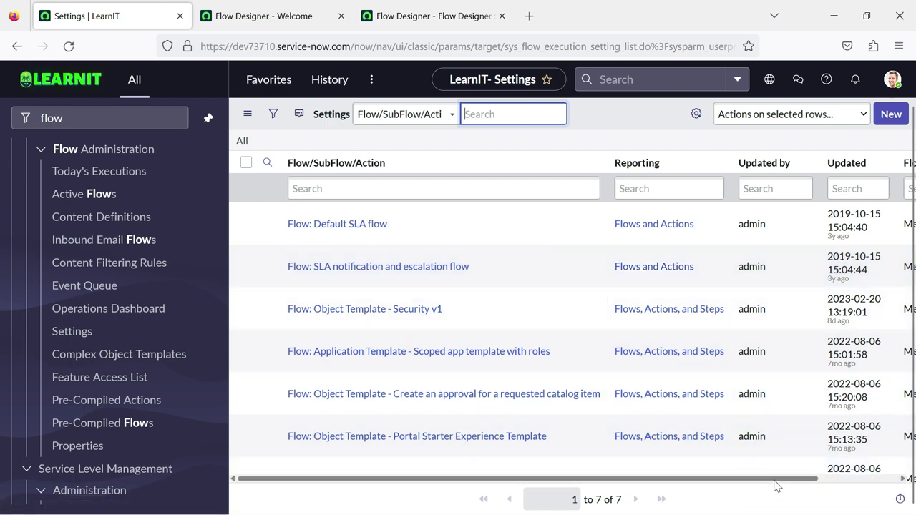
{"action": "left_click_drag", "start_coordinate": [773, 479], "coordinate": [873, 485]}
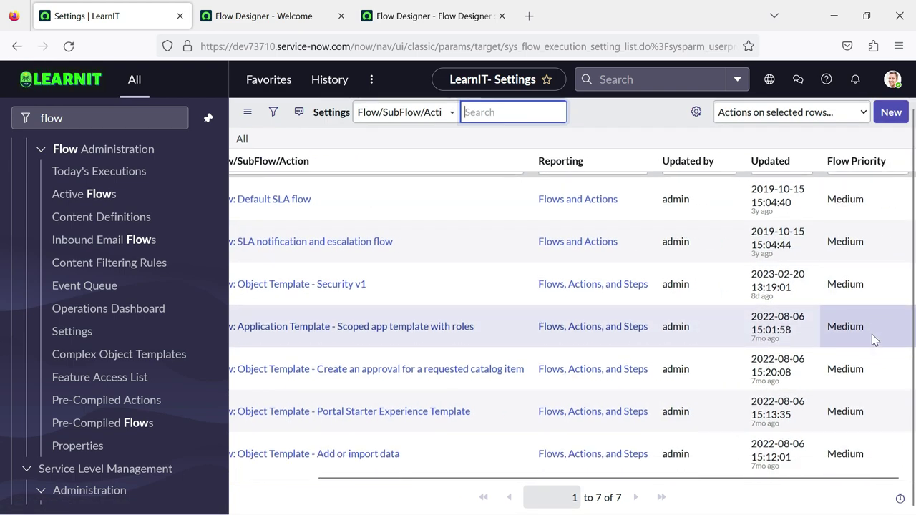
{"action": "left_click", "coordinate": [874, 224]}
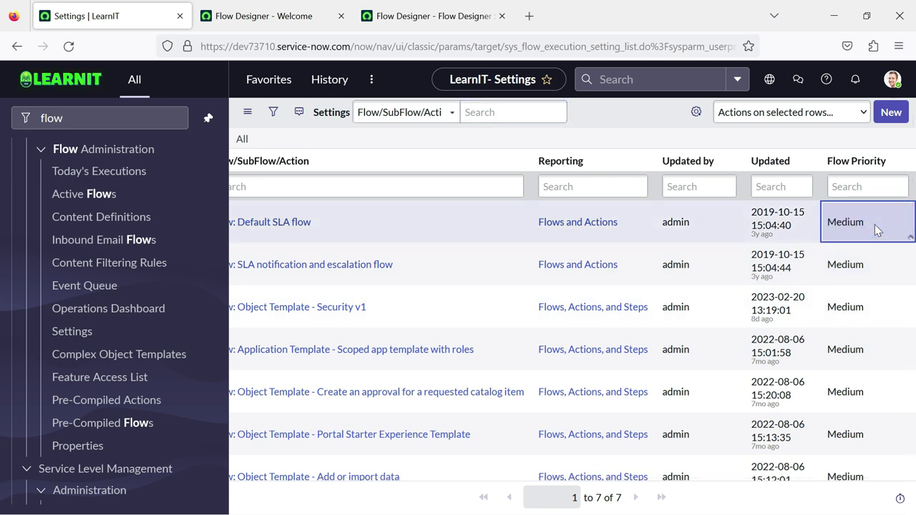
{"action": "double_click", "coordinate": [874, 224]}
{"action": "left_click", "coordinate": [817, 218]}
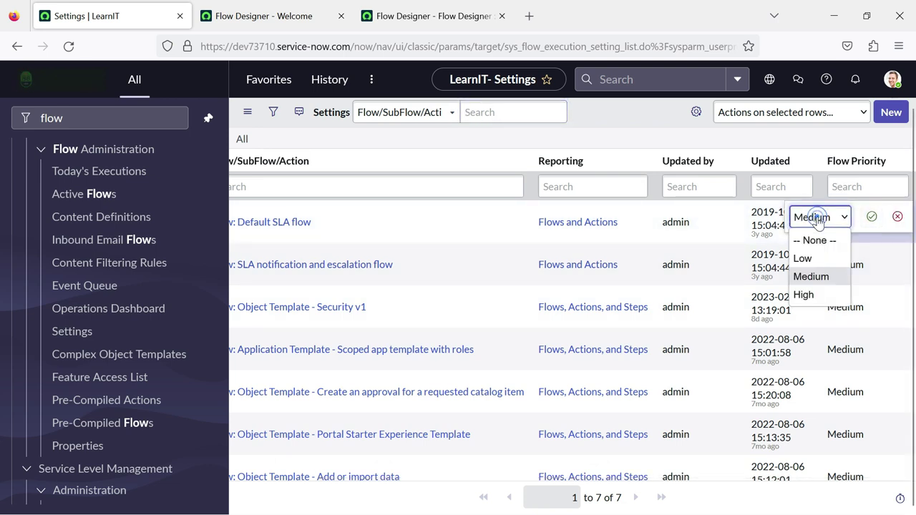
{"action": "left_click", "coordinate": [818, 217]}
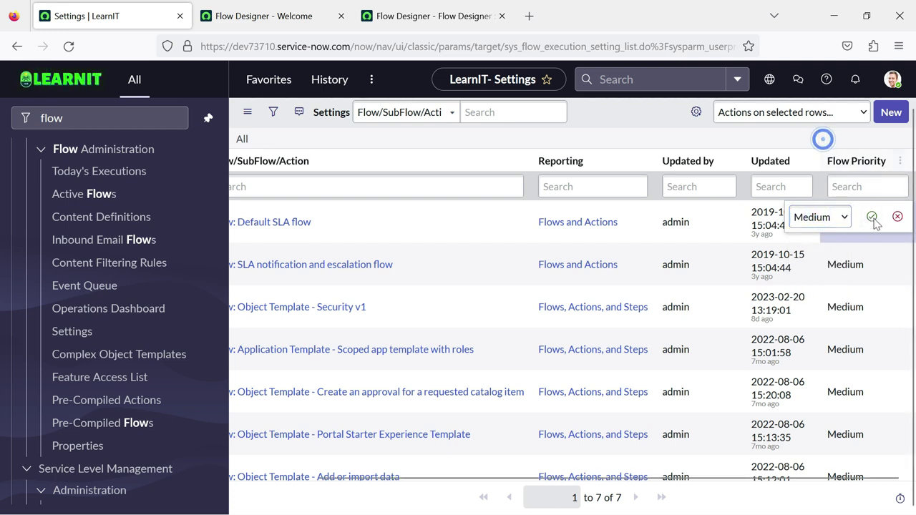
{"action": "left_click", "coordinate": [897, 216]}
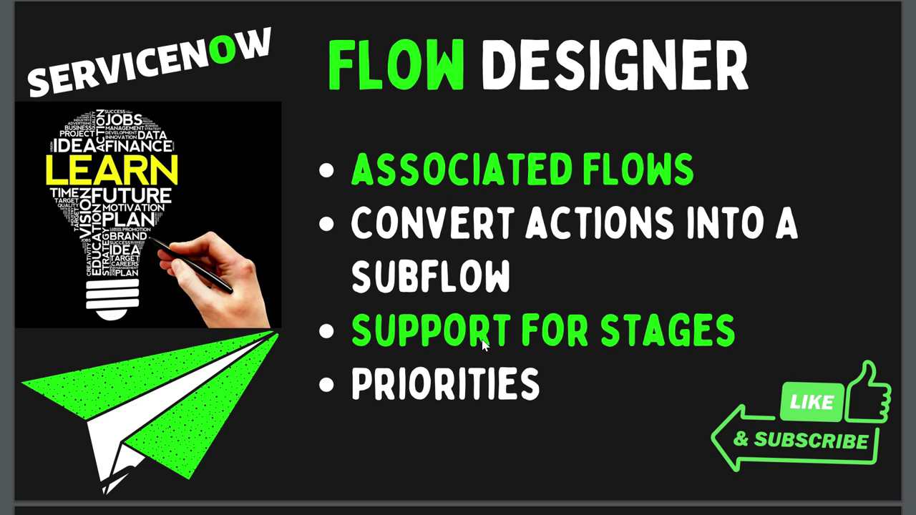
{"action": "left_click", "coordinate": [483, 345]}
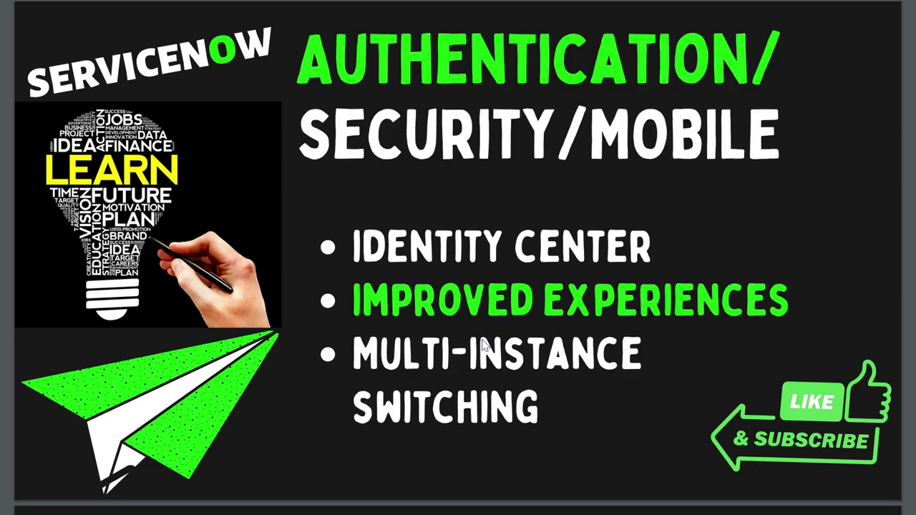
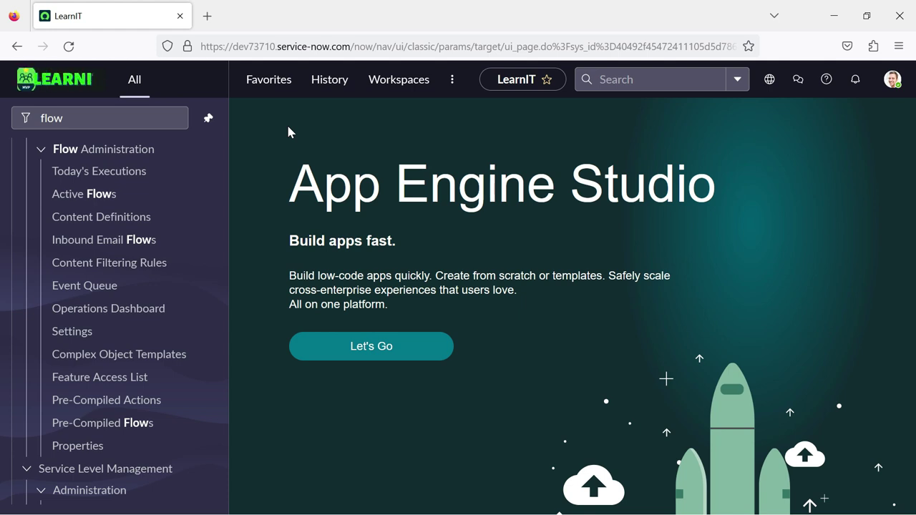
Step: Filter the navigator by "plugin", open the Plugins page under System Definition and dismiss the redirect notice
{"action": "left_click", "coordinate": [86, 118]}
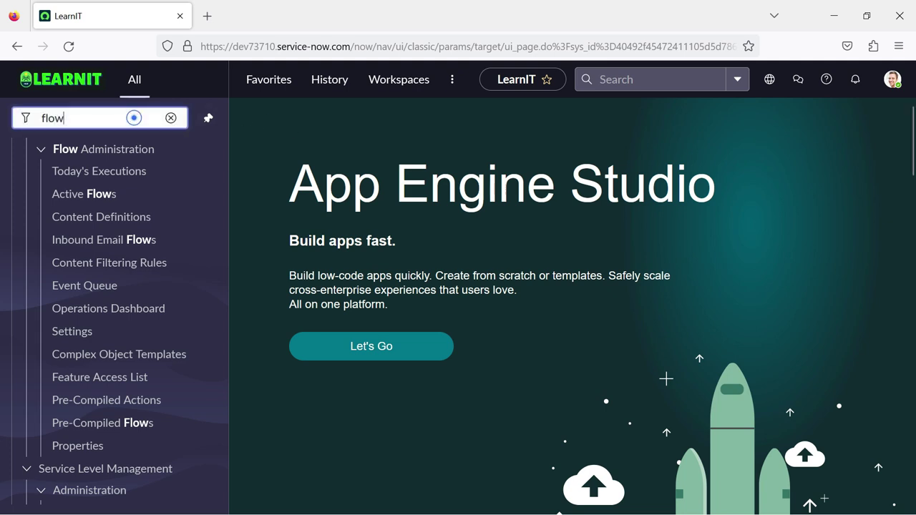
{"action": "type", "text": "plugin"}
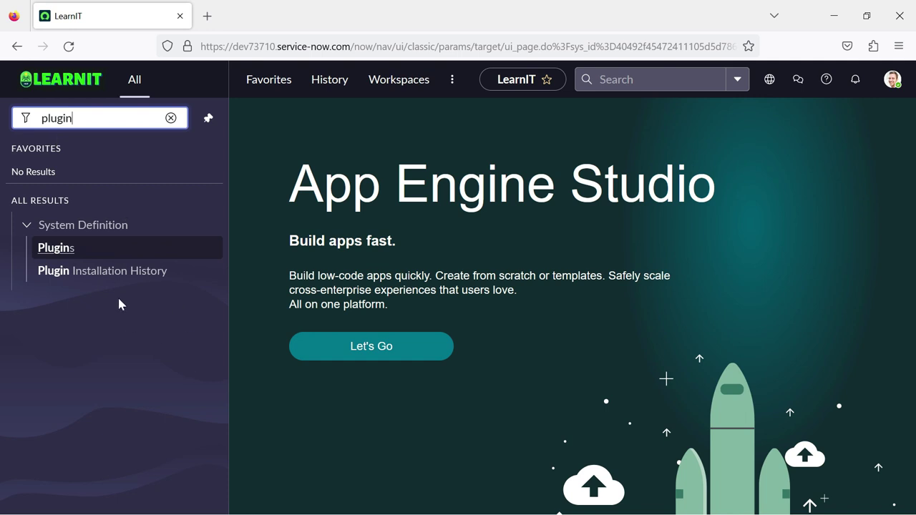
{"action": "left_click", "coordinate": [54, 254]}
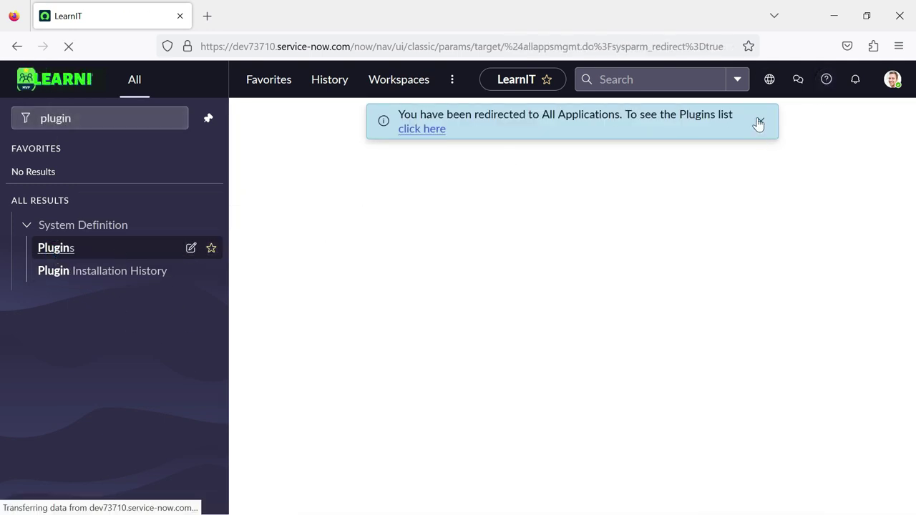
{"action": "left_click", "coordinate": [759, 123]}
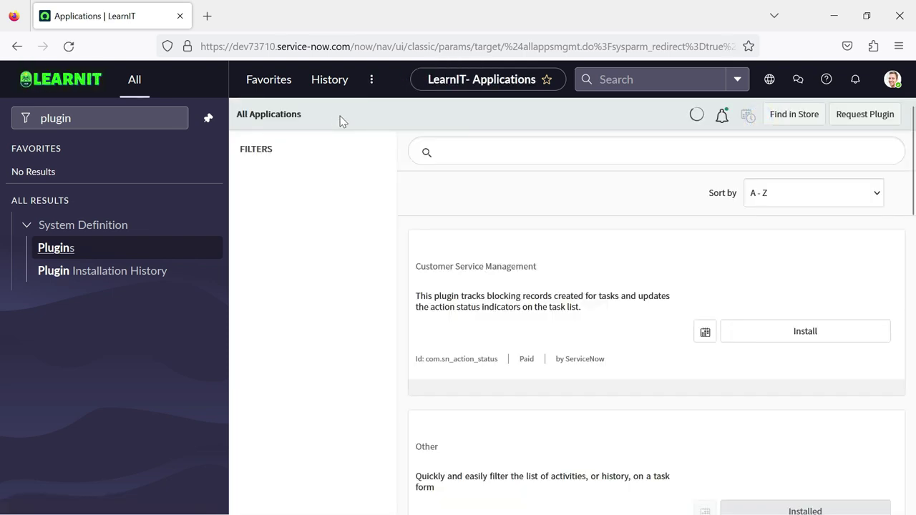
Step: Search All Applications for "identity center" and check the Identity Center plugin entry
{"action": "left_click", "coordinate": [468, 151]}
{"action": "type", "text": "identity center"}
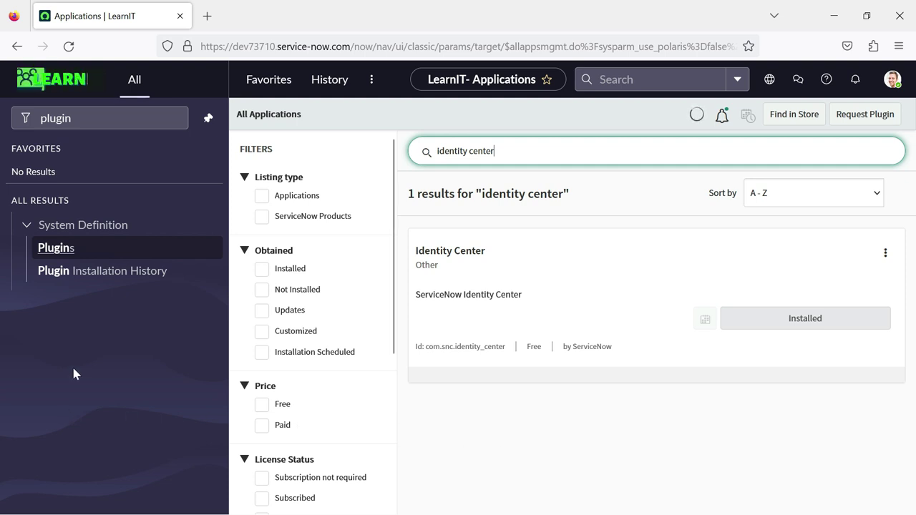
{"action": "scroll", "coordinate": [394, 399], "scroll_direction": "down", "scroll_amount": 5}
{"action": "scroll", "coordinate": [394, 393], "scroll_direction": "up", "scroll_amount": 5}
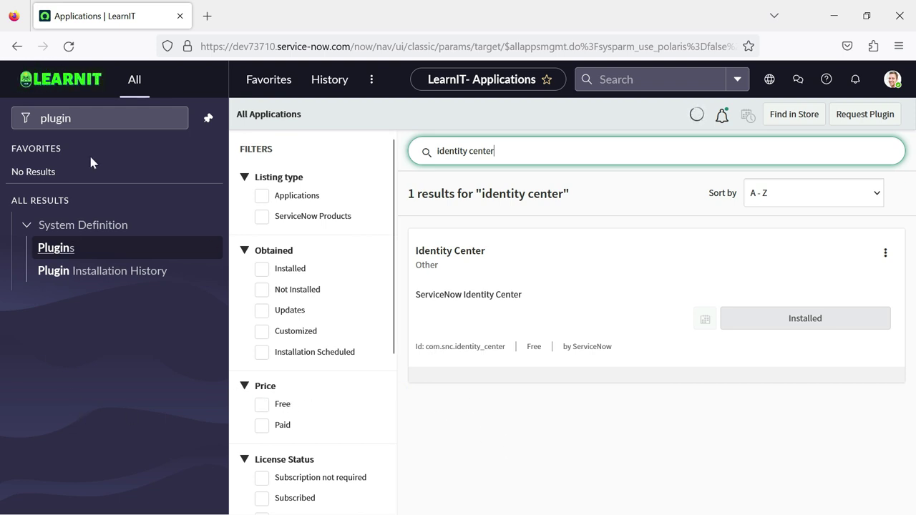
Step: Clear the navigator filter, return to the home page and open Identity Center from the signed-in user's profile
{"action": "left_click", "coordinate": [57, 118]}
{"action": "key", "text": "BackSpace"}
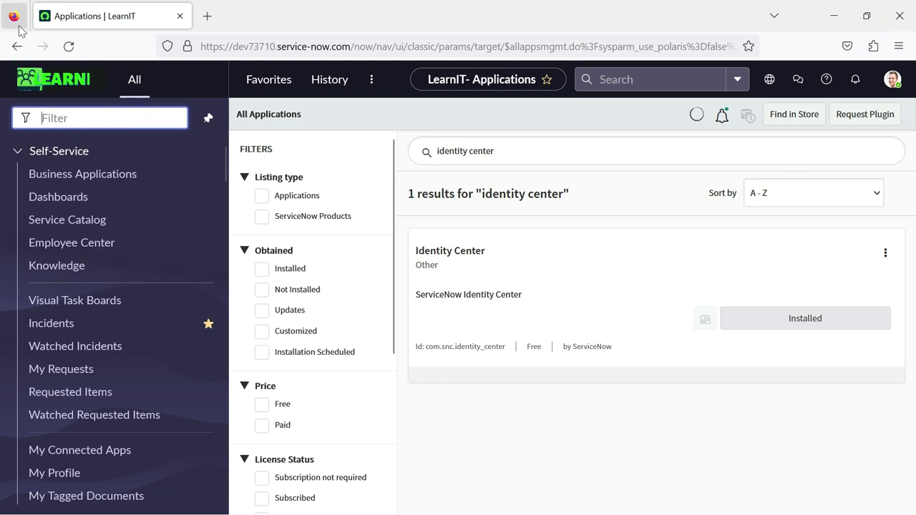
{"action": "left_click", "coordinate": [71, 84]}
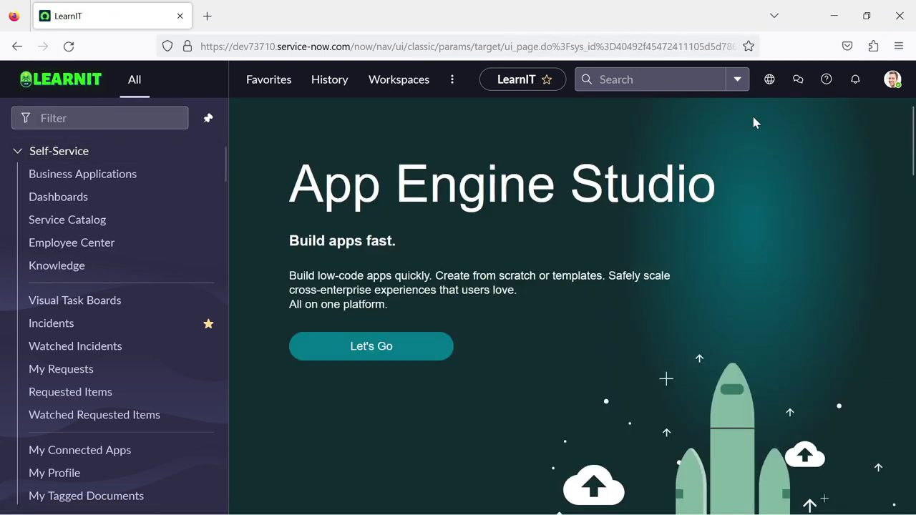
{"action": "left_click", "coordinate": [890, 81]}
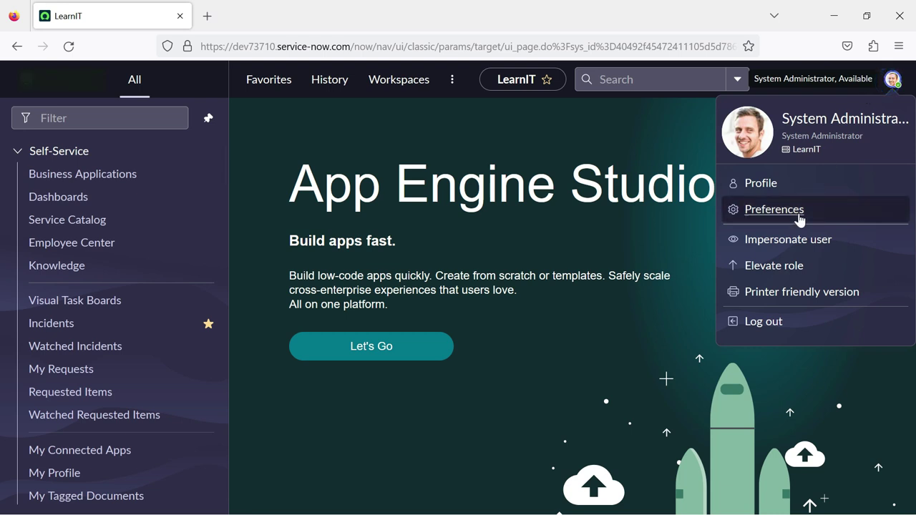
{"action": "left_click", "coordinate": [755, 185]}
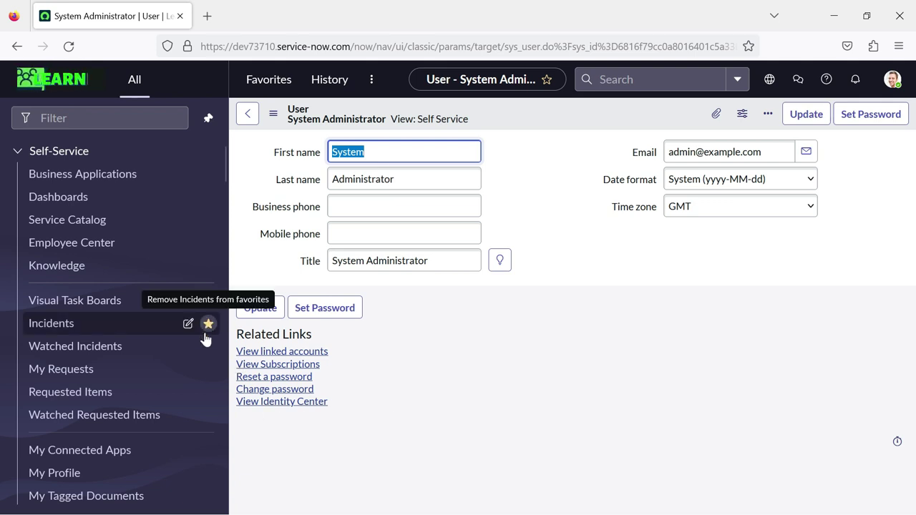
{"action": "left_click", "coordinate": [267, 403]}
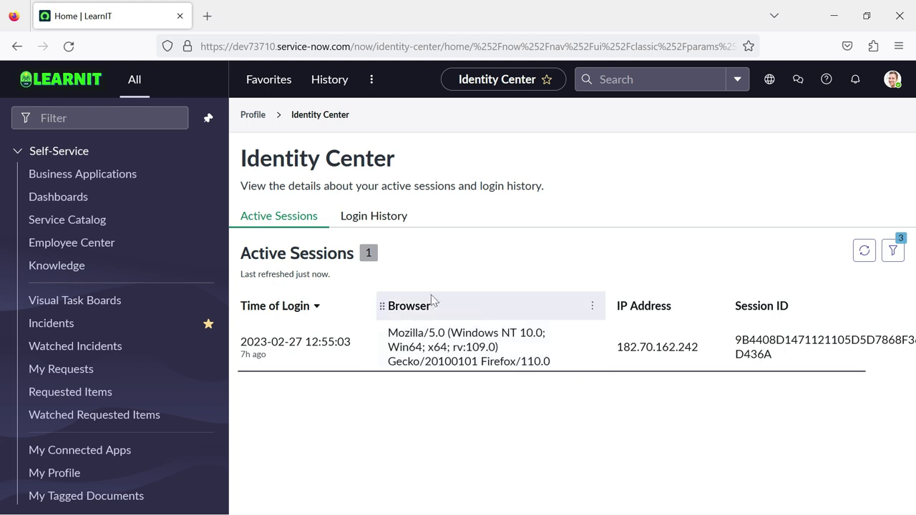
Step: Examine the Active Sessions and Login History lists in Identity Center, including the browser, IP address and session ID columns
{"action": "left_click", "coordinate": [380, 216]}
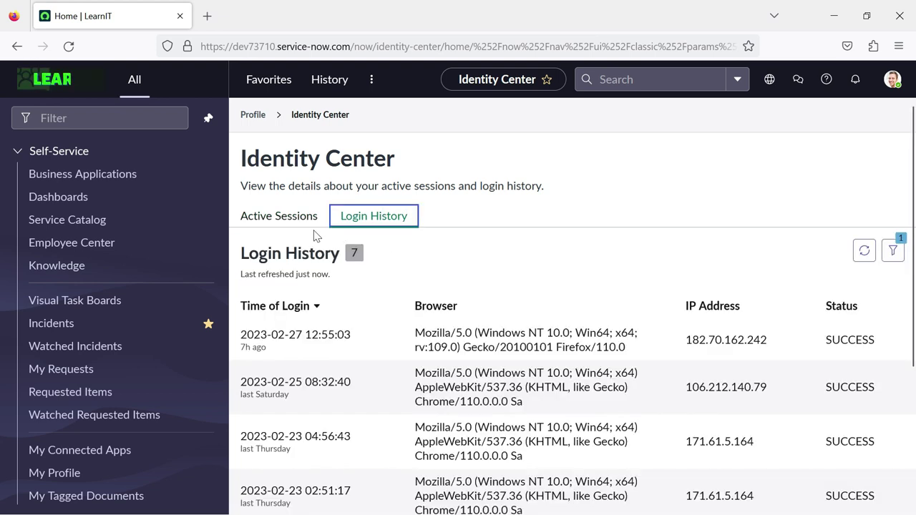
{"action": "left_click", "coordinate": [281, 223]}
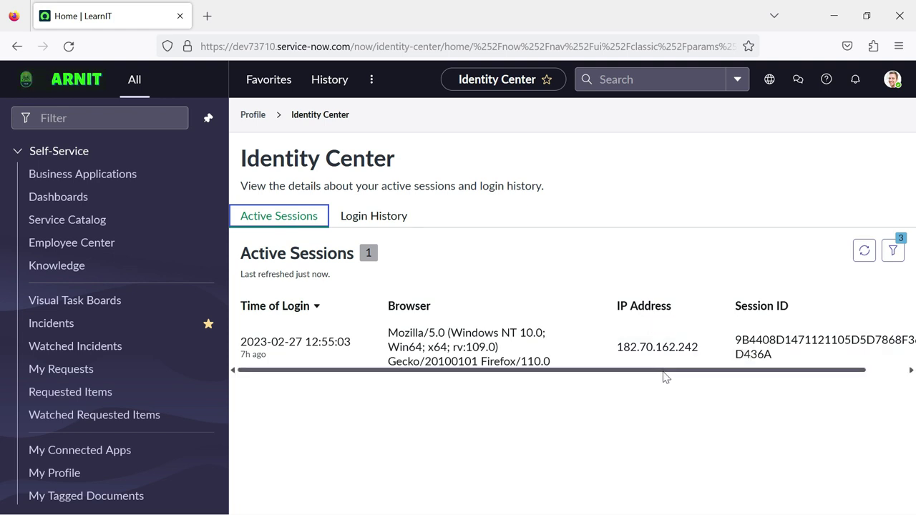
{"action": "left_click_drag", "start_coordinate": [648, 370], "coordinate": [683, 370]}
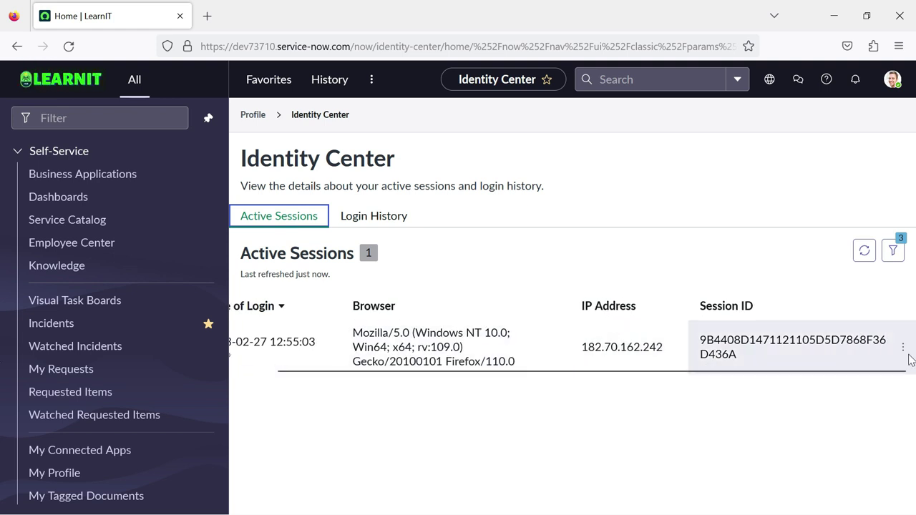
{"action": "left_click_drag", "start_coordinate": [300, 373], "coordinate": [262, 373]}
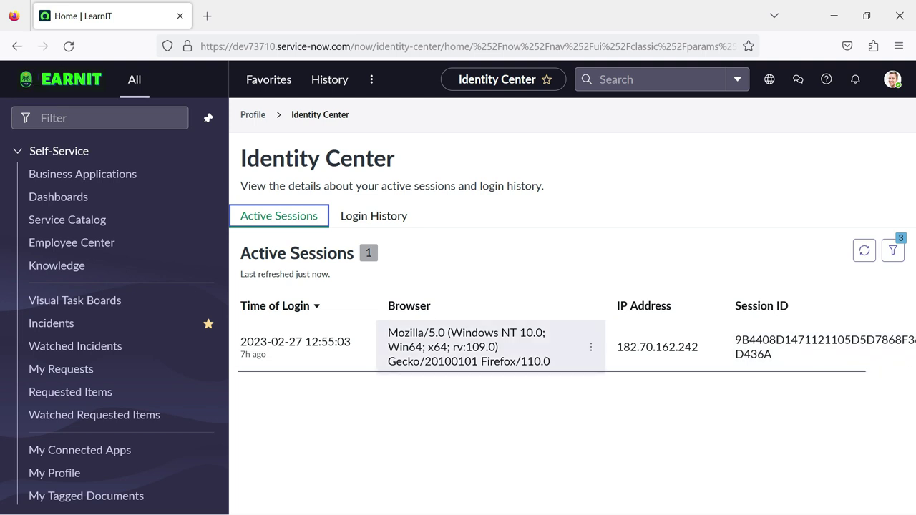
{"action": "left_click", "coordinate": [381, 217]}
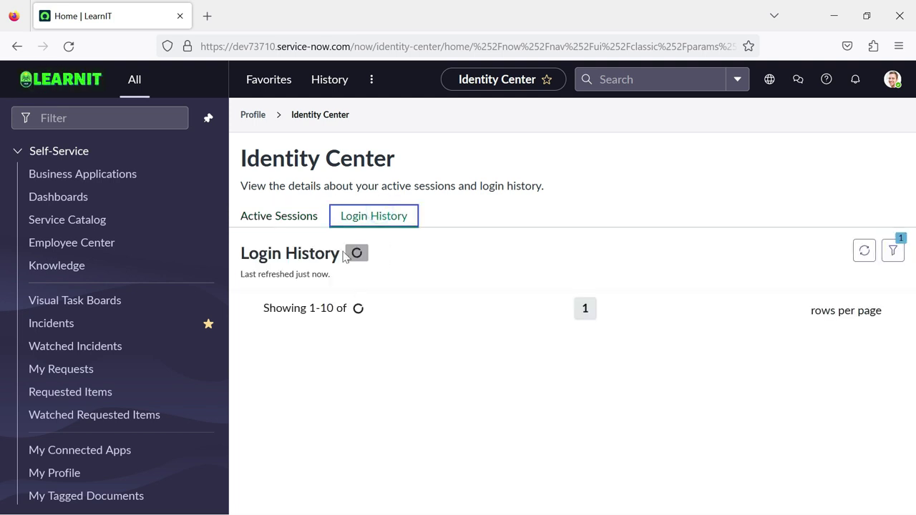
{"action": "left_click", "coordinate": [268, 224]}
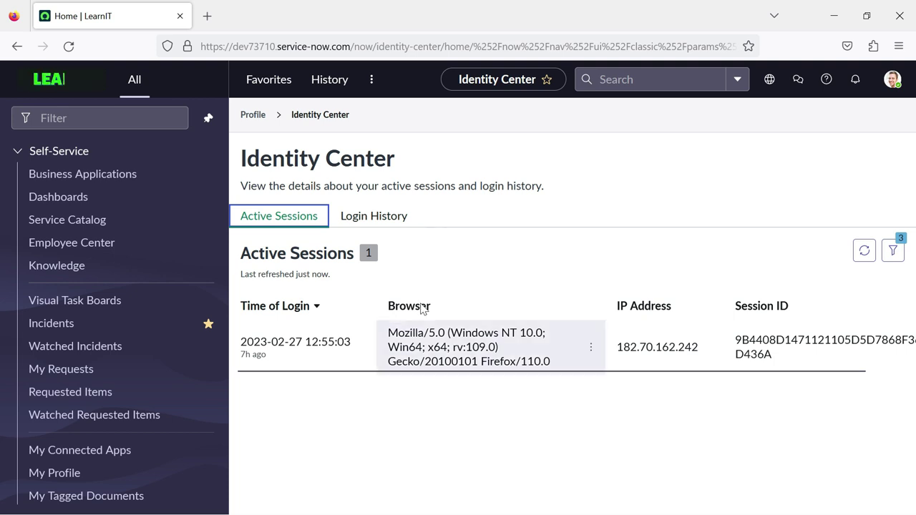
{"action": "left_click", "coordinate": [371, 220]}
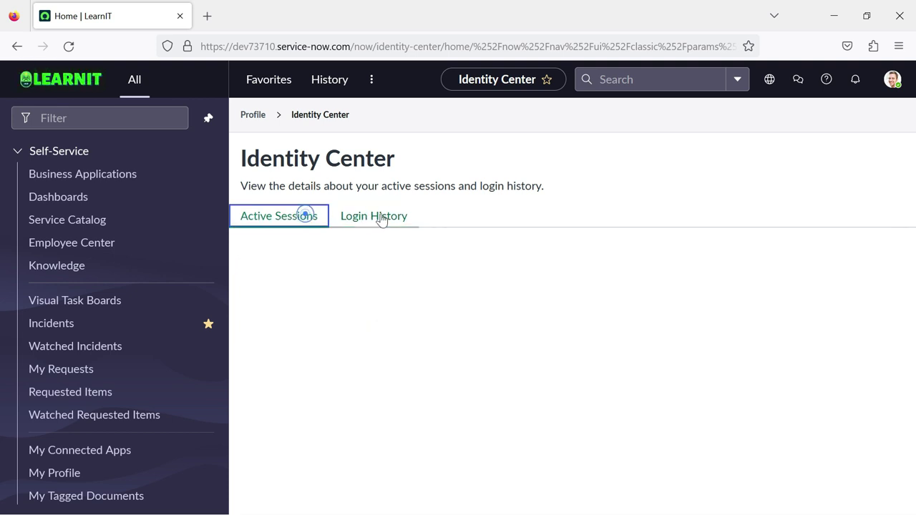
{"action": "left_click", "coordinate": [284, 208]}
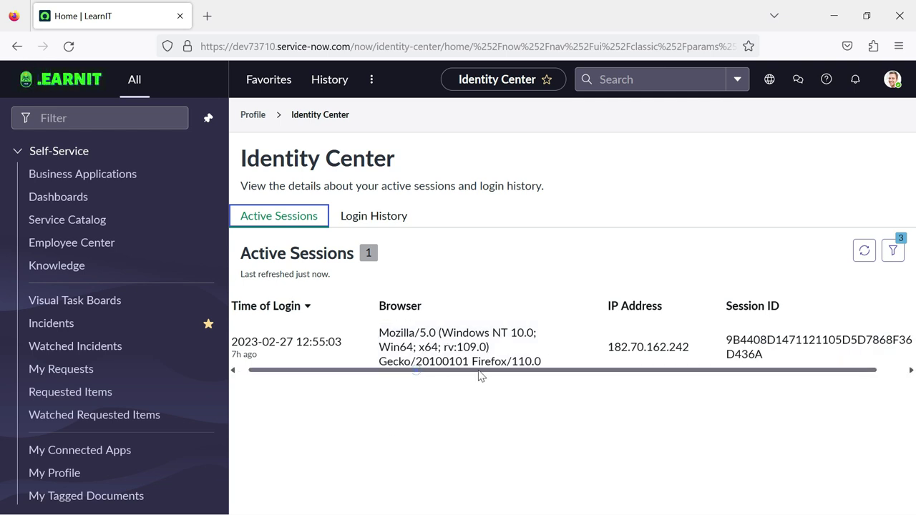
{"action": "scroll", "coordinate": [577, 379], "scroll_direction": "right", "scroll_amount": 2}
{"action": "scroll", "coordinate": [501, 343], "scroll_direction": "left", "scroll_amount": 2}
Step: Return to the home page, filter the navigator by "app engine" and open App Engine Studio
{"action": "left_click", "coordinate": [76, 84]}
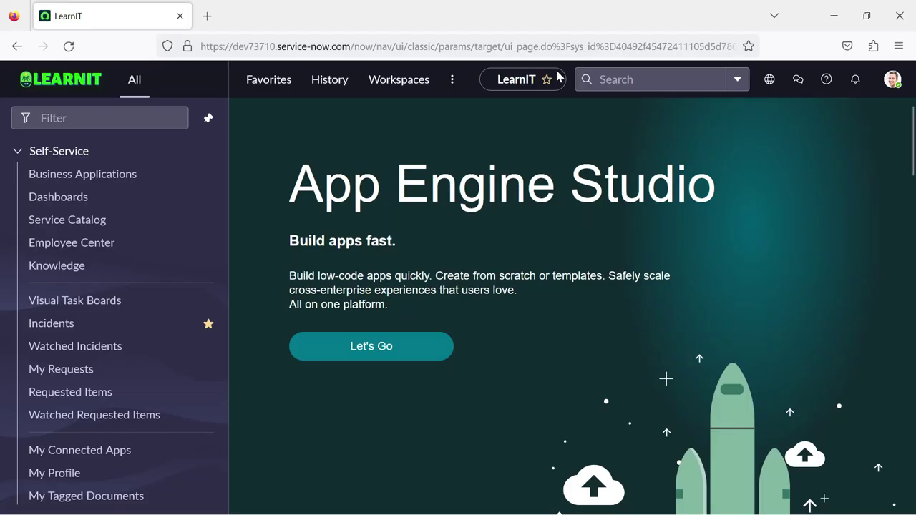
{"action": "left_click", "coordinate": [86, 117]}
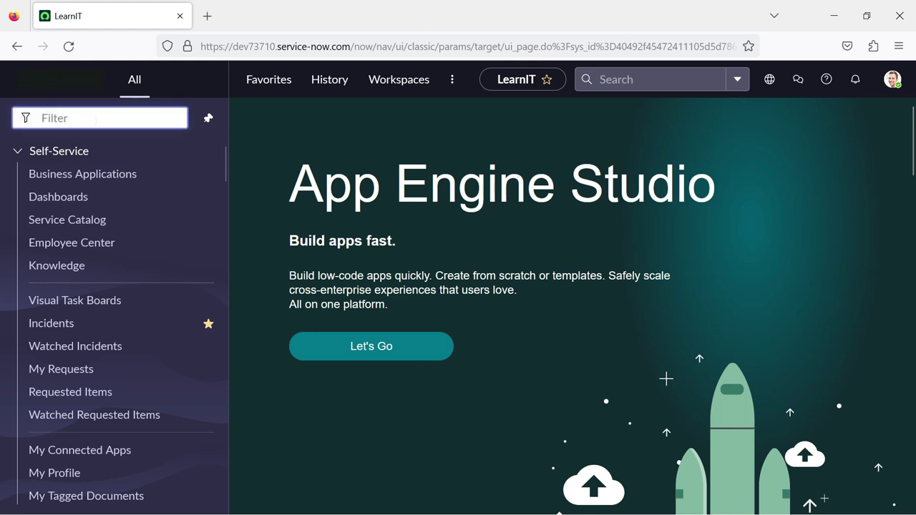
{"action": "type", "text": "app engine"}
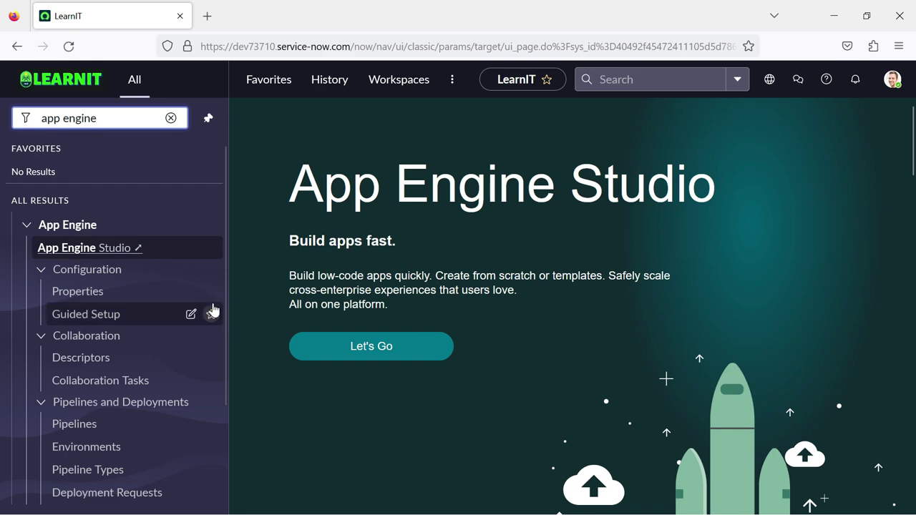
{"action": "left_click", "coordinate": [107, 249]}
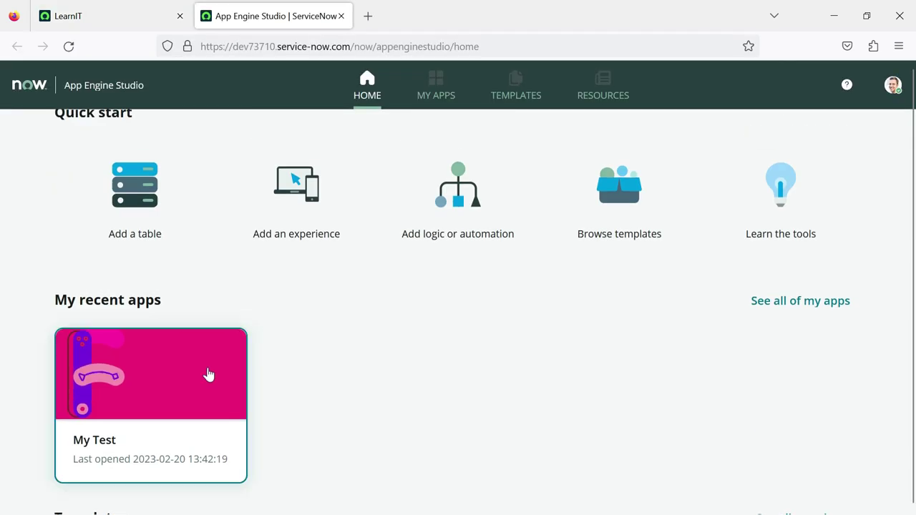
Step: Open the My Test app and its My Hello Data Mapping data import, checking how the app sidebar changes between App Home and the import
{"action": "left_click", "coordinate": [156, 385]}
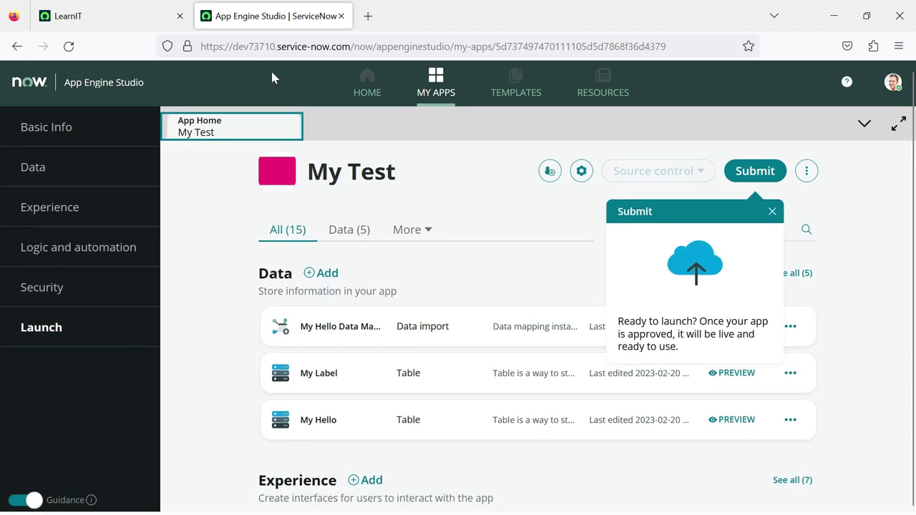
{"action": "left_click", "coordinate": [406, 328]}
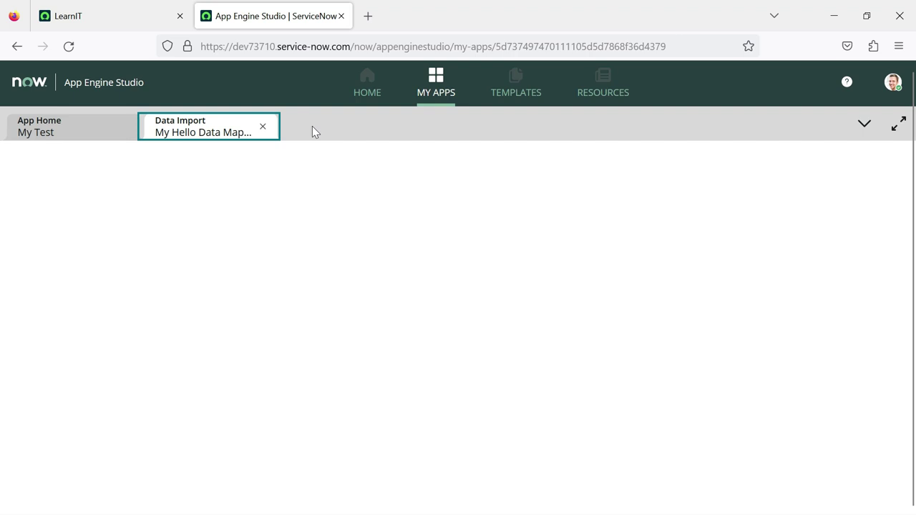
{"action": "left_click", "coordinate": [65, 133]}
{"action": "left_click", "coordinate": [336, 124]}
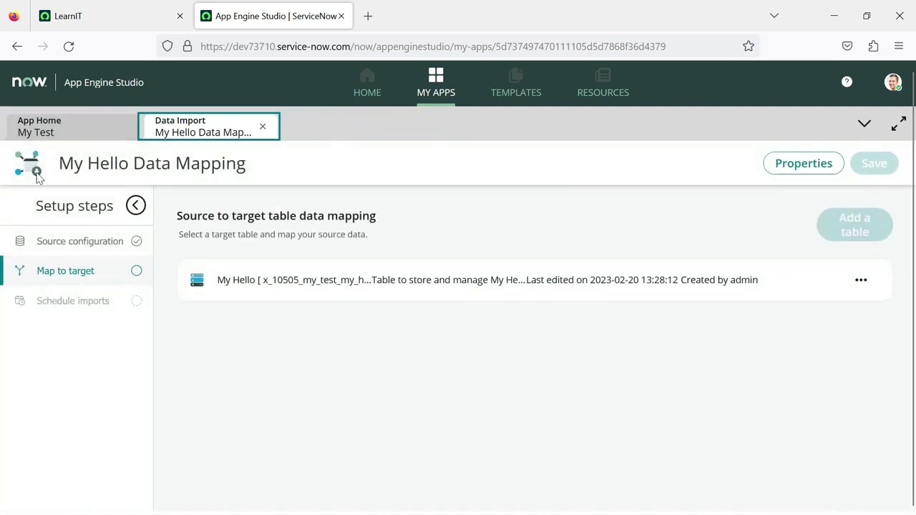
{"action": "left_click", "coordinate": [72, 129]}
{"action": "left_click", "coordinate": [345, 129]}
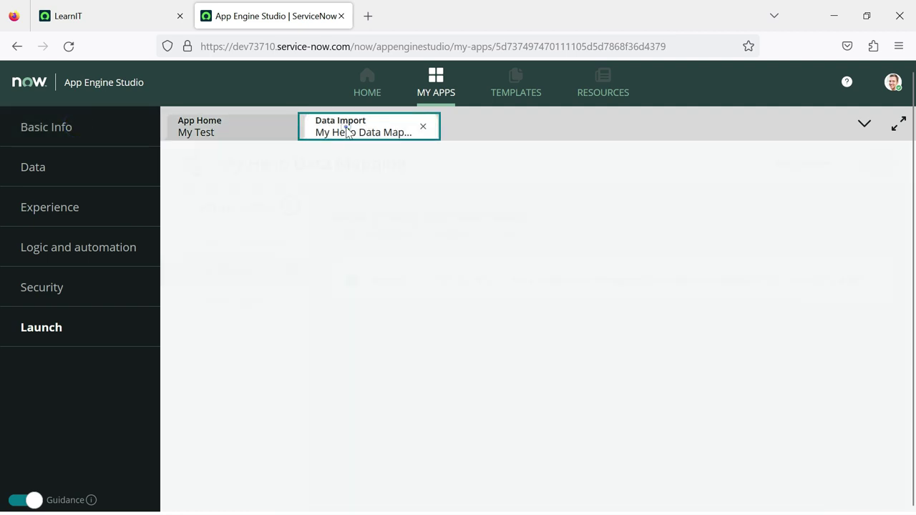
Step: Review the source type, file upload and configuration settings under Source configuration, and open the Map to target step
{"action": "left_click", "coordinate": [83, 243]}
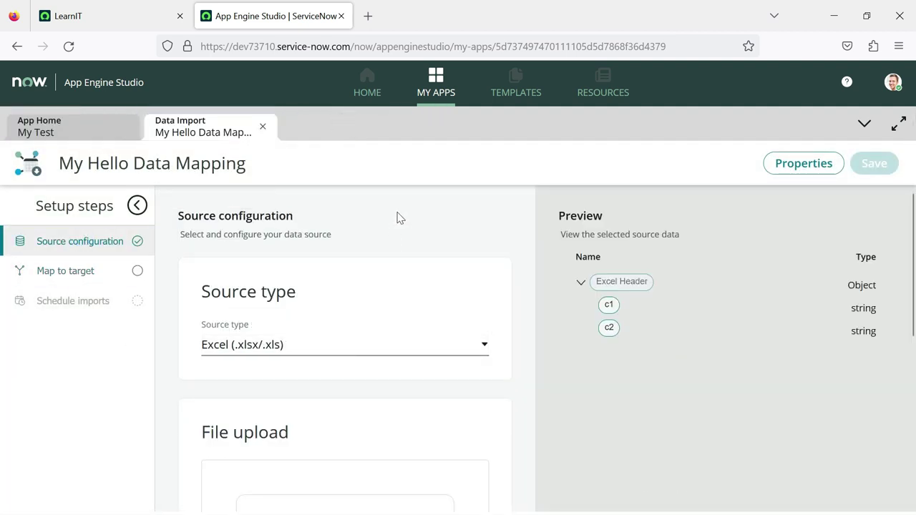
{"action": "scroll", "coordinate": [399, 217], "scroll_direction": "down", "scroll_amount": 5}
{"action": "scroll", "coordinate": [372, 304], "scroll_direction": "up", "scroll_amount": 5}
{"action": "scroll", "coordinate": [372, 305], "scroll_direction": "down", "scroll_amount": 5}
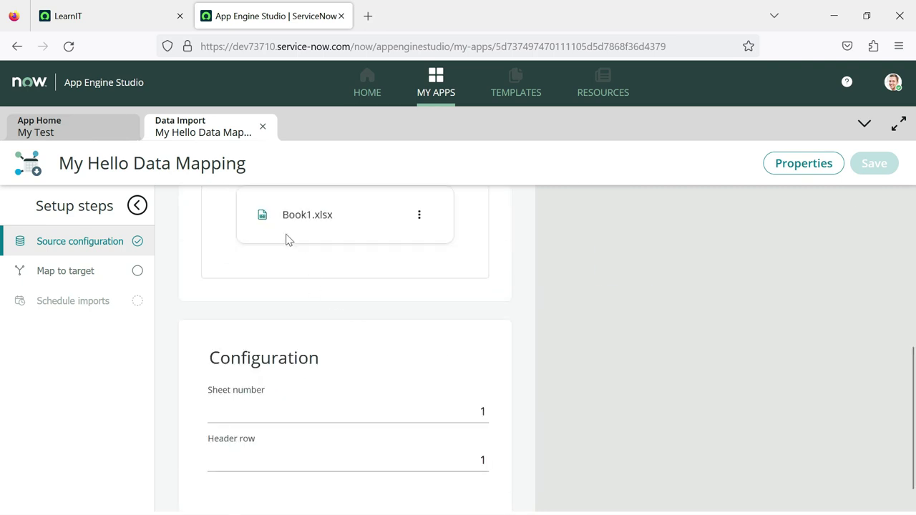
{"action": "scroll", "coordinate": [333, 265], "scroll_direction": "up", "scroll_amount": 1}
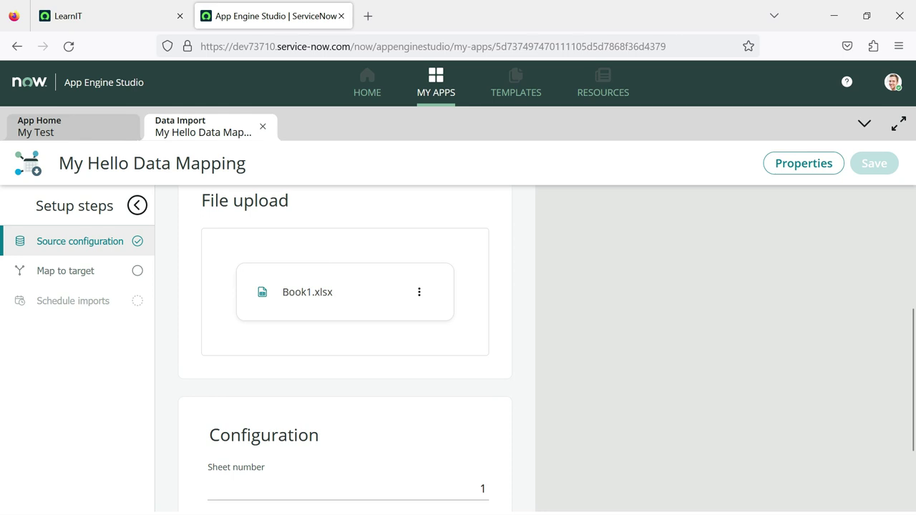
{"action": "scroll", "coordinate": [301, 280], "scroll_direction": "up", "scroll_amount": 3}
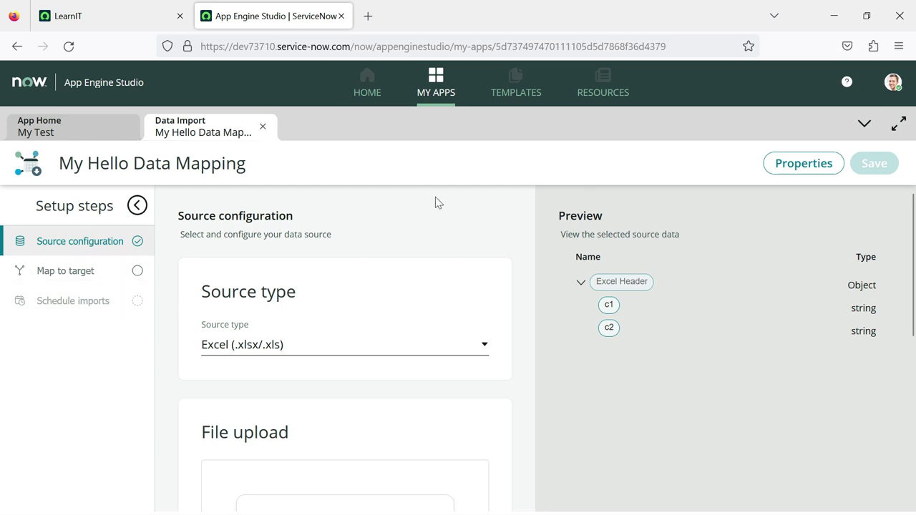
{"action": "scroll", "coordinate": [388, 258], "scroll_direction": "down", "scroll_amount": 3}
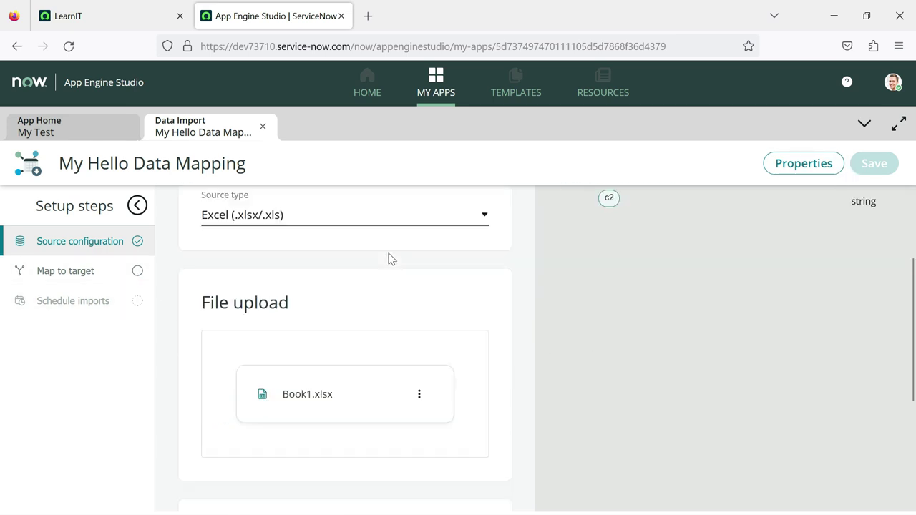
{"action": "scroll", "coordinate": [393, 258], "scroll_direction": "up", "scroll_amount": 3}
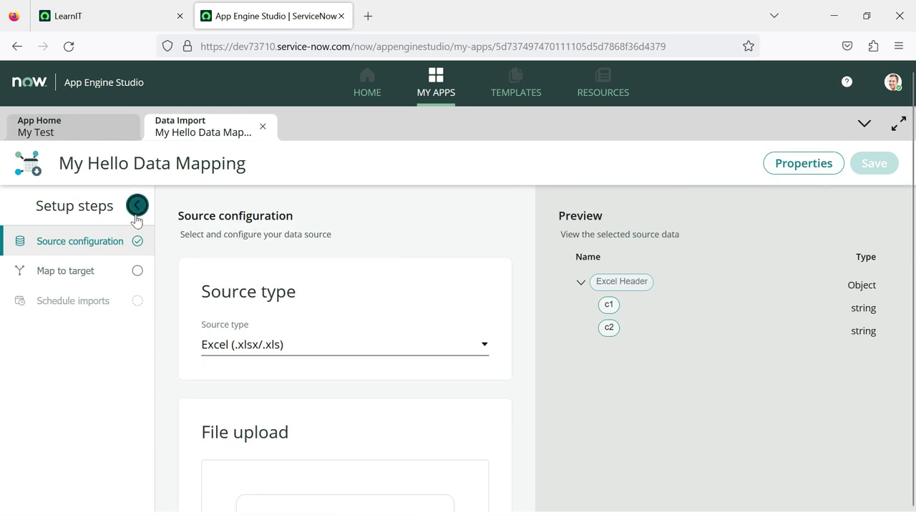
{"action": "left_click", "coordinate": [78, 266]}
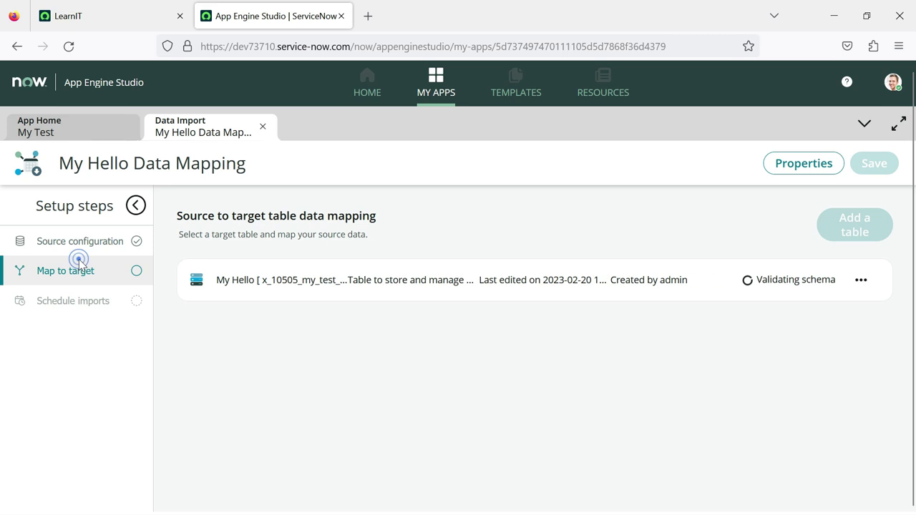
Step: Open the My Hello target table mapping and review its mapping properties without changing them
{"action": "left_click", "coordinate": [548, 287]}
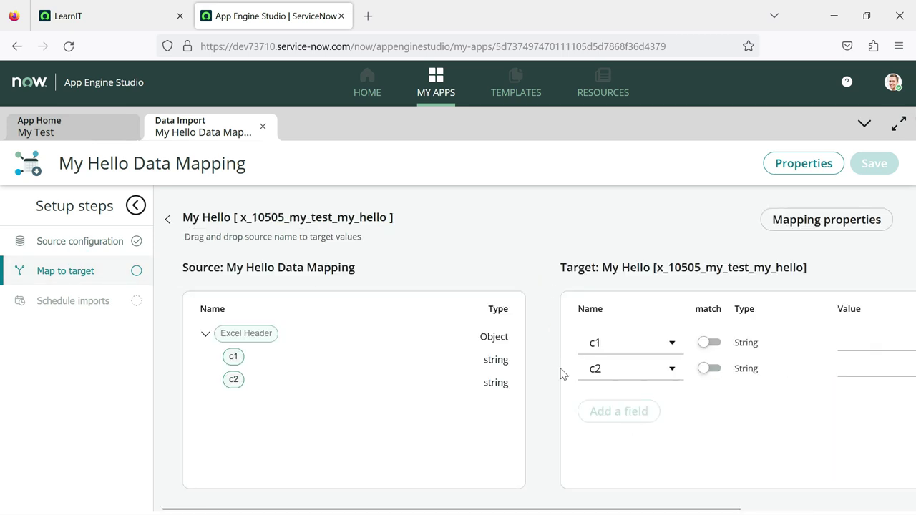
{"action": "left_click", "coordinate": [814, 222]}
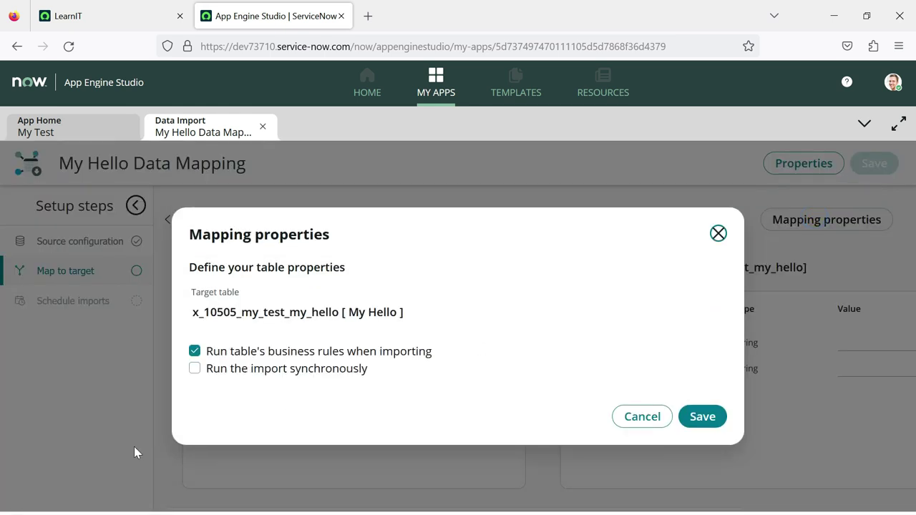
{"action": "left_click", "coordinate": [640, 417]}
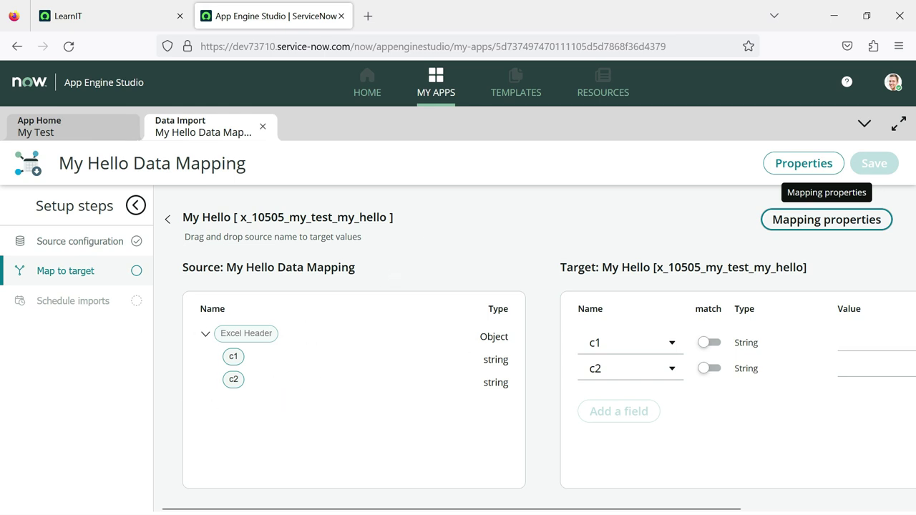
{"action": "left_click", "coordinate": [809, 222]}
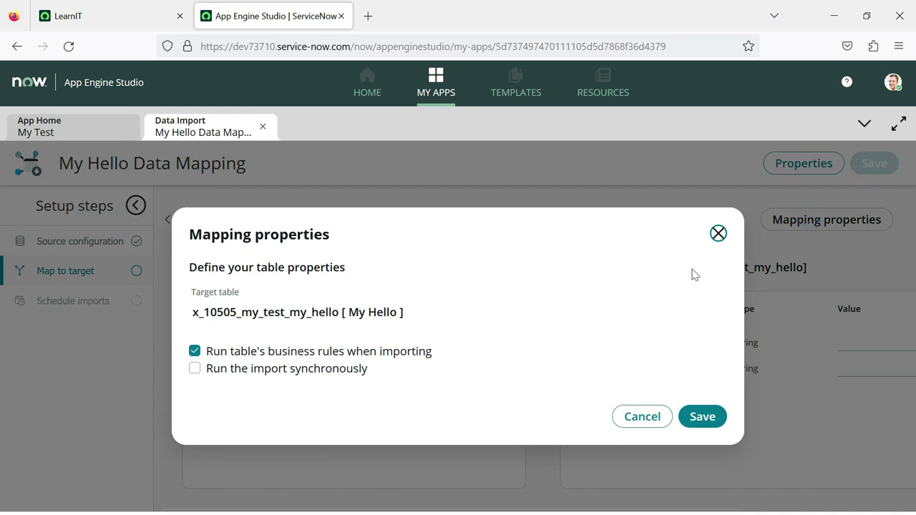
{"action": "left_click", "coordinate": [718, 233]}
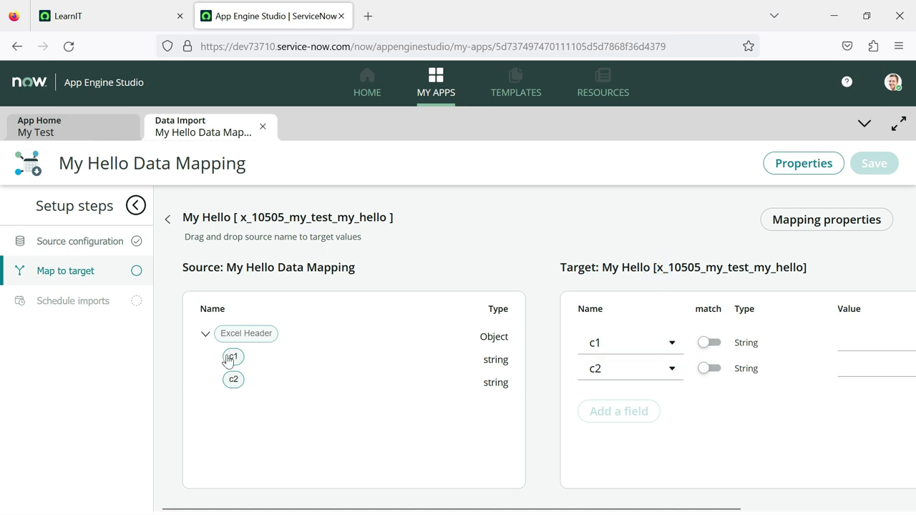
Step: Set the target values to Test1 for field c1 and Test2 for field c2
{"action": "left_click", "coordinate": [672, 344]}
{"action": "left_click", "coordinate": [672, 346]}
{"action": "left_click", "coordinate": [861, 340]}
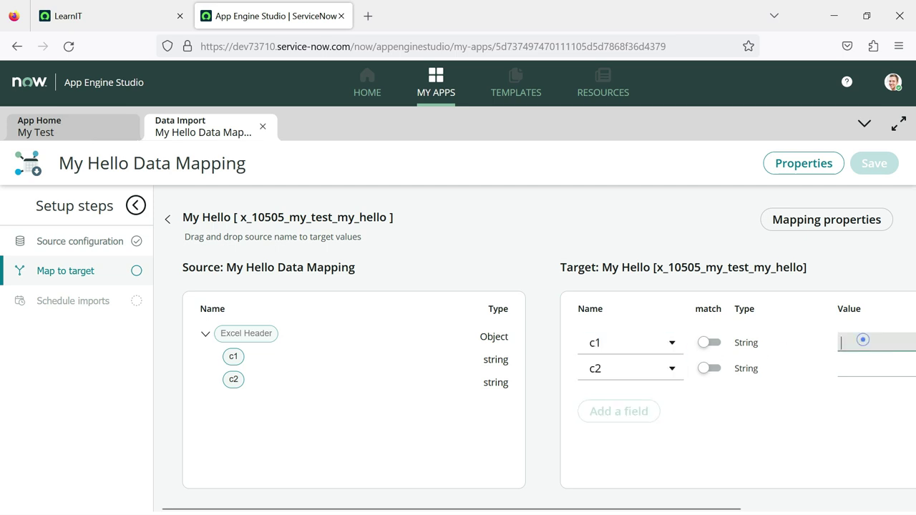
{"action": "type", "text": "Test1"}
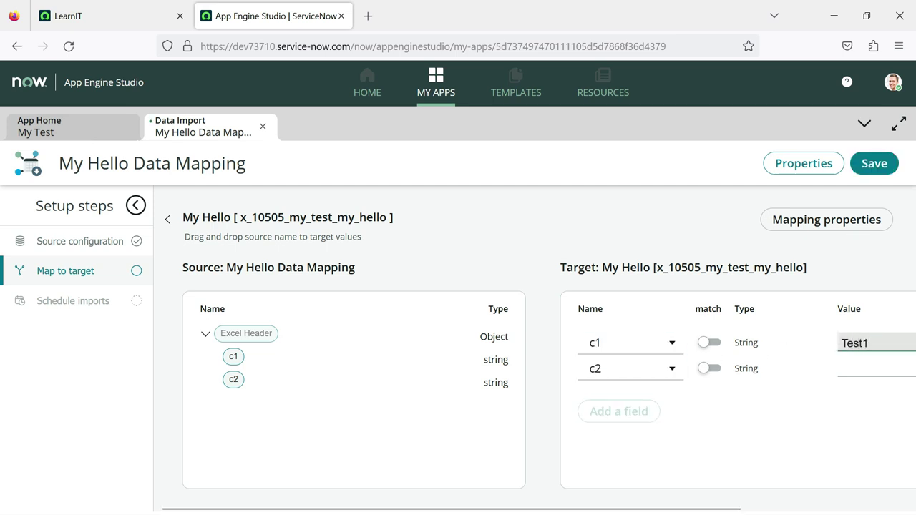
{"action": "left_click", "coordinate": [875, 367]}
{"action": "type", "text": "Test2"}
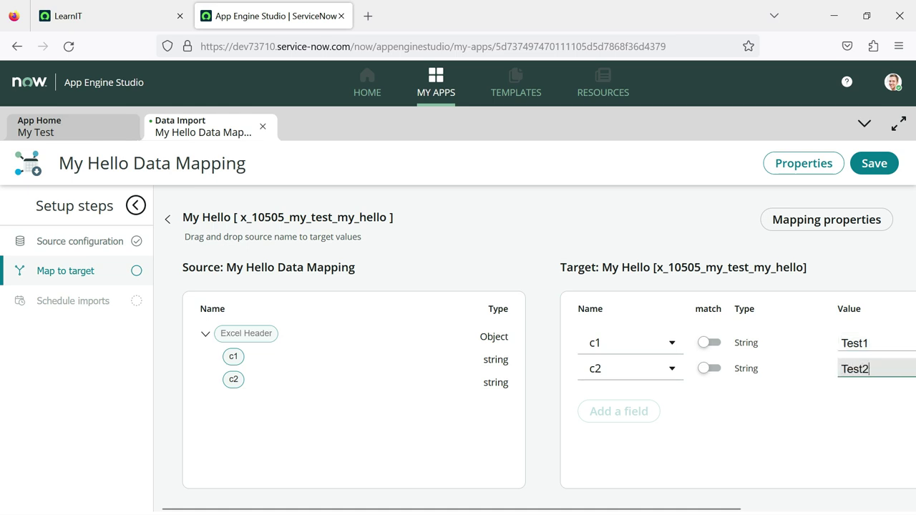
{"action": "left_click", "coordinate": [557, 405]}
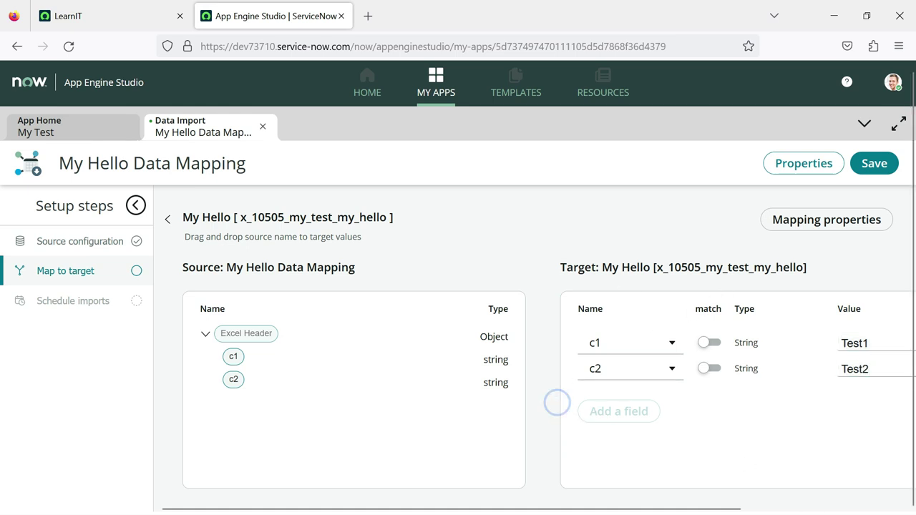
Step: Try to return to the Map to target overview, and dismiss the unsaved-changes prompt to stay in the mapping
{"action": "left_click_drag", "start_coordinate": [603, 268], "coordinate": [648, 268]}
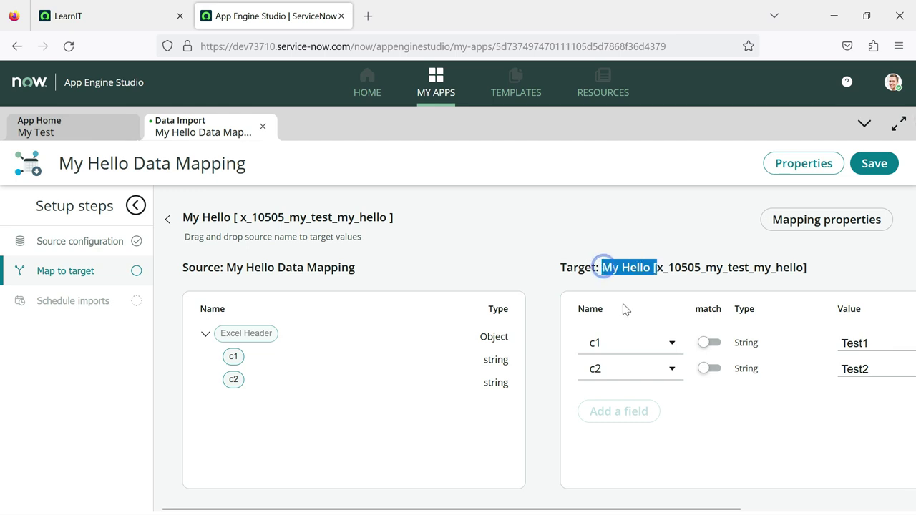
{"action": "left_click", "coordinate": [404, 246]}
{"action": "left_click", "coordinate": [108, 271]}
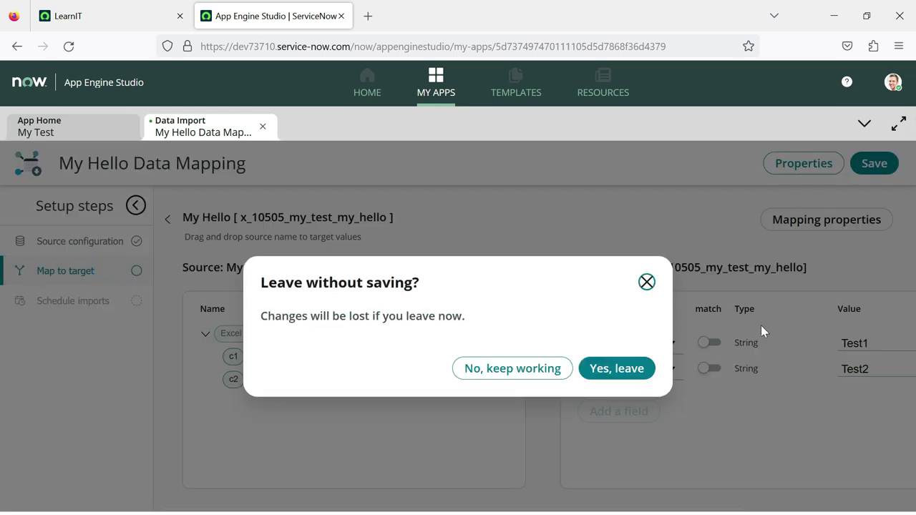
{"action": "left_click", "coordinate": [648, 285]}
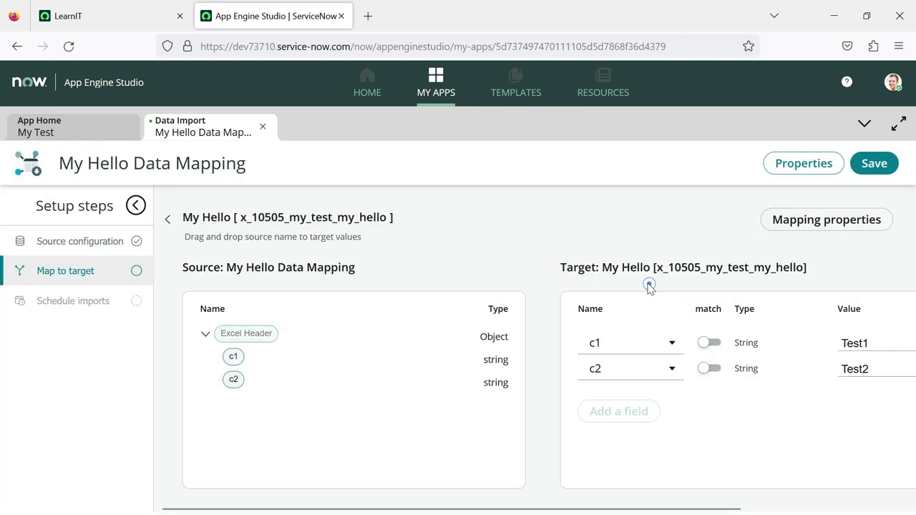
Step: Check the My Test App Home, return to the My Hello Data Mapping import and close it without saving the changes
{"action": "left_click", "coordinate": [73, 123]}
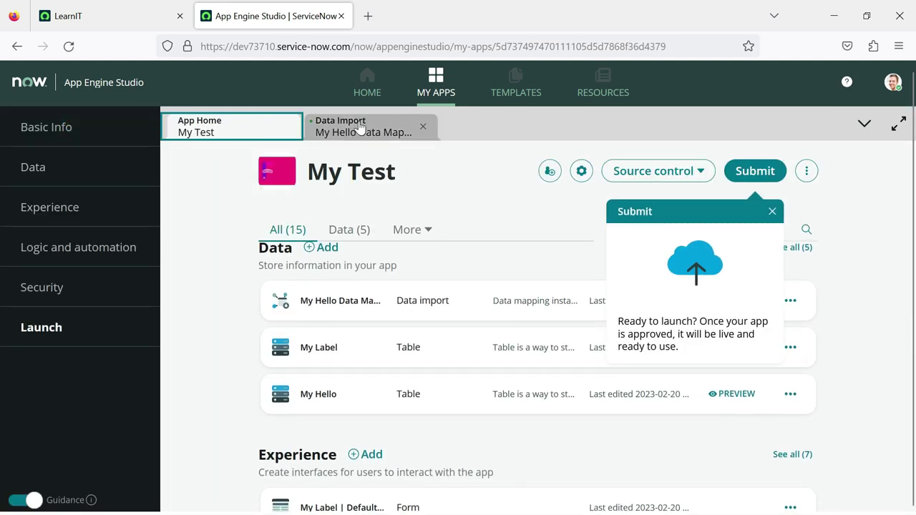
{"action": "left_click", "coordinate": [359, 122]}
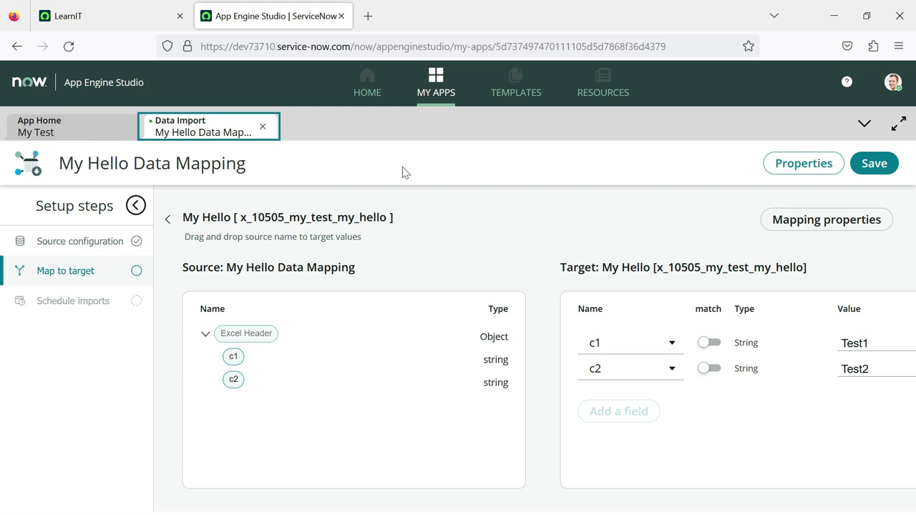
{"action": "left_click", "coordinate": [262, 128]}
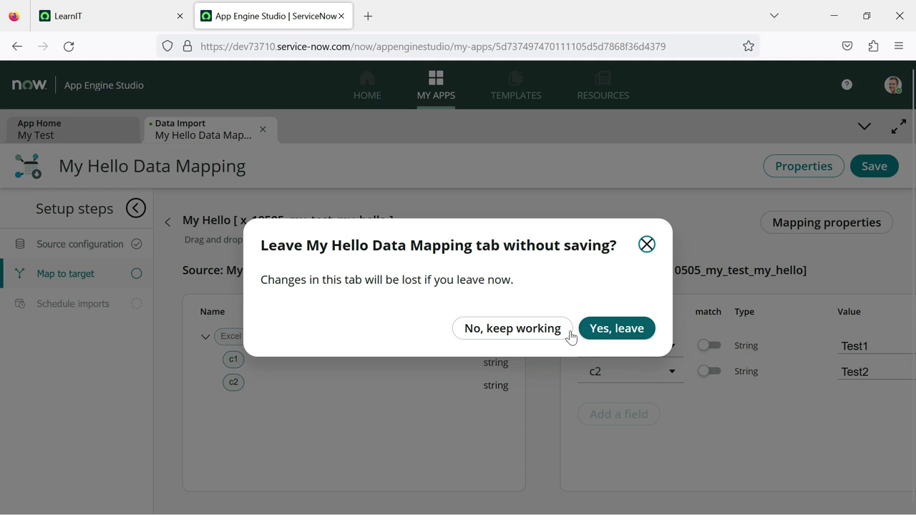
{"action": "left_click", "coordinate": [605, 330]}
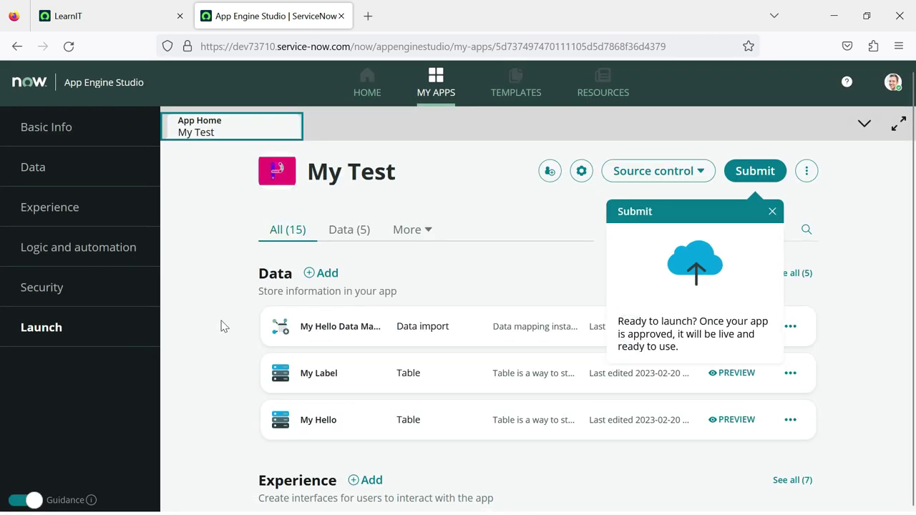
Step: Filter the My Test contents to Data, switch back to All, and dismiss the Submit guidance popup
{"action": "left_click", "coordinate": [344, 269]}
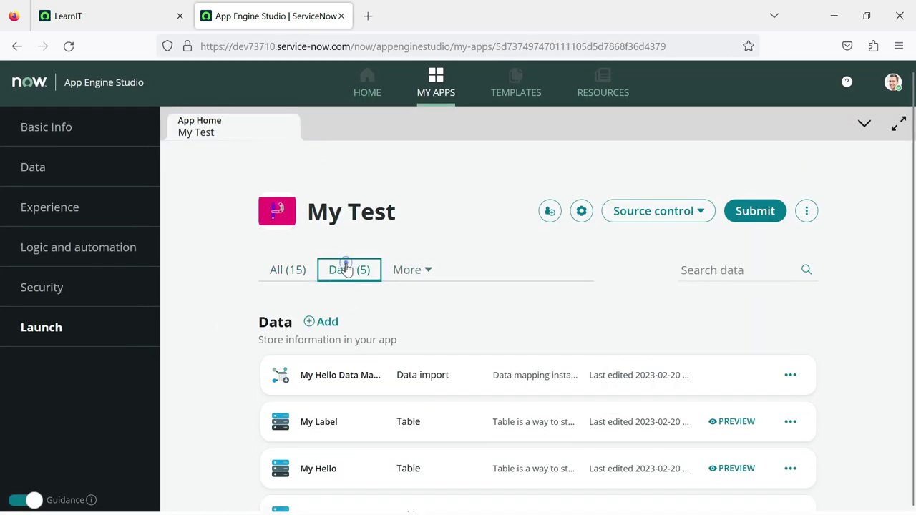
{"action": "left_click", "coordinate": [286, 269]}
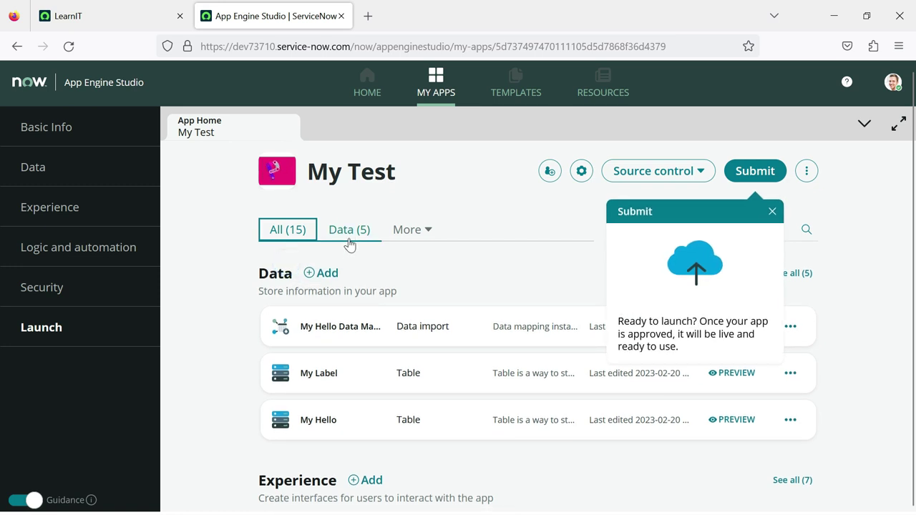
{"action": "left_click", "coordinate": [772, 211]}
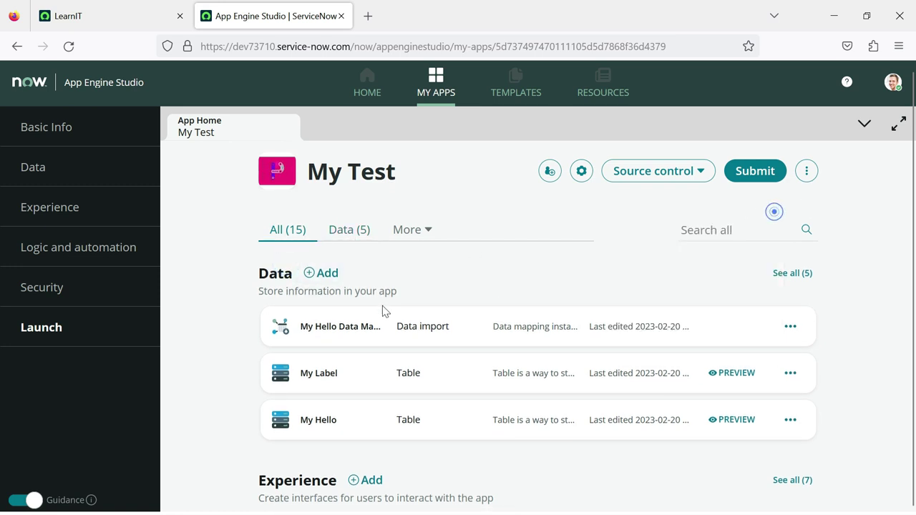
Step: Start adding data to the My Test app as a blank table created from an extensible table
{"action": "left_click", "coordinate": [331, 276]}
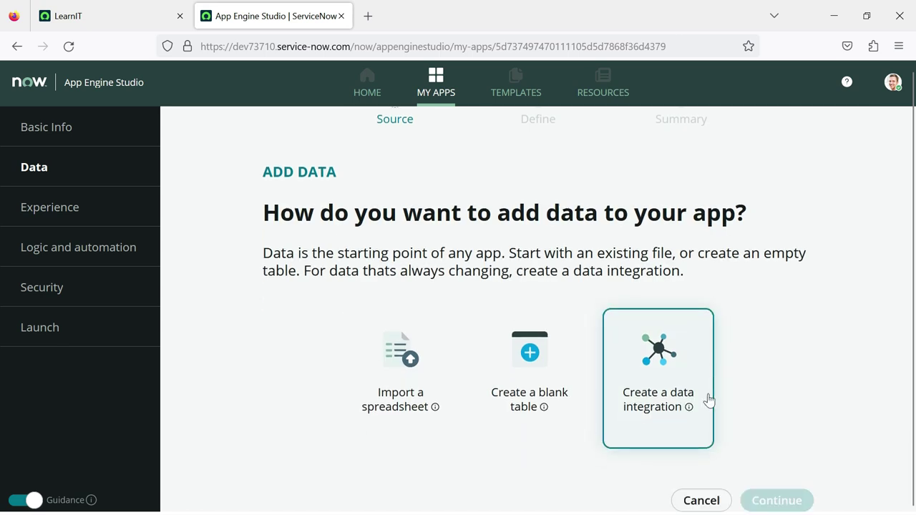
{"action": "left_click", "coordinate": [528, 361]}
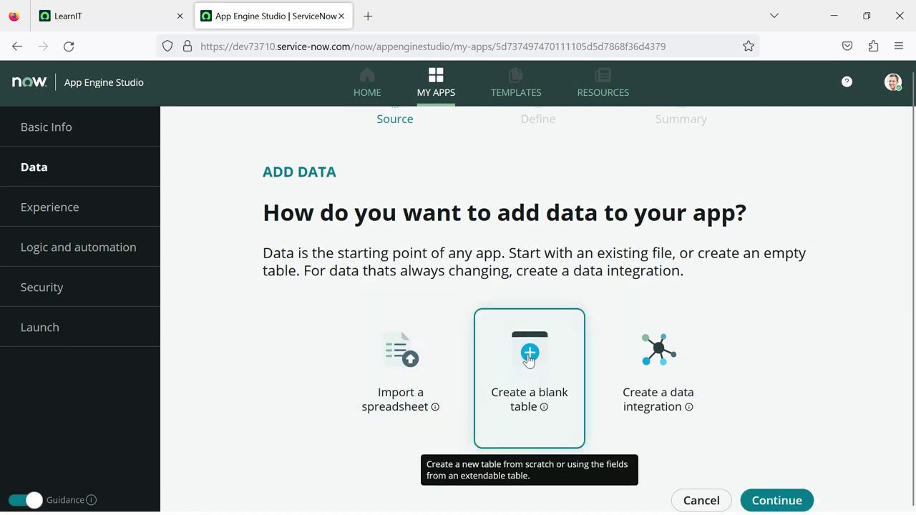
{"action": "left_click", "coordinate": [791, 498]}
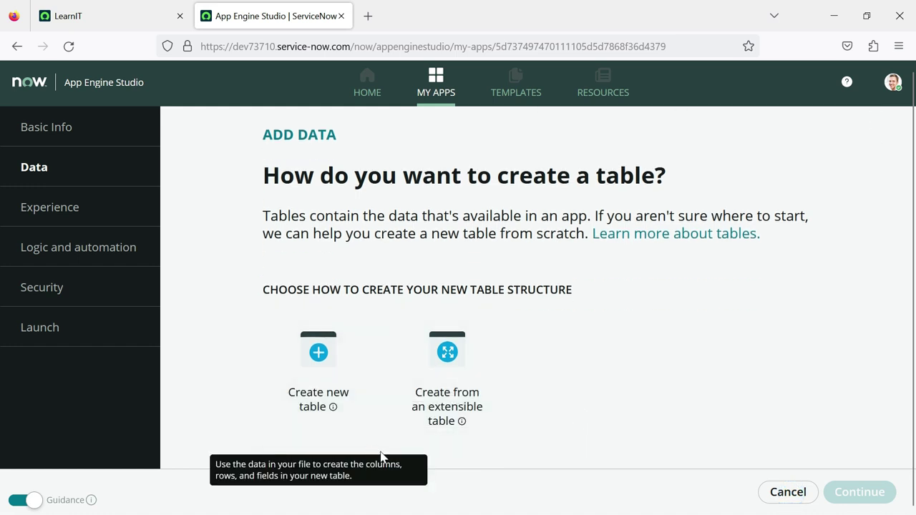
{"action": "left_click", "coordinate": [445, 363]}
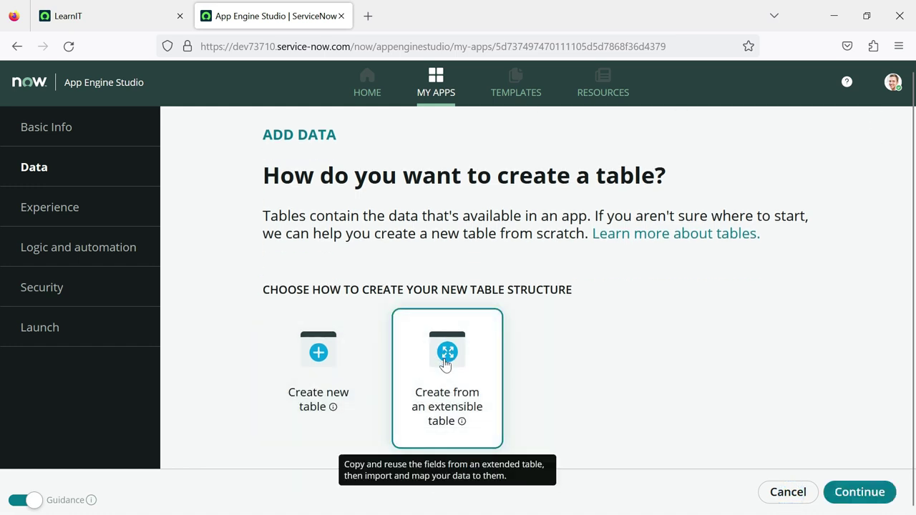
{"action": "left_click", "coordinate": [852, 496]}
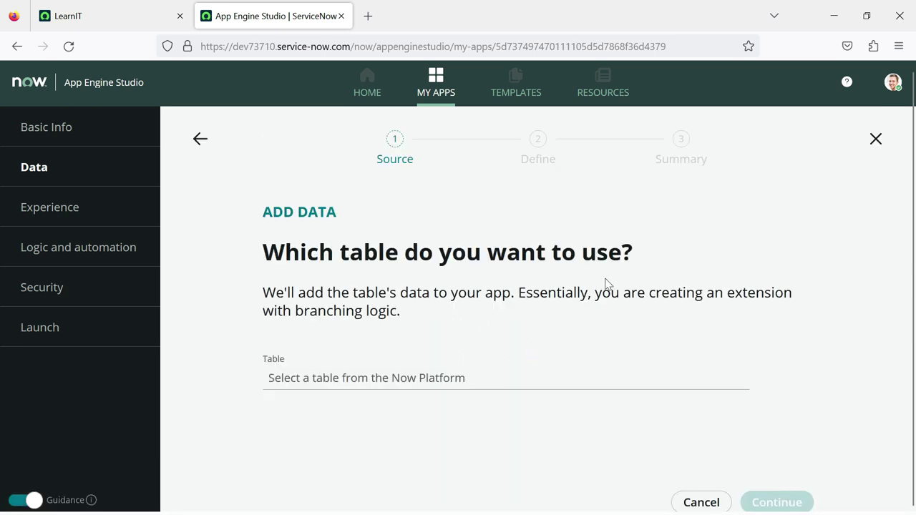
Step: Examine the tables in this app and the recommended tables offered for extension, without selecting one
{"action": "left_click", "coordinate": [432, 377]}
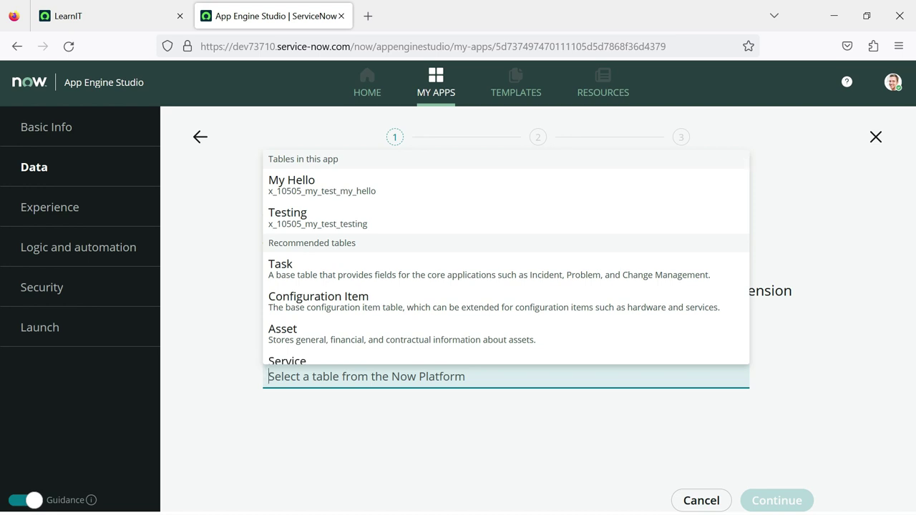
{"action": "scroll", "coordinate": [334, 292], "scroll_direction": "down", "scroll_amount": 1}
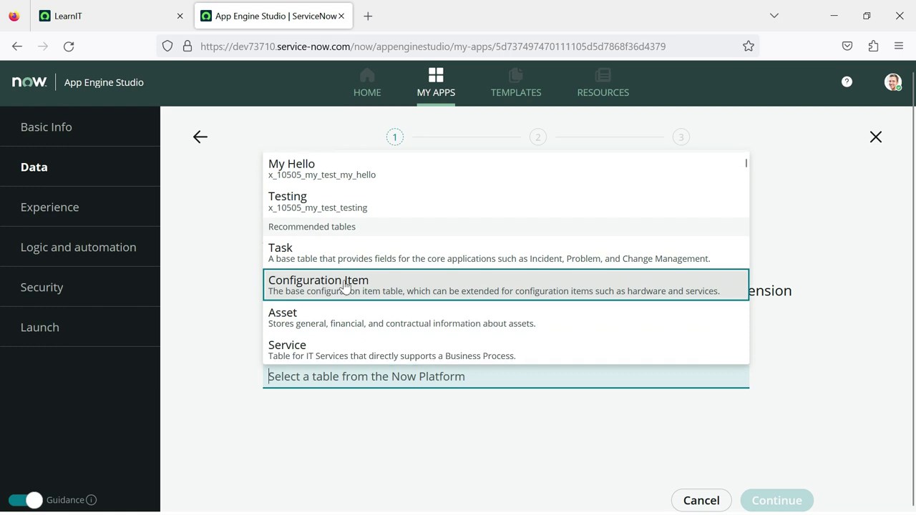
{"action": "scroll", "coordinate": [358, 283], "scroll_direction": "down", "scroll_amount": 2}
{"action": "scroll", "coordinate": [359, 286], "scroll_direction": "up", "scroll_amount": 2}
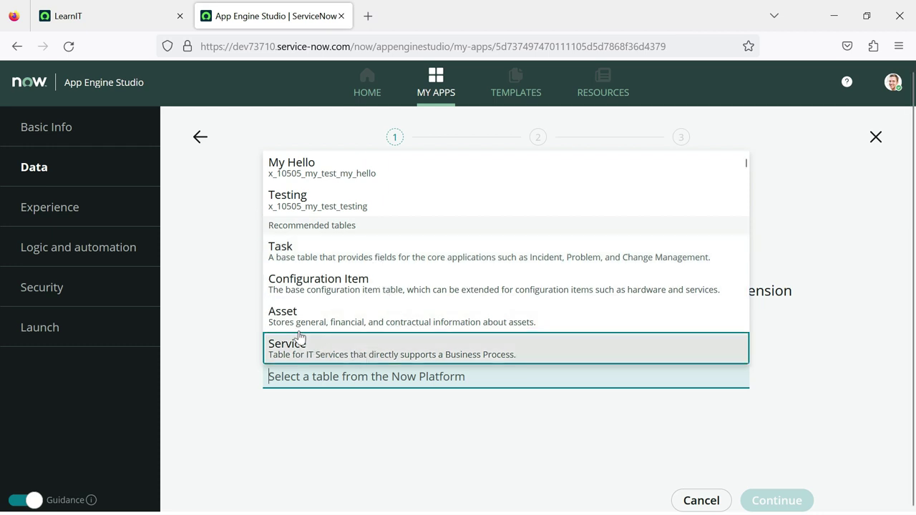
{"action": "scroll", "coordinate": [317, 255], "scroll_direction": "down", "scroll_amount": 1}
{"action": "scroll", "coordinate": [317, 261], "scroll_direction": "up", "scroll_amount": 2}
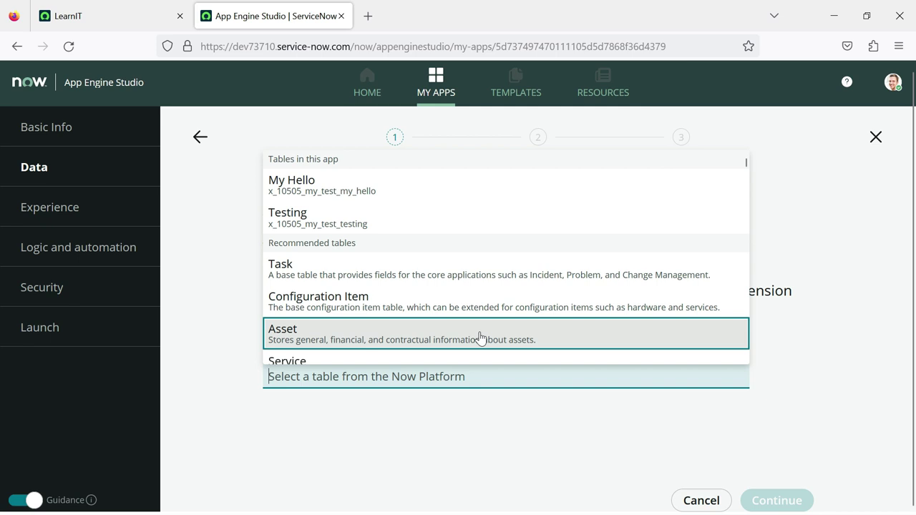
{"action": "scroll", "coordinate": [465, 314], "scroll_direction": "down", "scroll_amount": 1}
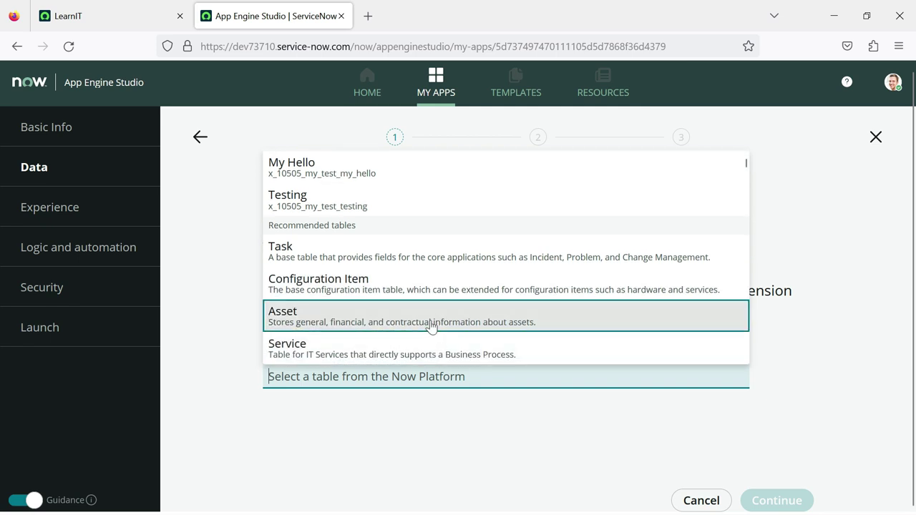
{"action": "scroll", "coordinate": [429, 322], "scroll_direction": "up", "scroll_amount": 1}
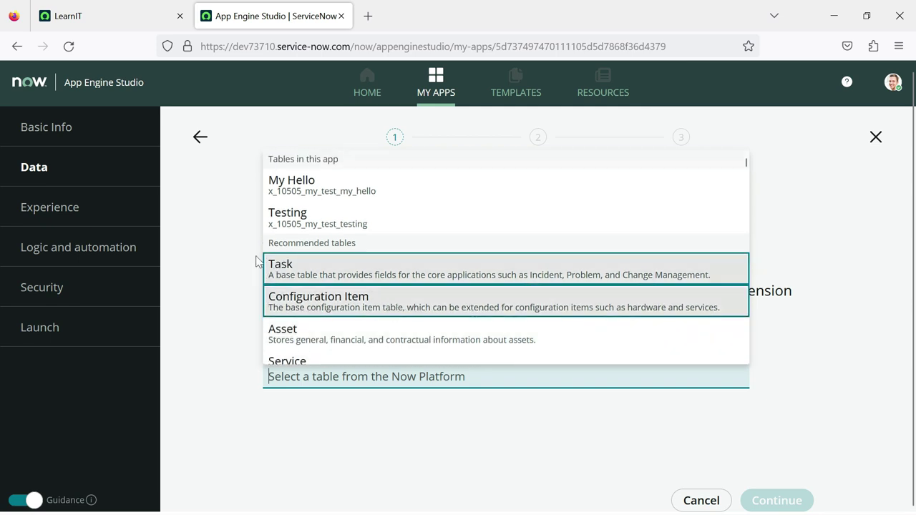
{"action": "left_click", "coordinate": [230, 221]}
{"action": "left_click", "coordinate": [395, 370]}
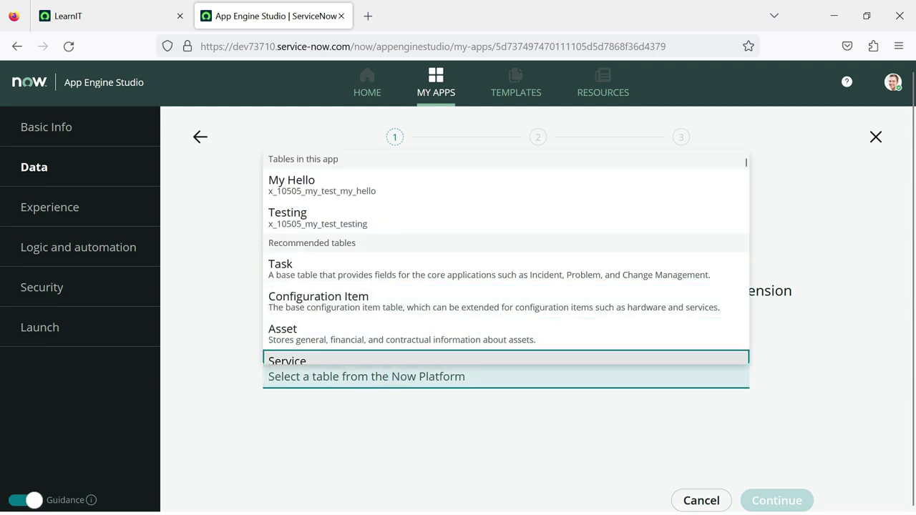
{"action": "left_click", "coordinate": [205, 322]}
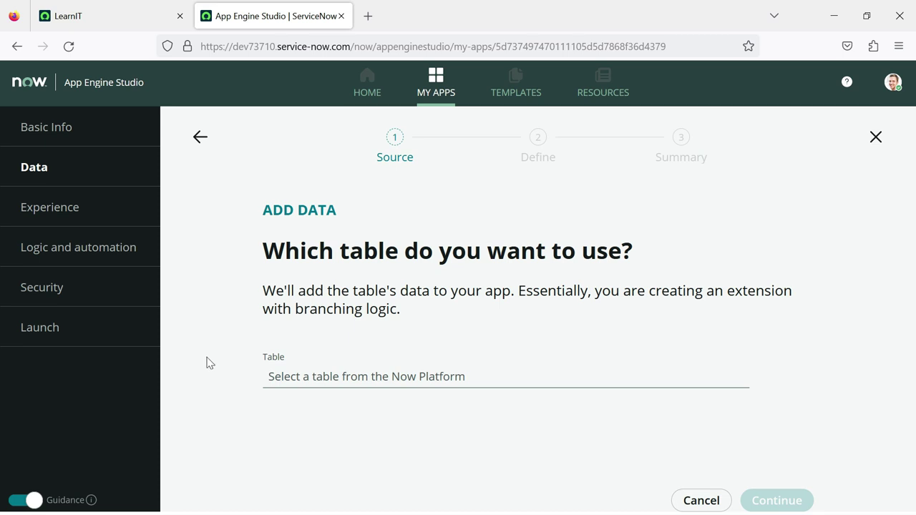
Step: Go back to the choice of how to create the table, and try to reach the Basic Info section
{"action": "left_click", "coordinate": [96, 168]}
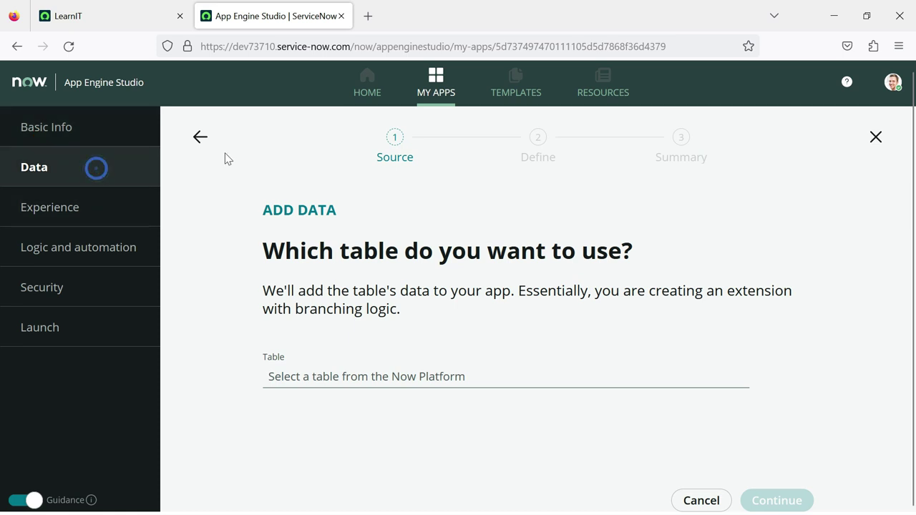
{"action": "left_click", "coordinate": [200, 137]}
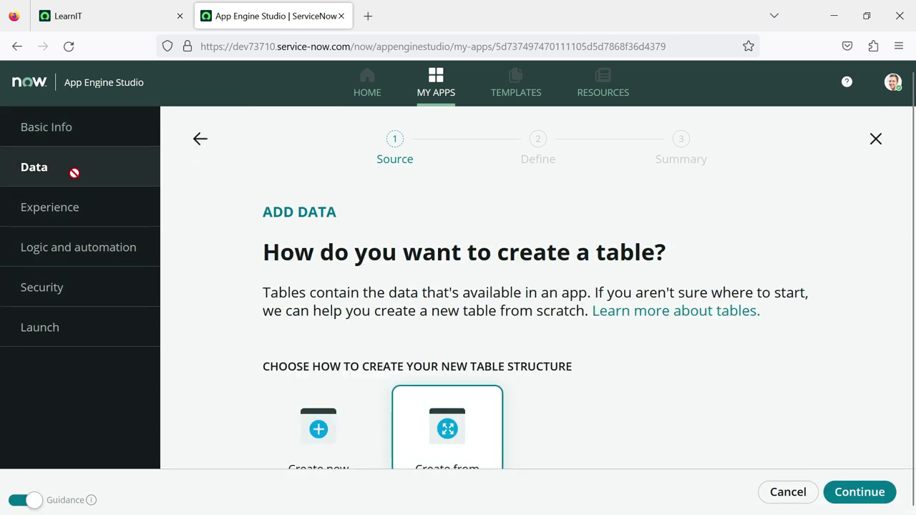
{"action": "left_click", "coordinate": [67, 132]}
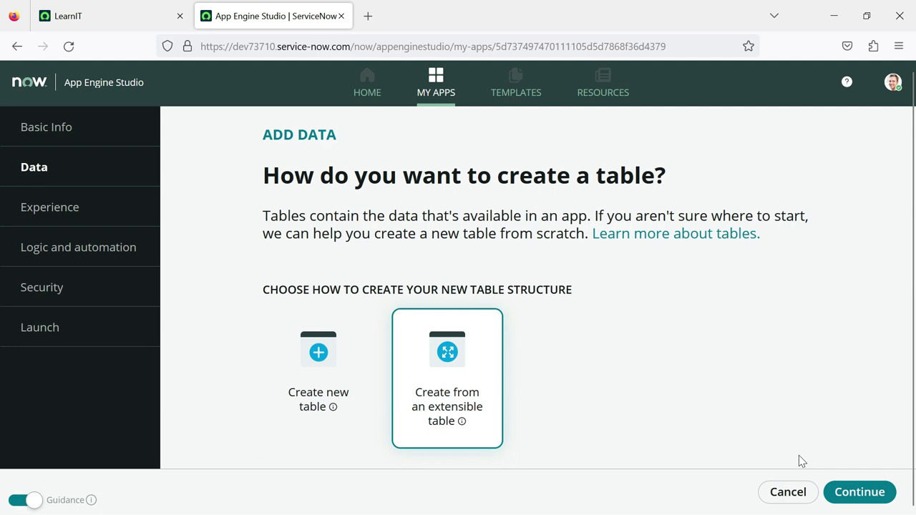
Step: Abandon the new table without saving, and open the My Label table from the My Test app's Data contents
{"action": "left_click", "coordinate": [795, 493]}
{"action": "left_click", "coordinate": [605, 330]}
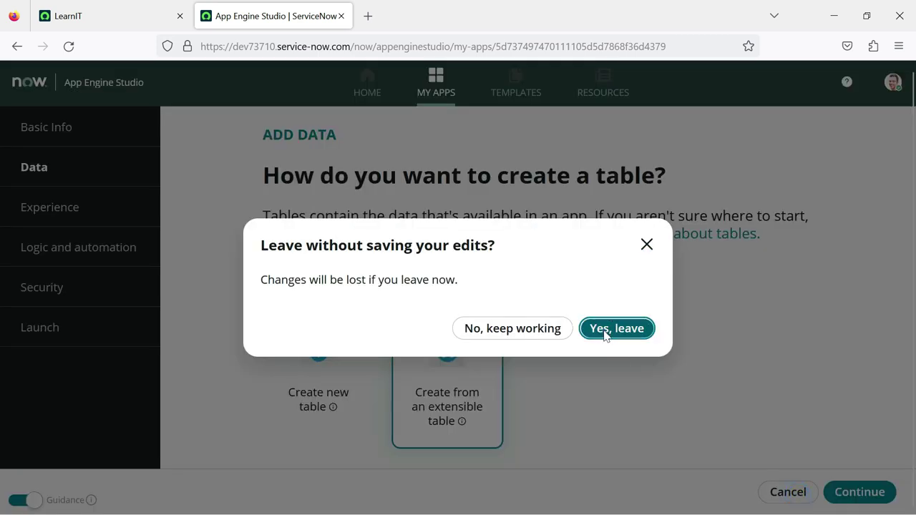
{"action": "left_click", "coordinate": [349, 230]}
{"action": "left_click", "coordinate": [287, 230]}
{"action": "left_click", "coordinate": [338, 230]}
{"action": "scroll", "coordinate": [341, 280], "scroll_direction": "down", "scroll_amount": 1}
{"action": "left_click", "coordinate": [321, 330]}
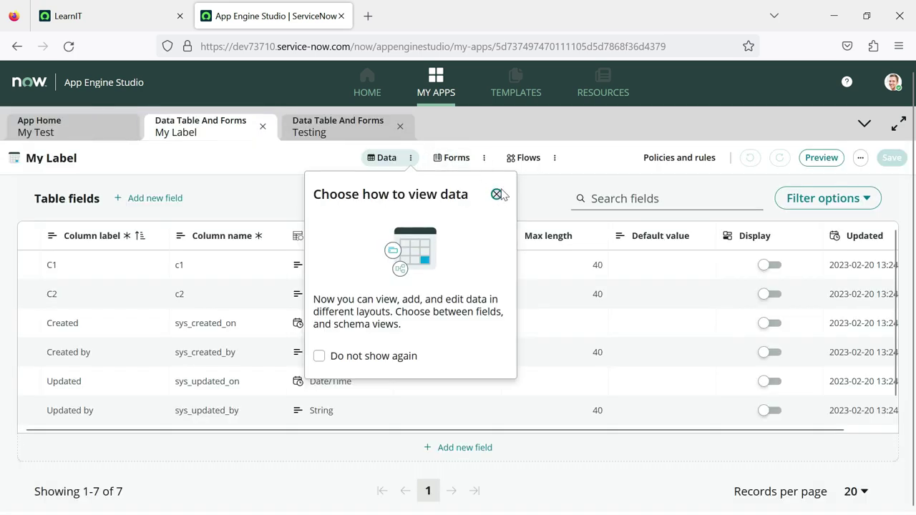
Step: Dismiss the data view guidance and compare the data view options of the My Label and Testing tables
{"action": "left_click", "coordinate": [497, 193]}
{"action": "left_click", "coordinate": [412, 159]}
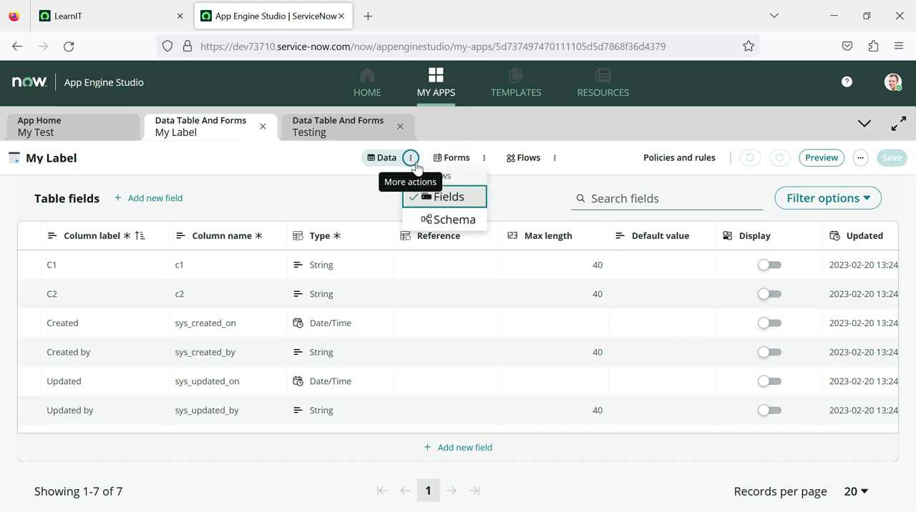
{"action": "left_click", "coordinate": [295, 136]}
{"action": "left_click", "coordinate": [412, 153]}
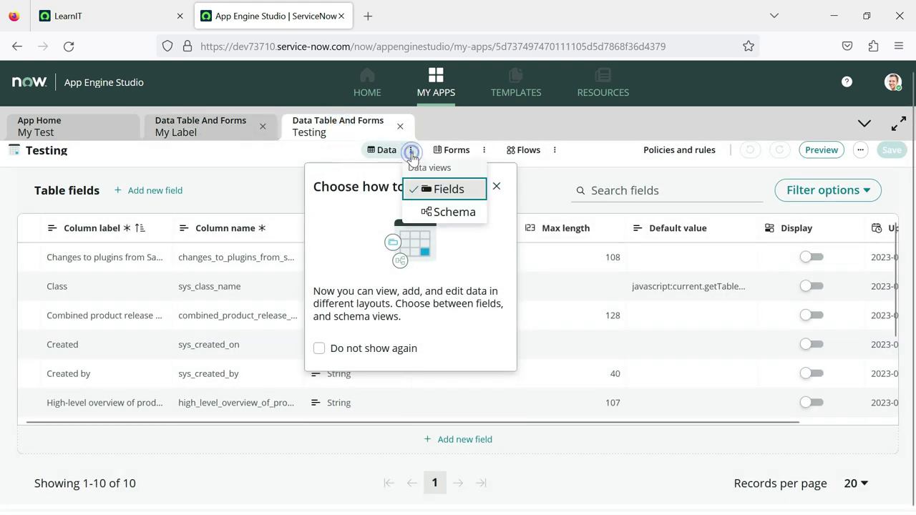
{"action": "left_click", "coordinate": [264, 150]}
{"action": "left_click", "coordinate": [228, 138]}
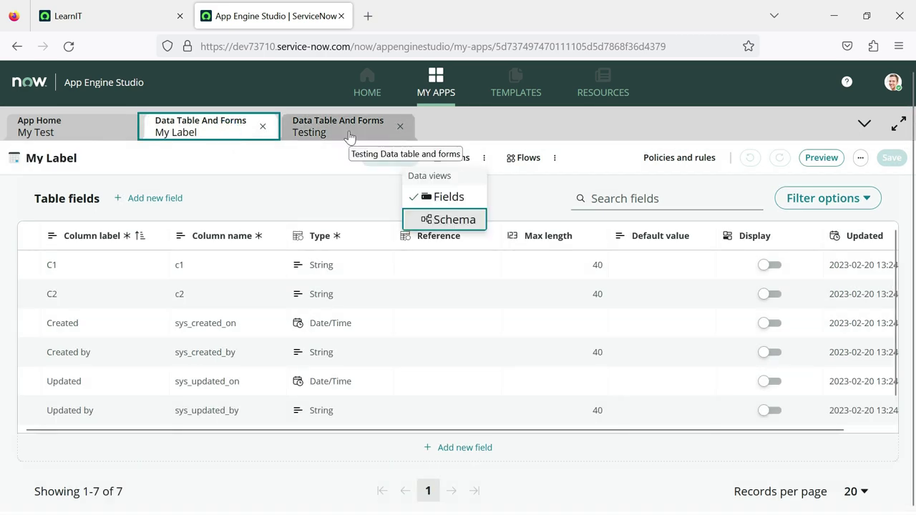
{"action": "left_click", "coordinate": [349, 136]}
{"action": "left_click", "coordinate": [199, 129]}
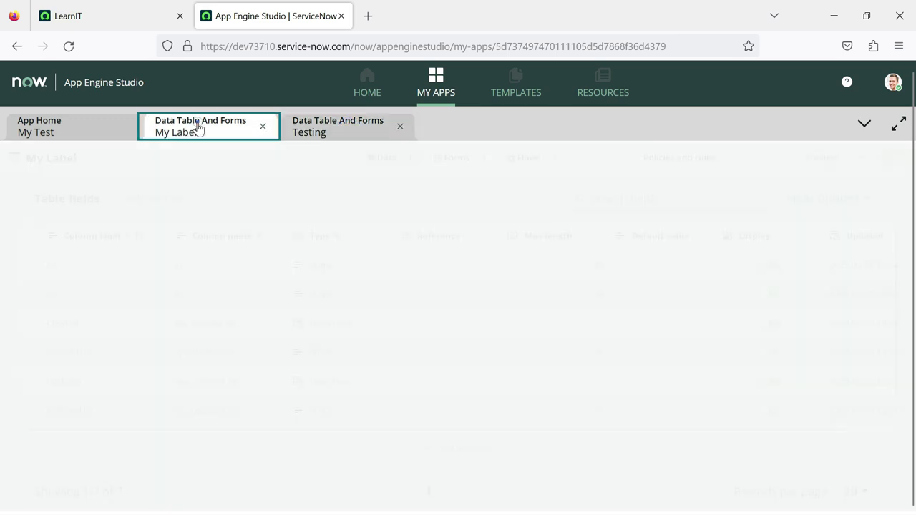
Step: Display the My Label table in Schema view, and close the My Label and Testing tables
{"action": "left_click", "coordinate": [412, 159]}
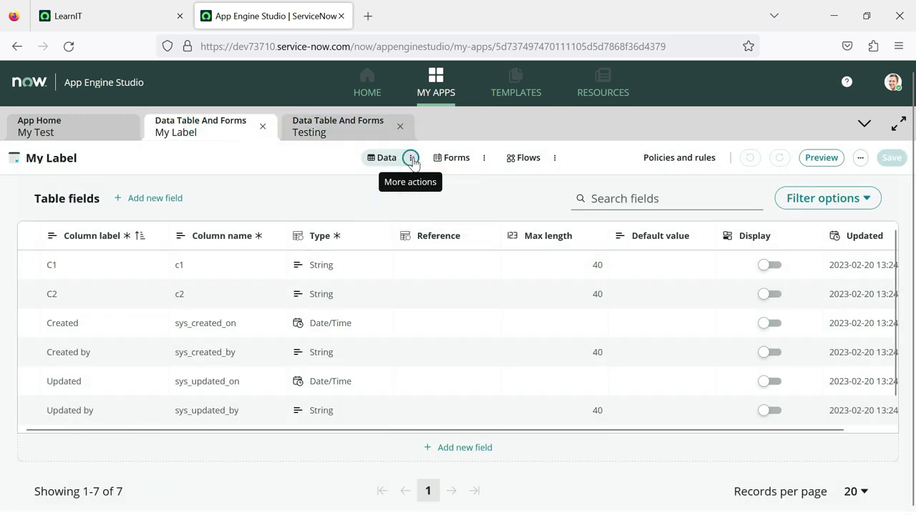
{"action": "left_click", "coordinate": [412, 160]}
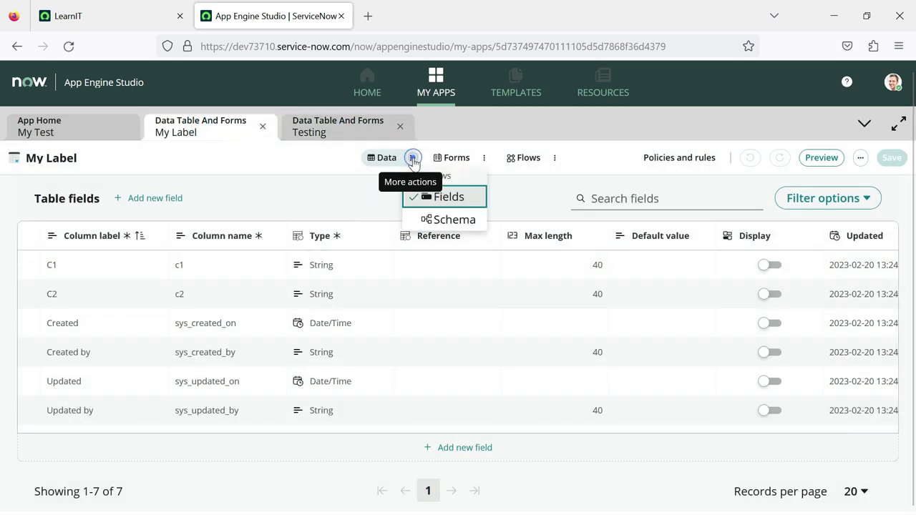
{"action": "left_click", "coordinate": [432, 223]}
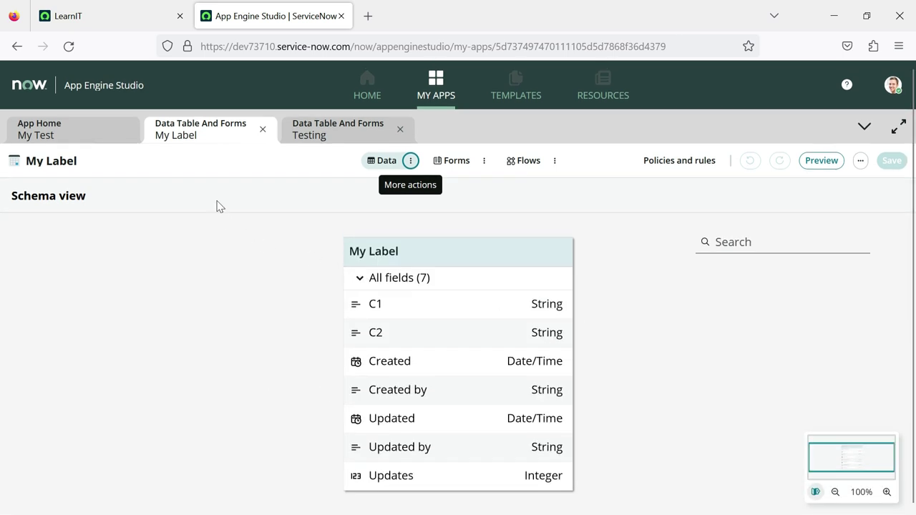
{"action": "scroll", "coordinate": [215, 236], "scroll_direction": "down", "scroll_amount": 1}
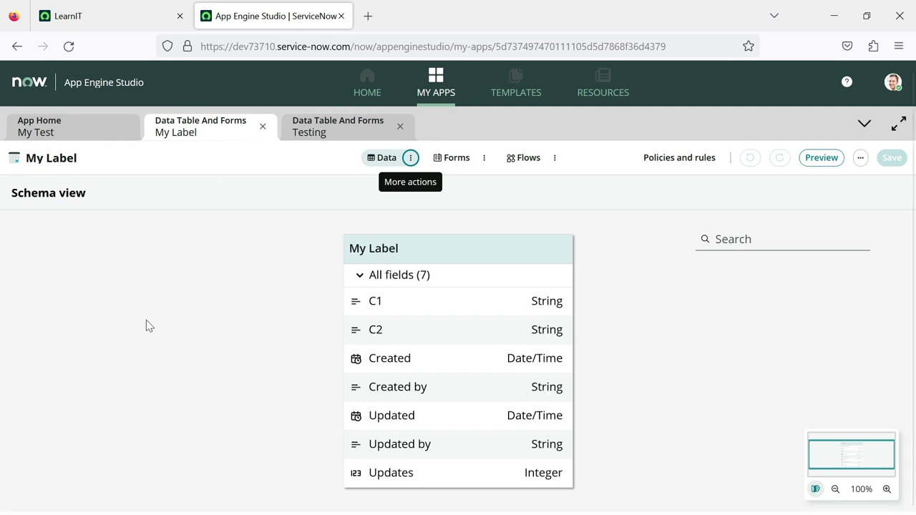
{"action": "left_click", "coordinate": [159, 299]}
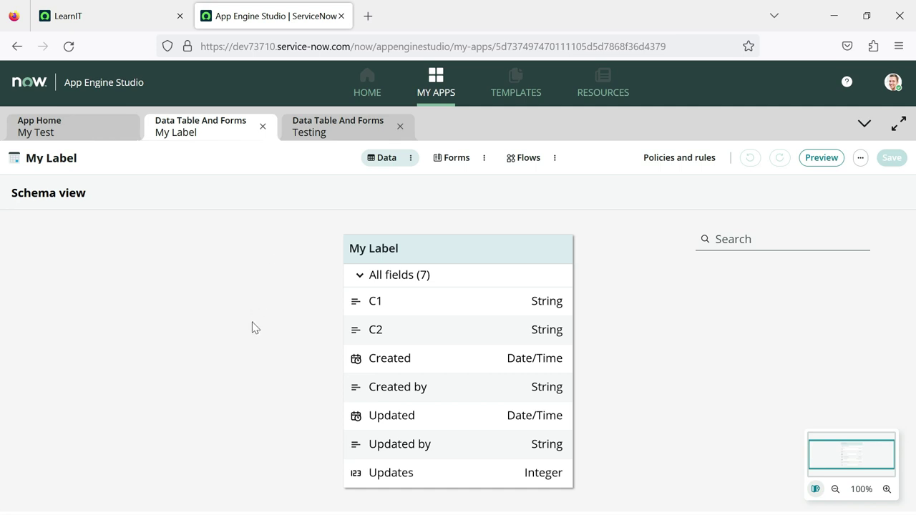
{"action": "left_click", "coordinate": [261, 127]}
{"action": "left_click", "coordinate": [262, 129]}
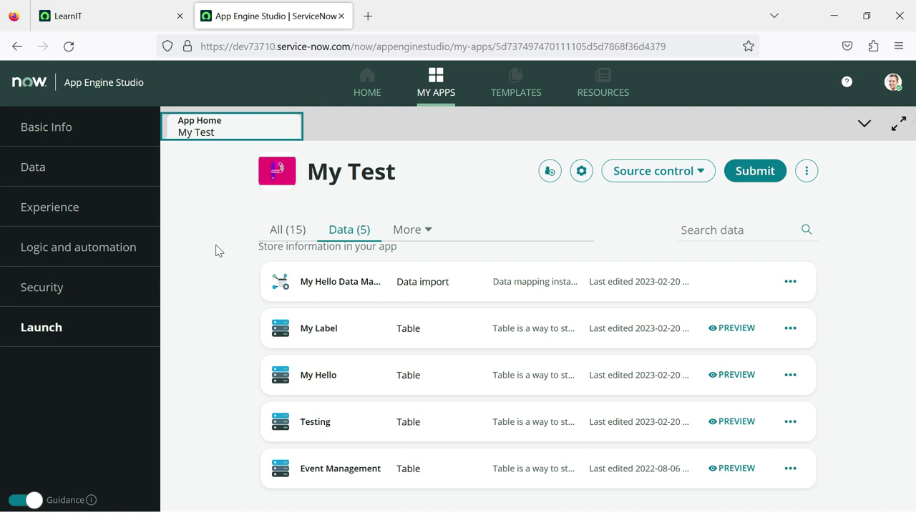
{"action": "key", "text": "alt+Tab"}
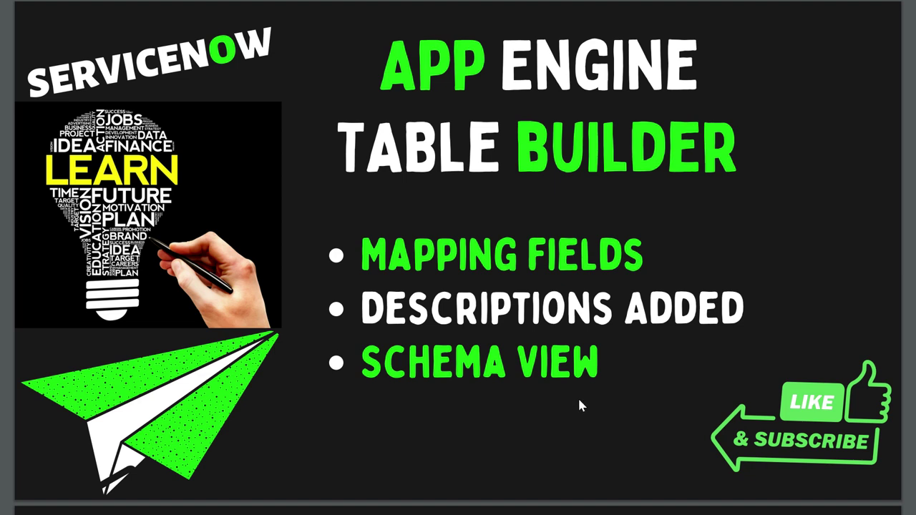
{"action": "key", "text": "Right"}
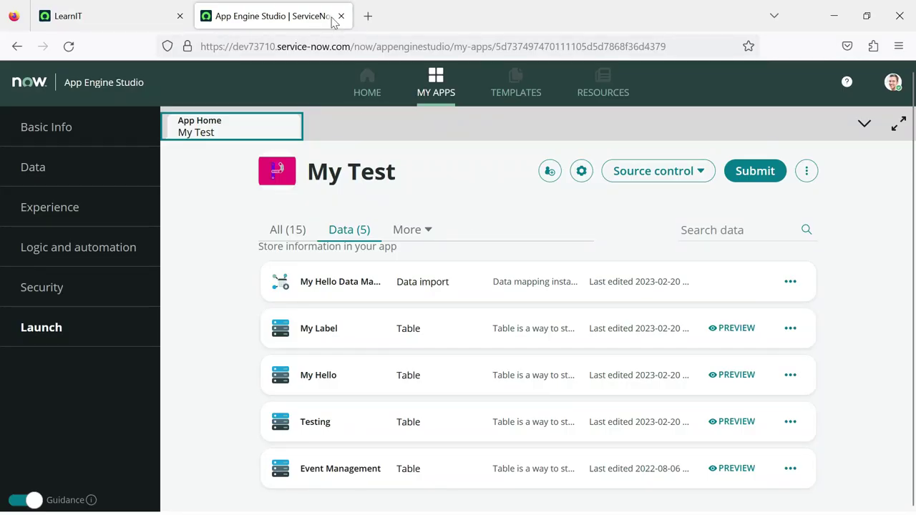
Step: Close App Engine Studio, filter the navigator for "integr" and open IntegrationHub - Import
{"action": "left_click", "coordinate": [338, 16]}
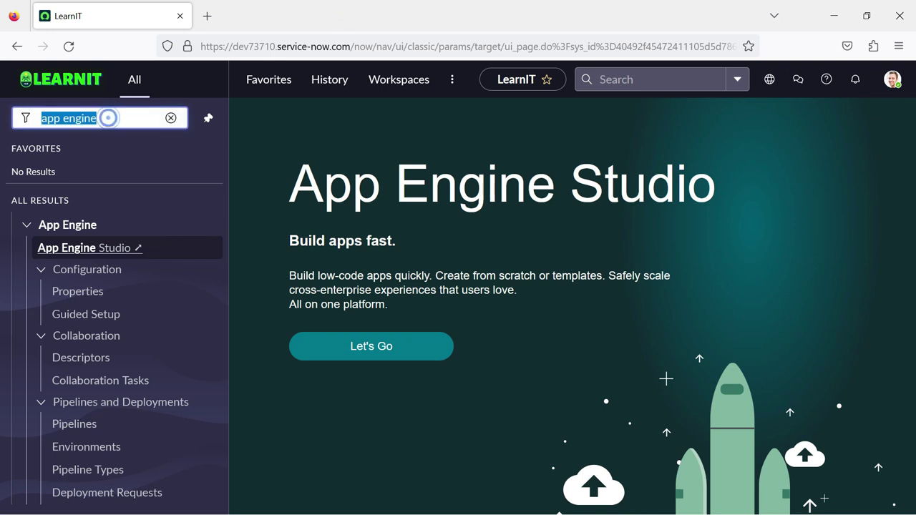
{"action": "type", "text": "integr"}
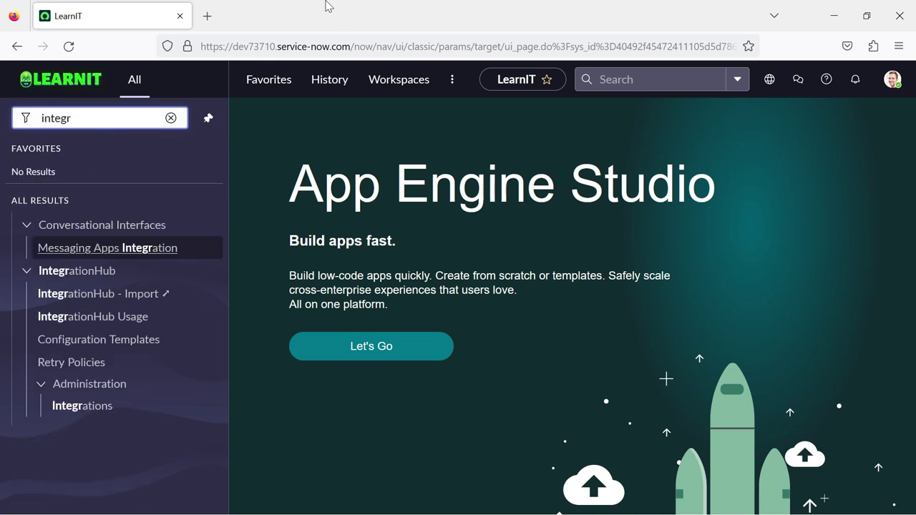
{"action": "left_click", "coordinate": [120, 301]}
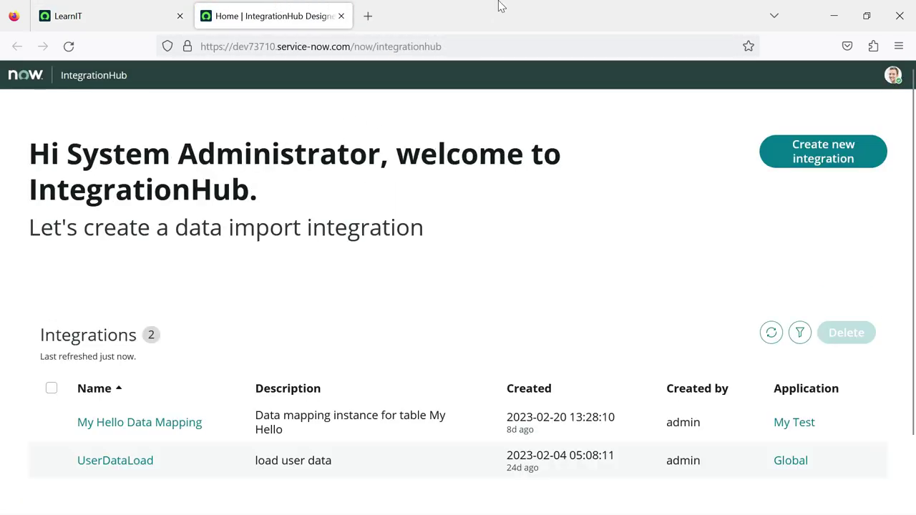
Step: Examine the existing data import integrations listed on the IntegrationHub home page
{"action": "scroll", "coordinate": [498, 225], "scroll_direction": "down", "scroll_amount": 1}
{"action": "scroll", "coordinate": [501, 226], "scroll_direction": "up", "scroll_amount": 1}
{"action": "scroll", "coordinate": [499, 225], "scroll_direction": "down", "scroll_amount": 1}
{"action": "scroll", "coordinate": [497, 225], "scroll_direction": "up", "scroll_amount": 1}
{"action": "scroll", "coordinate": [491, 226], "scroll_direction": "down", "scroll_amount": 1}
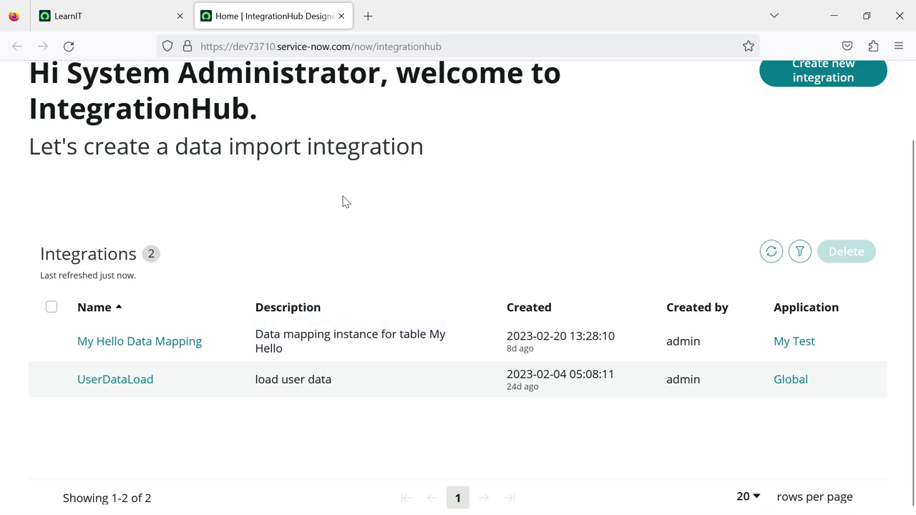
{"action": "scroll", "coordinate": [343, 200], "scroll_direction": "up", "scroll_amount": 1}
{"action": "scroll", "coordinate": [472, 207], "scroll_direction": "down", "scroll_amount": 1}
{"action": "scroll", "coordinate": [664, 161], "scroll_direction": "up", "scroll_amount": 1}
Step: Start a new data import integration and name it LearnIT Test
{"action": "left_click", "coordinate": [834, 168]}
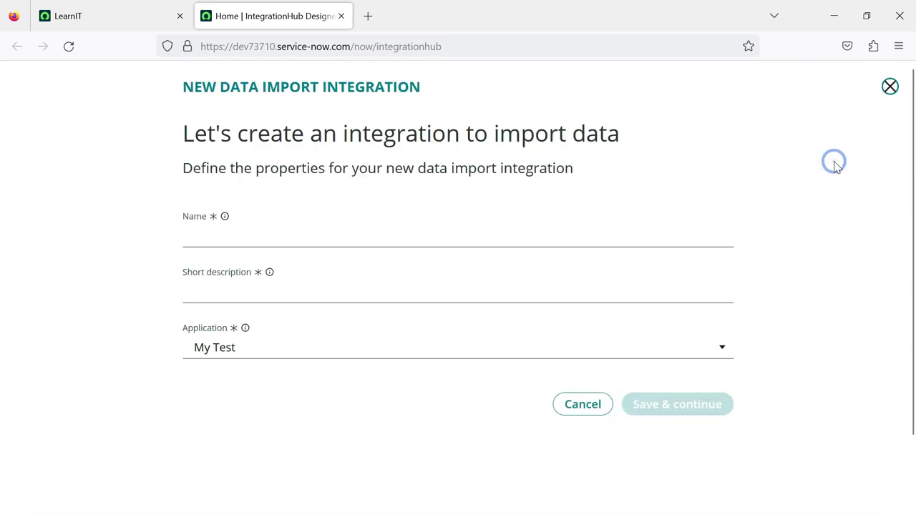
{"action": "left_click", "coordinate": [255, 244]}
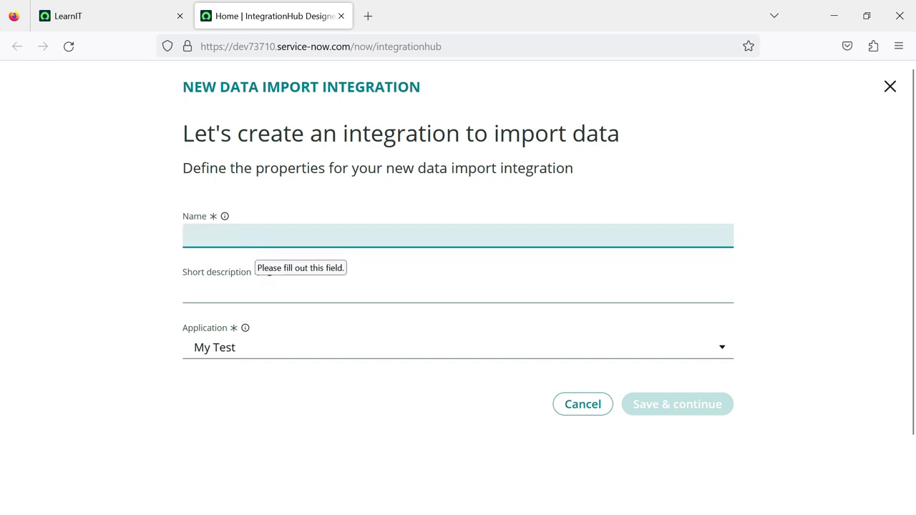
{"action": "type", "text": "Lear"}
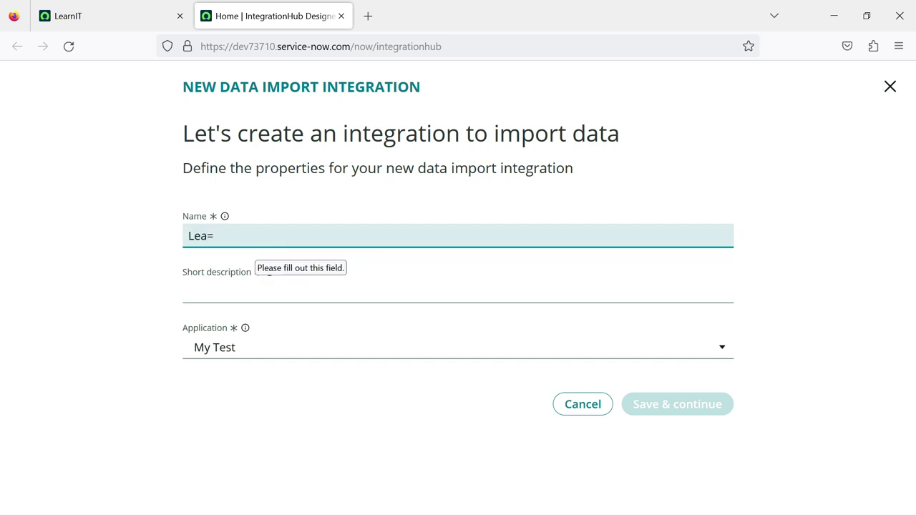
{"action": "type", "text": "nIT Test"}
Step: Enter the short description LeARNit for the integration, then save it under the My Test application and continue
{"action": "left_click", "coordinate": [362, 292]}
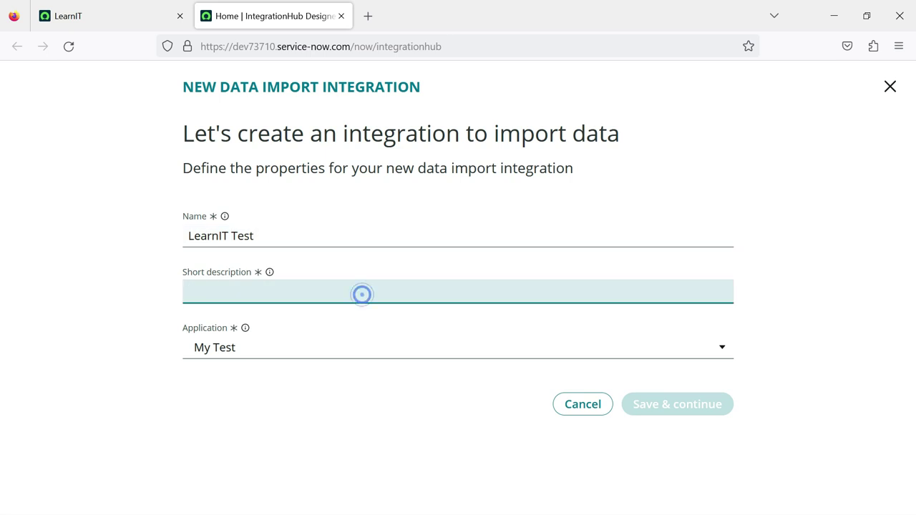
{"action": "type", "text": "LeRNI"}
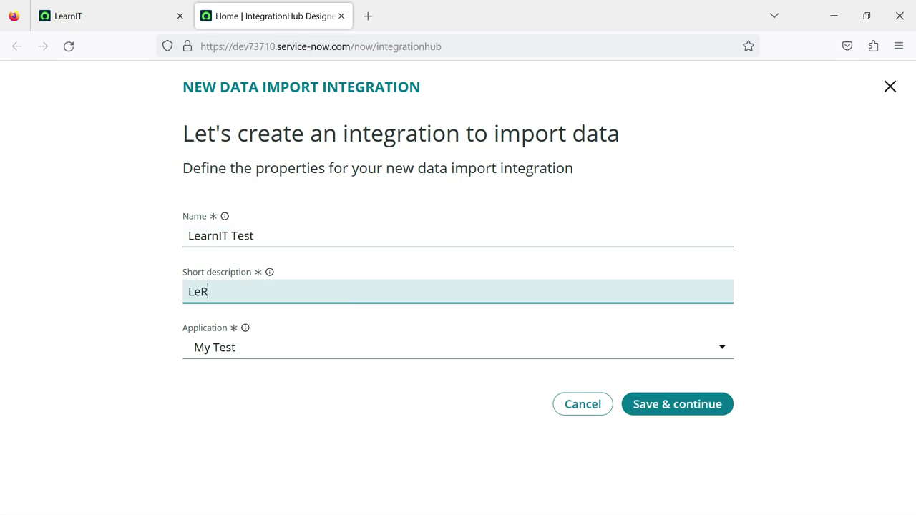
{"action": "key", "text": "BackSpace"}
{"action": "key", "text": "BackSpace"}
{"action": "key", "text": "BackSpace"}
{"action": "type", "text": "ARN"}
{"action": "left_click", "coordinate": [690, 409]}
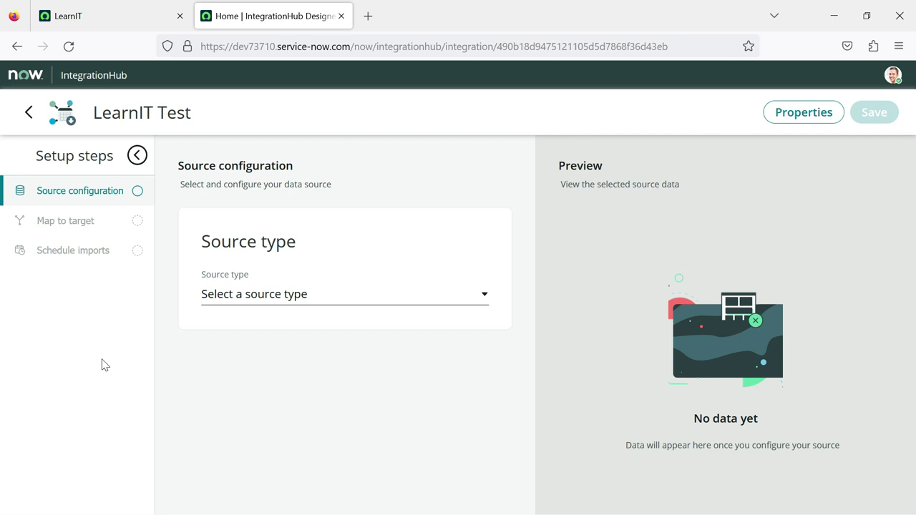
Step: Examine the File and Spokes source types for the LearnIT Test integration without choosing one, and return to the integrations list
{"action": "left_click", "coordinate": [378, 294]}
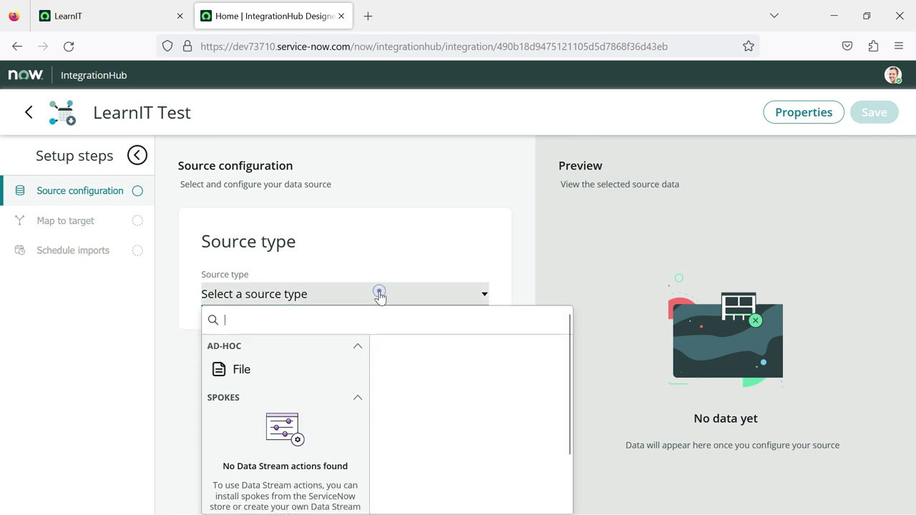
{"action": "left_click", "coordinate": [242, 372]}
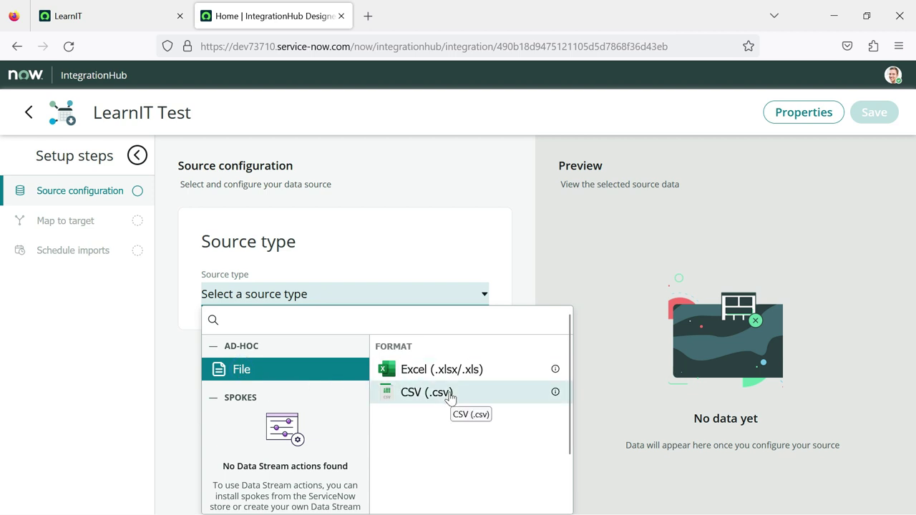
{"action": "scroll", "coordinate": [483, 412], "scroll_direction": "down", "scroll_amount": 1}
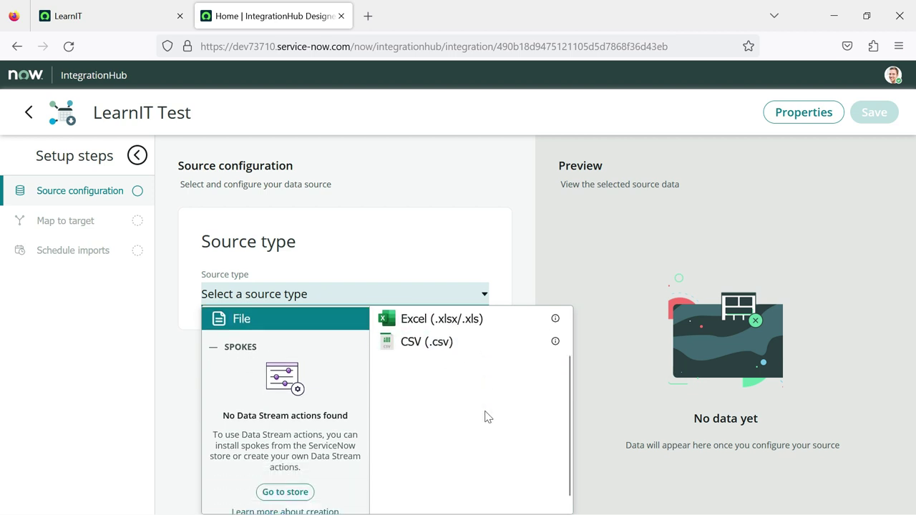
{"action": "scroll", "coordinate": [478, 386], "scroll_direction": "up", "scroll_amount": 1}
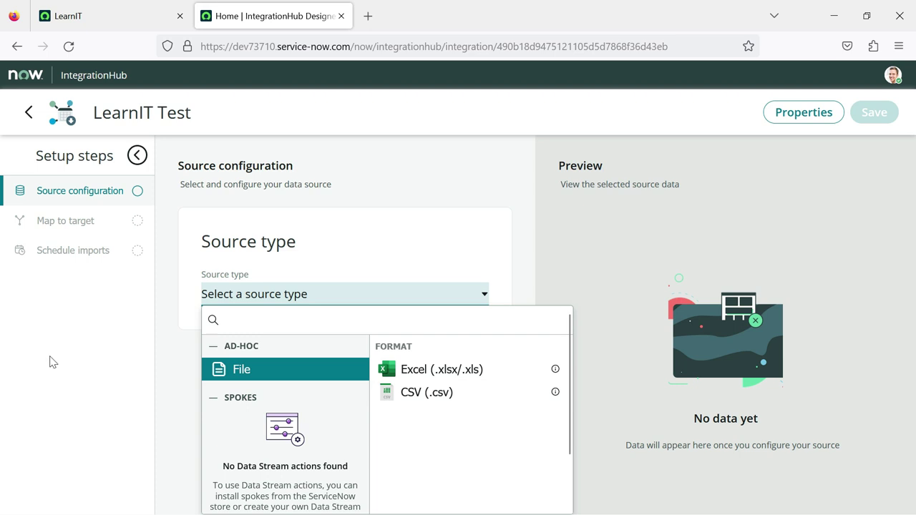
{"action": "left_click", "coordinate": [437, 158]}
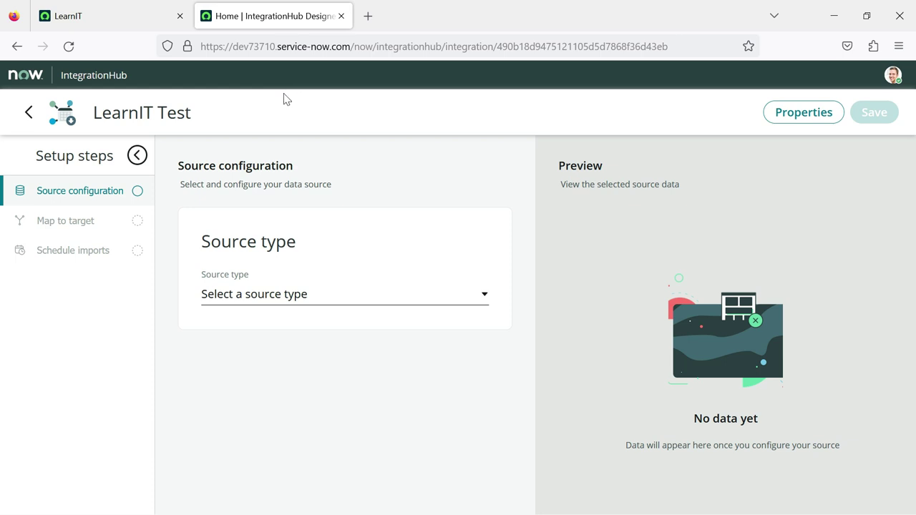
{"action": "left_click", "coordinate": [21, 115]}
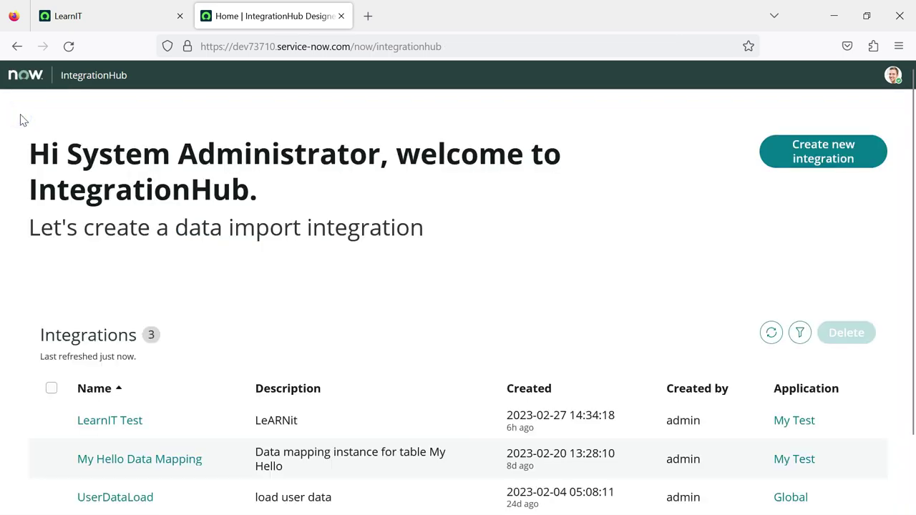
Step: Open the UserDataLoad integration and review its source configuration and the field mapping to the User table
{"action": "scroll", "coordinate": [315, 256], "scroll_direction": "down", "scroll_amount": 2}
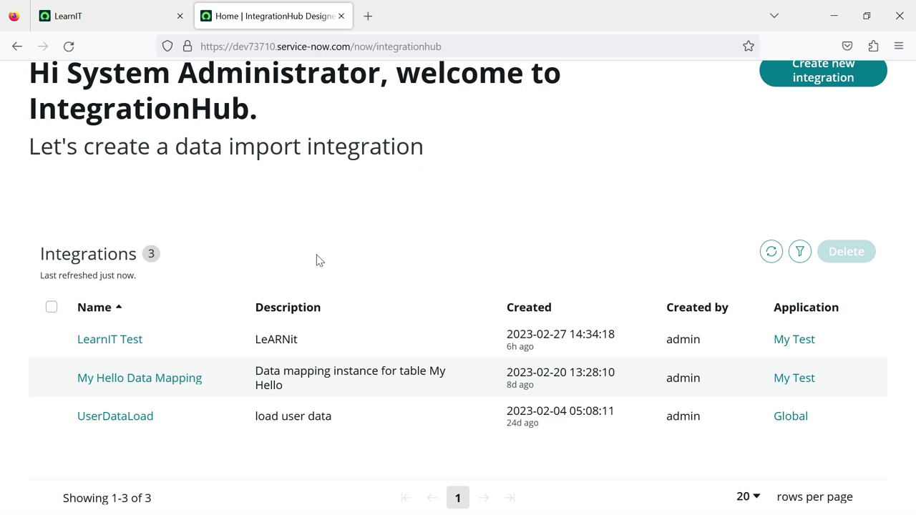
{"action": "left_click", "coordinate": [108, 417]}
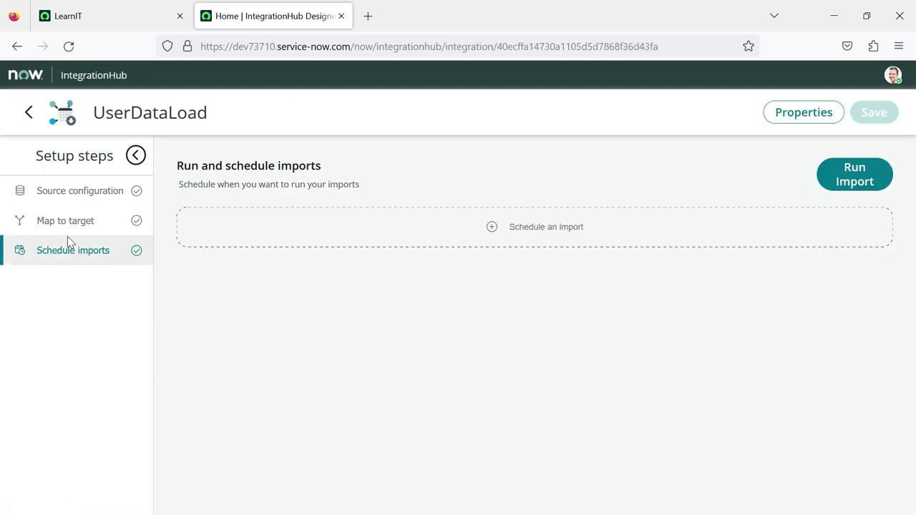
{"action": "left_click", "coordinate": [93, 192]}
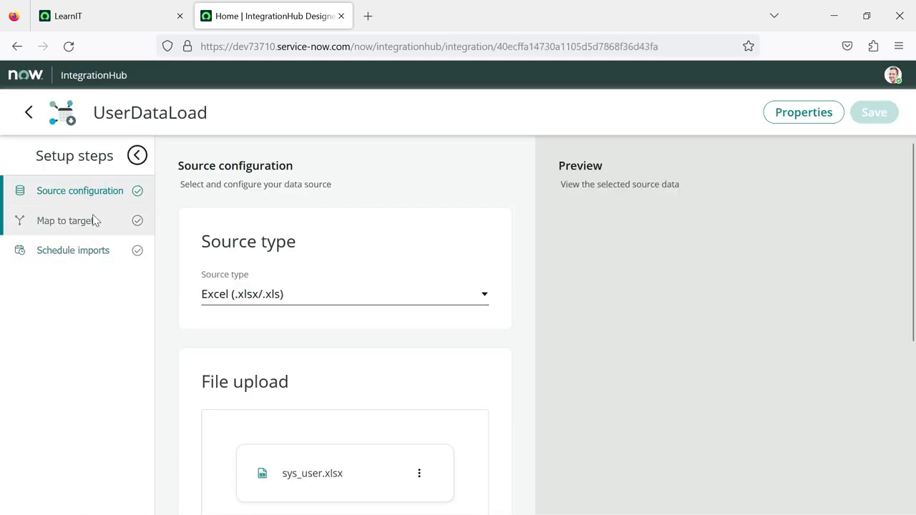
{"action": "left_click", "coordinate": [93, 220]}
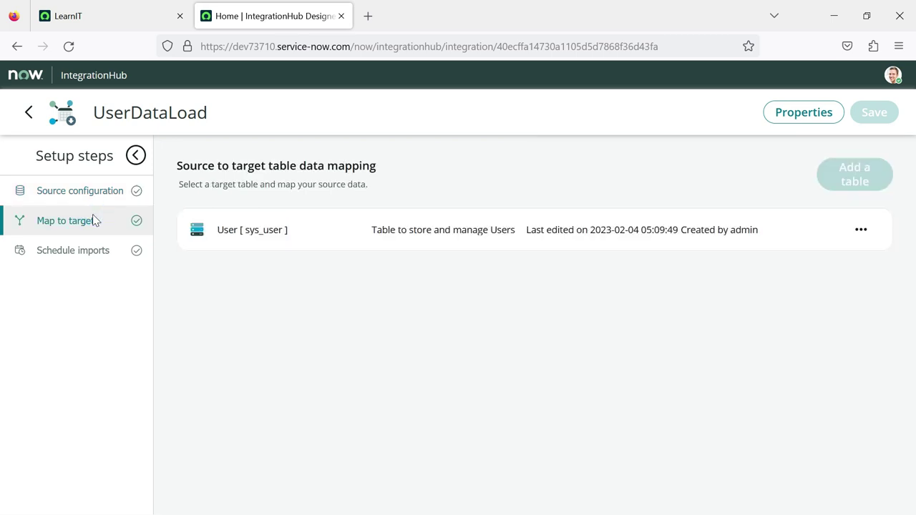
{"action": "left_click", "coordinate": [411, 229]}
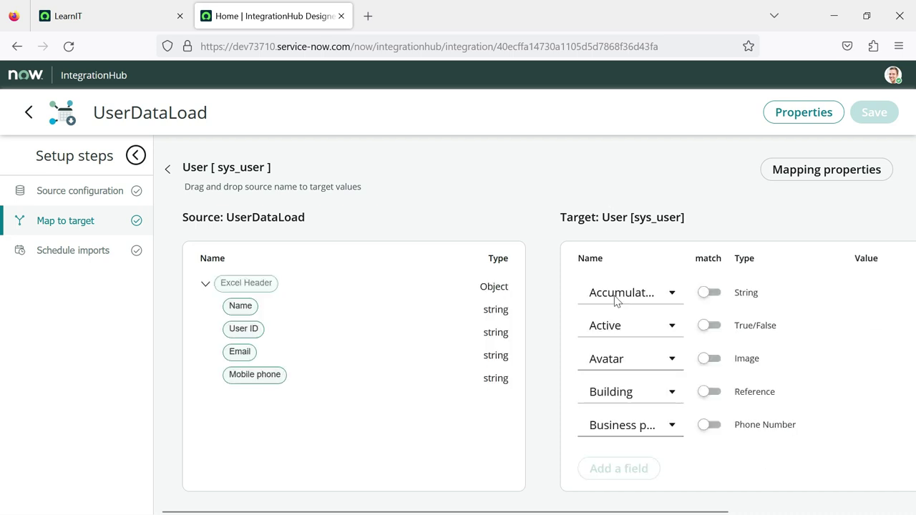
Step: Examine the User table's target fields and their mapped source values in the UserDataLoad integration
{"action": "scroll", "coordinate": [666, 374], "scroll_direction": "down", "scroll_amount": 5}
{"action": "scroll", "coordinate": [675, 377], "scroll_direction": "up", "scroll_amount": 5}
{"action": "scroll", "coordinate": [676, 377], "scroll_direction": "down", "scroll_amount": 10}
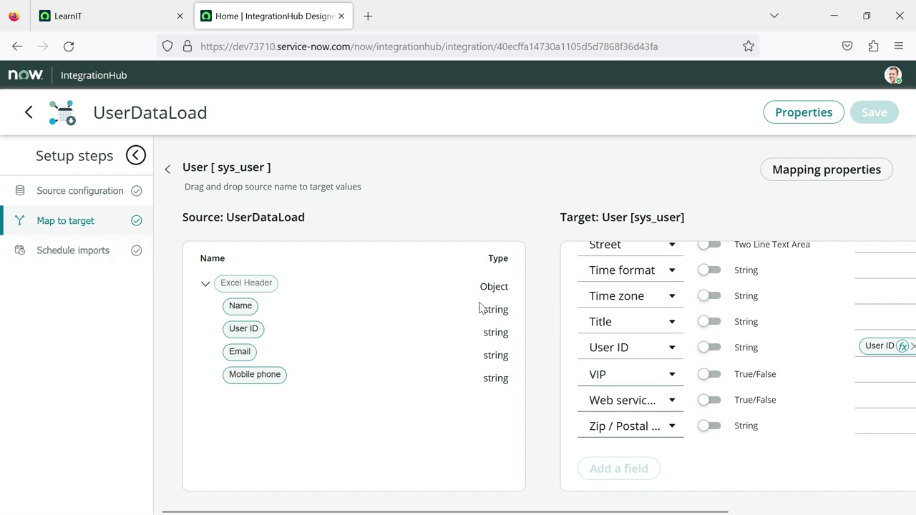
{"action": "scroll", "coordinate": [582, 293], "scroll_direction": "up", "scroll_amount": 5}
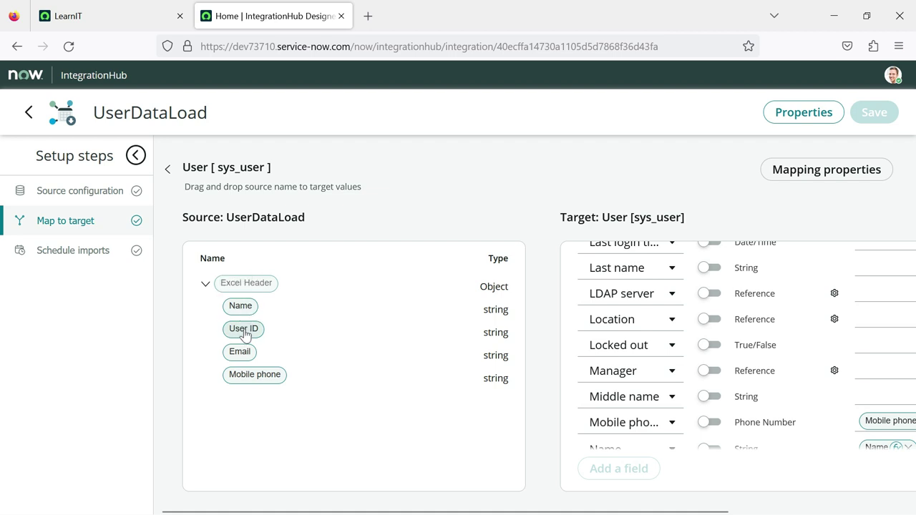
{"action": "scroll", "coordinate": [708, 450], "scroll_direction": "down", "scroll_amount": 2}
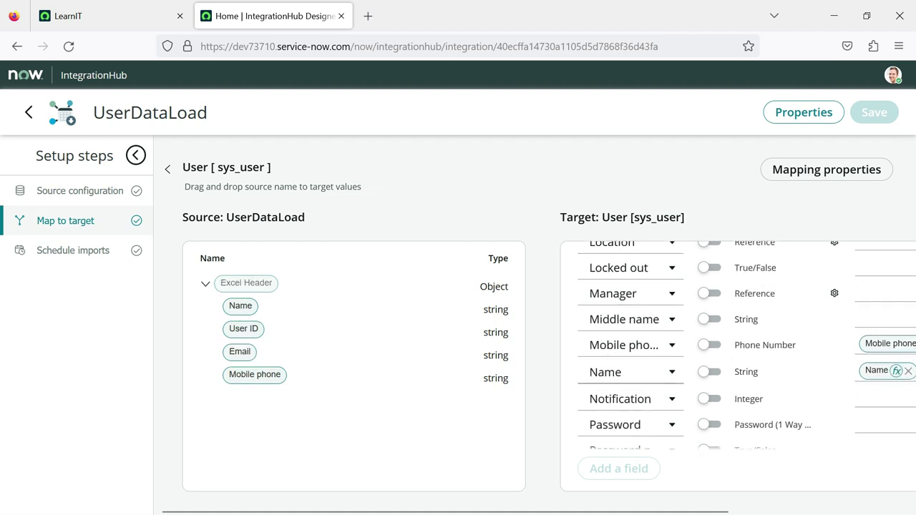
{"action": "scroll", "coordinate": [658, 374], "scroll_direction": "down", "scroll_amount": 3}
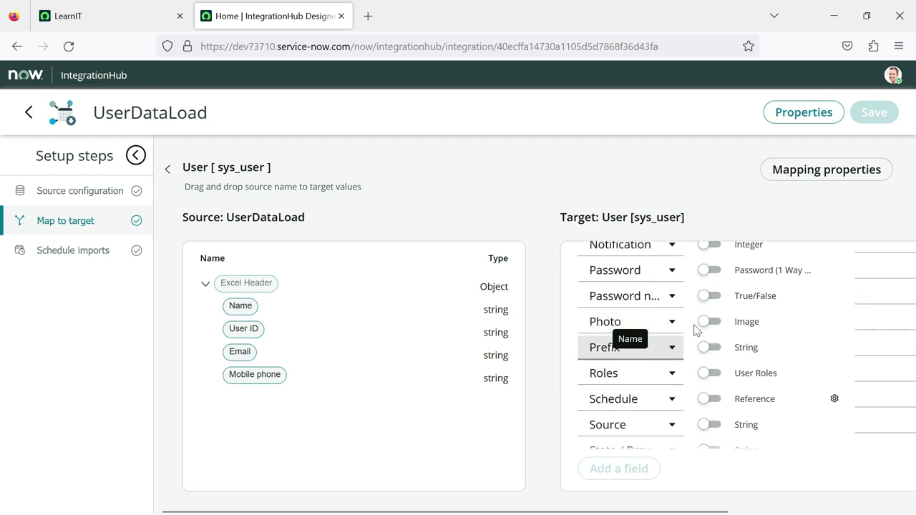
{"action": "scroll", "coordinate": [824, 286], "scroll_direction": "up", "scroll_amount": 5}
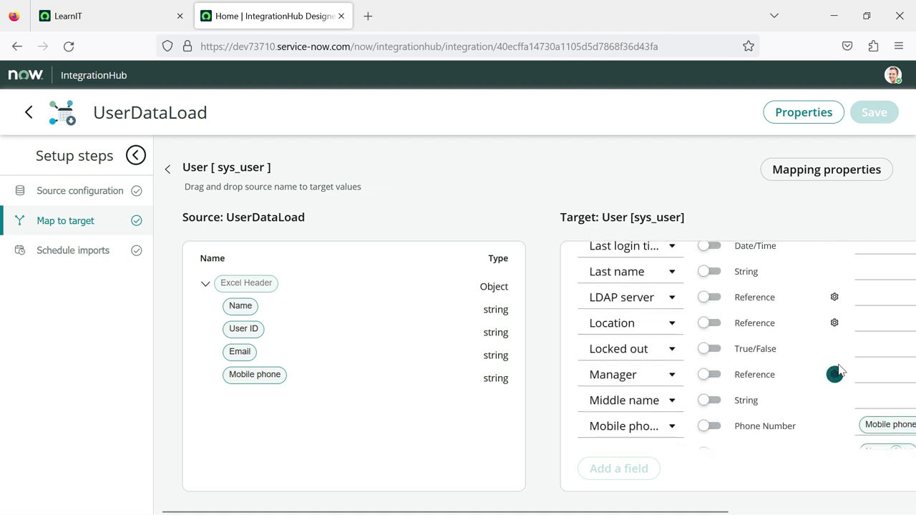
{"action": "scroll", "coordinate": [768, 317], "scroll_direction": "up", "scroll_amount": 6}
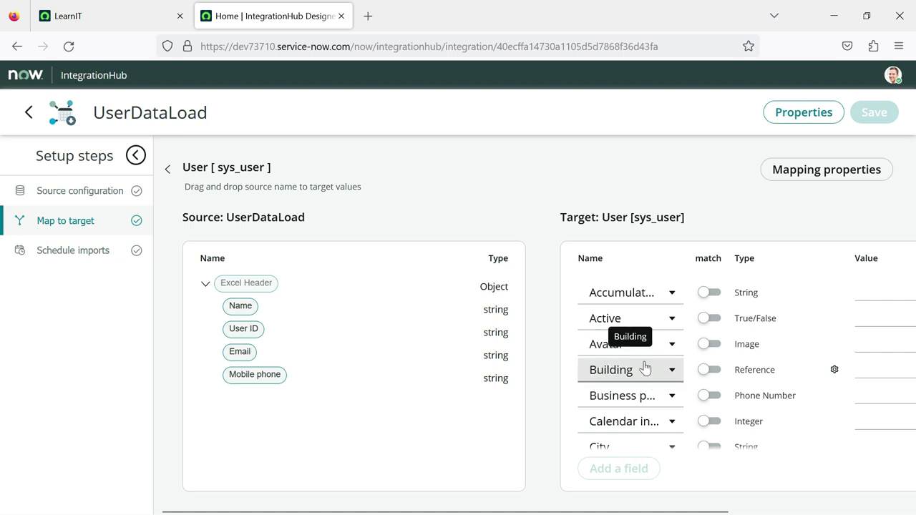
{"action": "scroll", "coordinate": [614, 358], "scroll_direction": "down", "scroll_amount": 2}
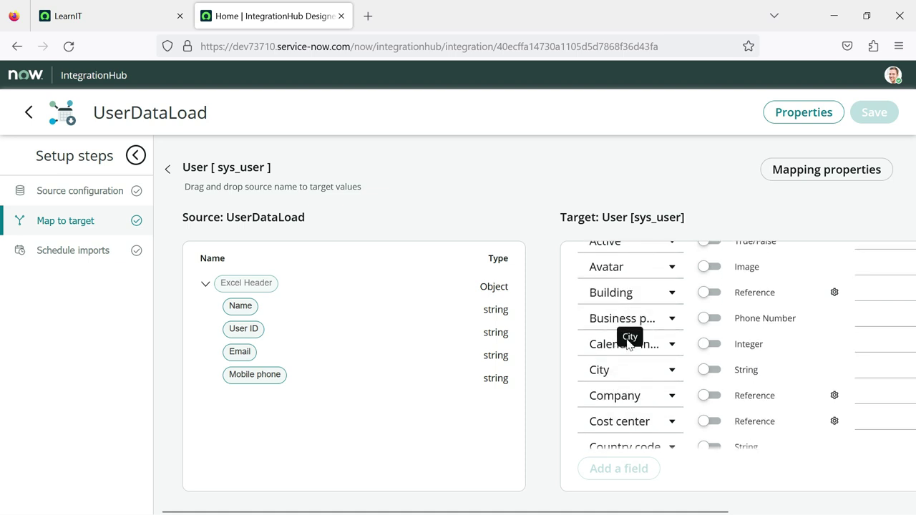
{"action": "scroll", "coordinate": [625, 286], "scroll_direction": "up", "scroll_amount": 2}
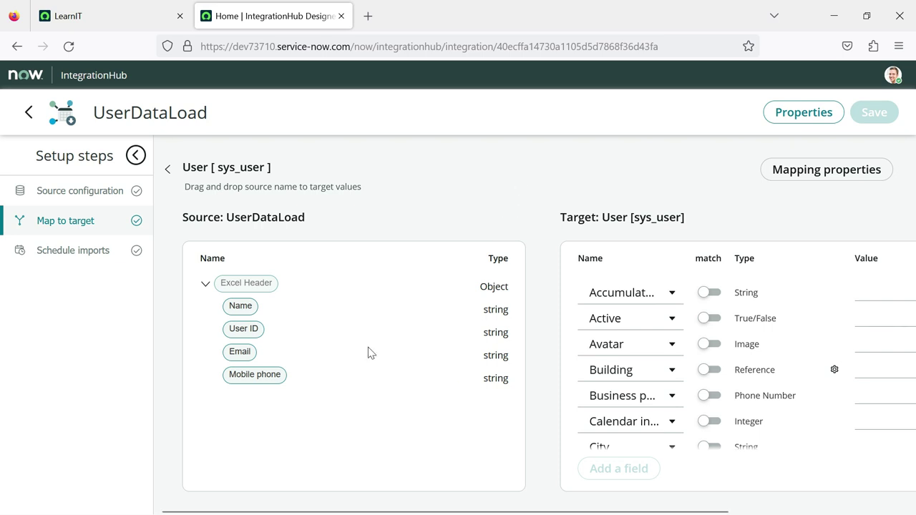
Step: Download the sys_user.xlsx source file from UserDataLoad's source configuration
{"action": "left_click", "coordinate": [81, 190]}
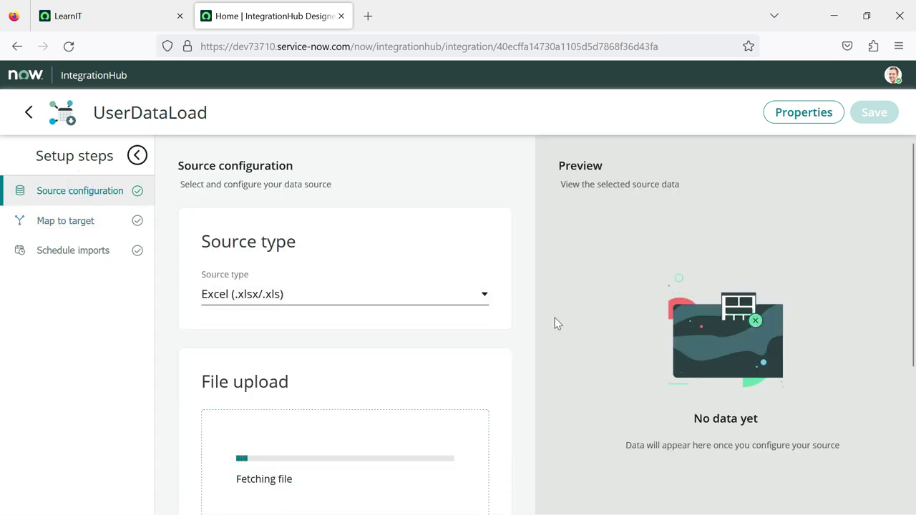
{"action": "scroll", "coordinate": [410, 407], "scroll_direction": "down", "scroll_amount": 5}
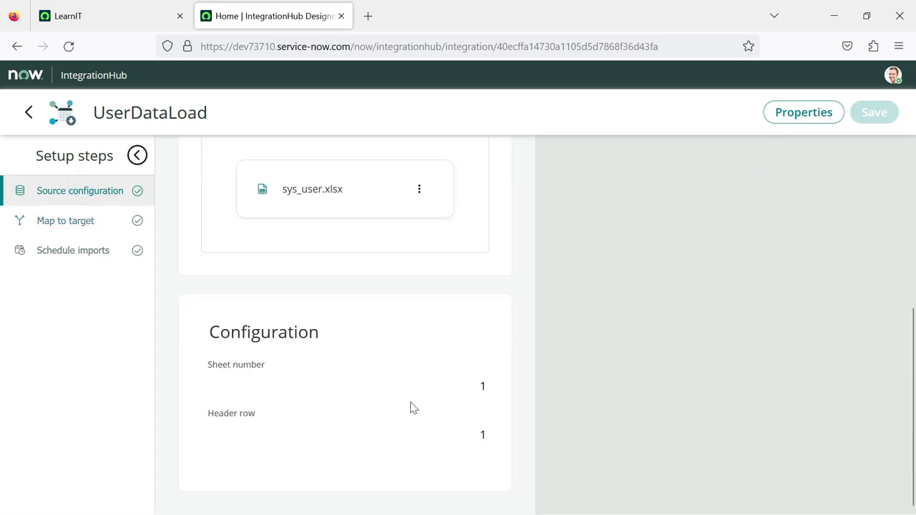
{"action": "scroll", "coordinate": [487, 384], "scroll_direction": "down", "scroll_amount": 3}
{"action": "scroll", "coordinate": [493, 372], "scroll_direction": "up", "scroll_amount": 3}
{"action": "scroll", "coordinate": [492, 373], "scroll_direction": "down", "scroll_amount": 3}
{"action": "scroll", "coordinate": [491, 375], "scroll_direction": "up", "scroll_amount": 3}
{"action": "scroll", "coordinate": [490, 377], "scroll_direction": "down", "scroll_amount": 3}
{"action": "left_click", "coordinate": [418, 190]}
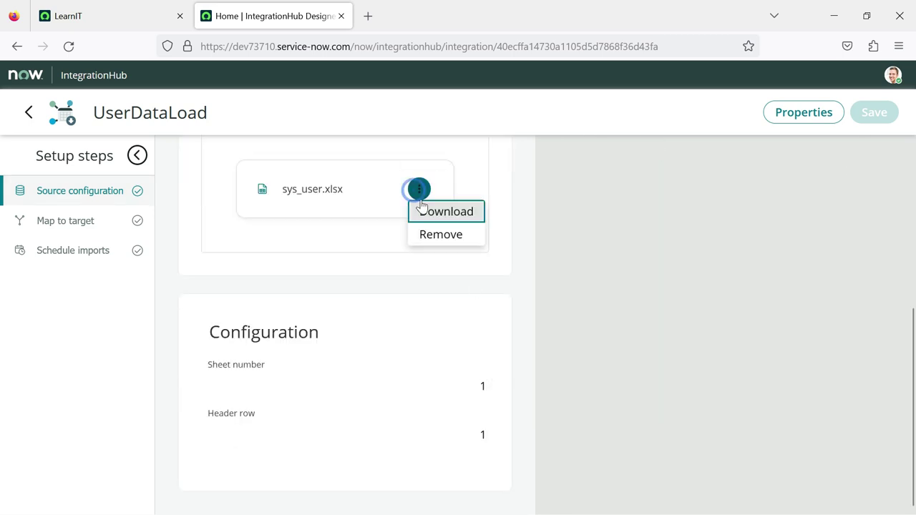
{"action": "left_click", "coordinate": [436, 210]}
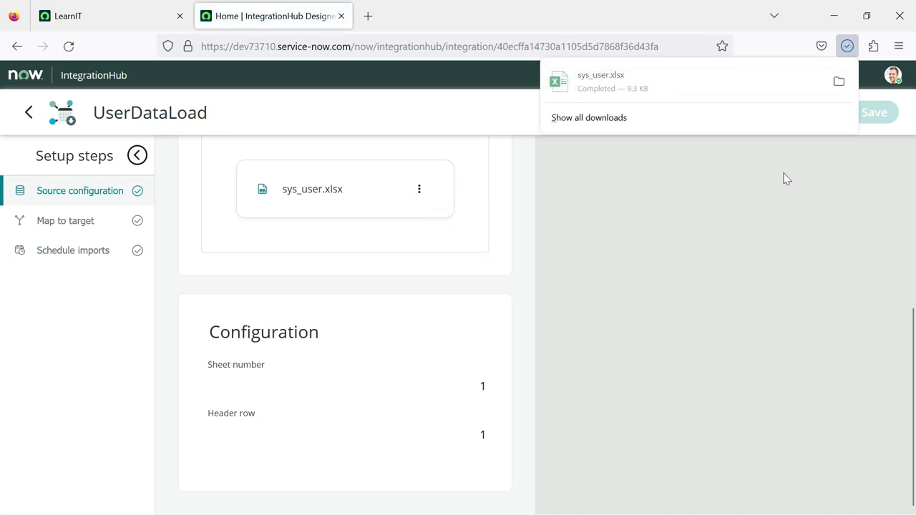
{"action": "key", "text": "Escape"}
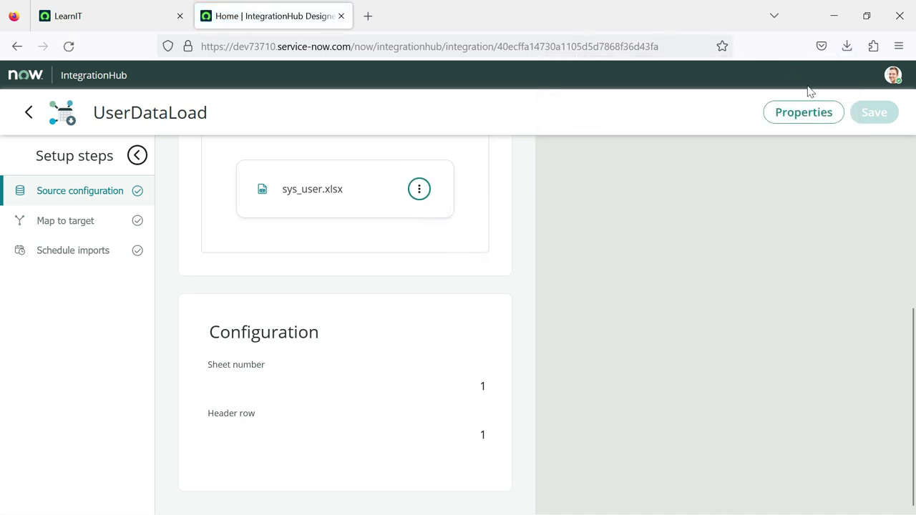
Step: Return to the integrations home page and start a new data import integration named MaptheUser
{"action": "left_click", "coordinate": [29, 112]}
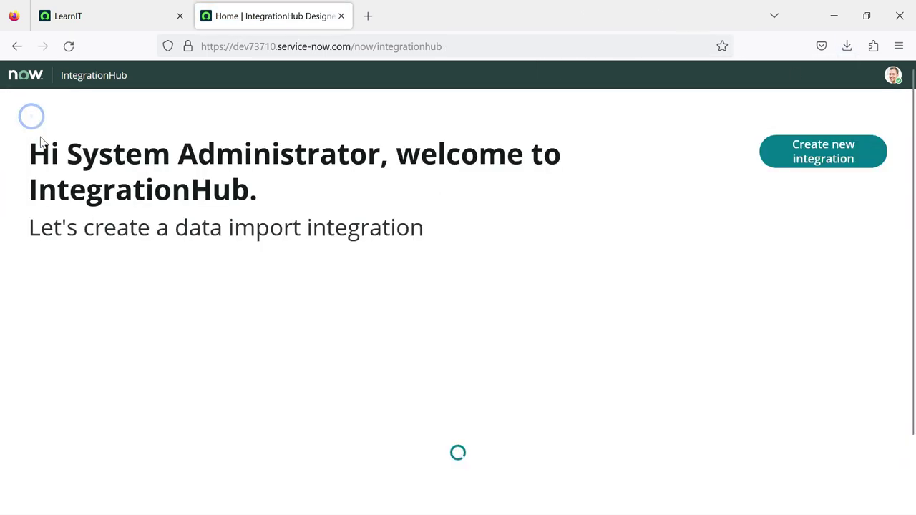
{"action": "left_click", "coordinate": [818, 159]}
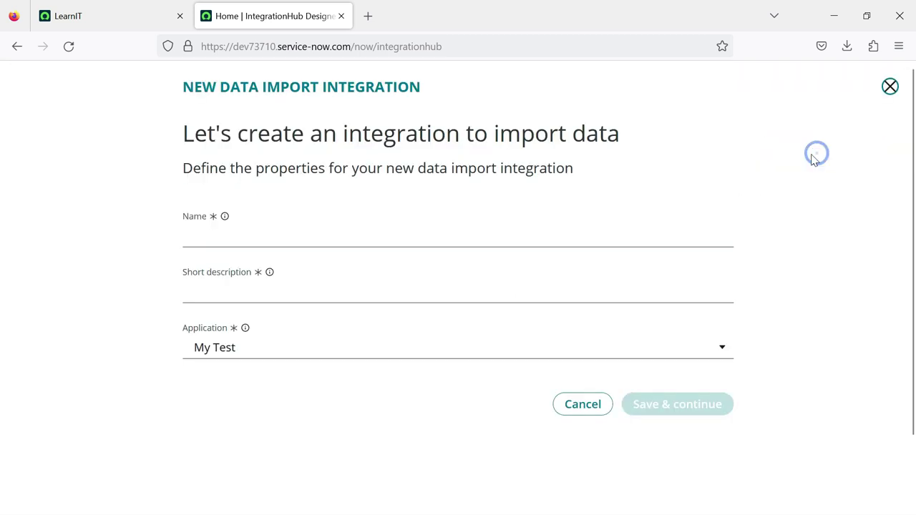
{"action": "left_click", "coordinate": [223, 229]}
{"action": "type", "text": "mAP THEuSER"}
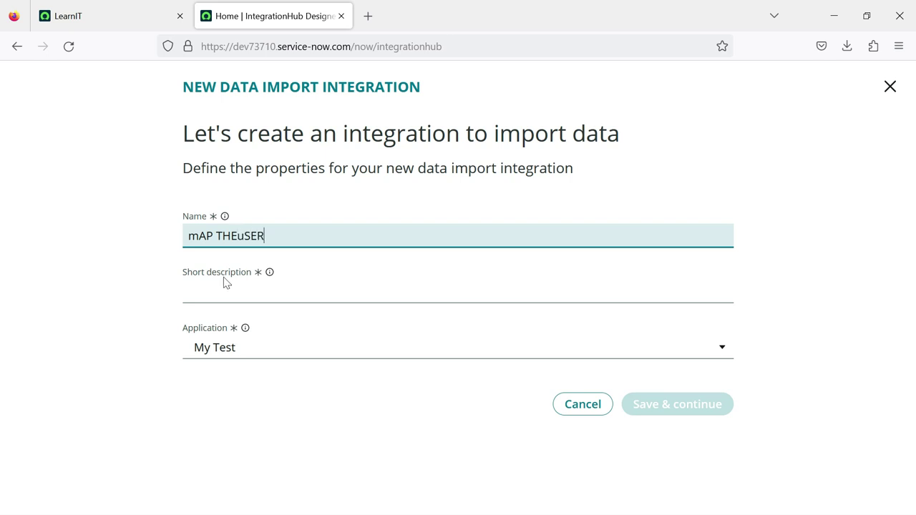
{"action": "left_click", "coordinate": [224, 288]}
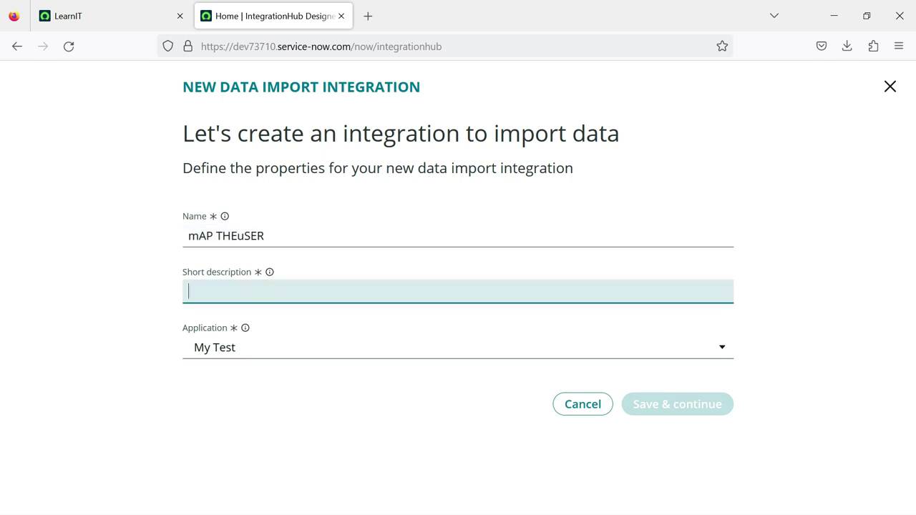
{"action": "triple_click", "coordinate": [290, 238]}
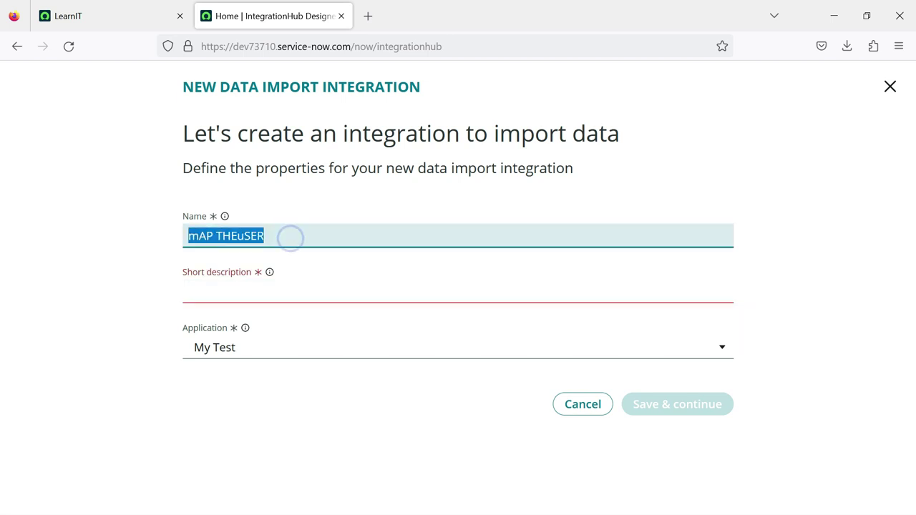
{"action": "type", "text": "MaptheUser"}
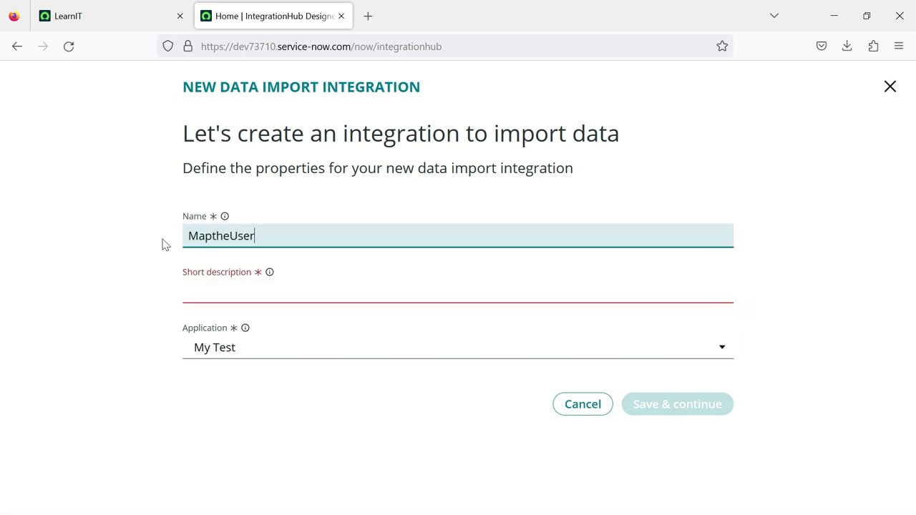
Step: Enter the short description Map the User, then save the integration under the My Test application and continue
{"action": "left_click", "coordinate": [283, 293]}
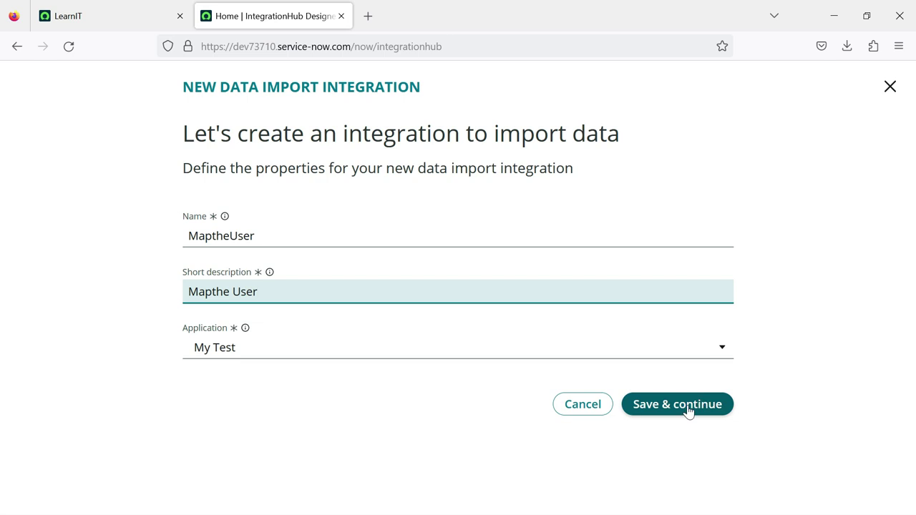
{"action": "left_click", "coordinate": [215, 291]}
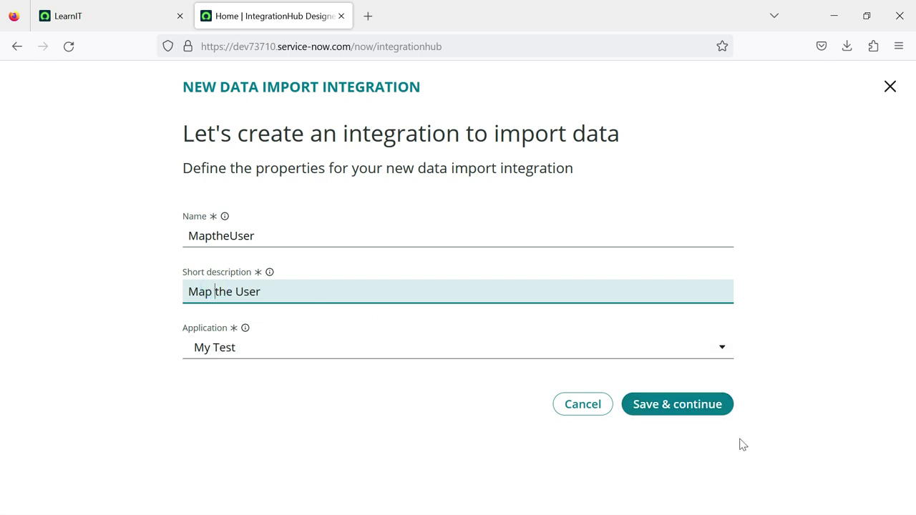
{"action": "left_click", "coordinate": [691, 409]}
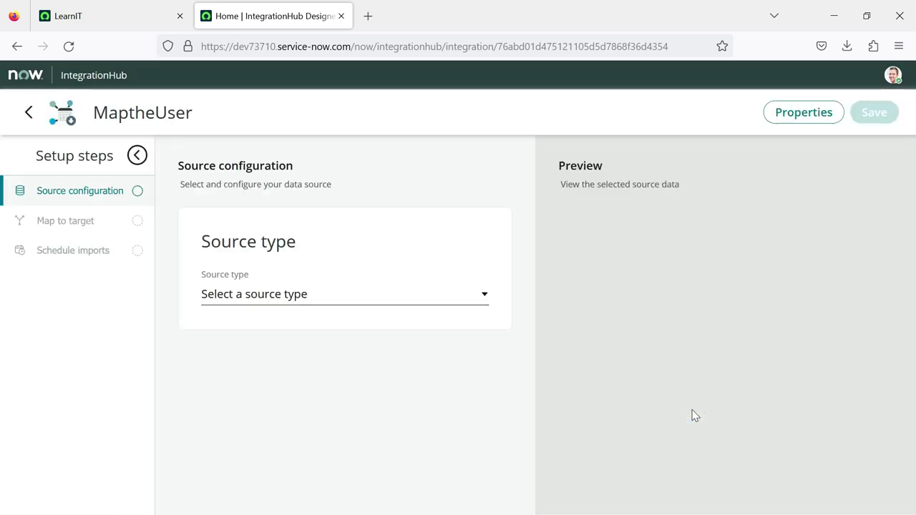
Step: Set the MaptheUser integration's source type to an ad-hoc file in Excel (.xlsx/.xls) format
{"action": "left_click", "coordinate": [286, 295]}
{"action": "left_click", "coordinate": [256, 372]}
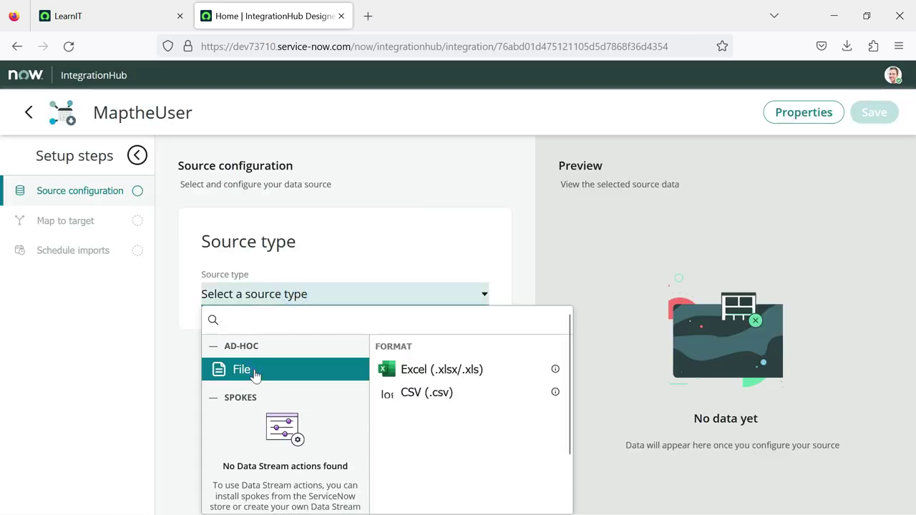
{"action": "left_click", "coordinate": [441, 369]}
Step: Upload sys_user.xlsx from the Downloads folder as the integration's source file
{"action": "scroll", "coordinate": [401, 386], "scroll_direction": "down", "scroll_amount": 5}
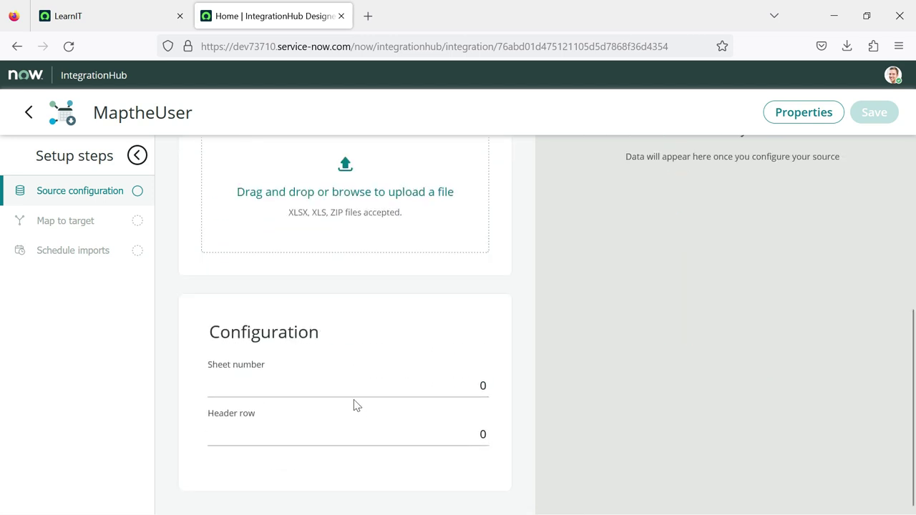
{"action": "left_click", "coordinate": [344, 190]}
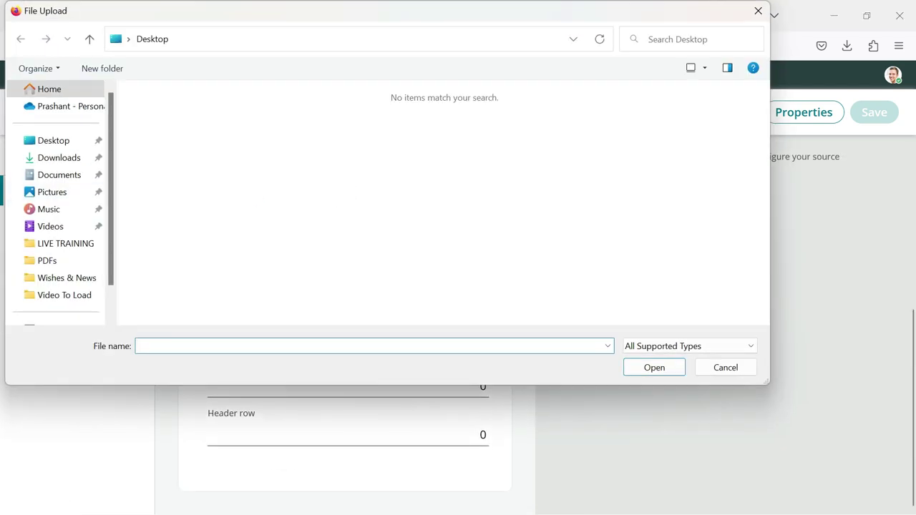
{"action": "left_click", "coordinate": [51, 158]}
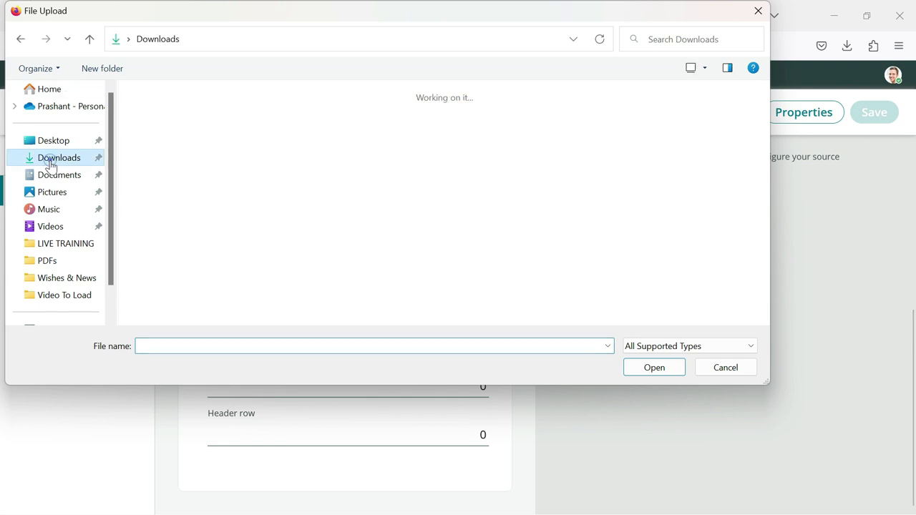
{"action": "left_click", "coordinate": [166, 164]}
{"action": "double_click", "coordinate": [165, 164]}
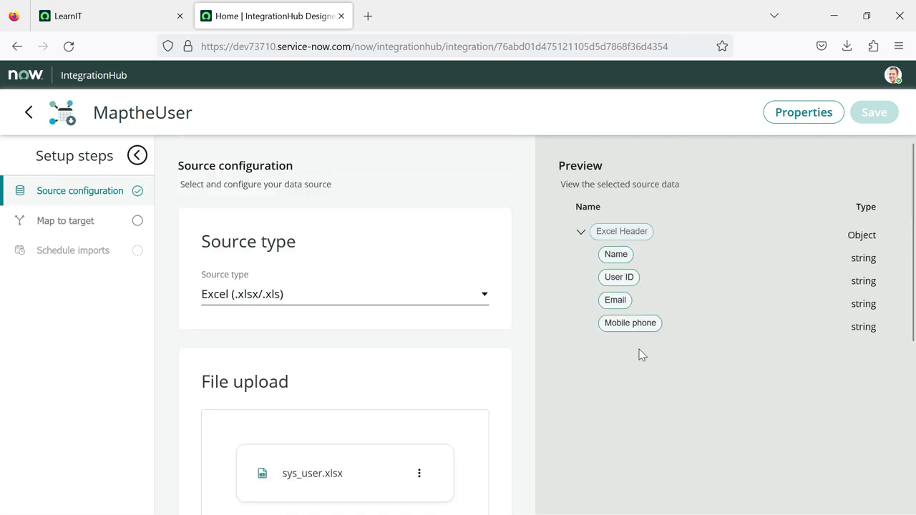
Step: Add a new target mapping for the User [sys_user] table to the MaptheUser integration
{"action": "left_click", "coordinate": [68, 220]}
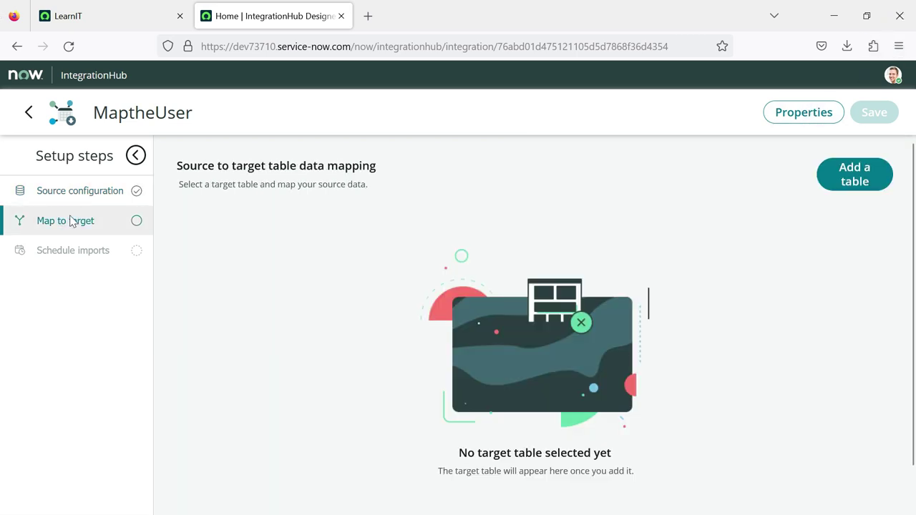
{"action": "left_click", "coordinate": [90, 192]}
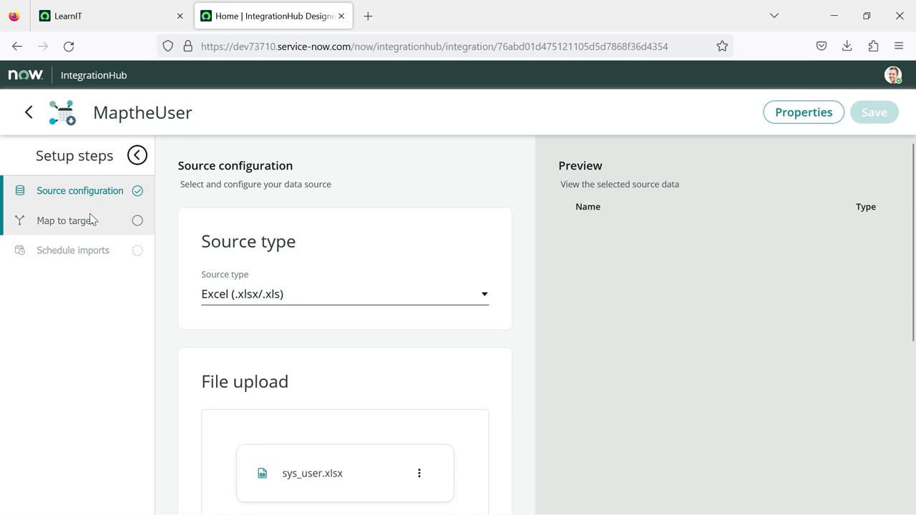
{"action": "left_click", "coordinate": [90, 219]}
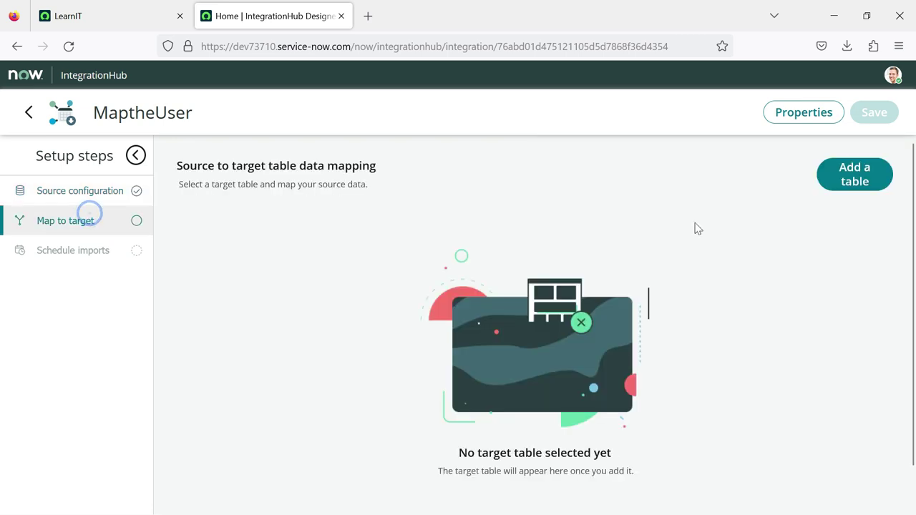
{"action": "left_click", "coordinate": [848, 180]}
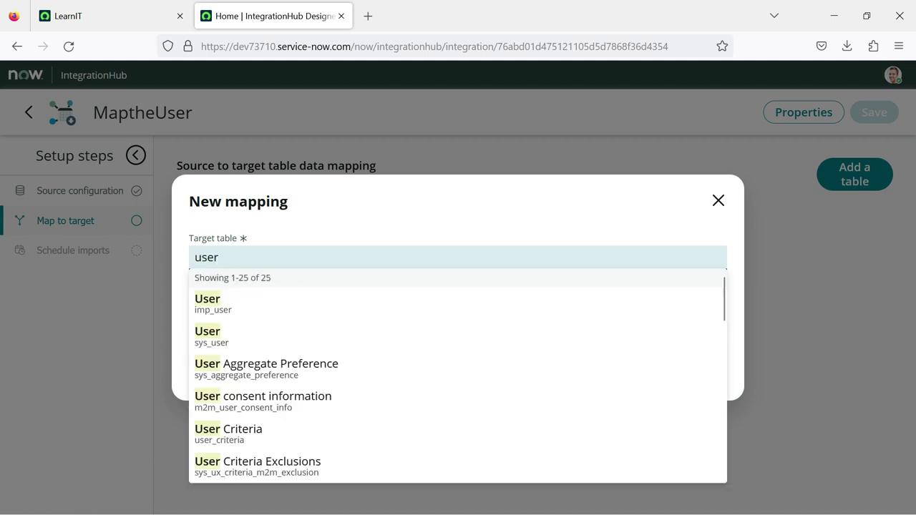
{"action": "left_click", "coordinate": [231, 329]}
{"action": "left_click", "coordinate": [701, 371]}
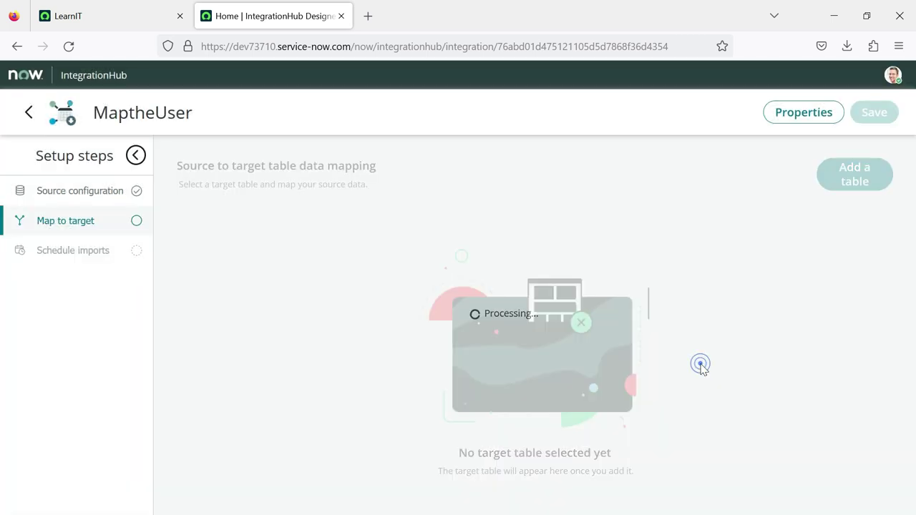
Step: Add all target fields to the User table mapping, then view its mapping properties and close them unchanged
{"action": "left_click", "coordinate": [296, 234]}
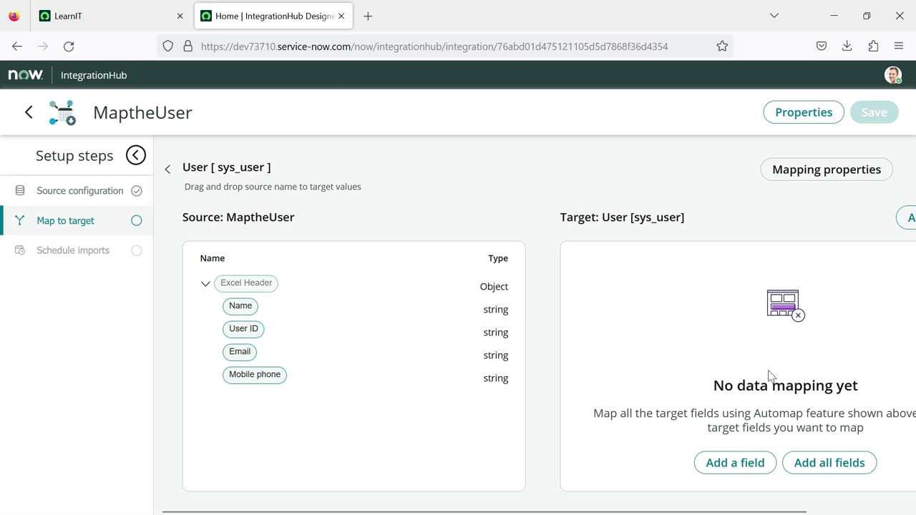
{"action": "left_click", "coordinate": [819, 475]}
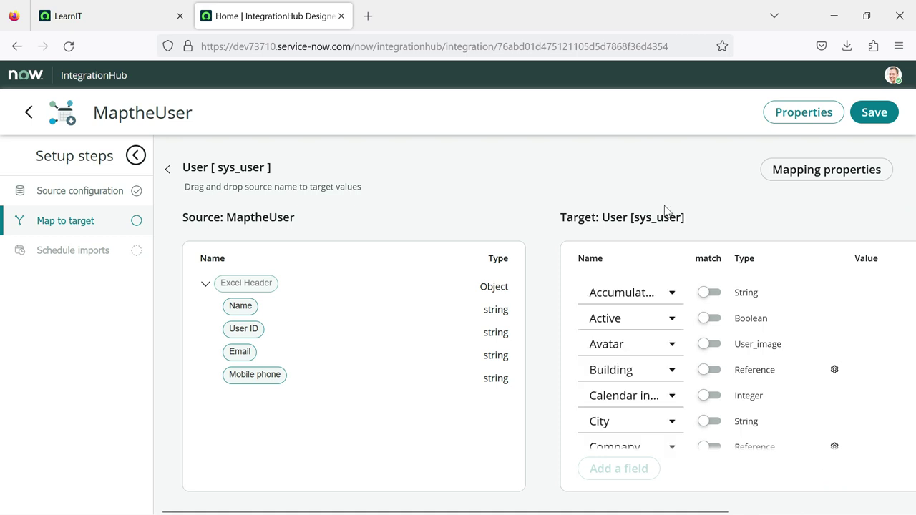
{"action": "left_click", "coordinate": [815, 171]}
{"action": "left_click", "coordinate": [718, 195]}
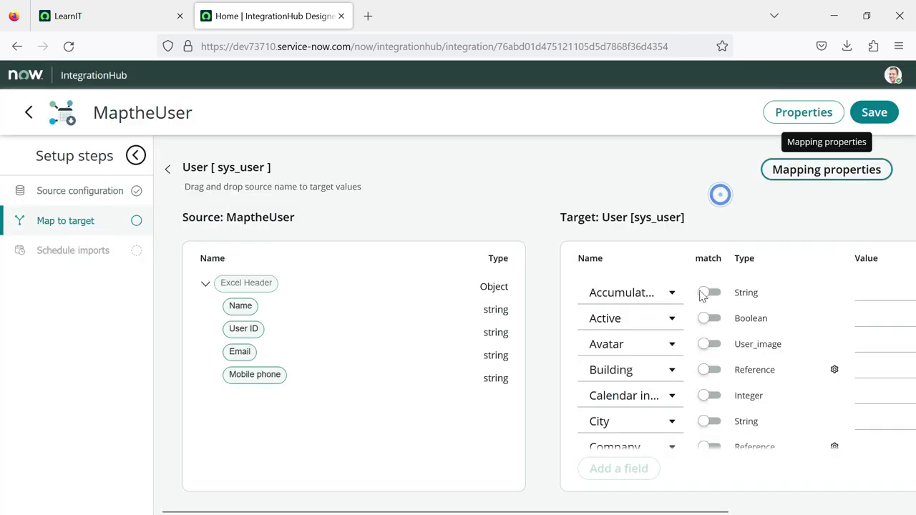
Step: Review the MaptheUser integration properties, close them unchanged, and look through the target fields in the User table mapping
{"action": "left_click", "coordinate": [812, 174]}
{"action": "left_click", "coordinate": [718, 195]}
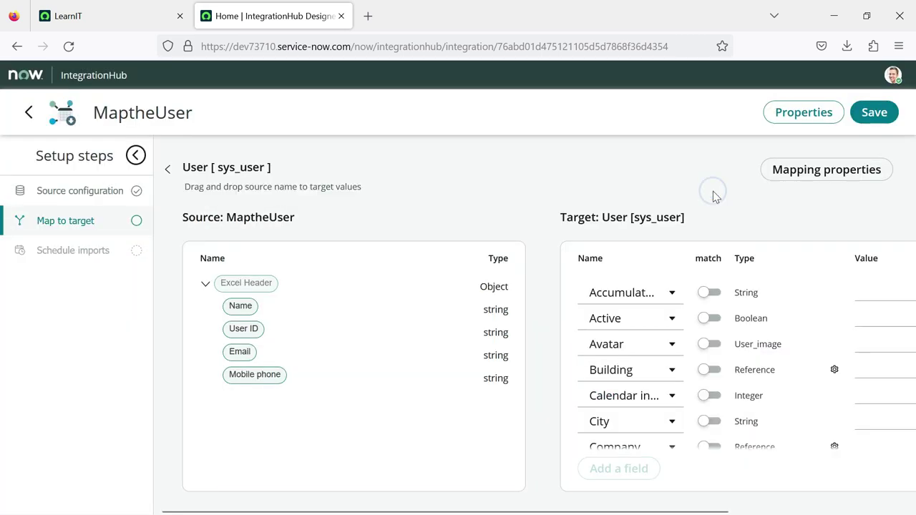
{"action": "left_click", "coordinate": [814, 112]}
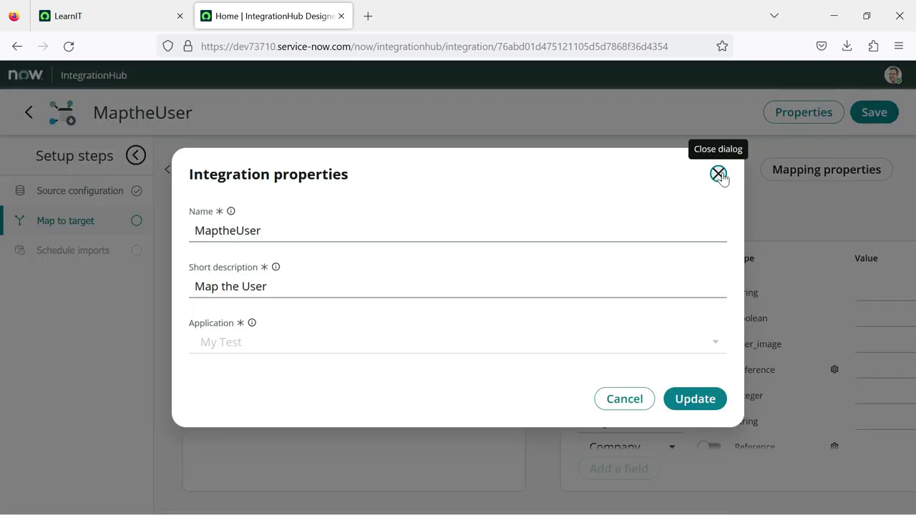
{"action": "left_click", "coordinate": [718, 174]}
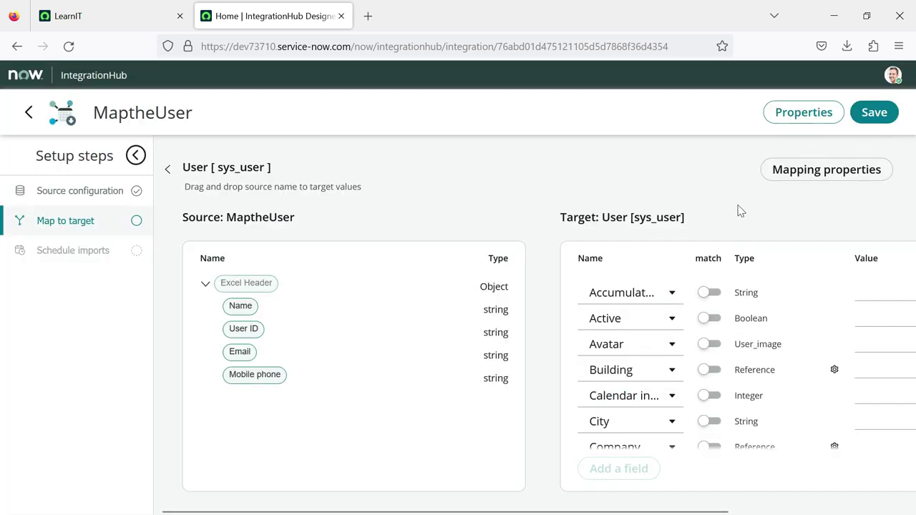
{"action": "scroll", "coordinate": [718, 379], "scroll_direction": "down", "scroll_amount": 3}
{"action": "scroll", "coordinate": [719, 379], "scroll_direction": "up", "scroll_amount": 3}
{"action": "scroll", "coordinate": [719, 379], "scroll_direction": "down", "scroll_amount": 8}
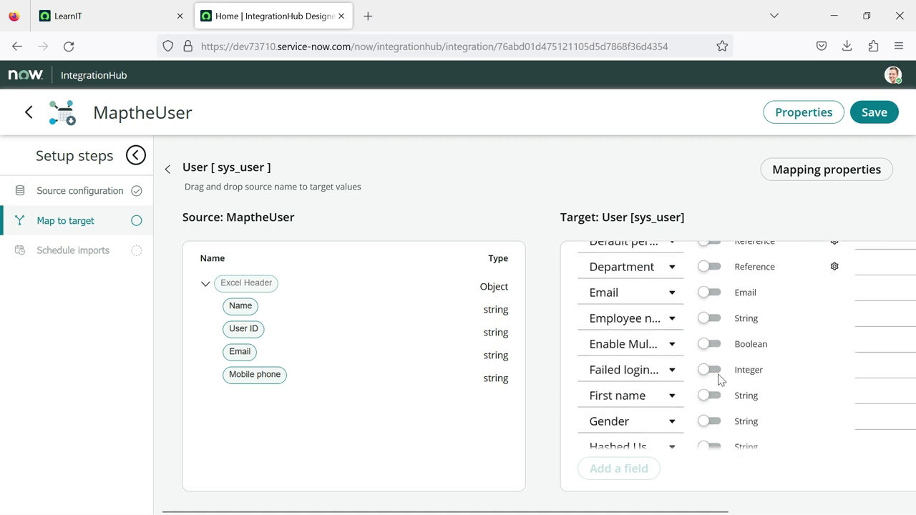
{"action": "scroll", "coordinate": [745, 355], "scroll_direction": "down", "scroll_amount": 5}
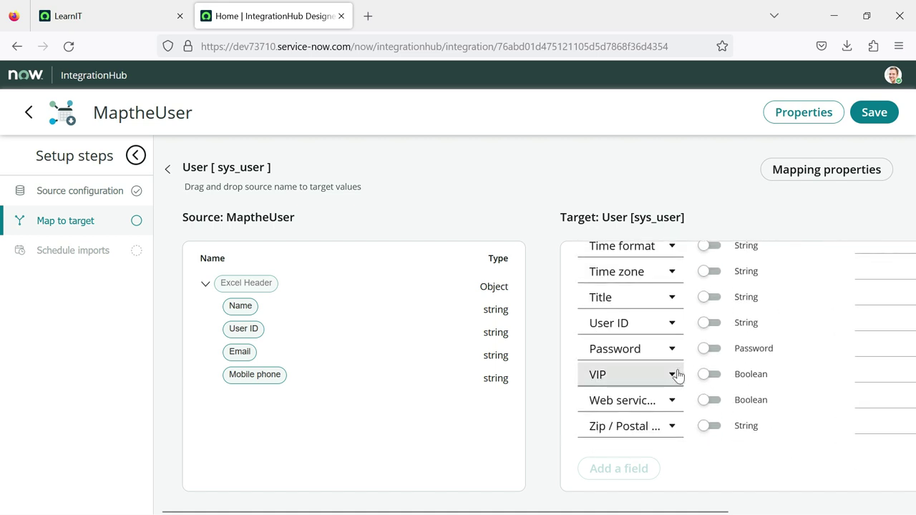
Step: Return to the source configuration, discarding the unsaved mapping changes, and review the uploaded source file and integration properties
{"action": "left_click", "coordinate": [106, 184]}
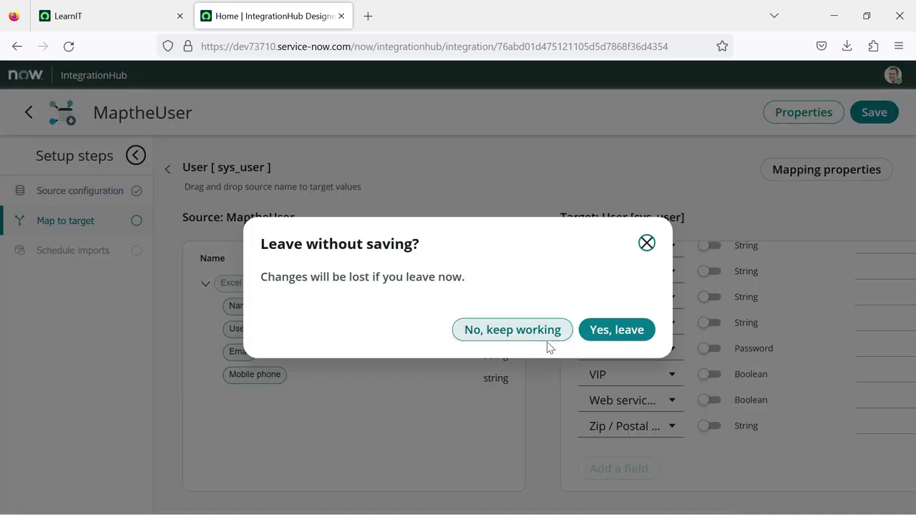
{"action": "left_click", "coordinate": [605, 333]}
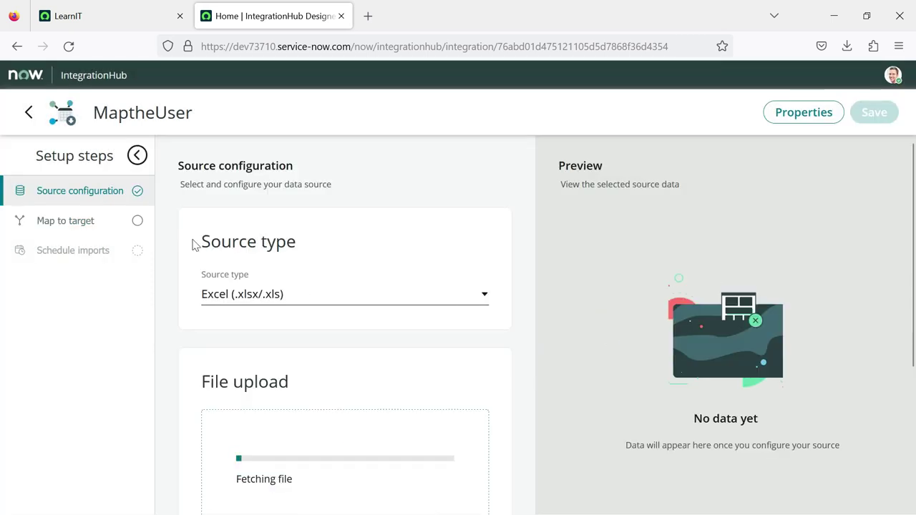
{"action": "scroll", "coordinate": [701, 280], "scroll_direction": "down", "scroll_amount": 4}
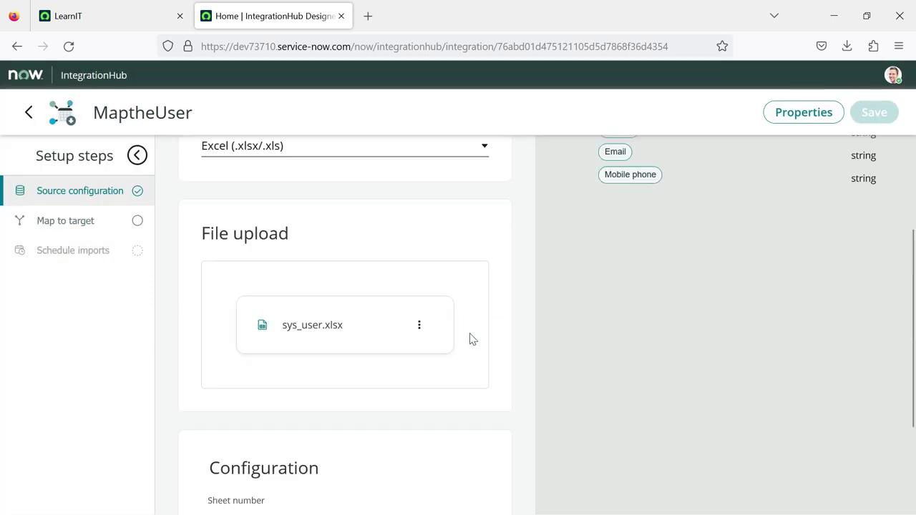
{"action": "scroll", "coordinate": [470, 337], "scroll_direction": "up", "scroll_amount": 4}
{"action": "left_click", "coordinate": [807, 117]}
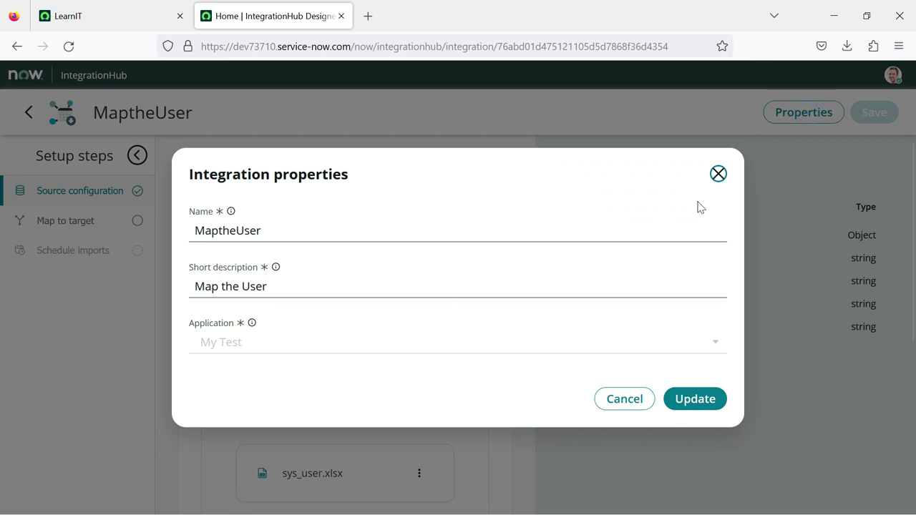
{"action": "left_click", "coordinate": [716, 176]}
Step: Go back to the target mapping setup and open the User [sys_user] table's mapping for editing
{"action": "left_click", "coordinate": [74, 226]}
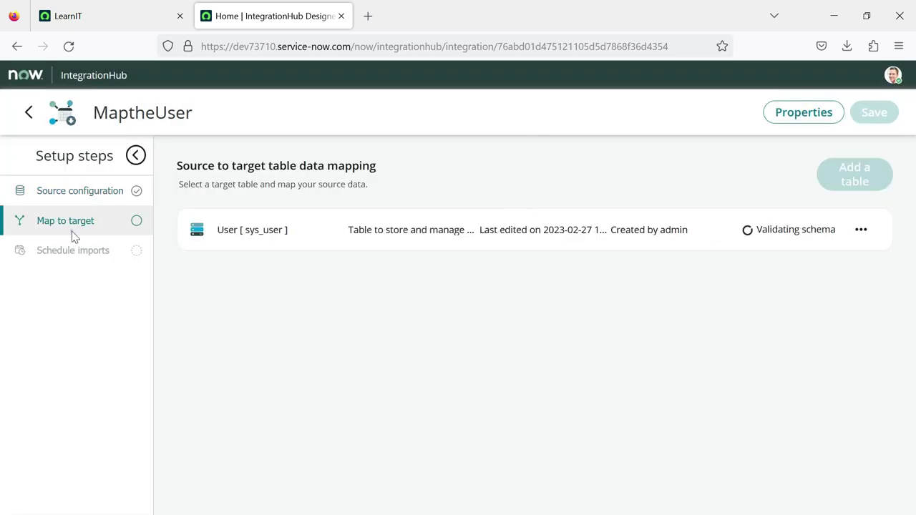
{"action": "left_click", "coordinate": [861, 230]}
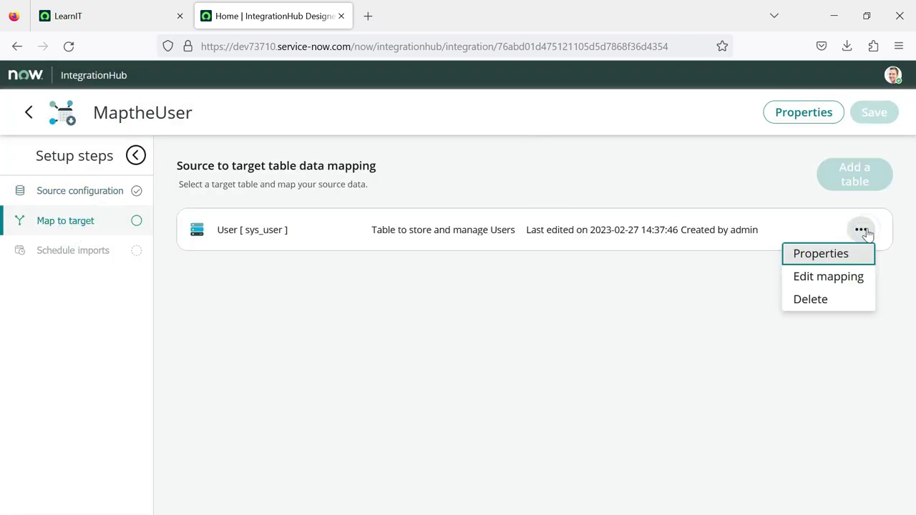
{"action": "left_click", "coordinate": [828, 276]}
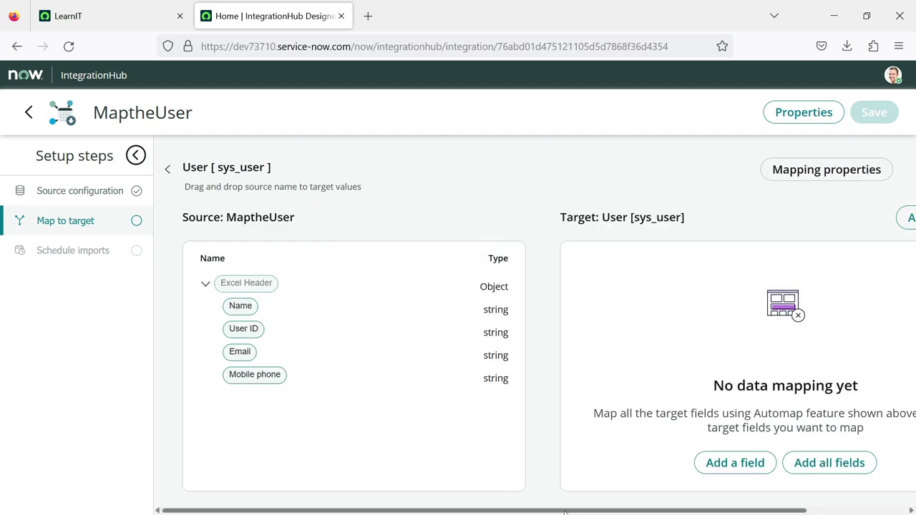
Step: Automap all matching fields in the target User table with the source columns
{"action": "scroll", "coordinate": [562, 509], "scroll_direction": "right", "scroll_amount": 3}
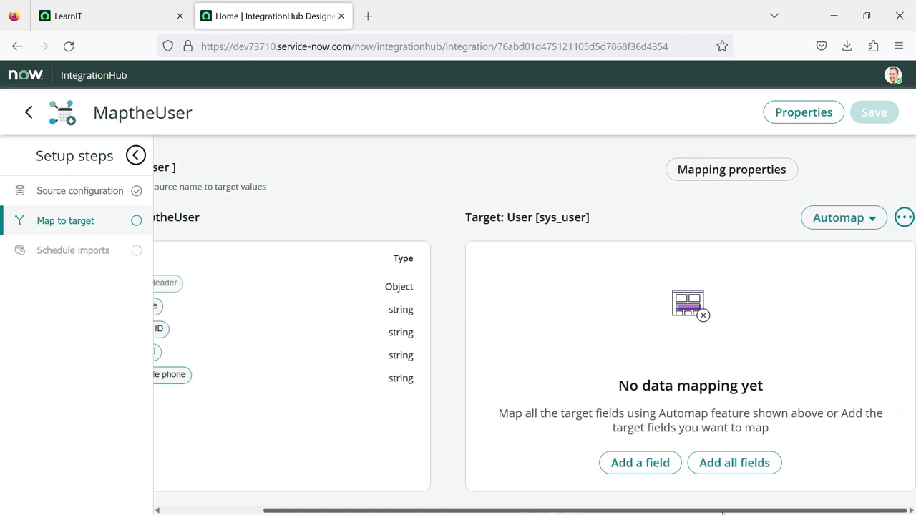
{"action": "left_click", "coordinate": [865, 218]}
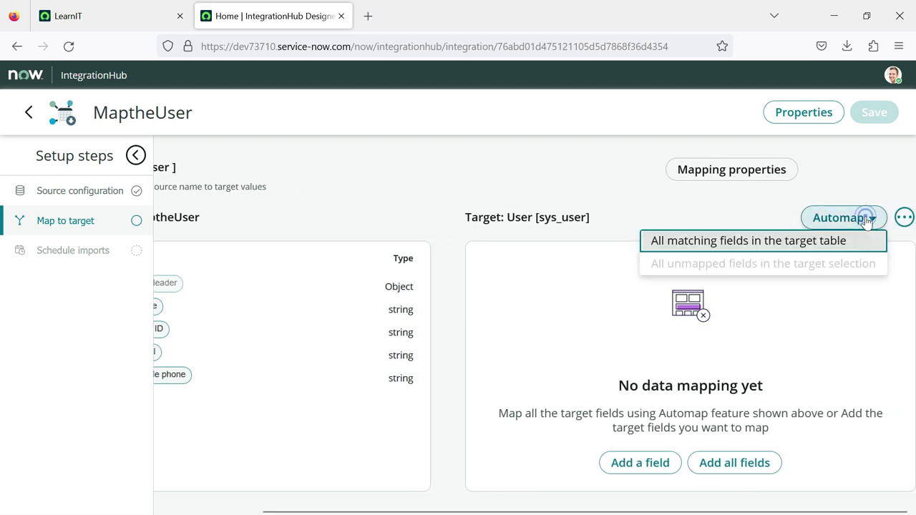
{"action": "left_click", "coordinate": [866, 220]}
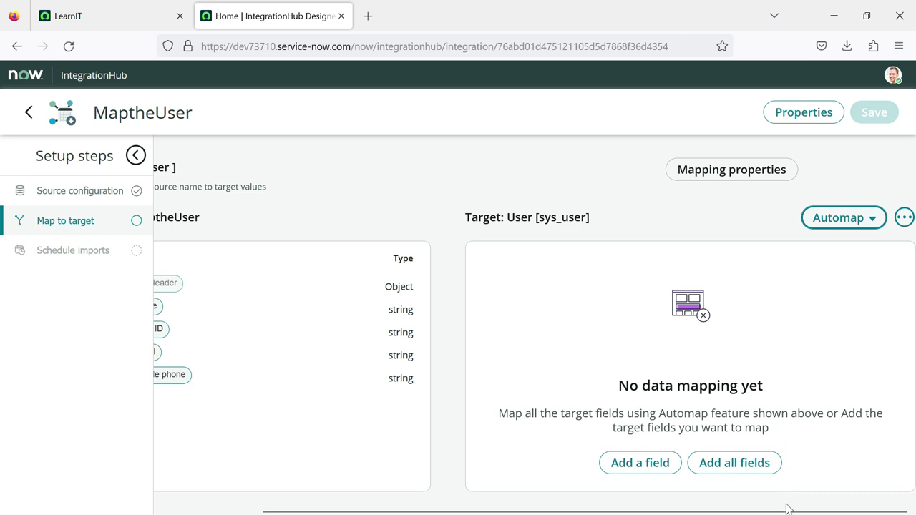
{"action": "scroll", "coordinate": [739, 508], "scroll_direction": "left", "scroll_amount": 3}
{"action": "left_click_drag", "start_coordinate": [739, 508], "coordinate": [840, 508]}
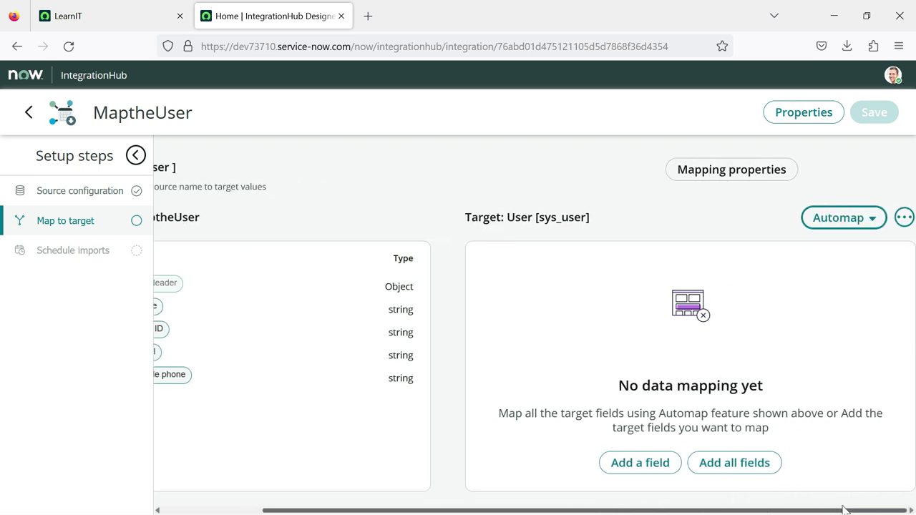
{"action": "left_click", "coordinate": [833, 222]}
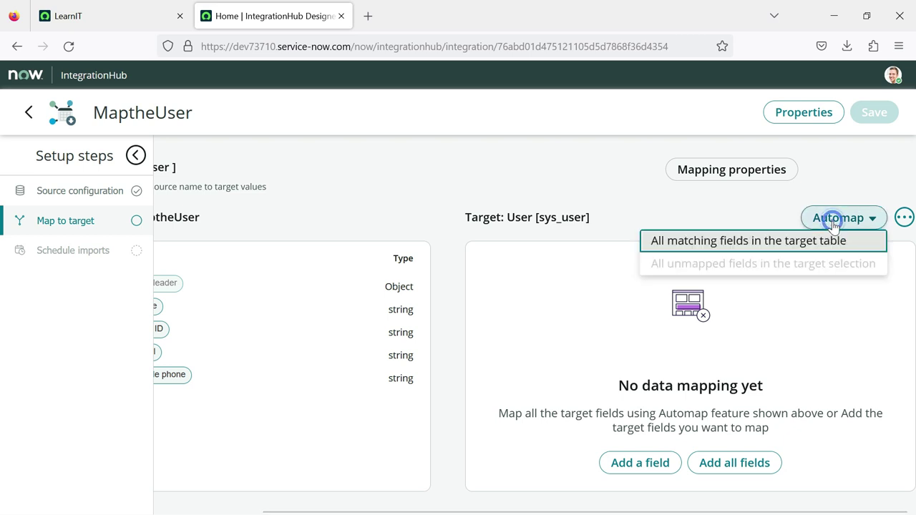
{"action": "left_click", "coordinate": [702, 240]}
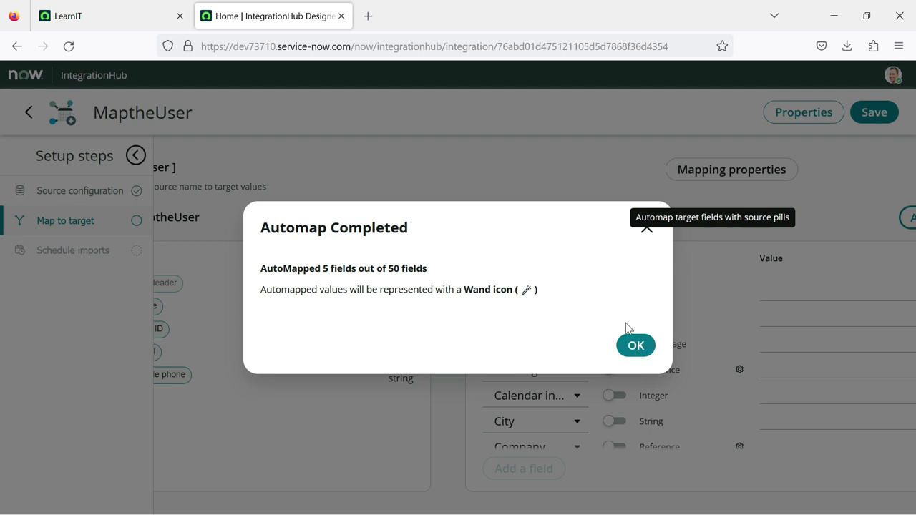
{"action": "left_click", "coordinate": [634, 344]}
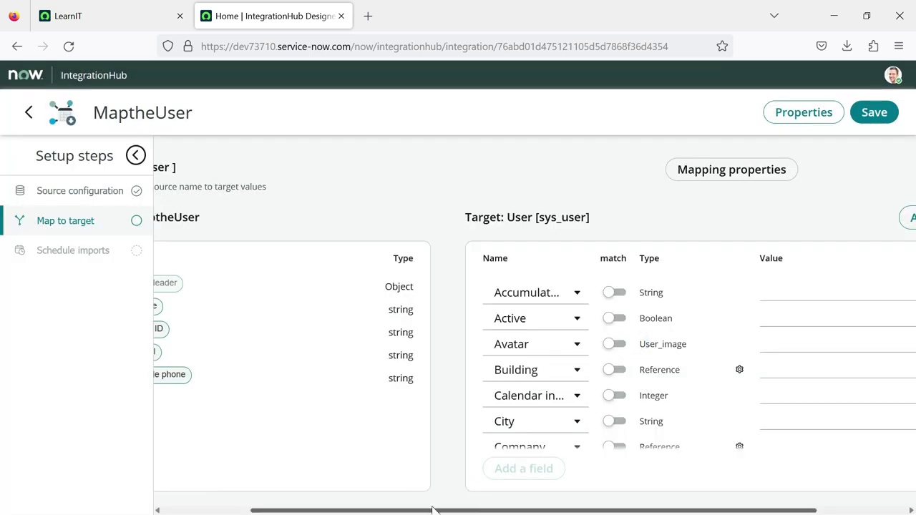
Step: Examine the target field list to check which source columns were automapped to the User table fields
{"action": "left_click_drag", "start_coordinate": [432, 509], "coordinate": [313, 509]}
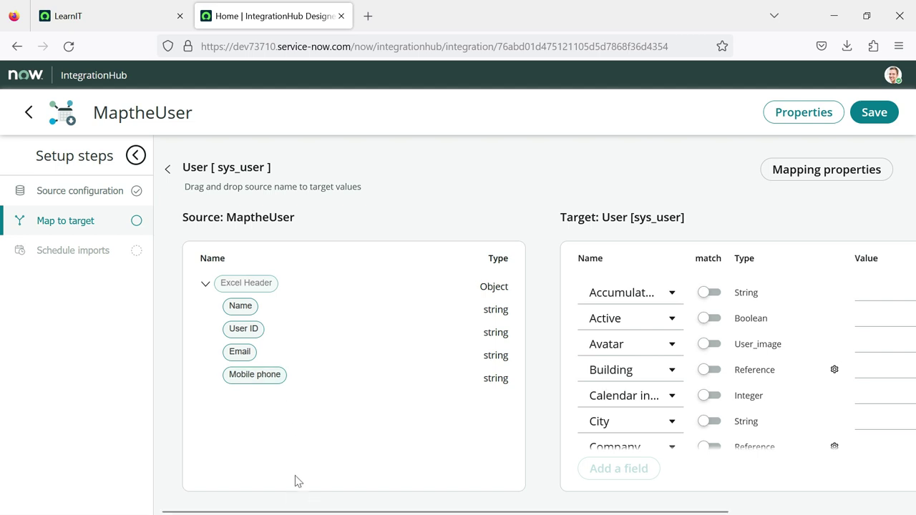
{"action": "left_click_drag", "start_coordinate": [319, 510], "coordinate": [500, 510]}
{"action": "scroll", "coordinate": [510, 363], "scroll_direction": "down", "scroll_amount": 5}
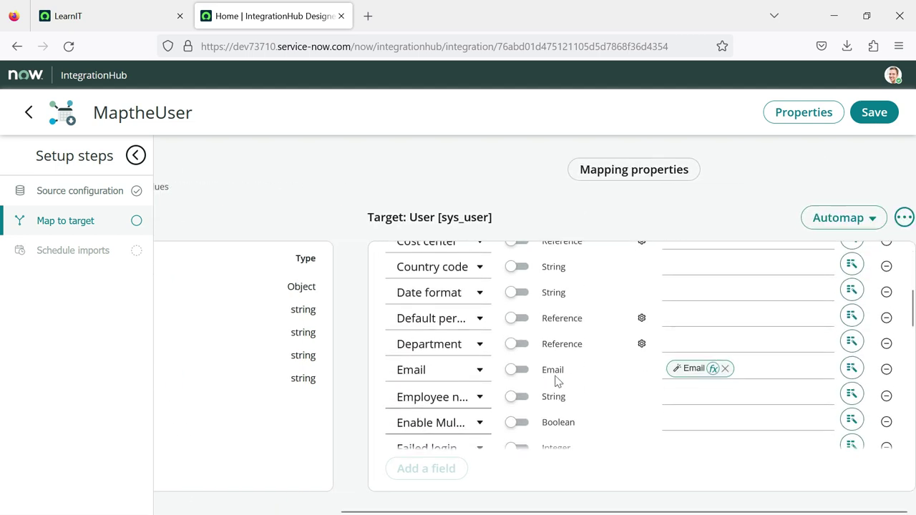
{"action": "scroll", "coordinate": [507, 382], "scroll_direction": "down", "scroll_amount": 7}
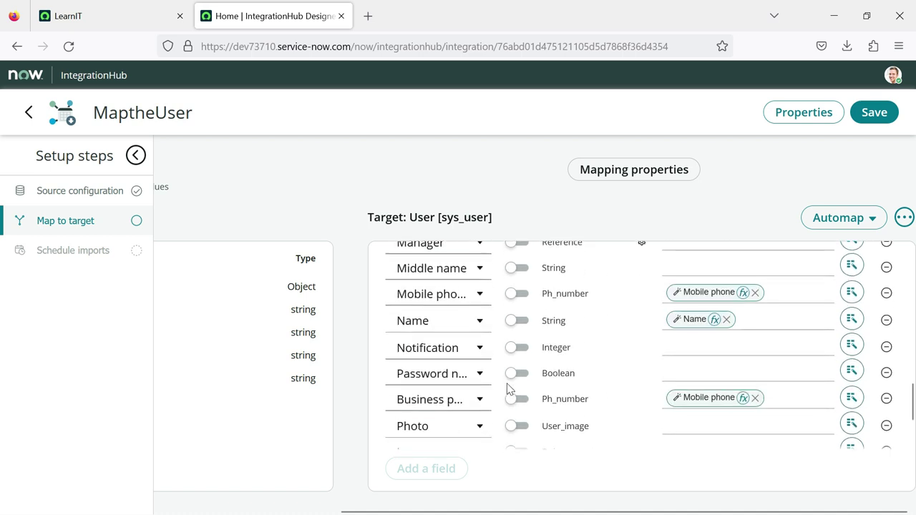
{"action": "scroll", "coordinate": [507, 380], "scroll_direction": "up", "scroll_amount": 1}
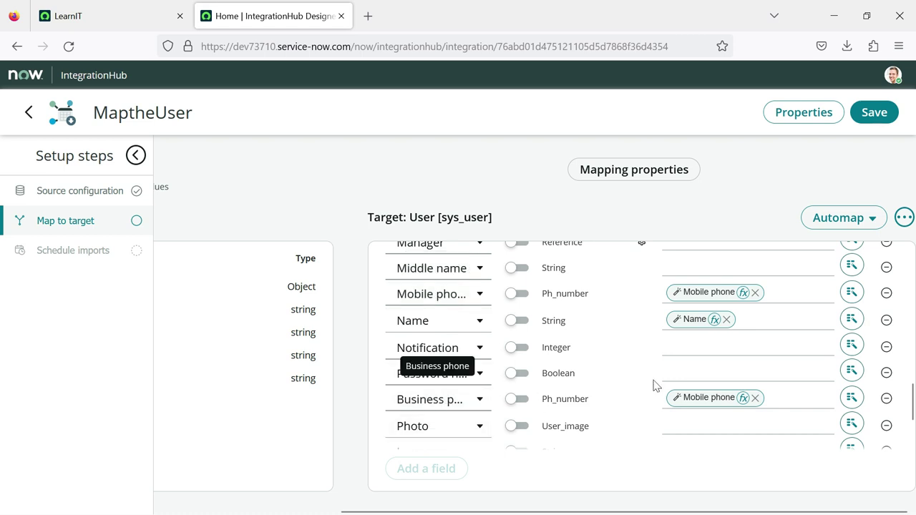
{"action": "scroll", "coordinate": [654, 382], "scroll_direction": "up", "scroll_amount": 2}
{"action": "scroll", "coordinate": [652, 384], "scroll_direction": "down", "scroll_amount": 2}
{"action": "scroll", "coordinate": [652, 385], "scroll_direction": "down", "scroll_amount": 2}
{"action": "scroll", "coordinate": [652, 385], "scroll_direction": "up", "scroll_amount": 2}
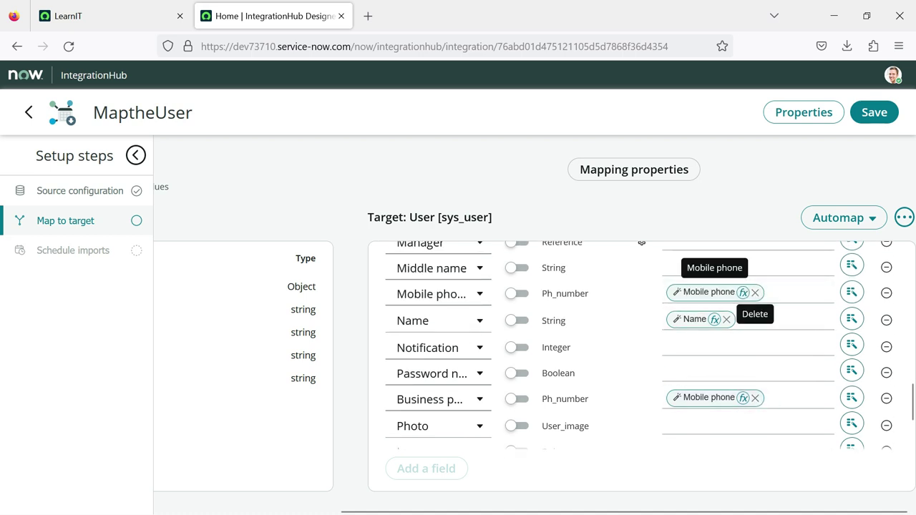
Step: Remove the Mobile phone source value from the Business phone target field and save the integration
{"action": "left_click", "coordinate": [754, 398]}
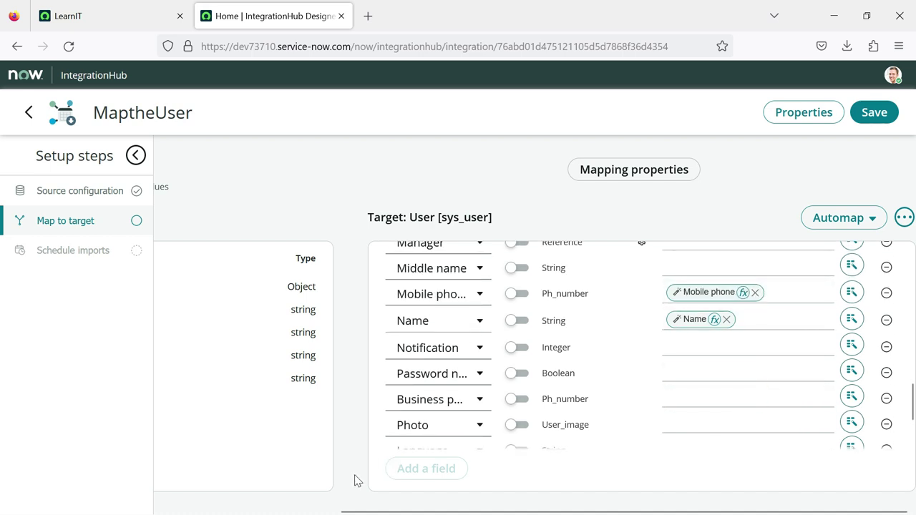
{"action": "left_click", "coordinate": [282, 510]}
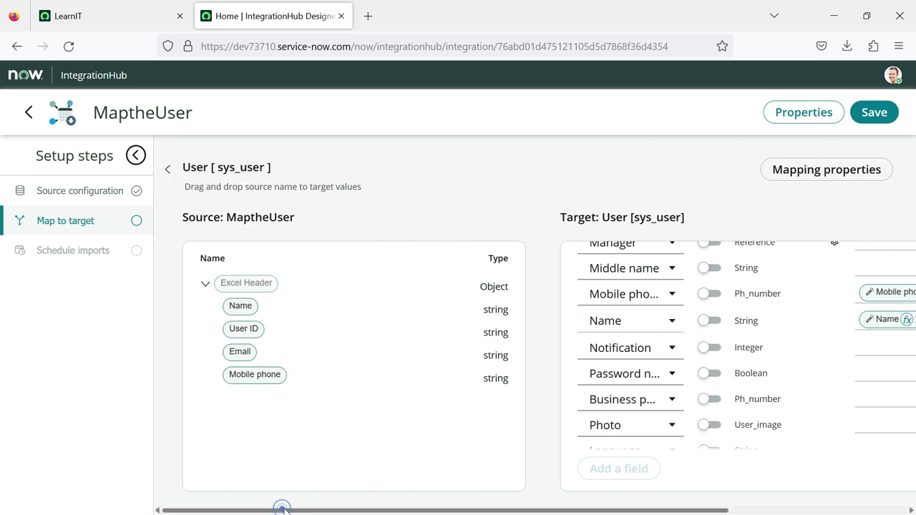
{"action": "left_click", "coordinate": [874, 112]}
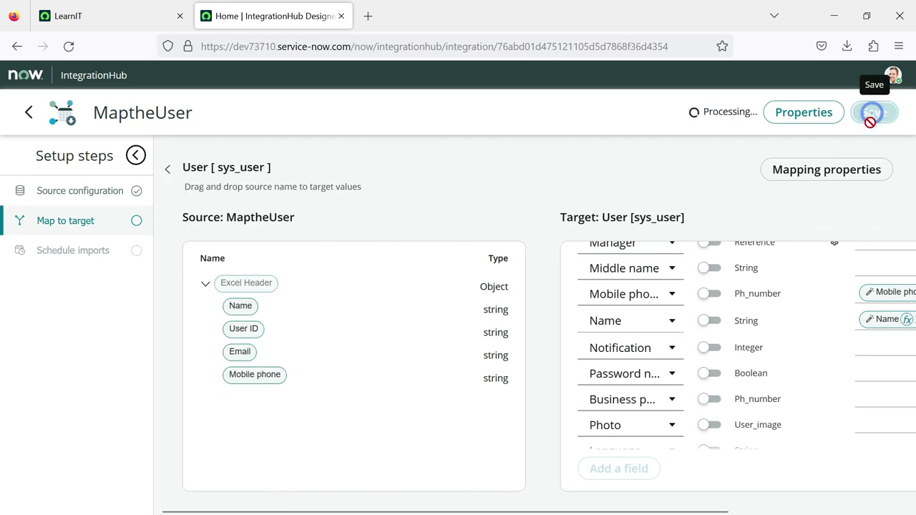
{"action": "scroll", "coordinate": [666, 318], "scroll_direction": "up", "scroll_amount": 10}
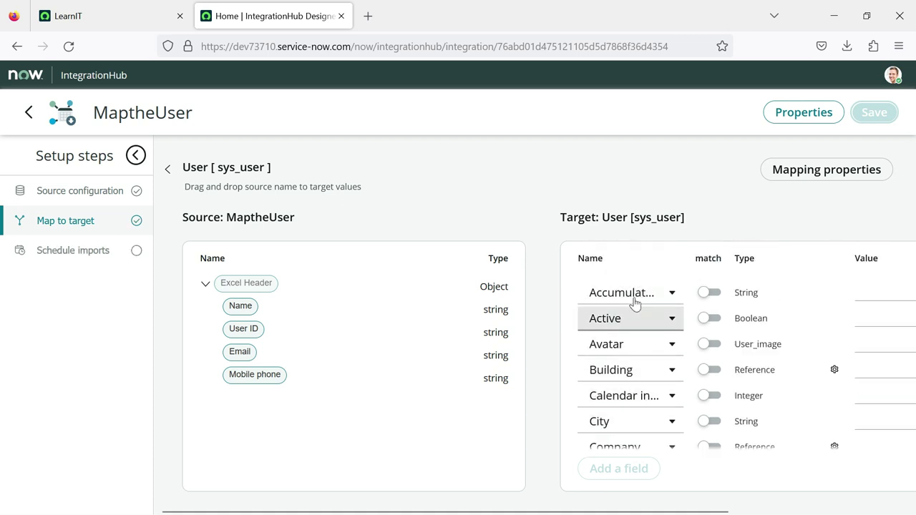